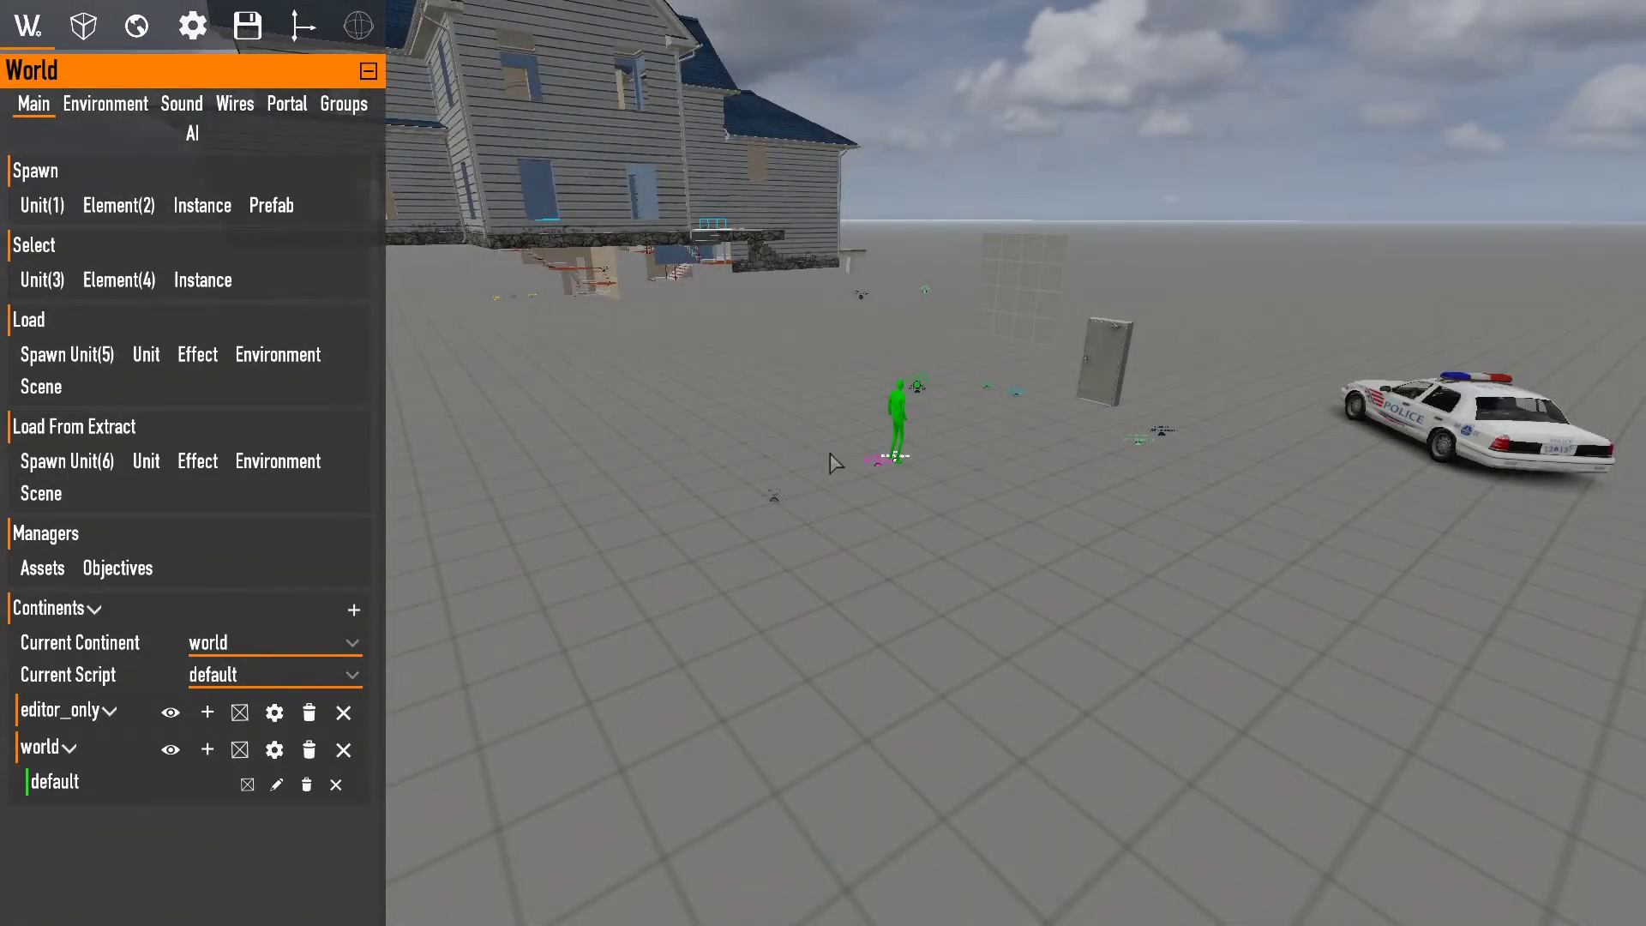
Place a Waypoint element on the map floor and raise it 150 units.
{"action": "right_click_drag", "start_coordinate": [831, 462], "coordinate": [830, 463]}
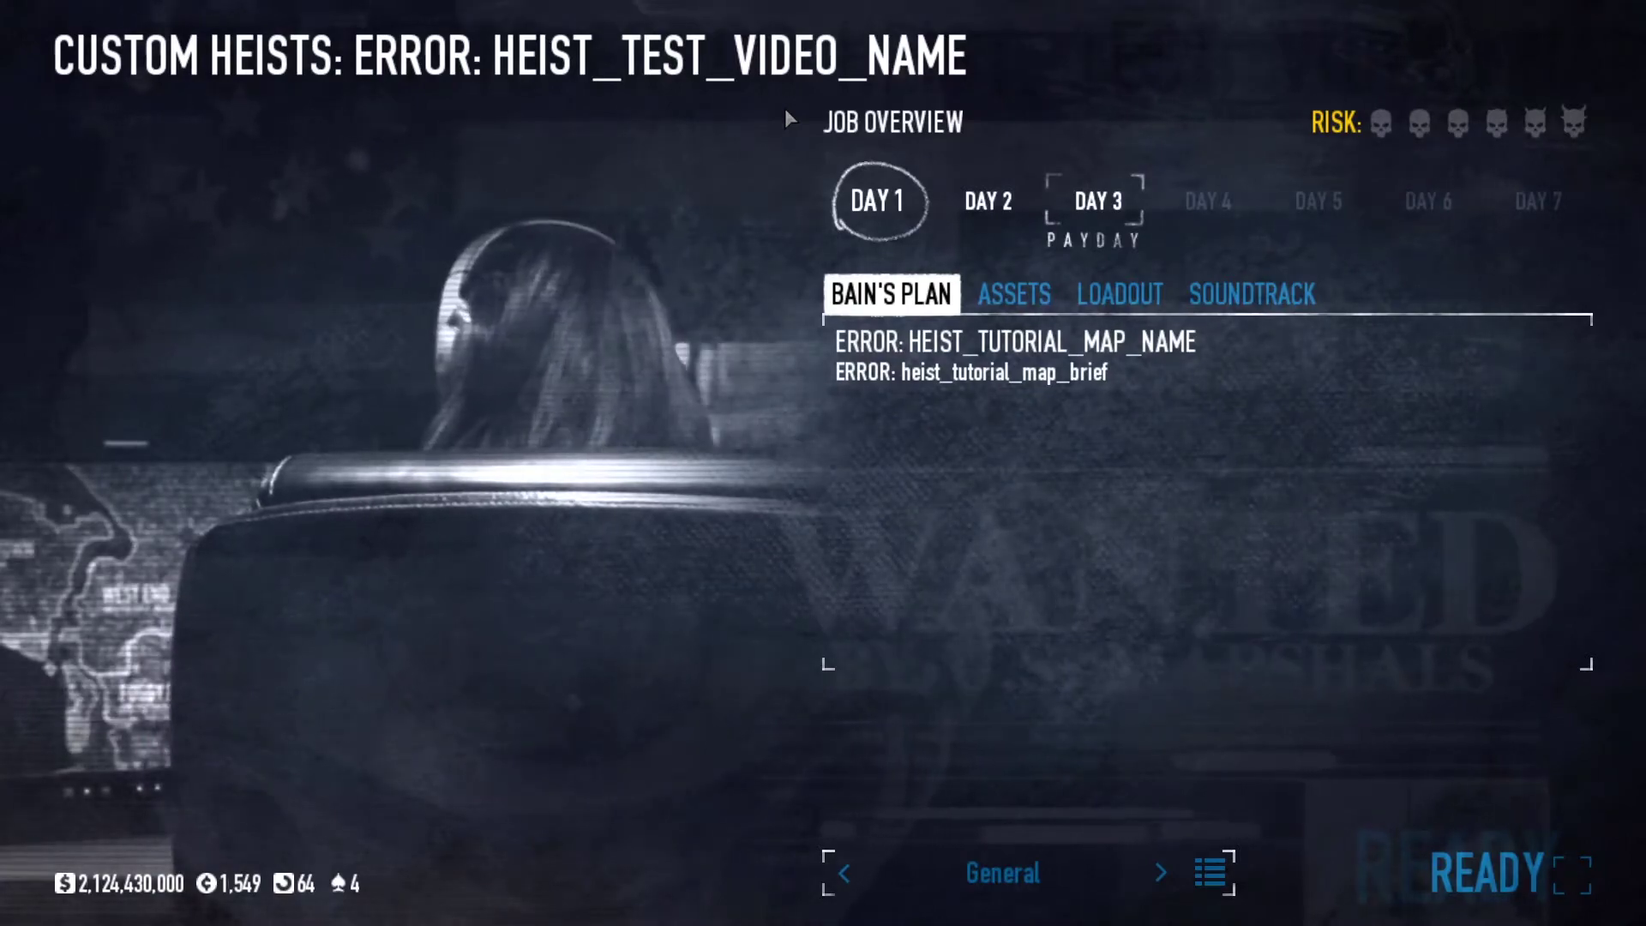
{"action": "key", "text": "Escape"}
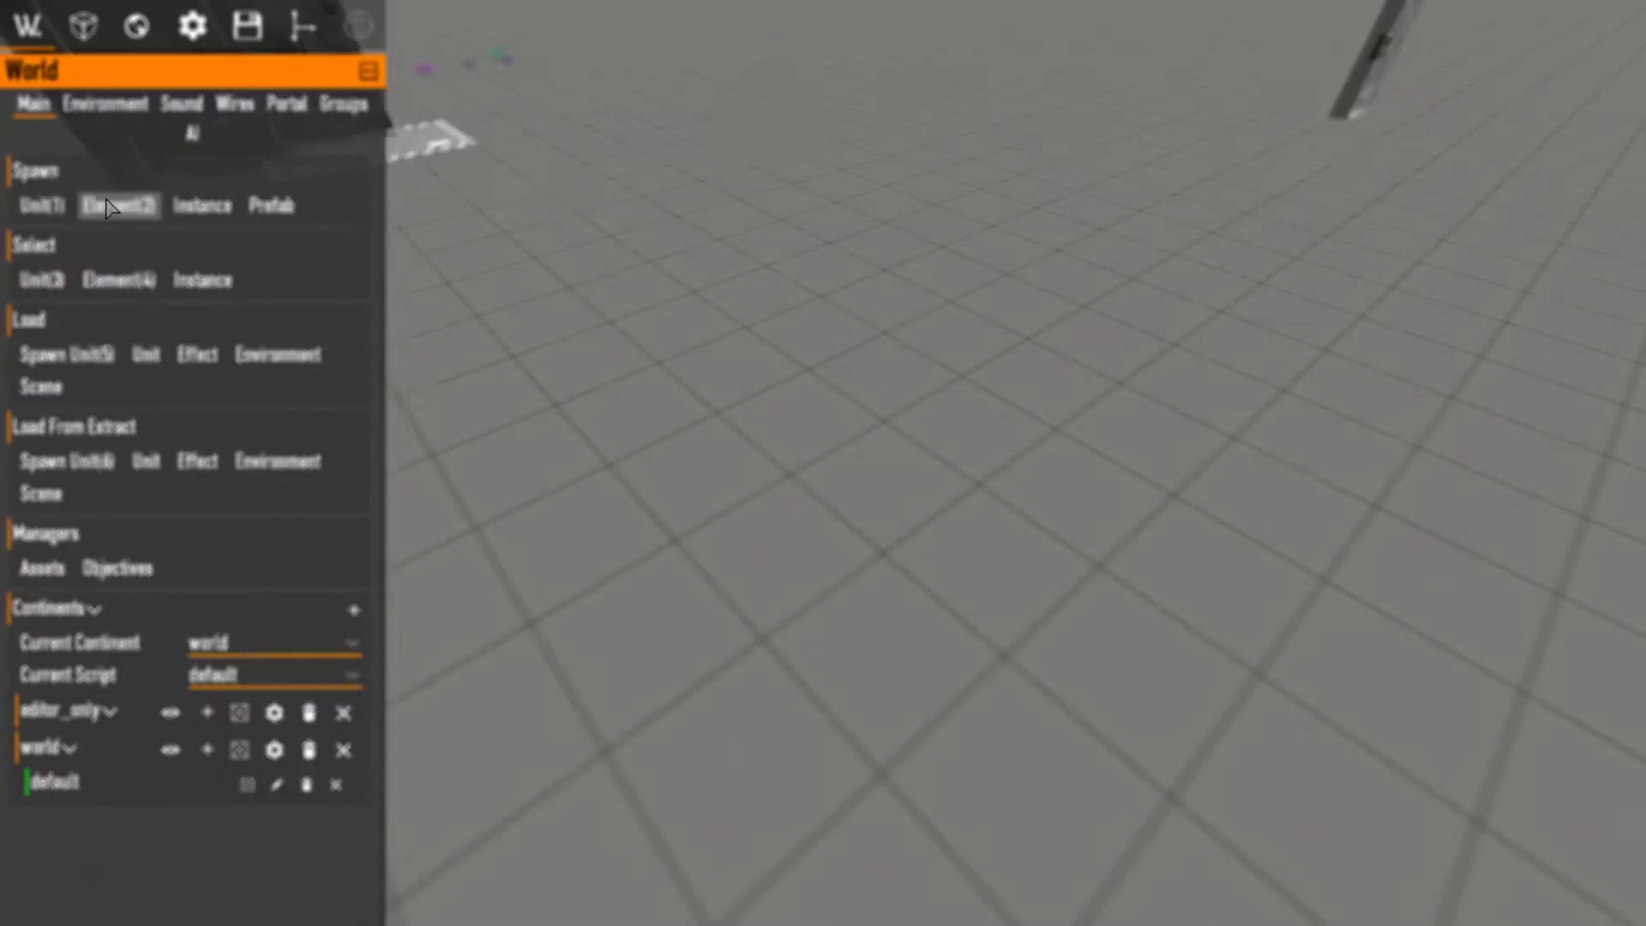
{"action": "left_click", "coordinate": [109, 208]}
{"action": "type", "text": "way"}
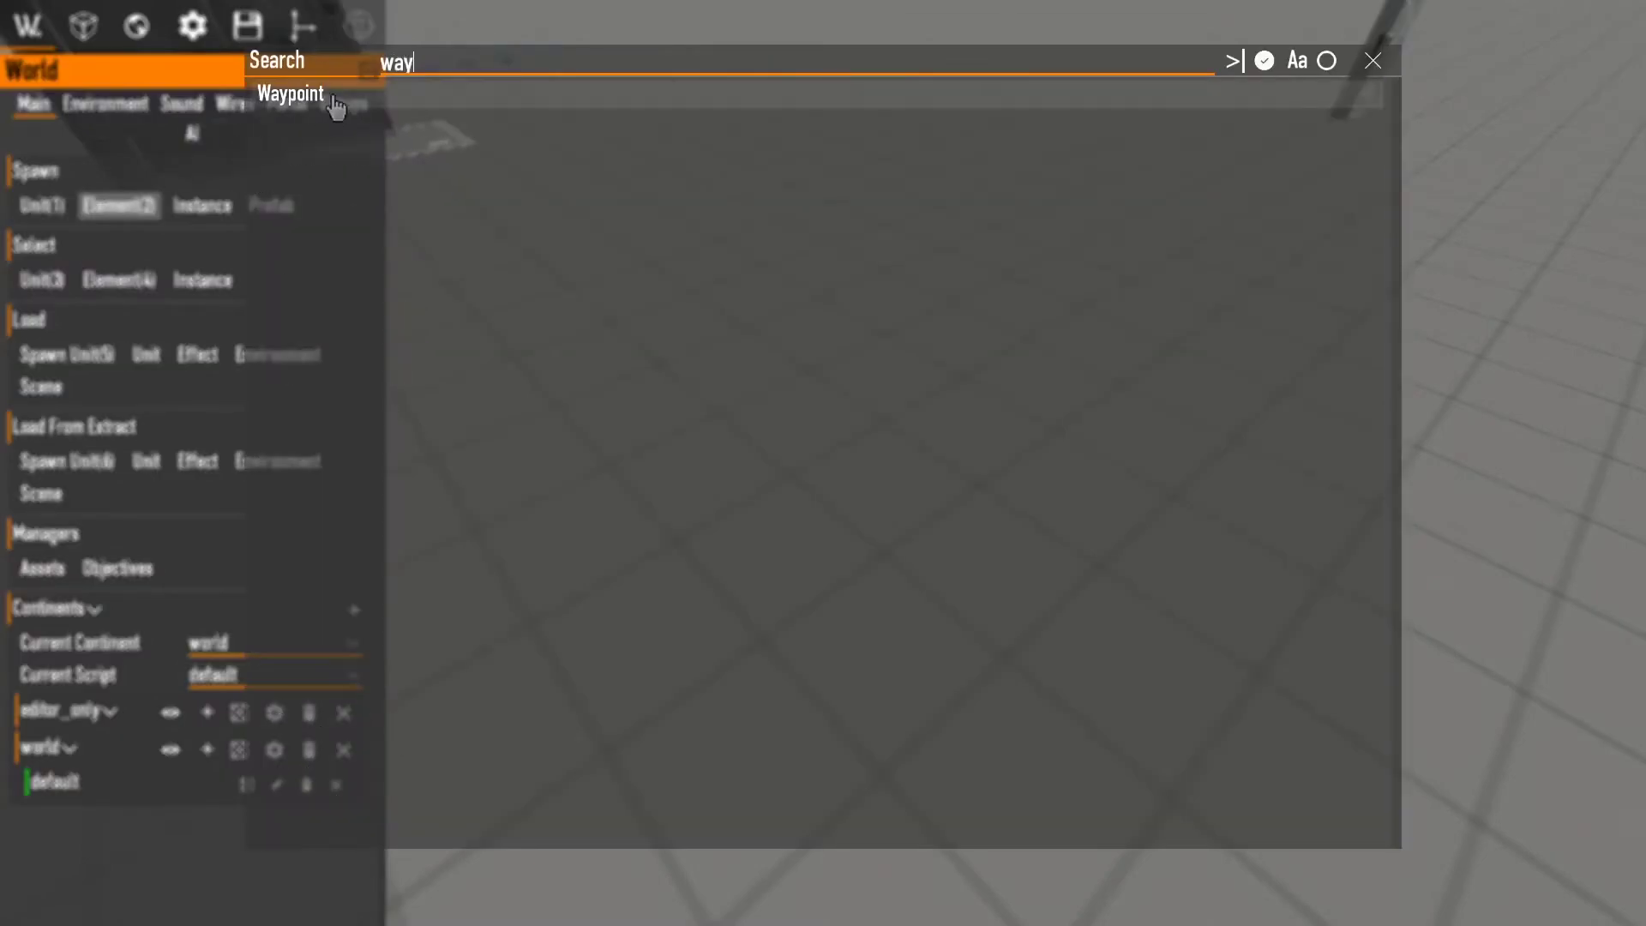
{"action": "left_click", "coordinate": [286, 95]}
{"action": "left_click", "coordinate": [885, 426]}
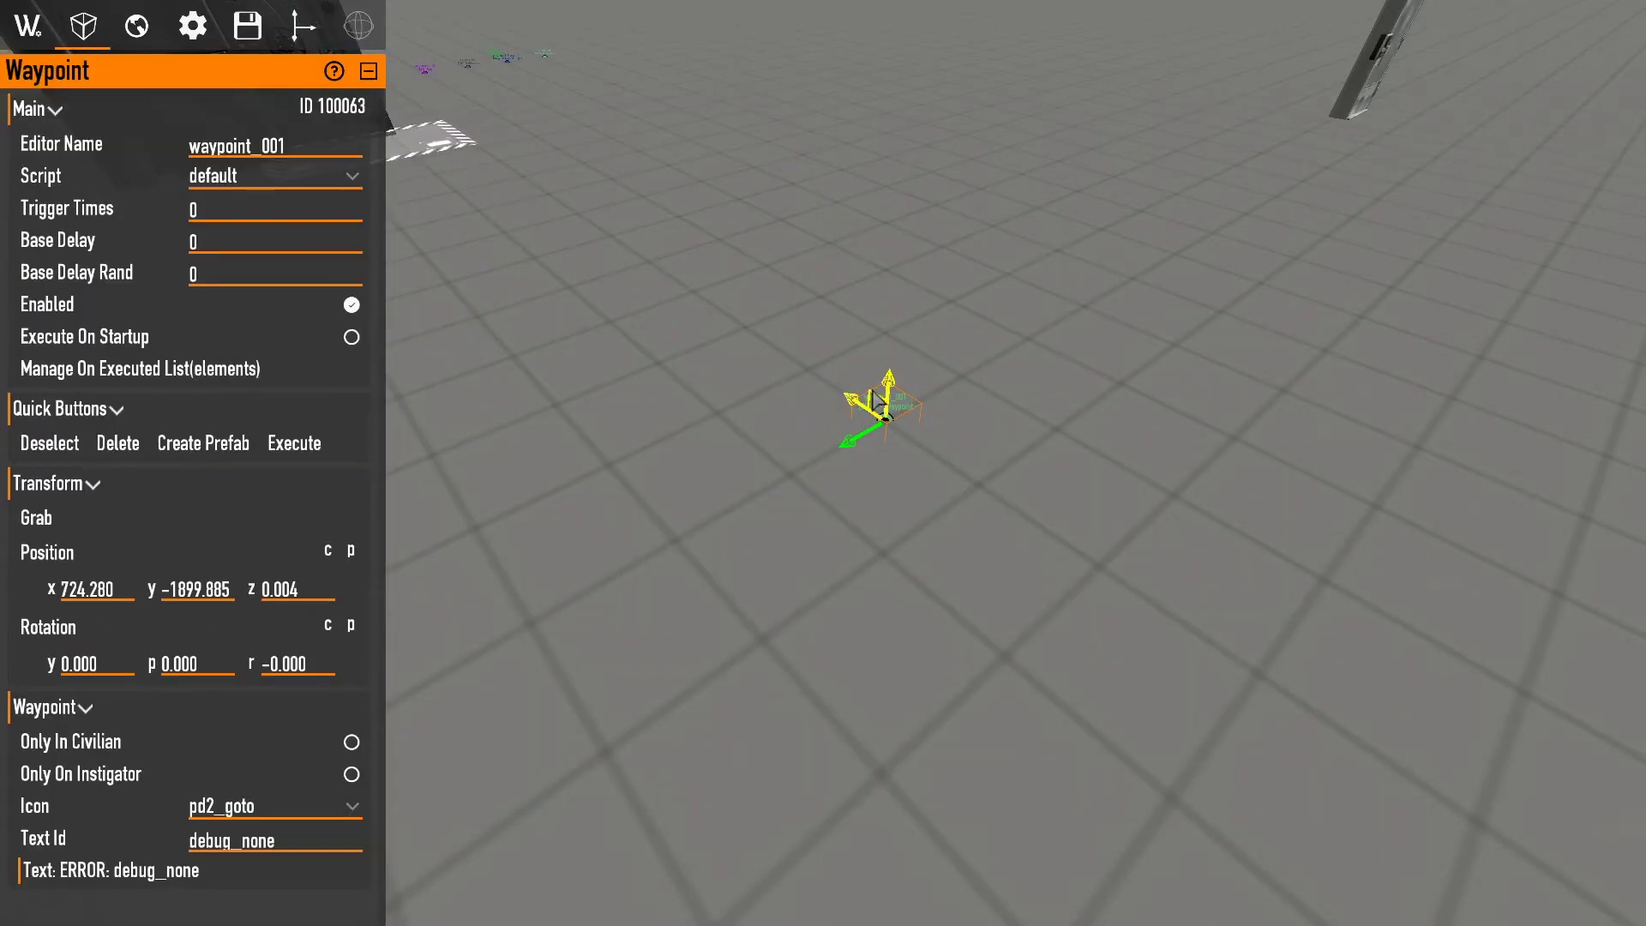
{"action": "left_click_drag", "start_coordinate": [875, 394], "coordinate": [928, 259]}
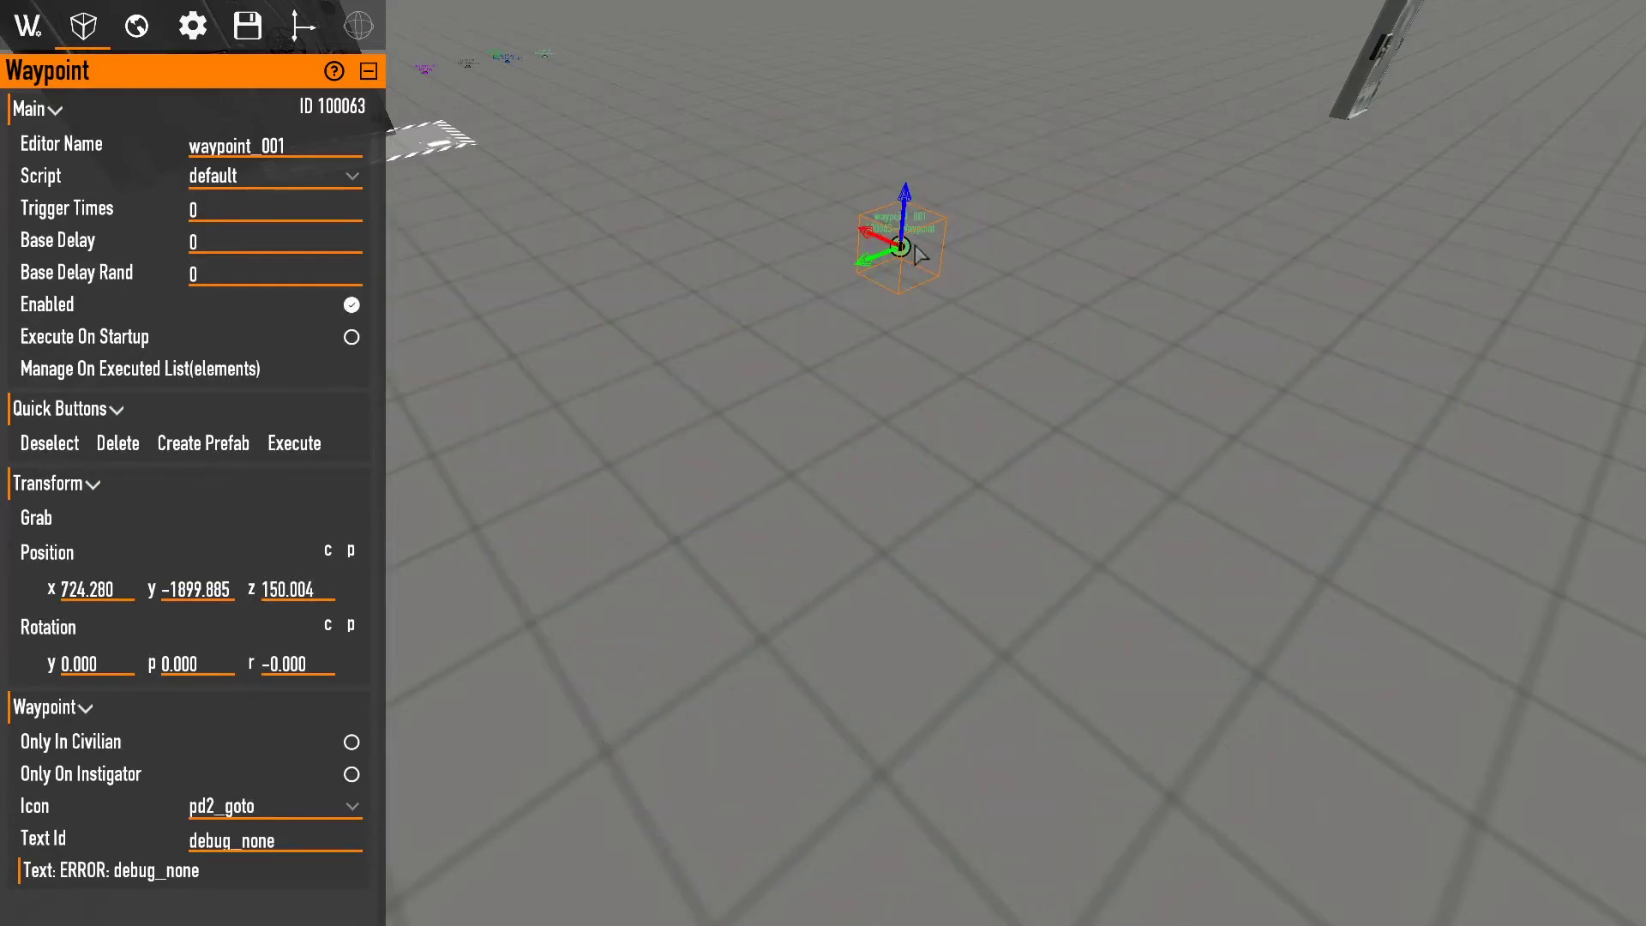
Set the waypoint's icon to pd2_door.
{"action": "left_click", "coordinate": [276, 805]}
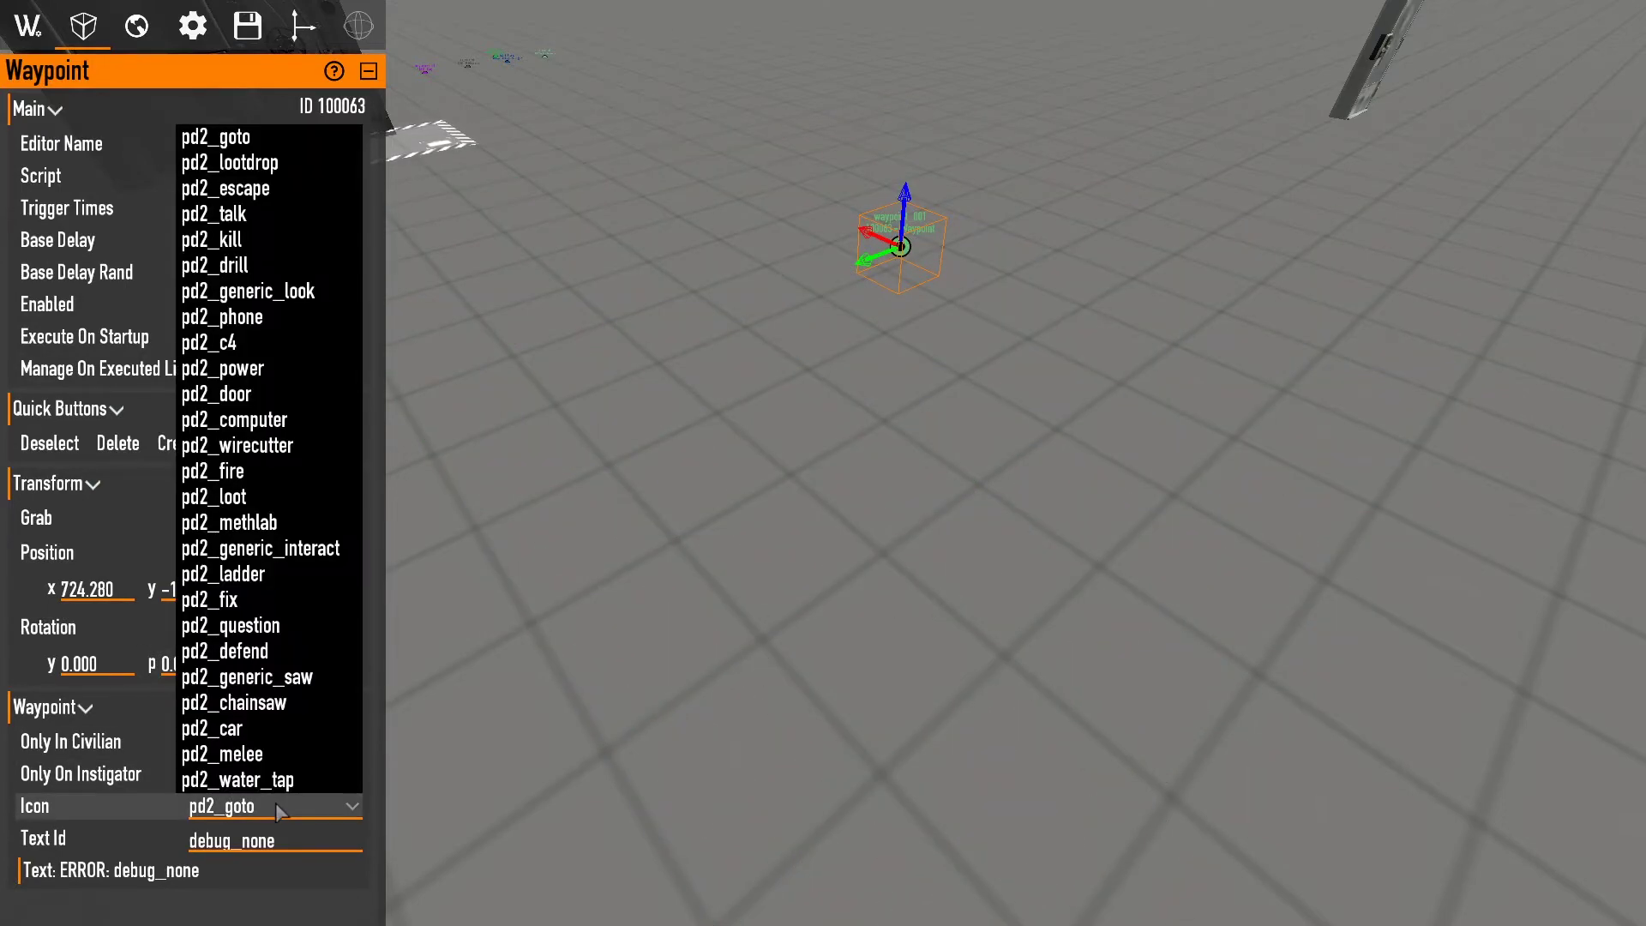
{"action": "left_click", "coordinate": [355, 805]}
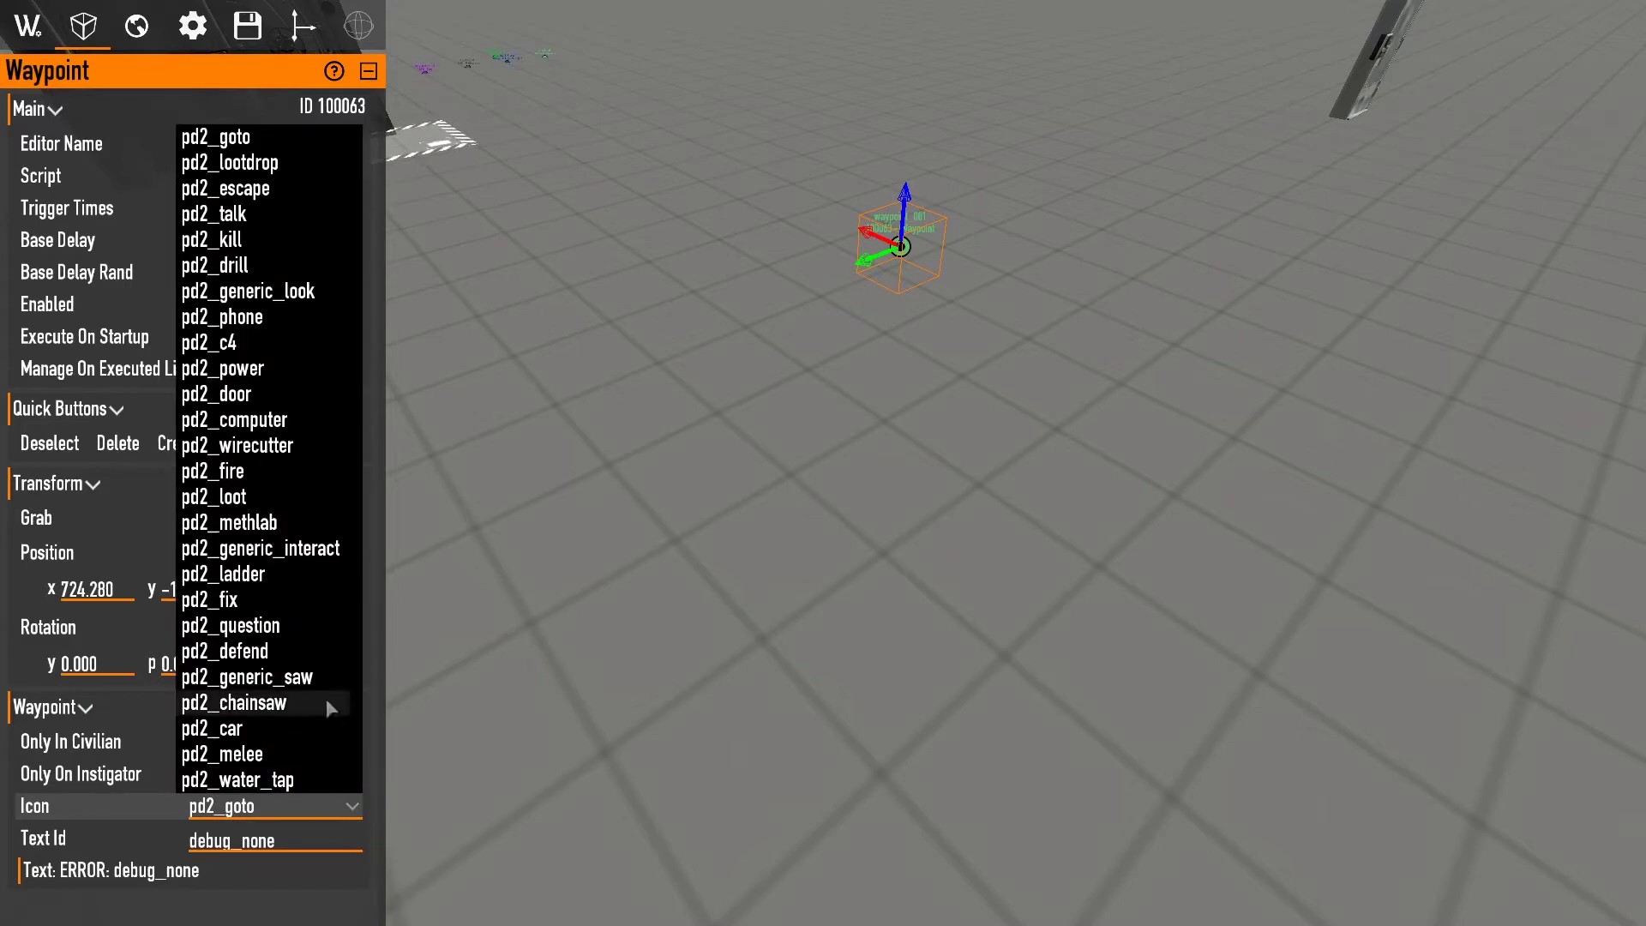
{"action": "left_click", "coordinate": [244, 391]}
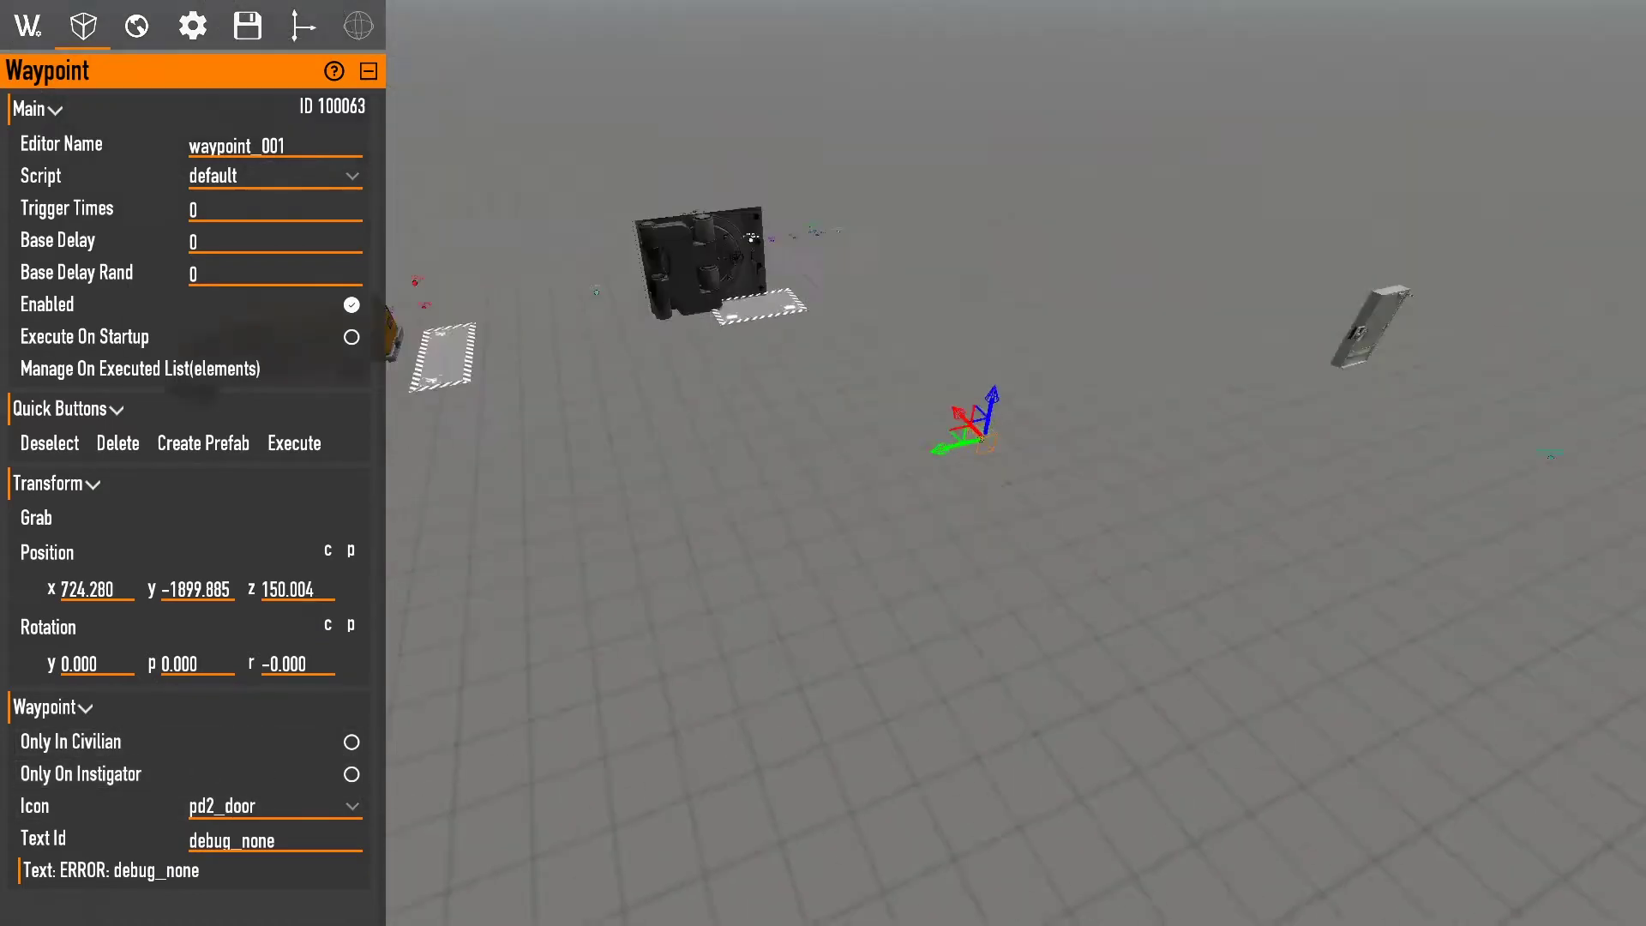
{"action": "mouse_move", "coordinate": [488, 739]}
{"action": "right_mouse_down"}
{"action": "mouse_move", "coordinate": [901, 643]}
{"action": "mouse_move", "coordinate": [745, 687]}
{"action": "right_mouse_up"}
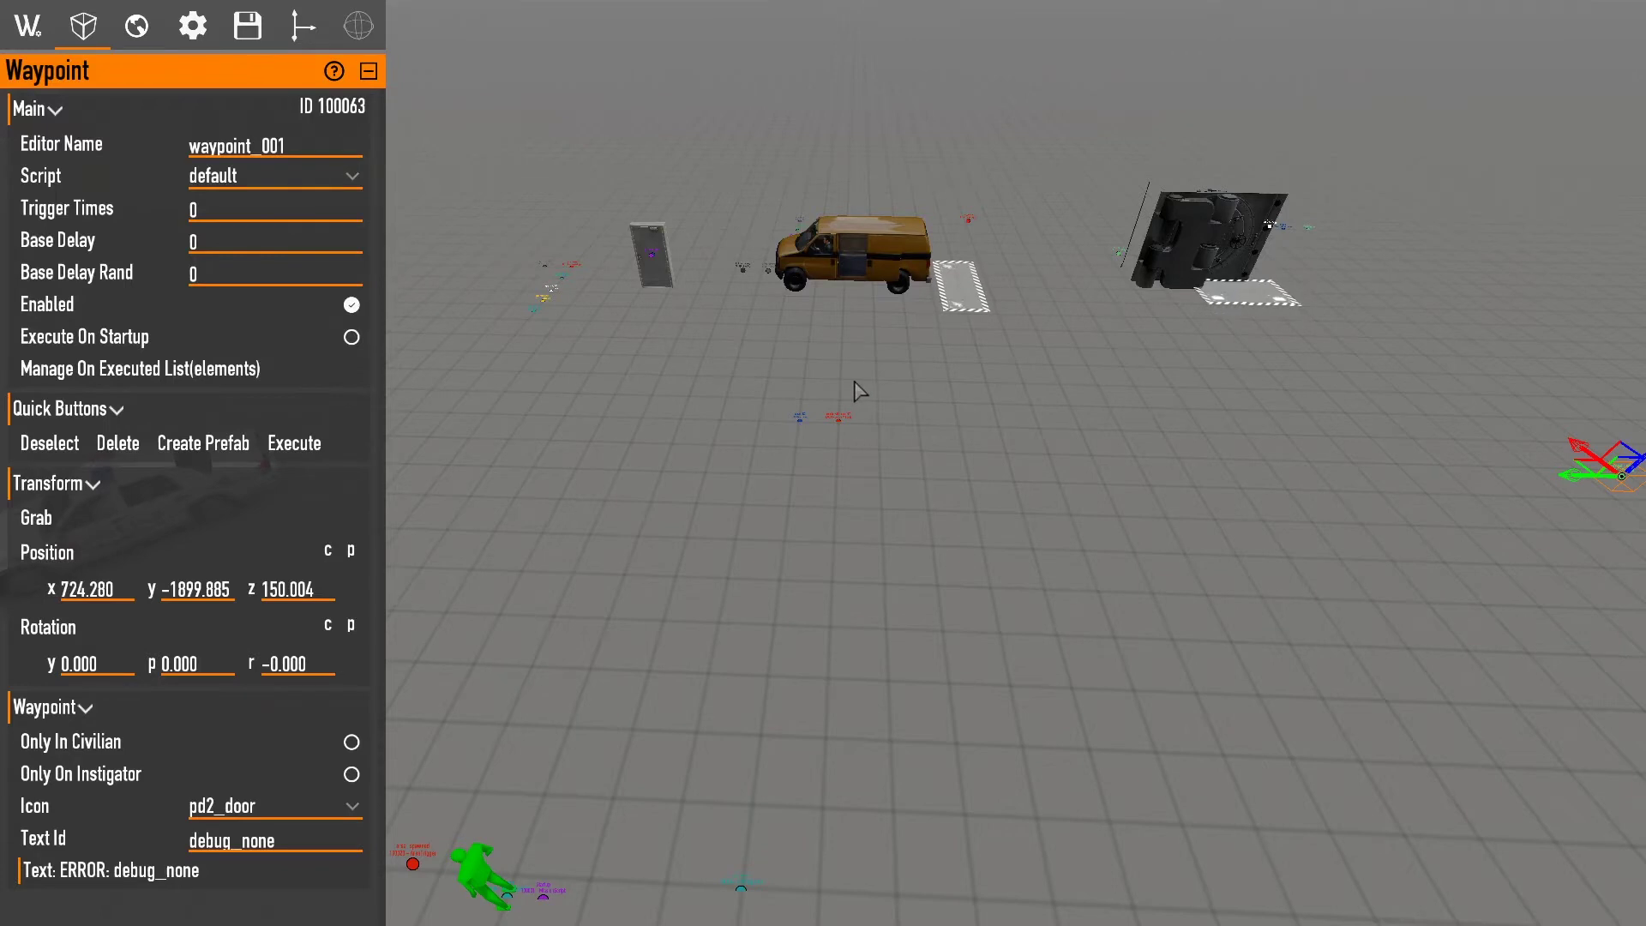
{"action": "right_click_drag", "start_coordinate": [888, 364], "coordinate": [623, 350]}
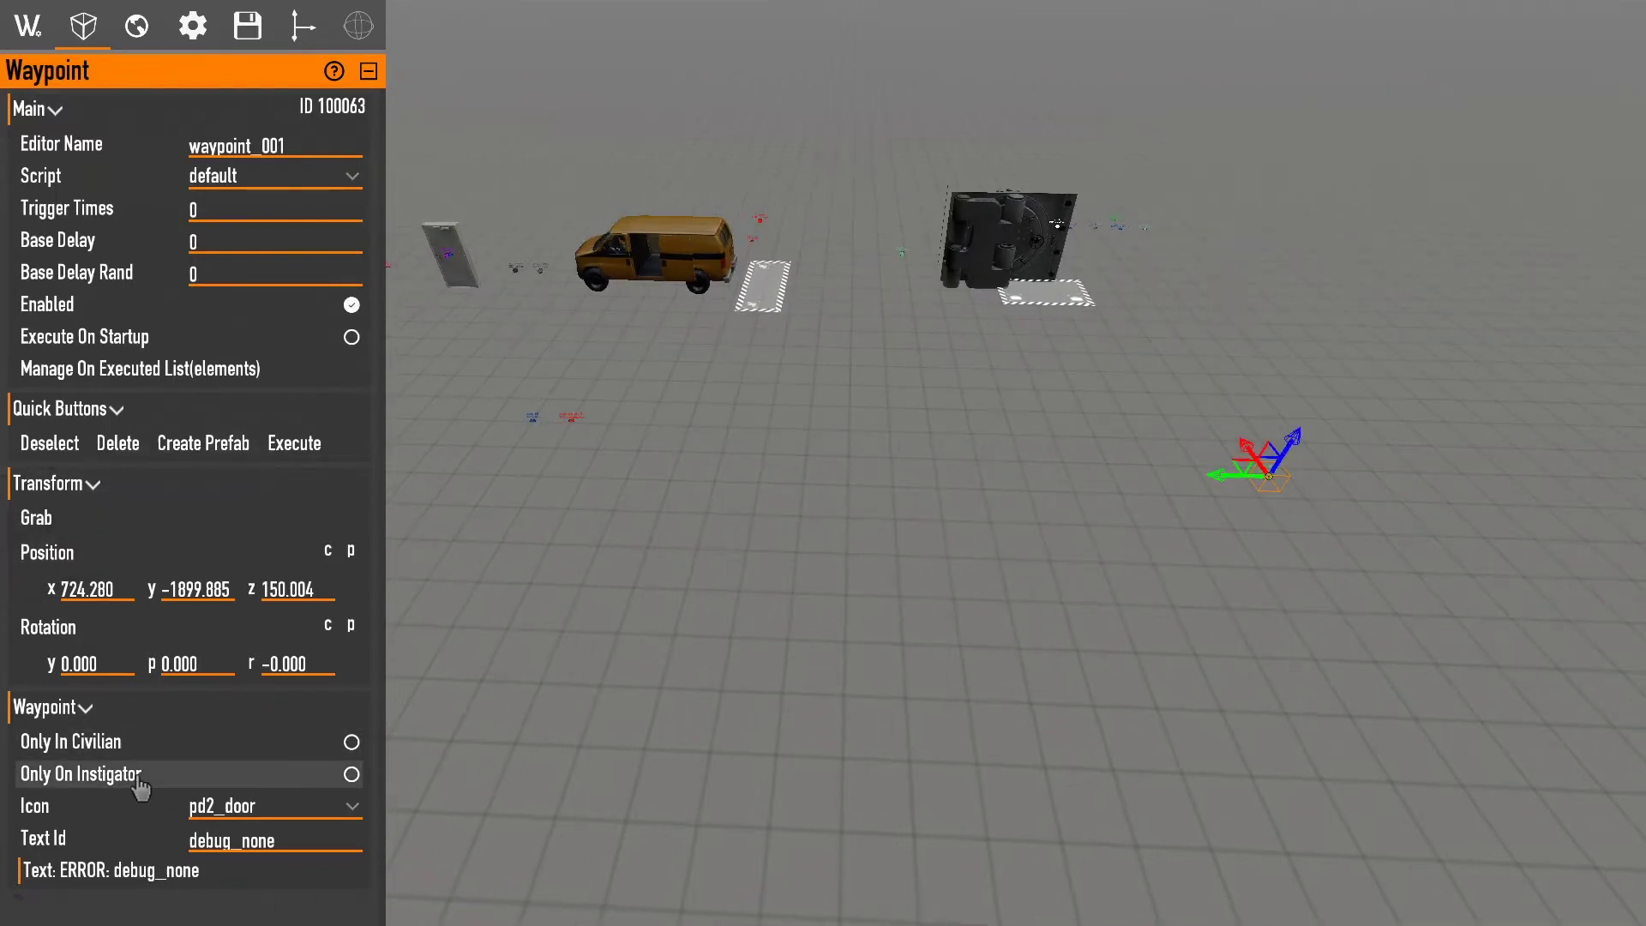
{"action": "right_click_drag", "start_coordinate": [1213, 478], "coordinate": [900, 490]}
{"action": "key", "text": "s"}
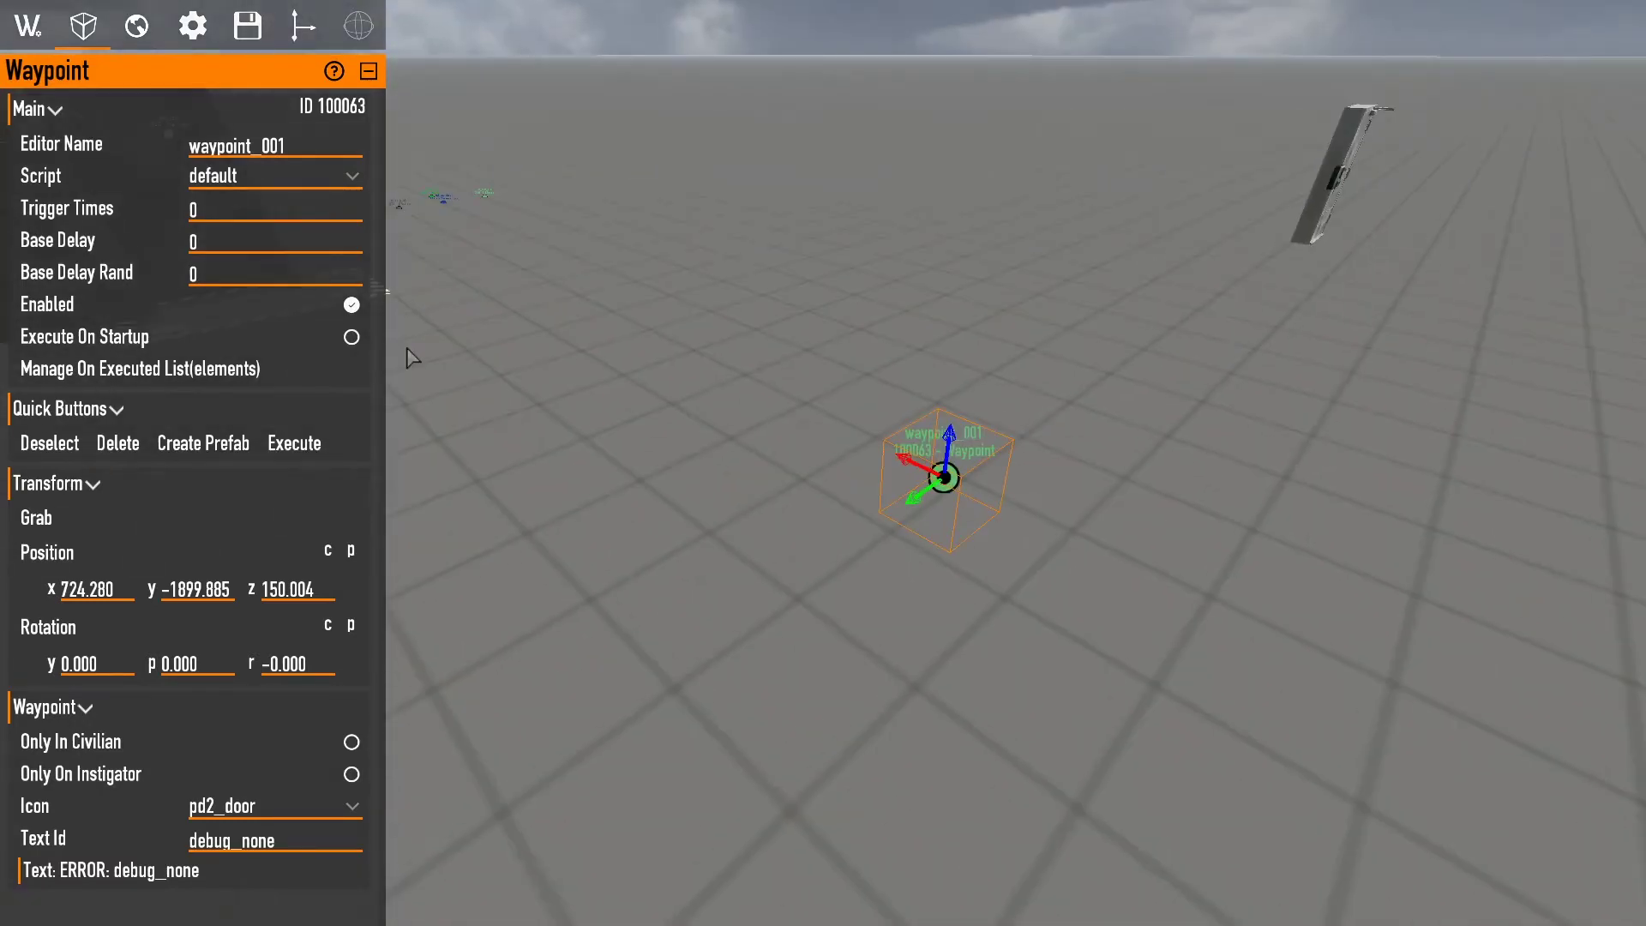
Create the obj_test_1 objective in the Objectives manager.
{"action": "key", "text": "ctrl+w"}
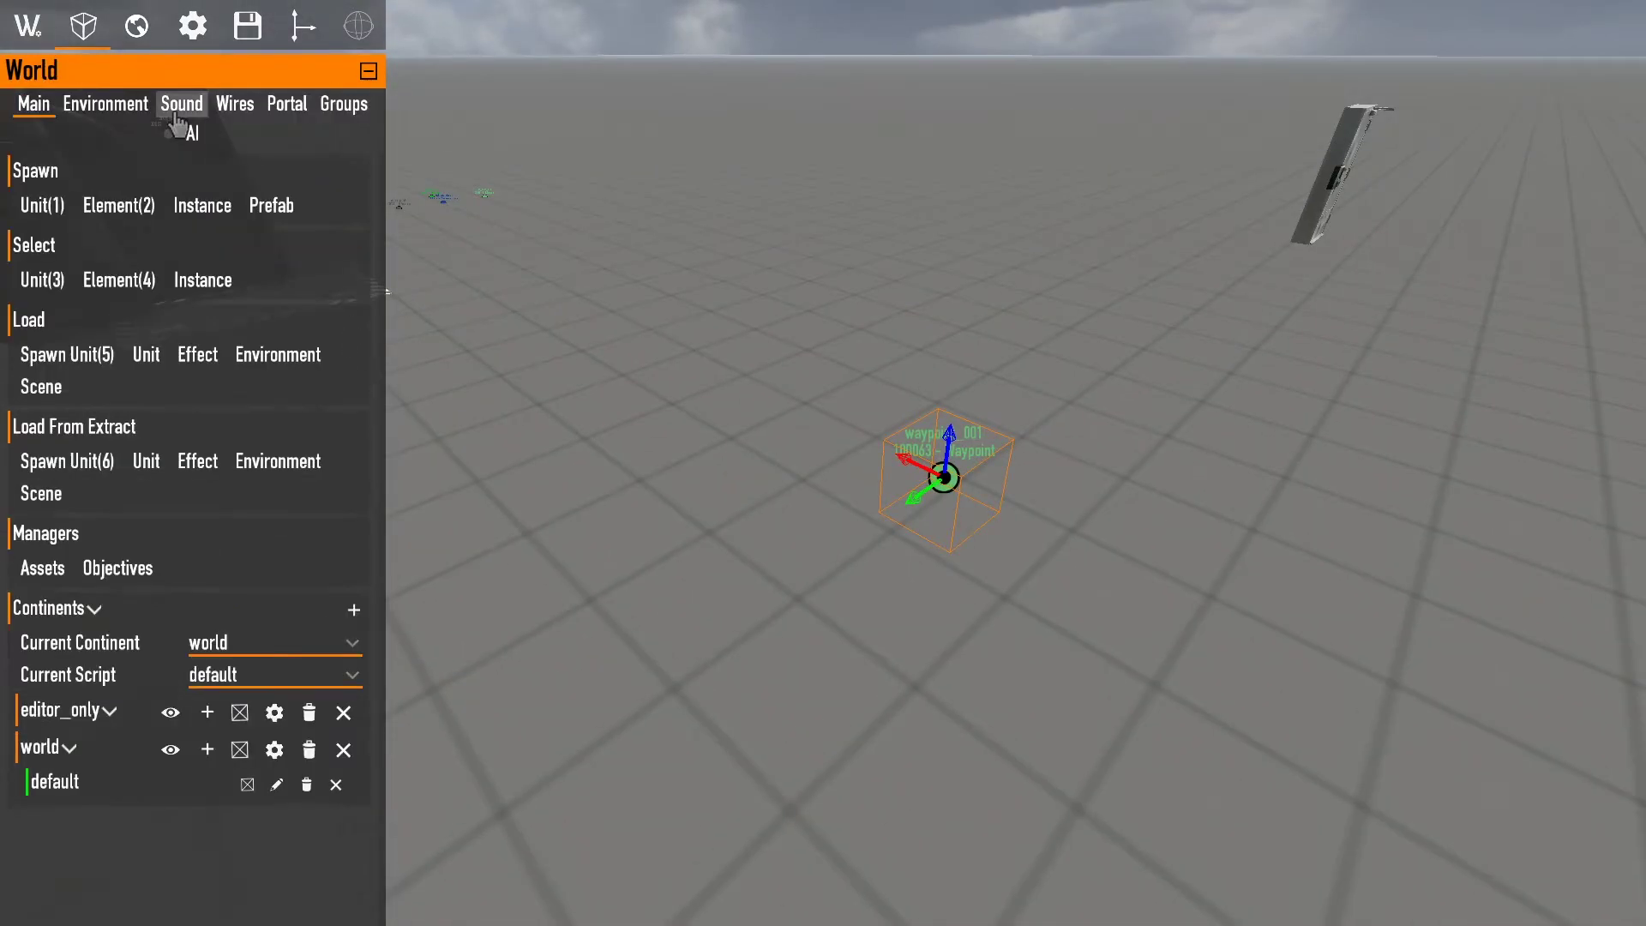
{"action": "right_click_drag", "start_coordinate": [946, 438], "coordinate": [1000, 474]}
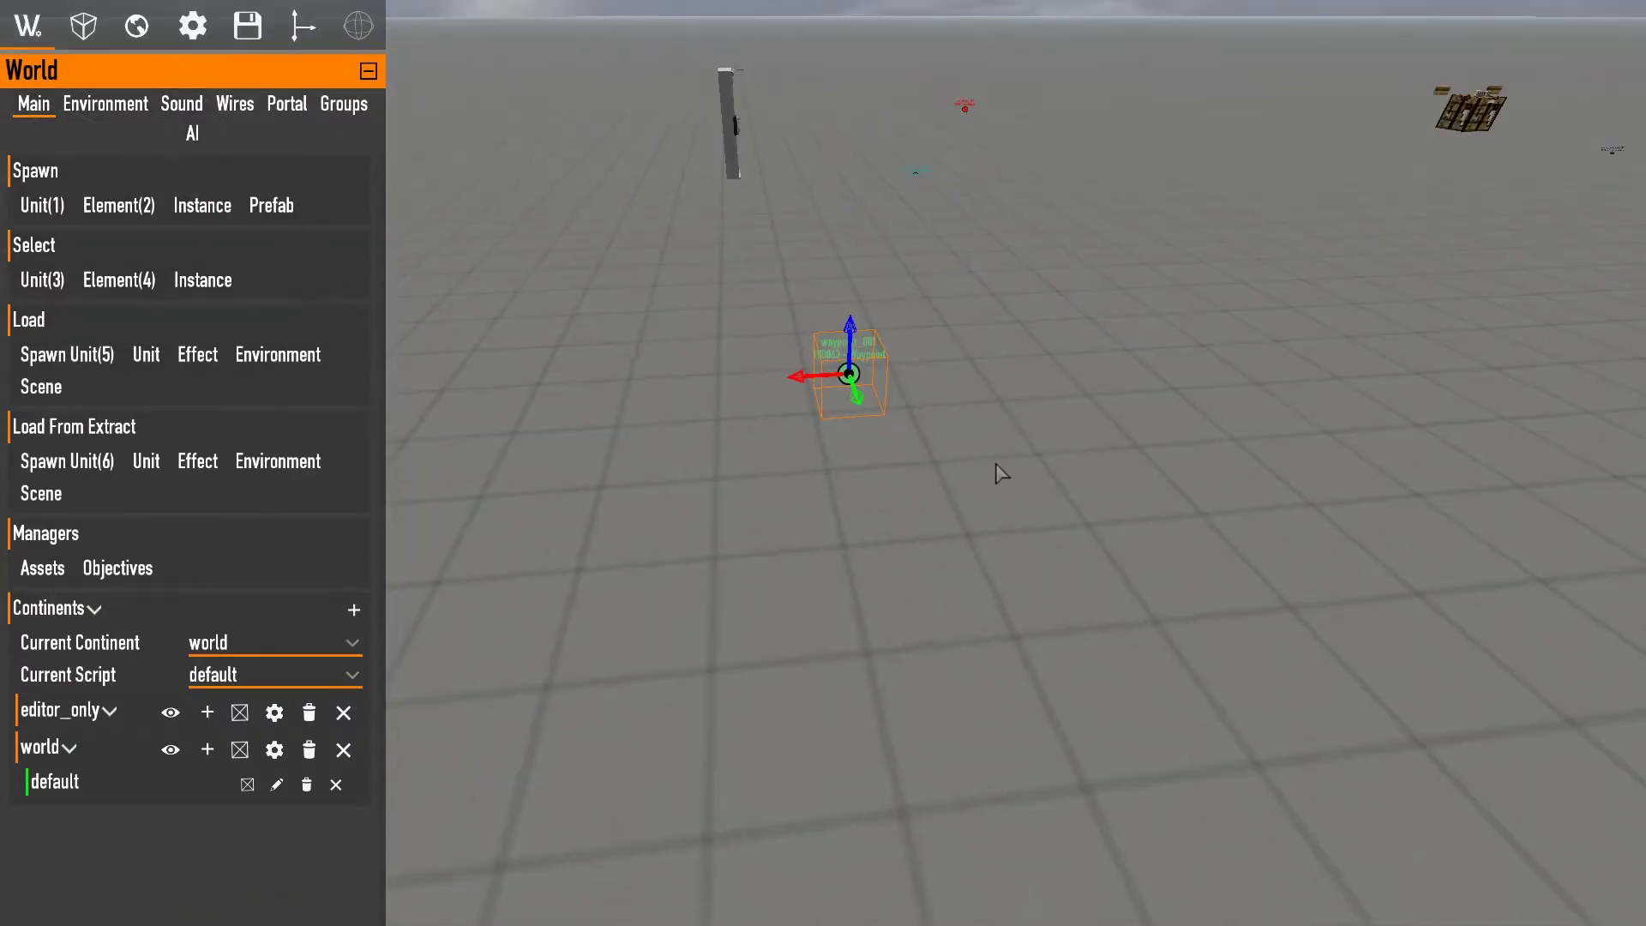
{"action": "left_click", "coordinate": [118, 569]}
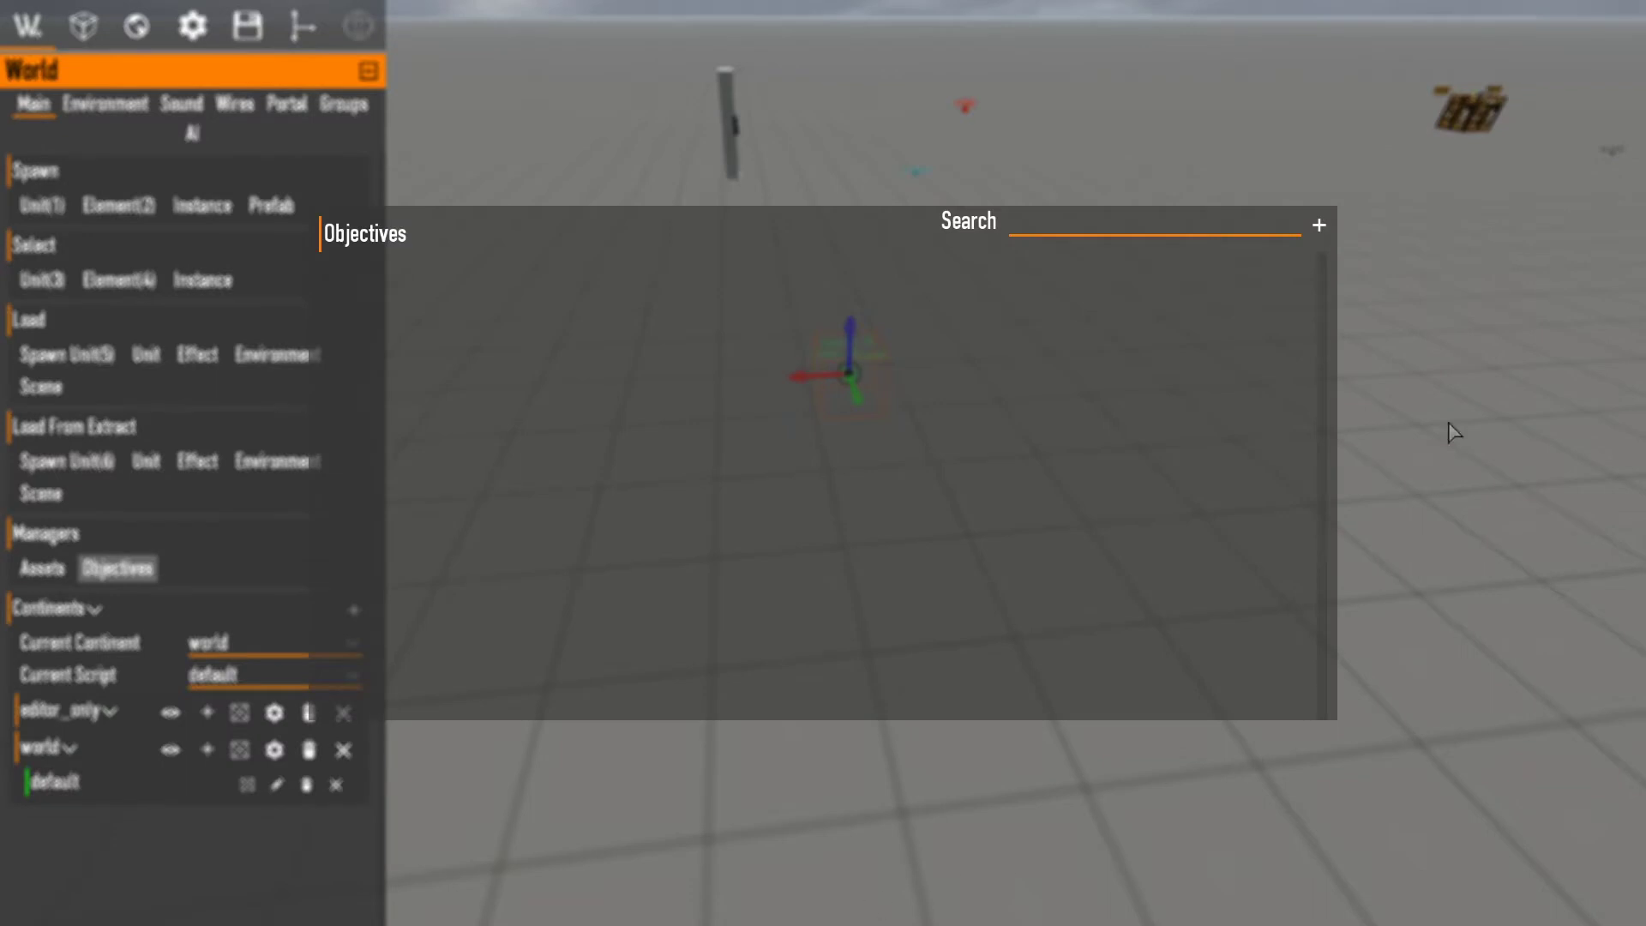
{"action": "left_click", "coordinate": [1319, 223]}
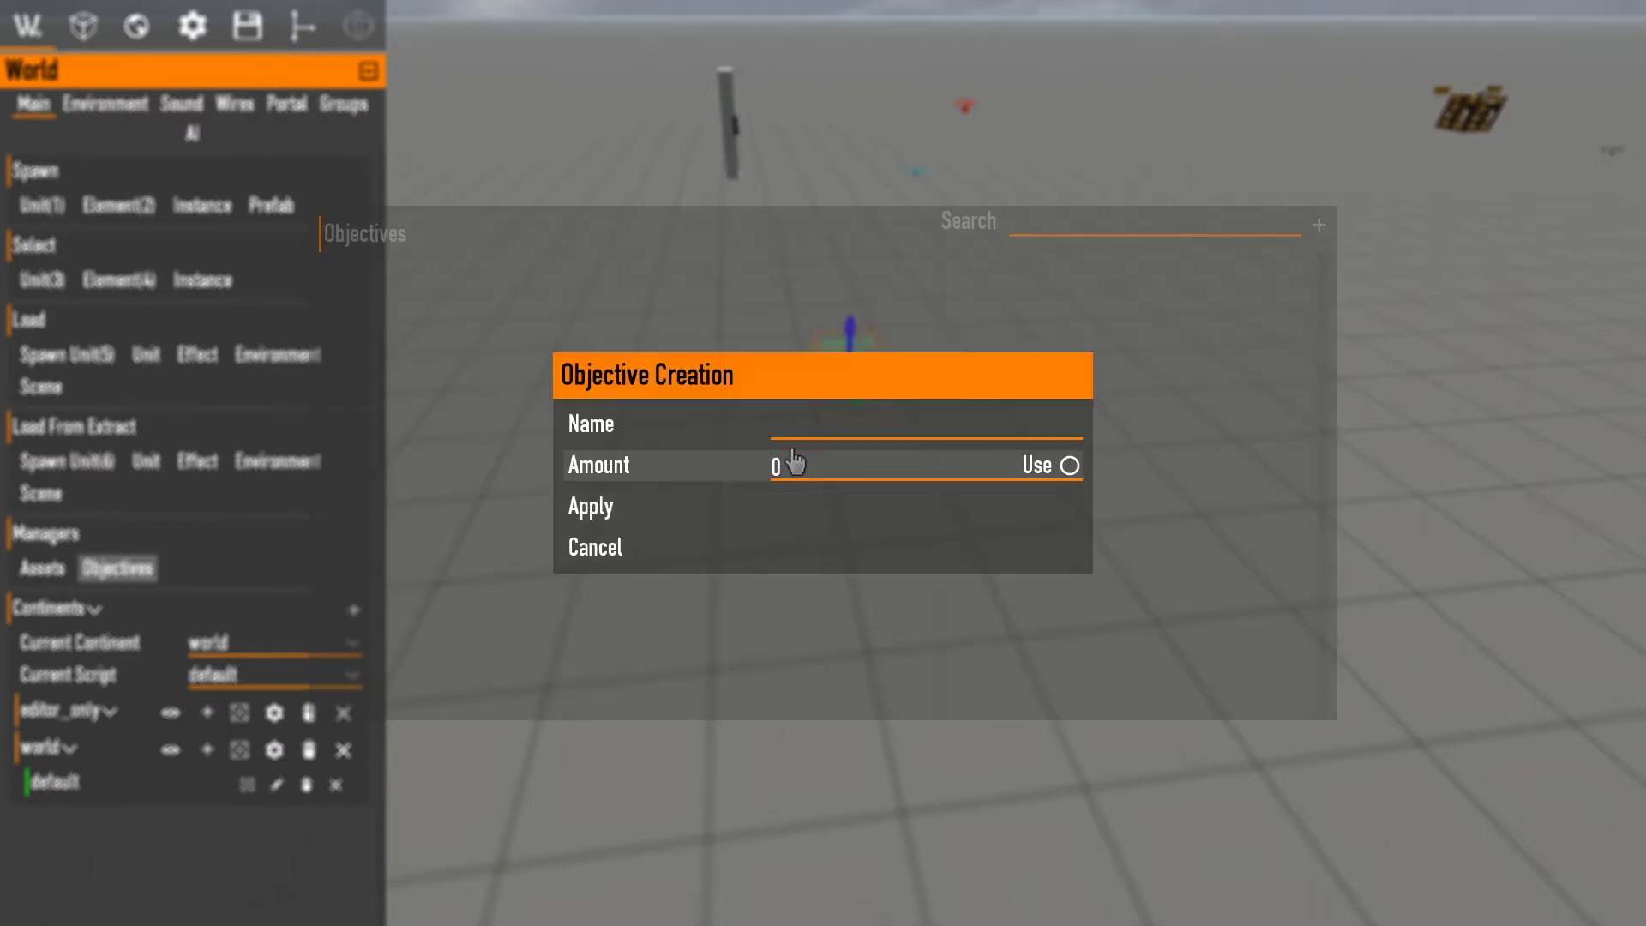
{"action": "left_click", "coordinate": [798, 437]}
{"action": "type", "text": "obj_test_1"}
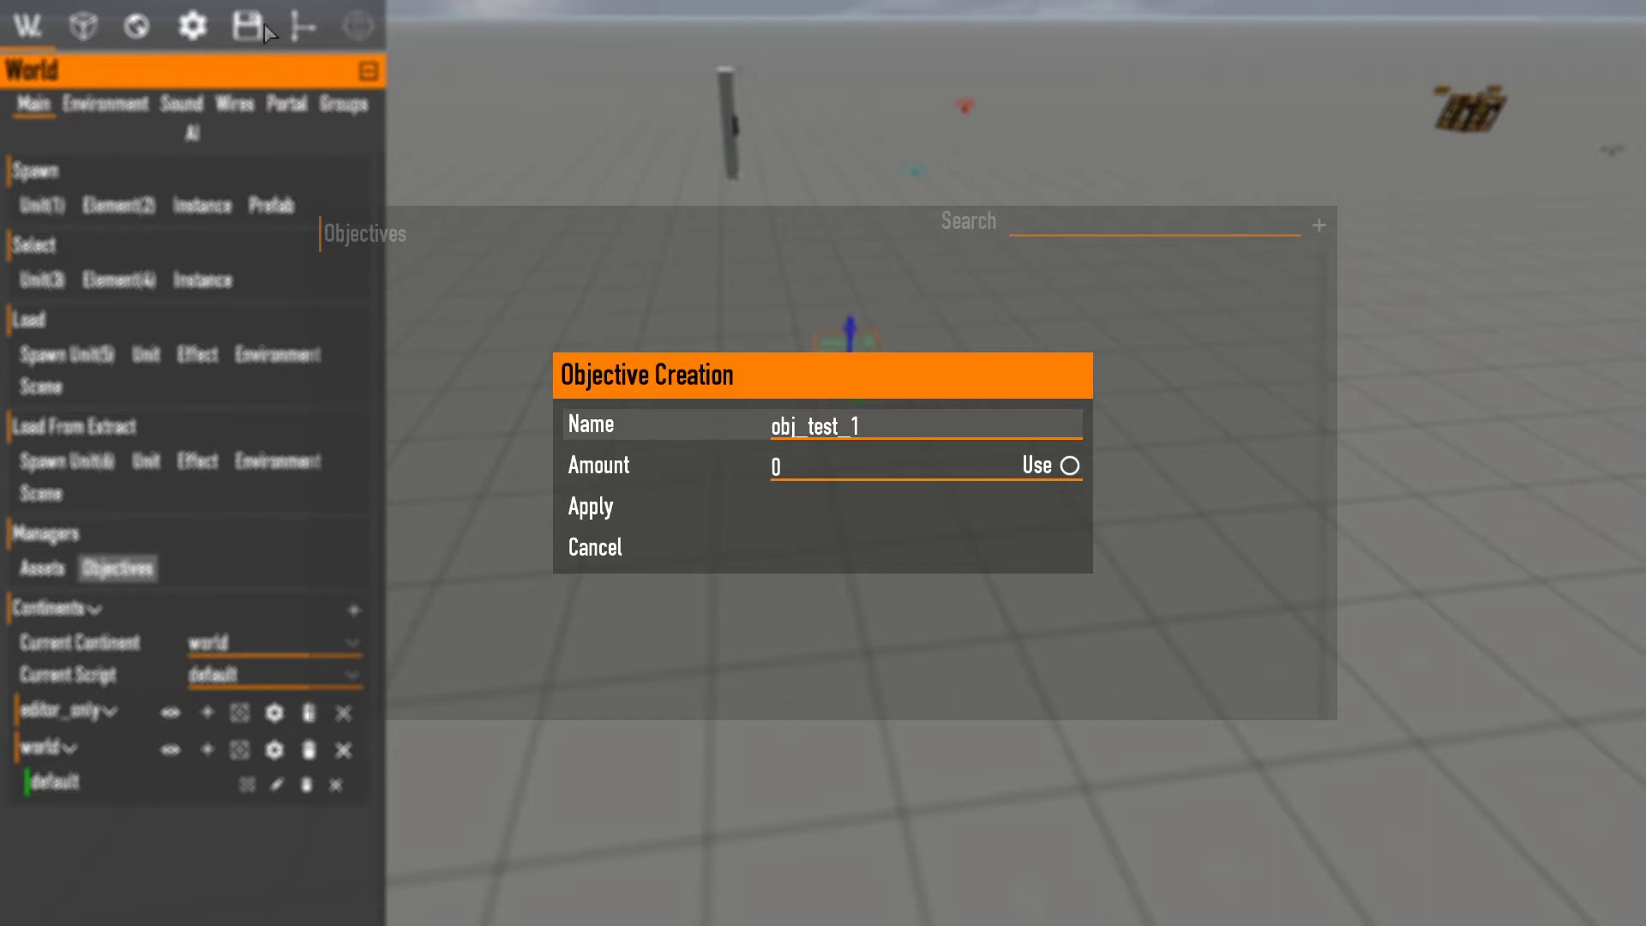
{"action": "scroll", "coordinate": [809, 474], "scroll_direction": "up", "scroll_amount": 6}
{"action": "left_click", "coordinate": [1061, 465]}
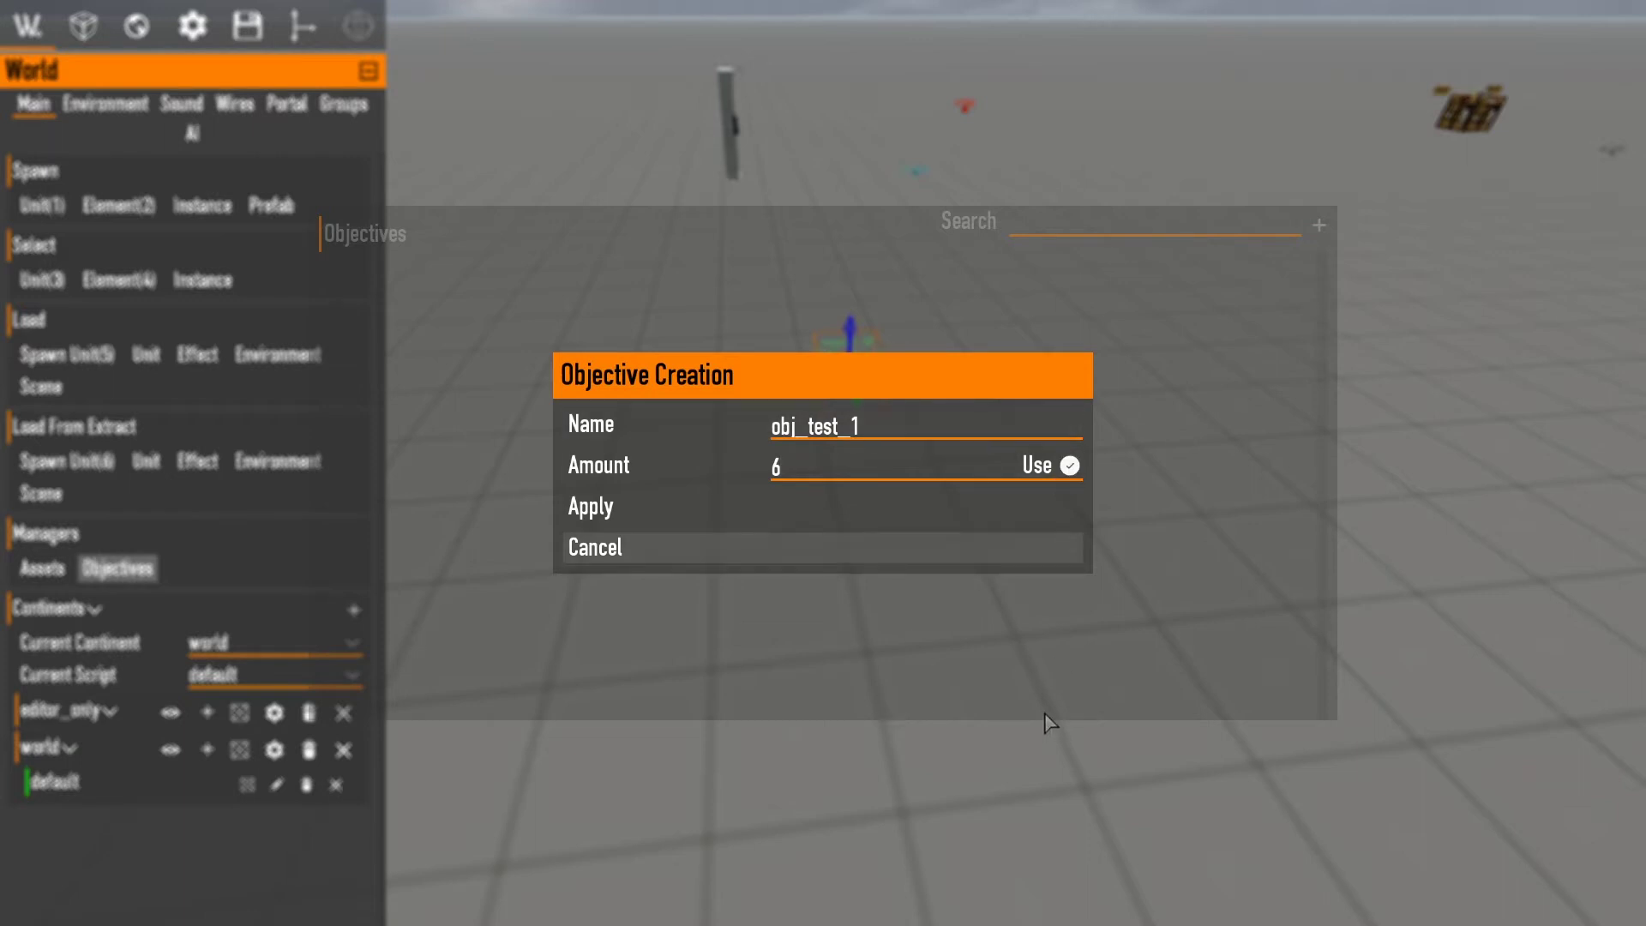
{"action": "left_click", "coordinate": [843, 463]}
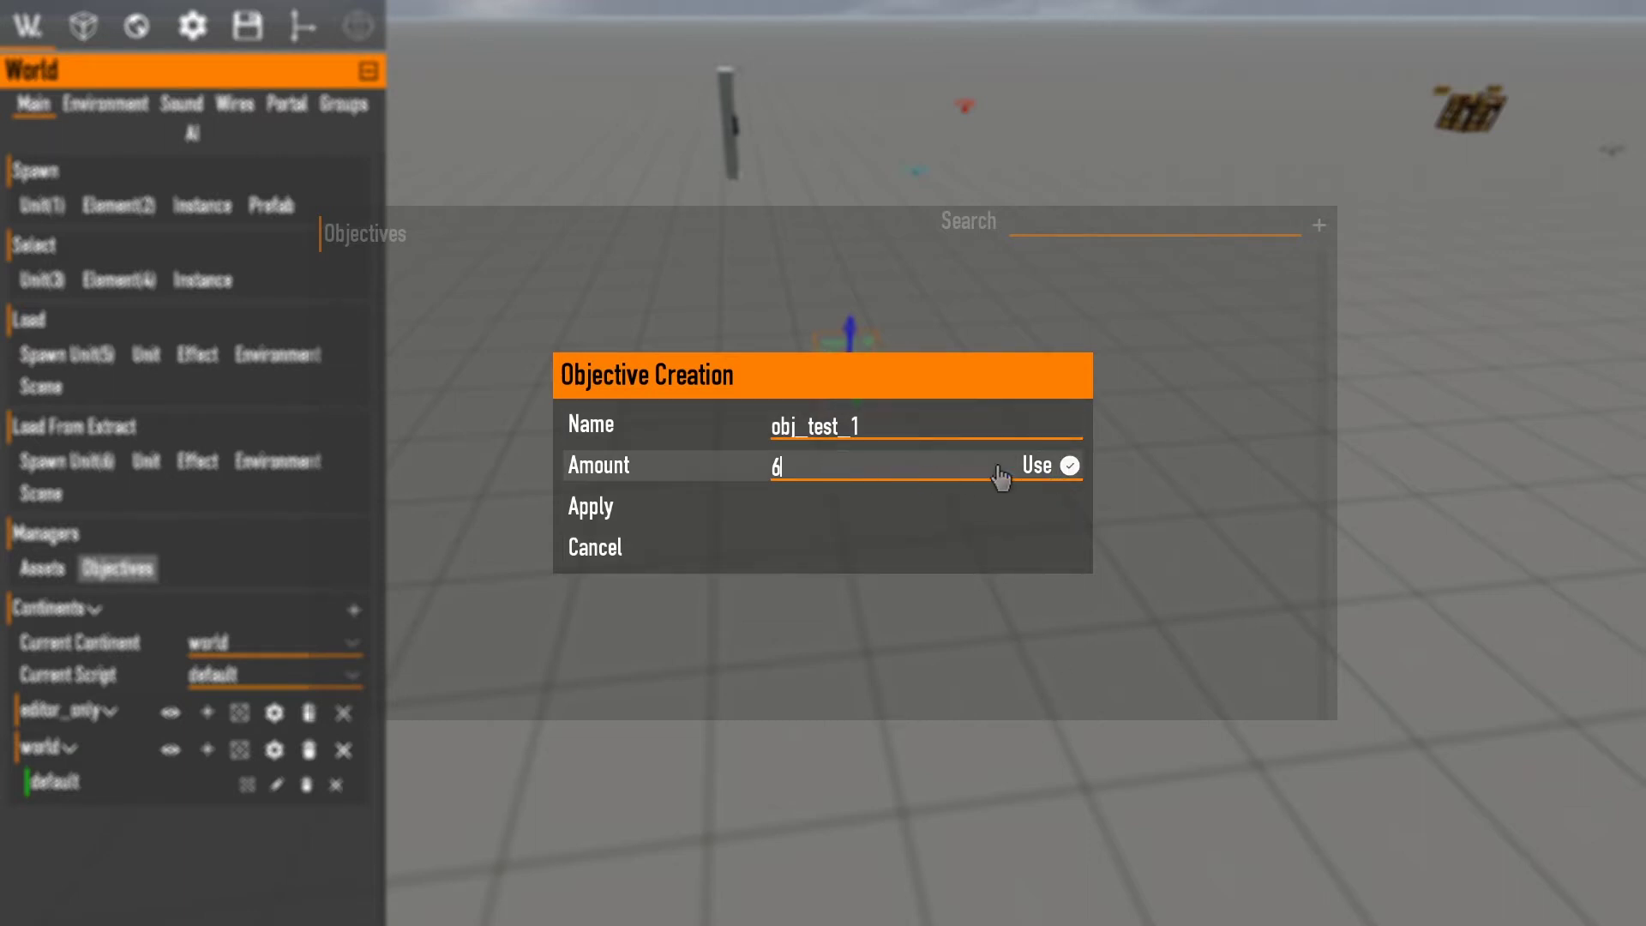
{"action": "left_click", "coordinate": [1069, 467]}
{"action": "type", "text": "0"}
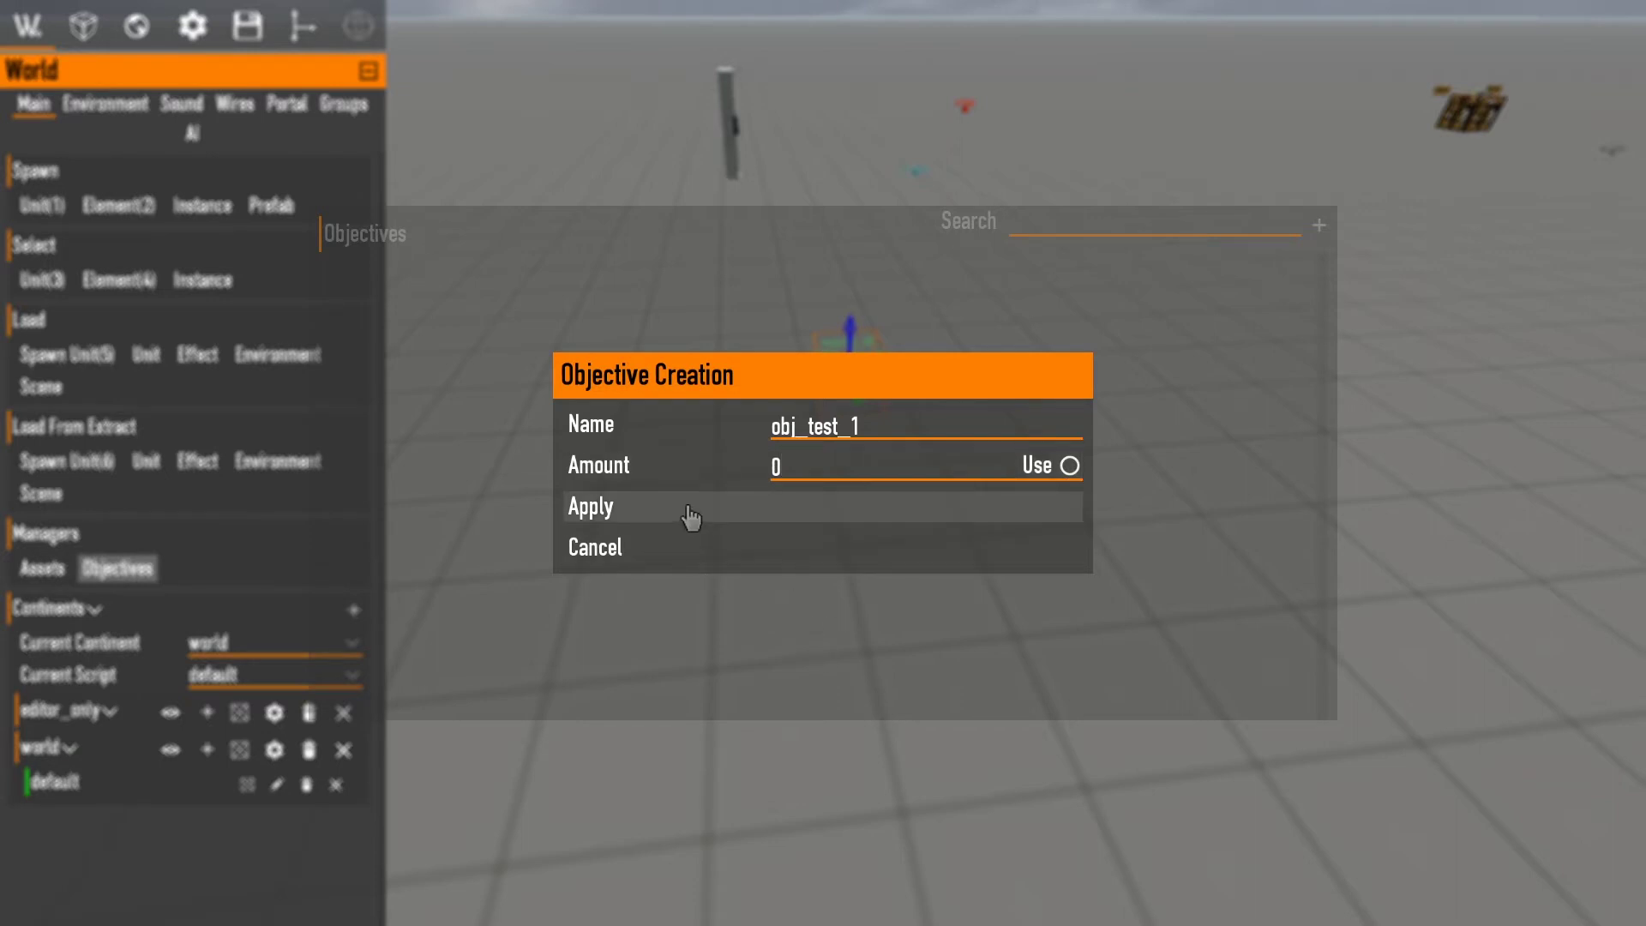
{"action": "left_click", "coordinate": [691, 515]}
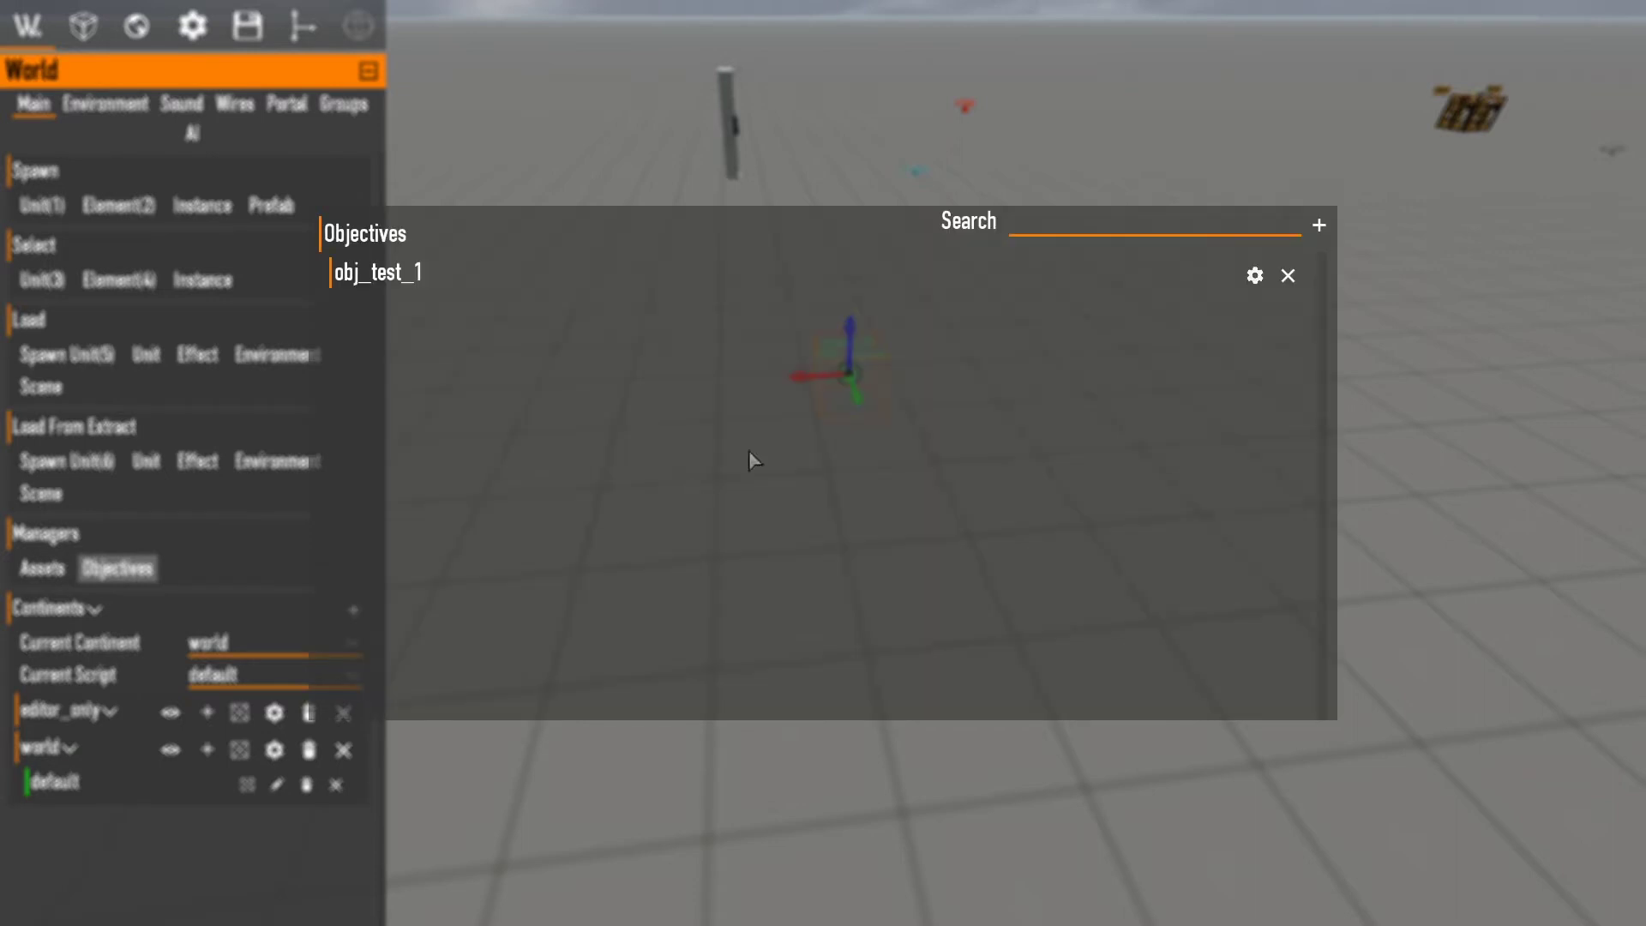
Create a second objective, obj_test_2, with amount 1.
{"action": "left_click", "coordinate": [1317, 225]}
{"action": "type", "text": "obj_test_2"}
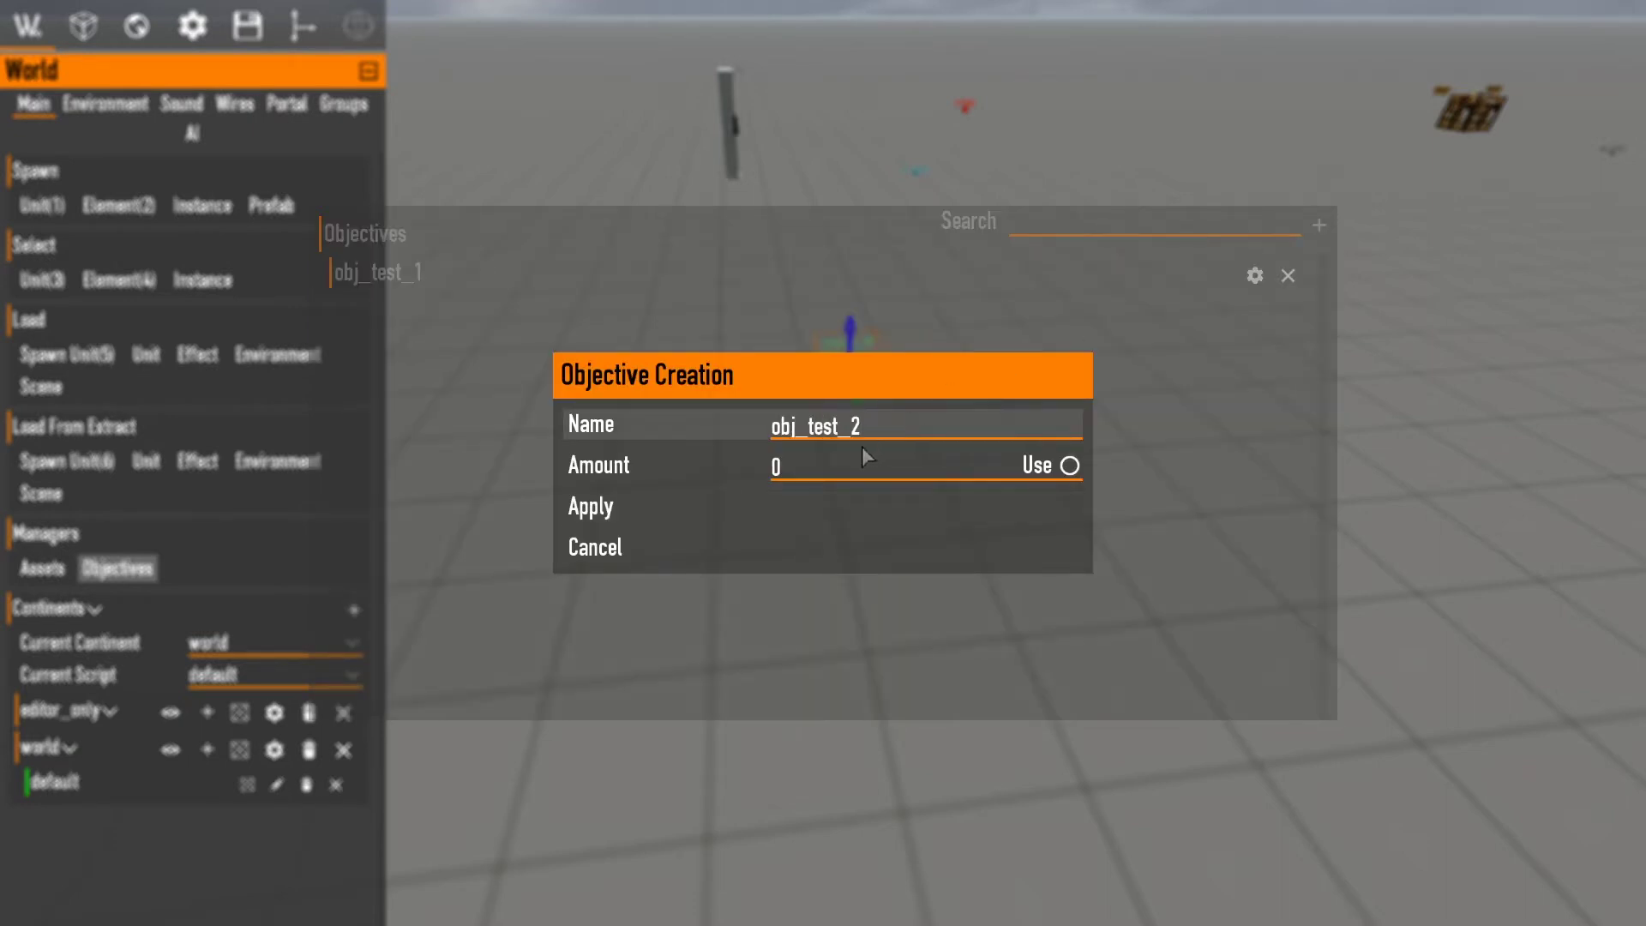
{"action": "left_click", "coordinate": [808, 471]}
{"action": "type", "text": "1"}
{"action": "left_click", "coordinate": [1040, 473]}
{"action": "left_click", "coordinate": [678, 510]}
Spawn an Objective element, objective_001, near the waypoint.
{"action": "key", "text": "Escape"}
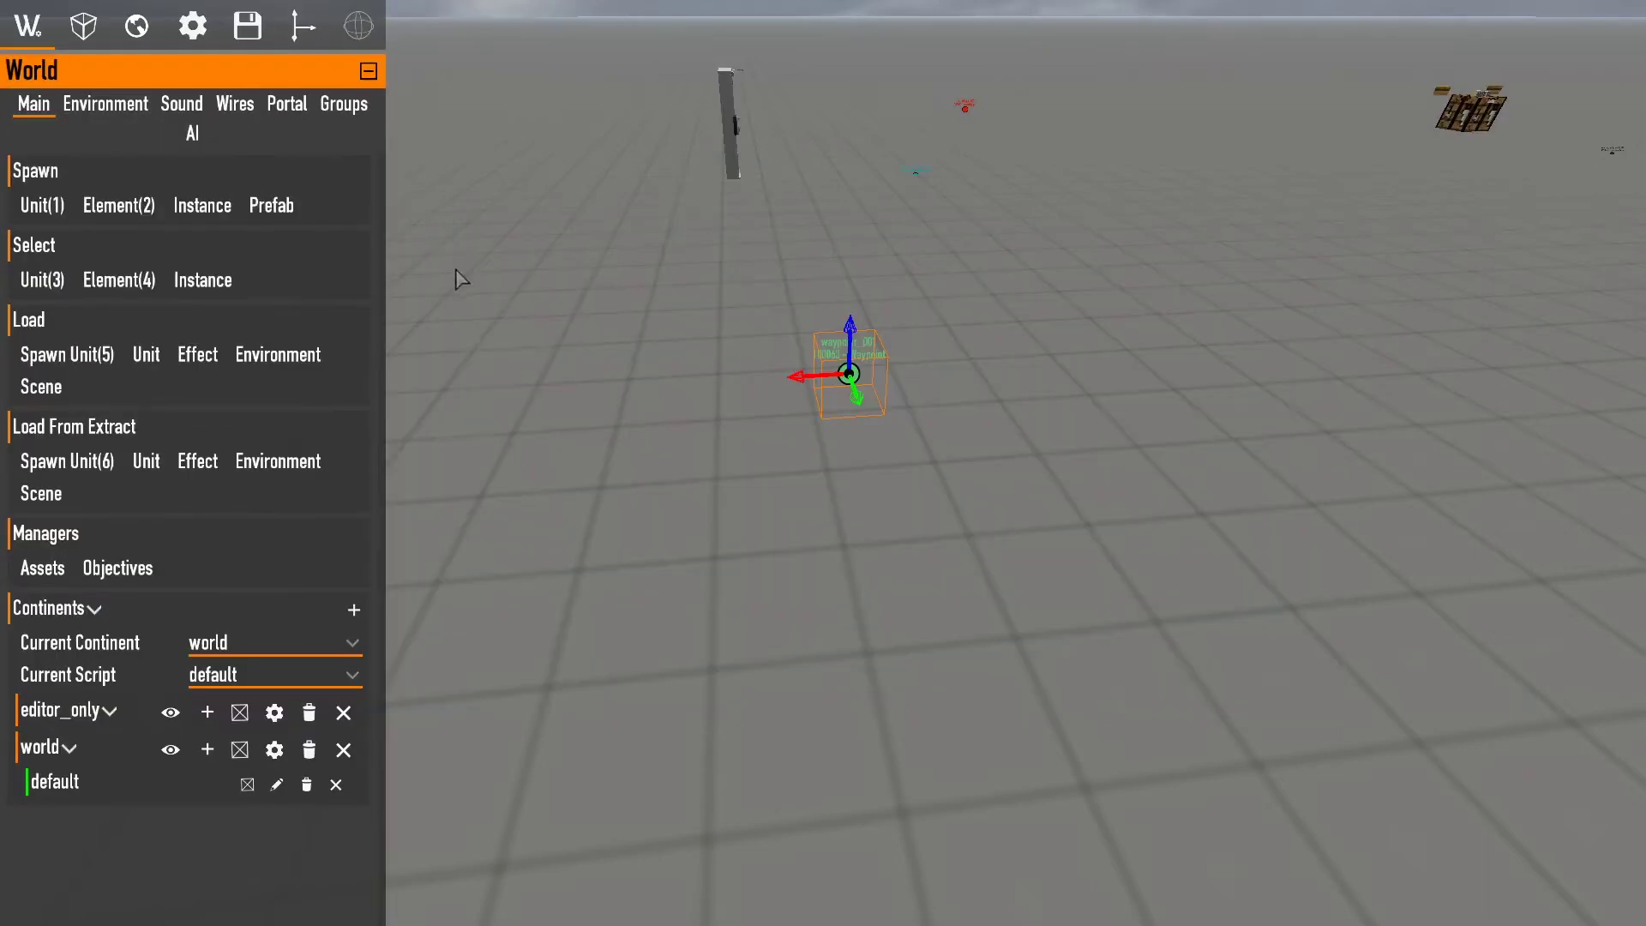
{"action": "right_click_drag", "start_coordinate": [501, 447], "coordinate": [502, 448]}
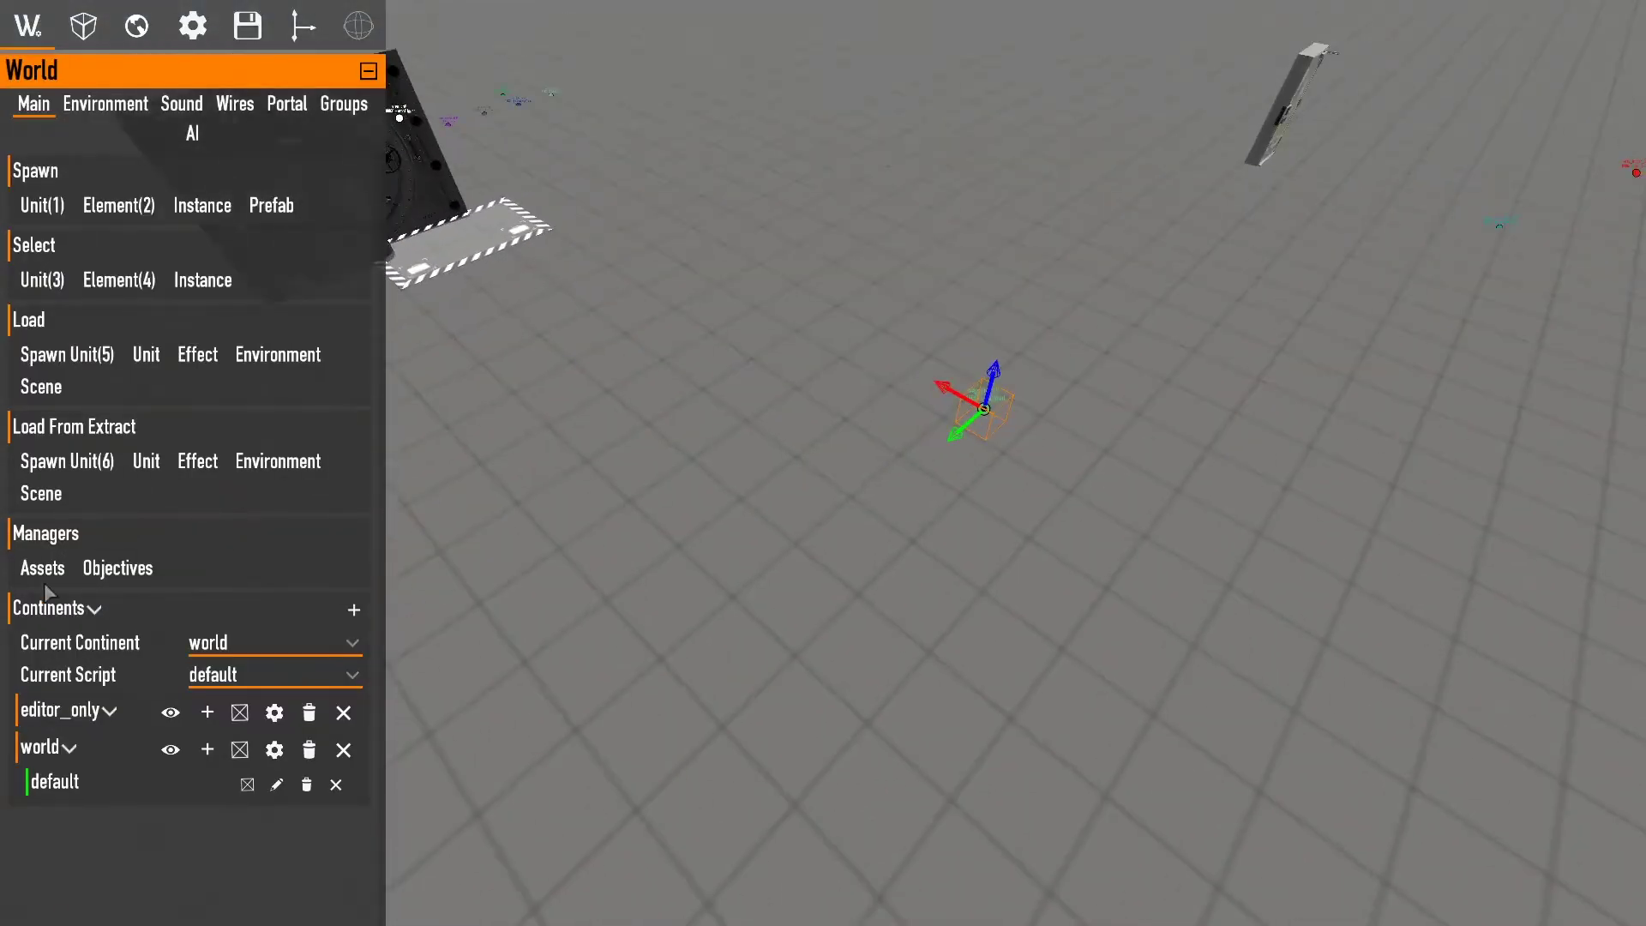
{"action": "left_click", "coordinate": [115, 567]}
{"action": "key", "text": "Escape"}
{"action": "left_click", "coordinate": [109, 196]}
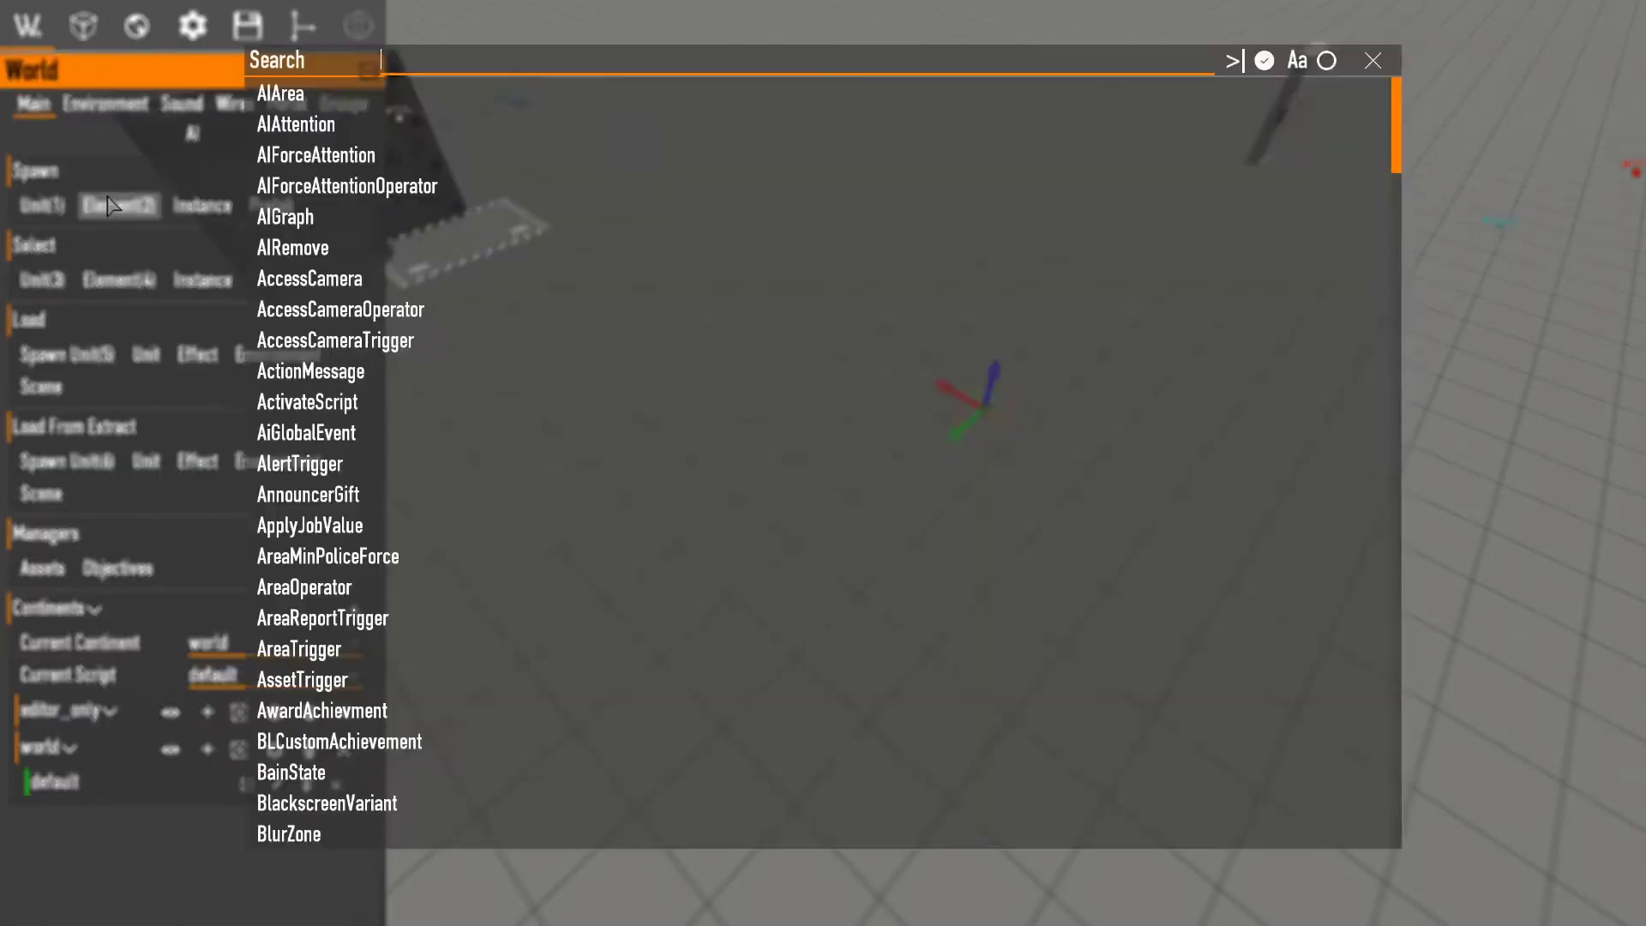
{"action": "type", "text": "obje"}
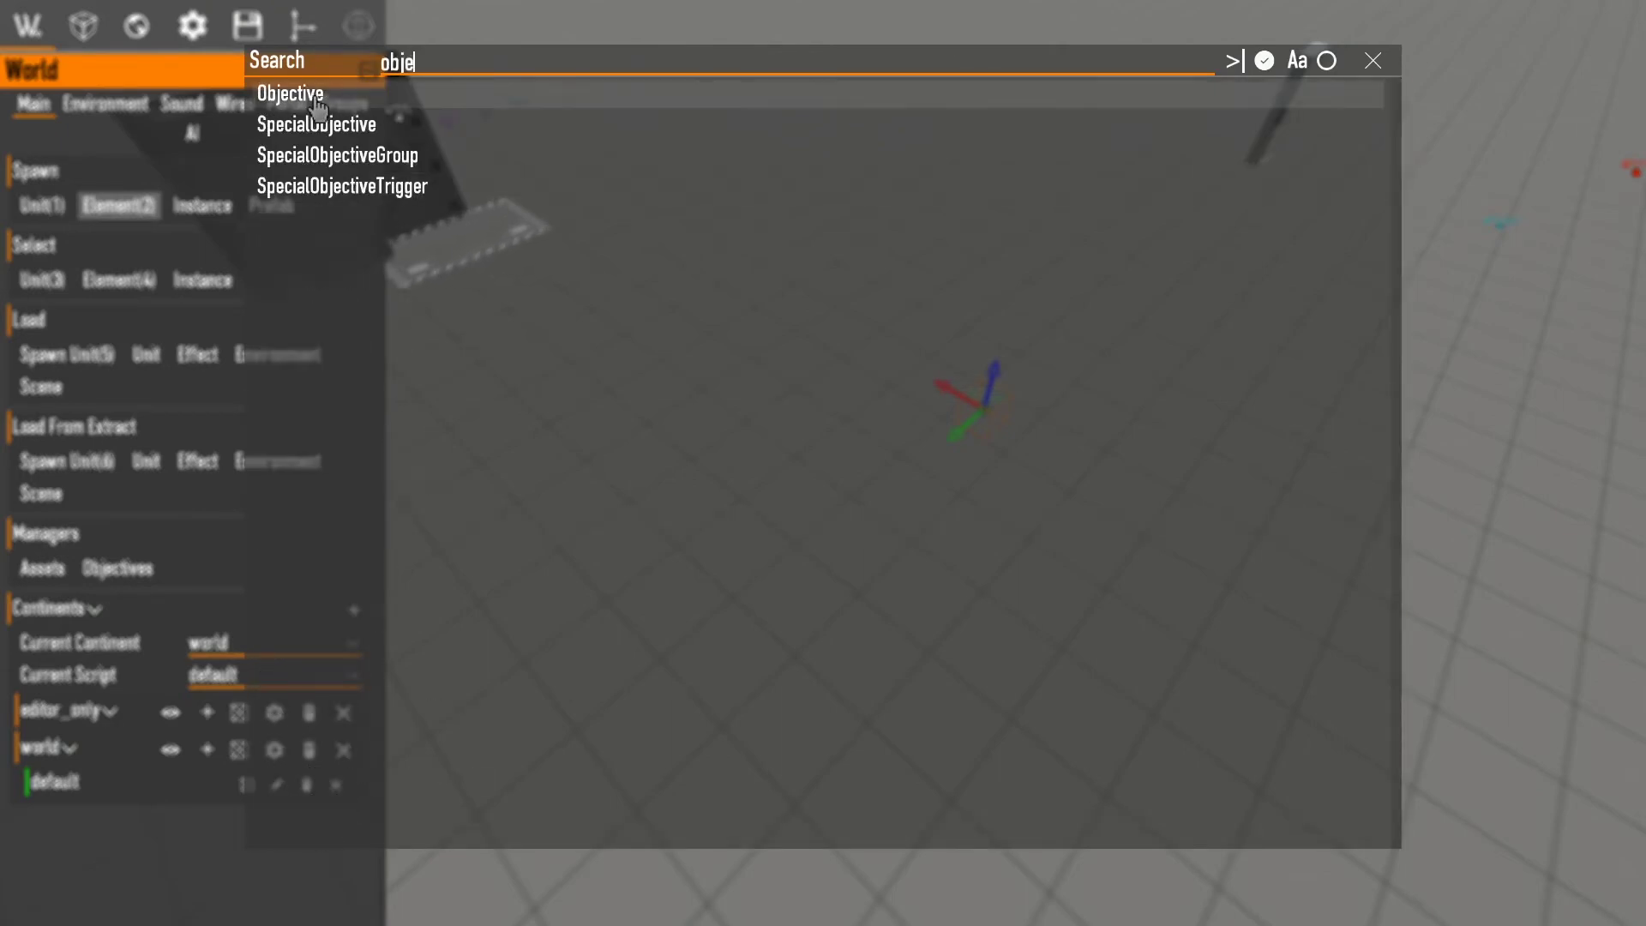
{"action": "left_click", "coordinate": [315, 106]}
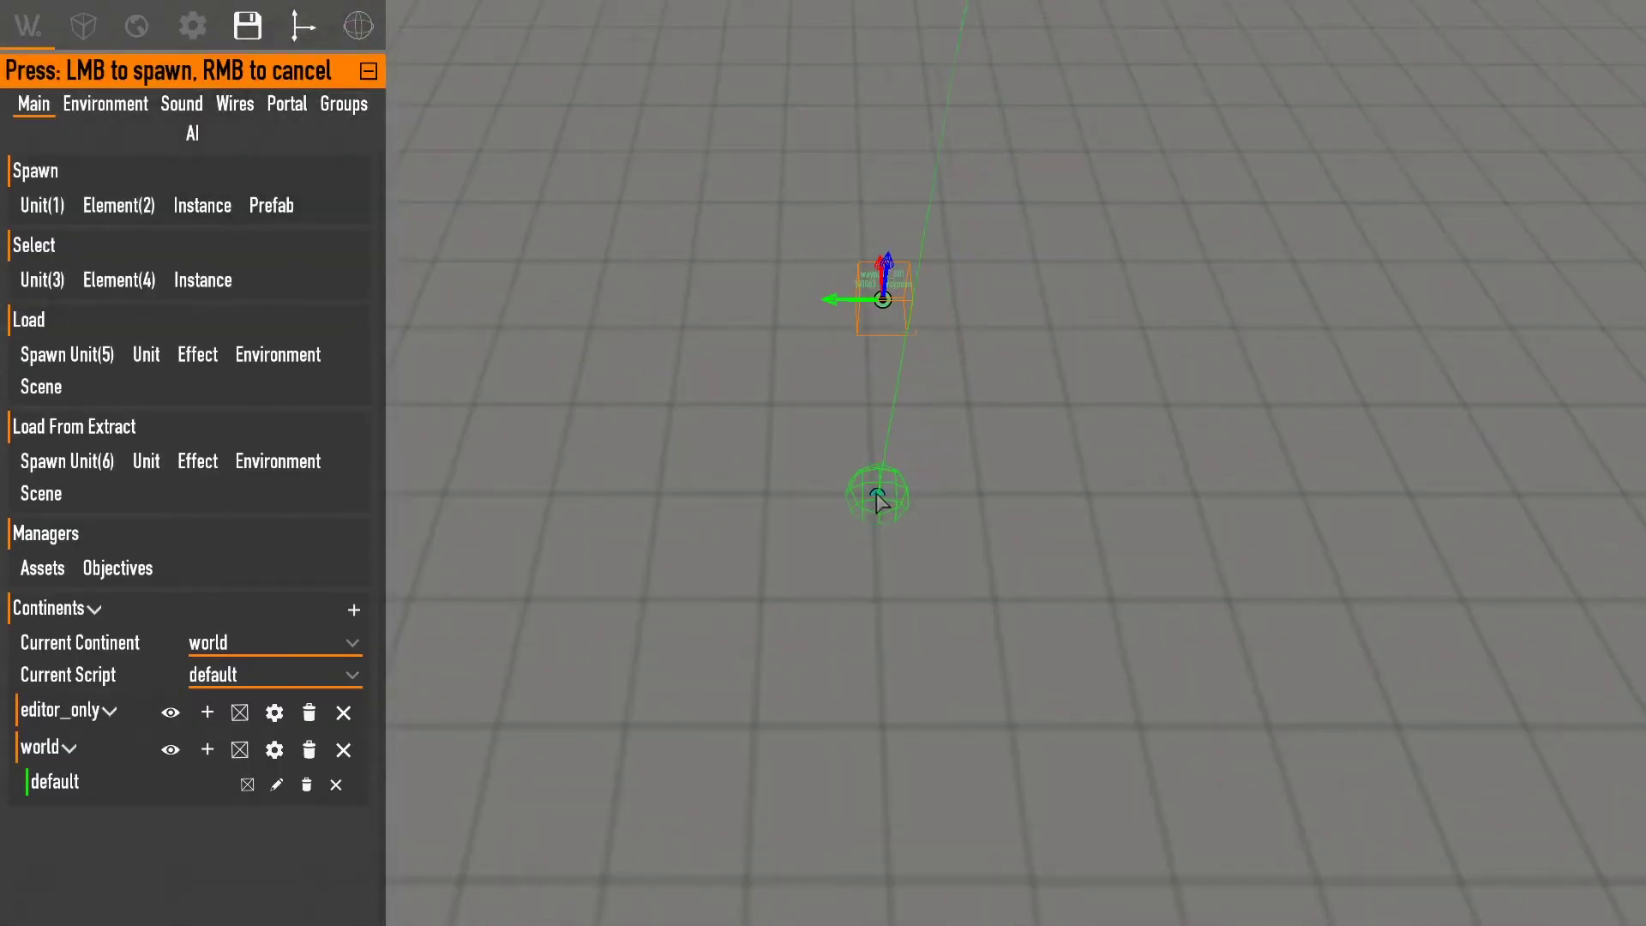
{"action": "left_click", "coordinate": [871, 397]}
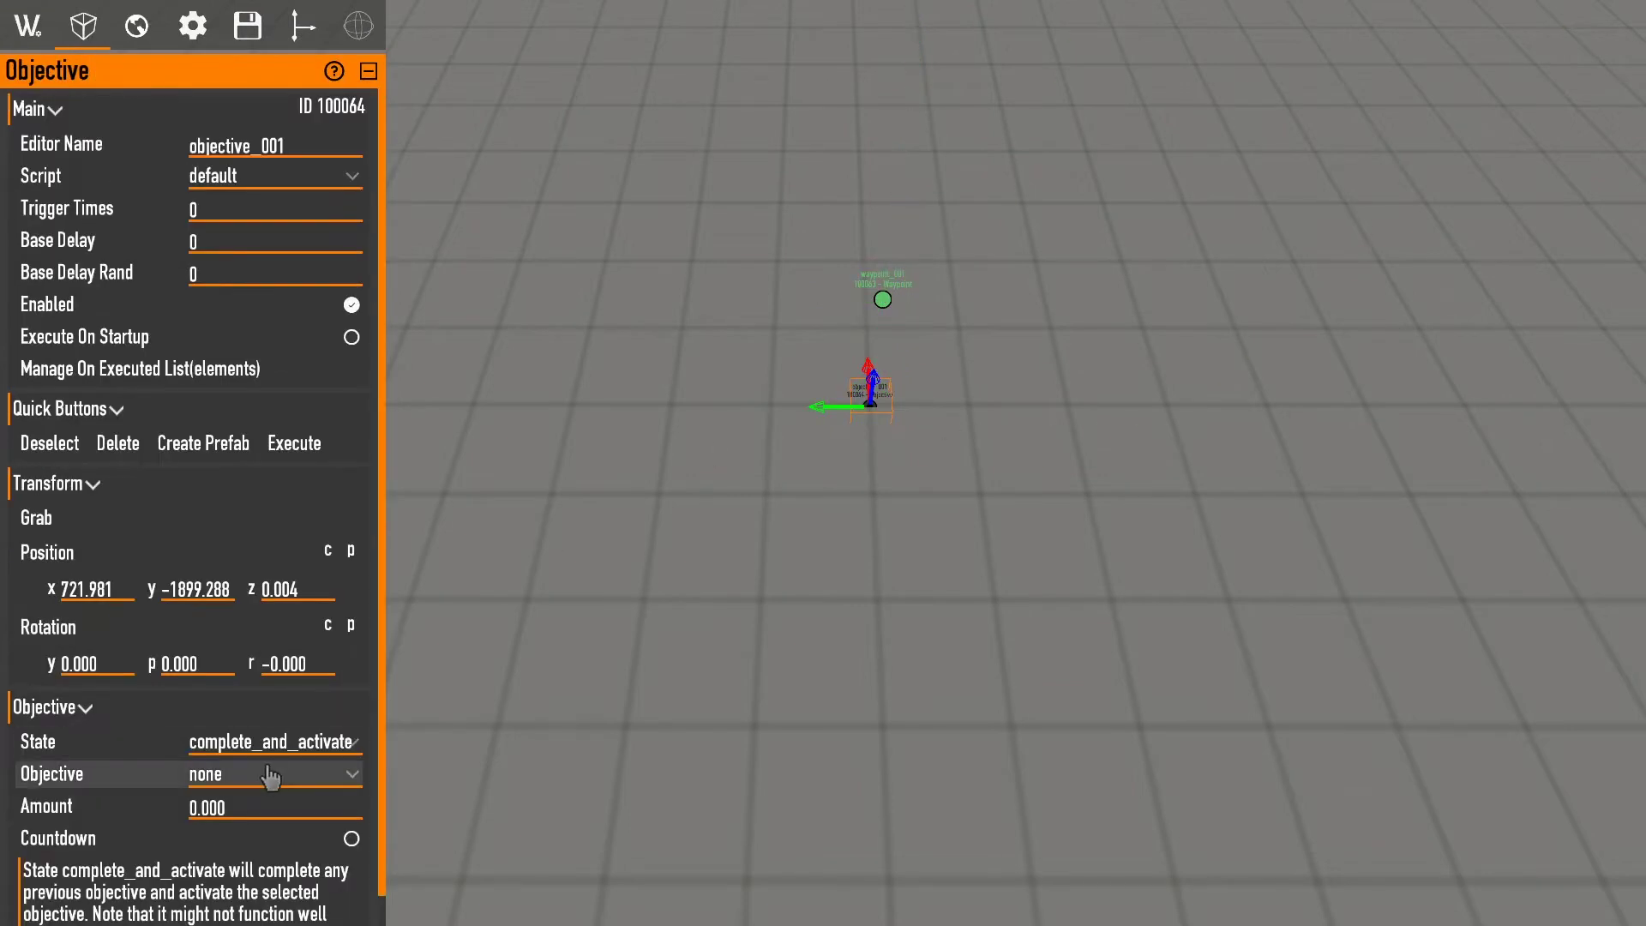
Set objective_001 to complete_and_activate with objective obj_test_1.
{"action": "left_click", "coordinate": [335, 752]}
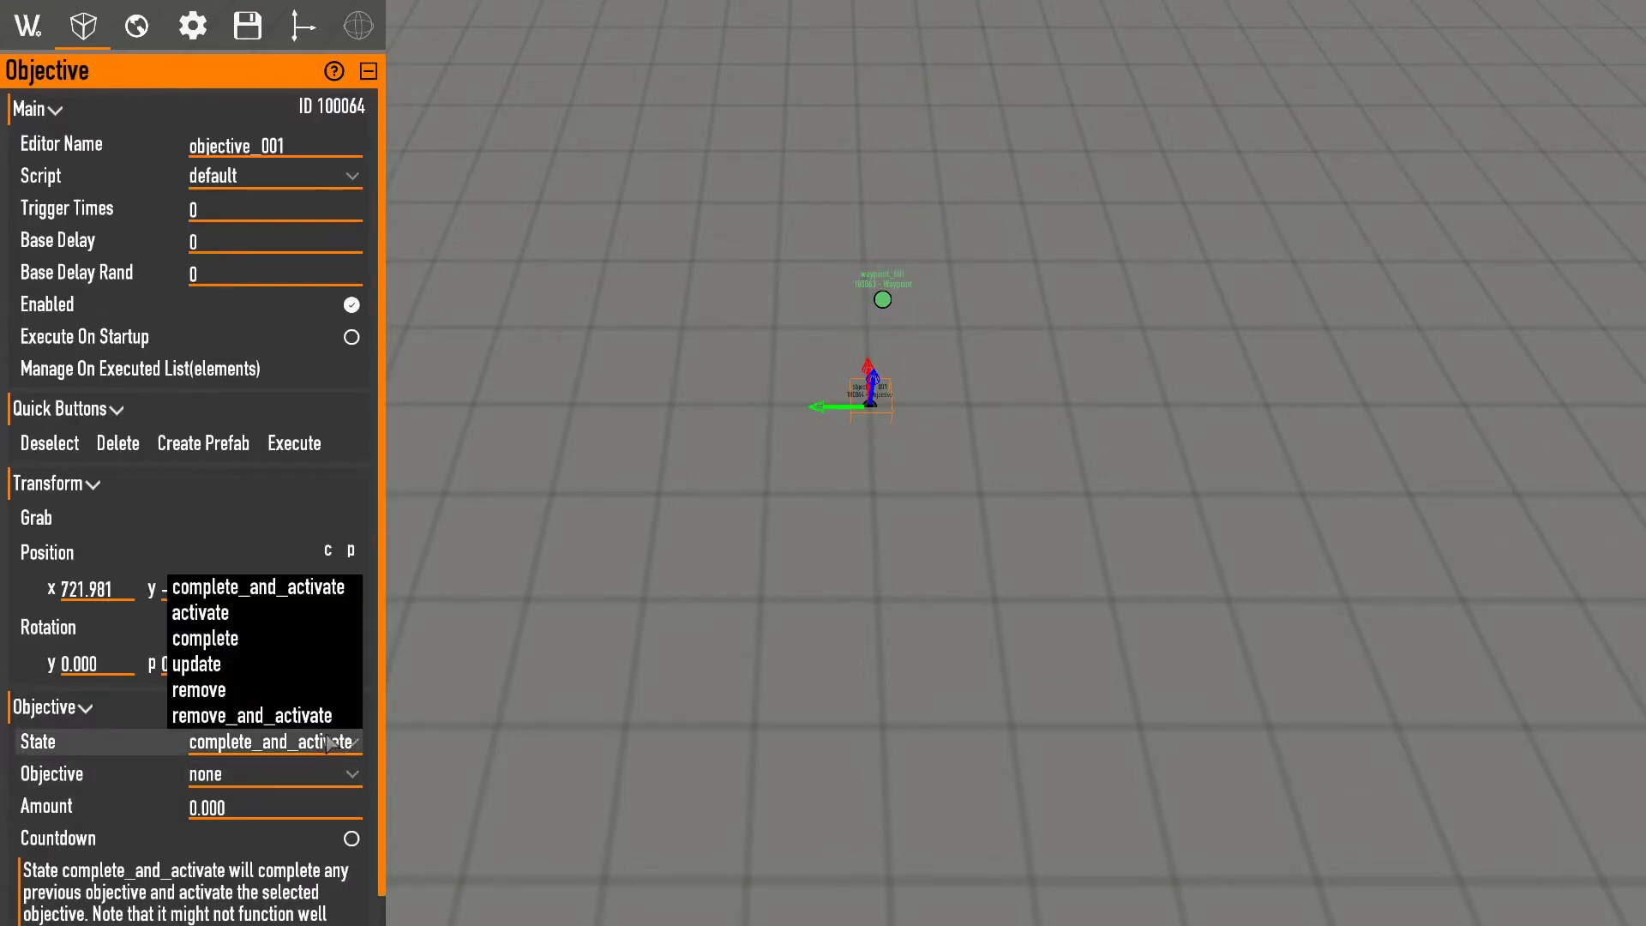
{"action": "left_click", "coordinate": [244, 589]}
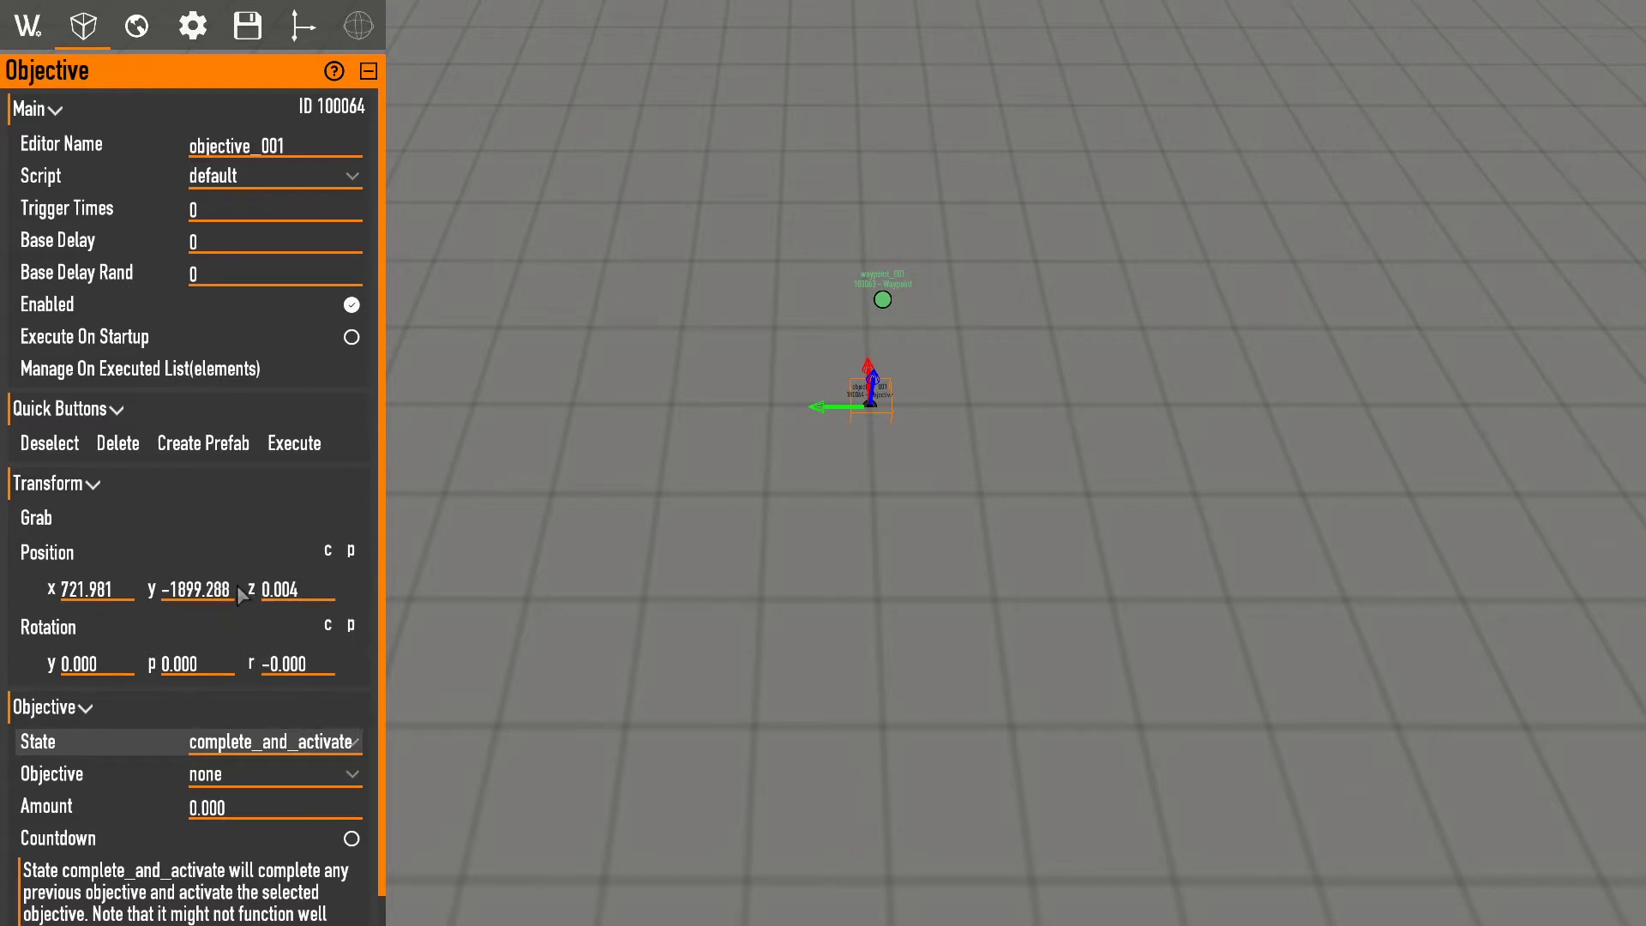
{"action": "left_click", "coordinate": [276, 793]}
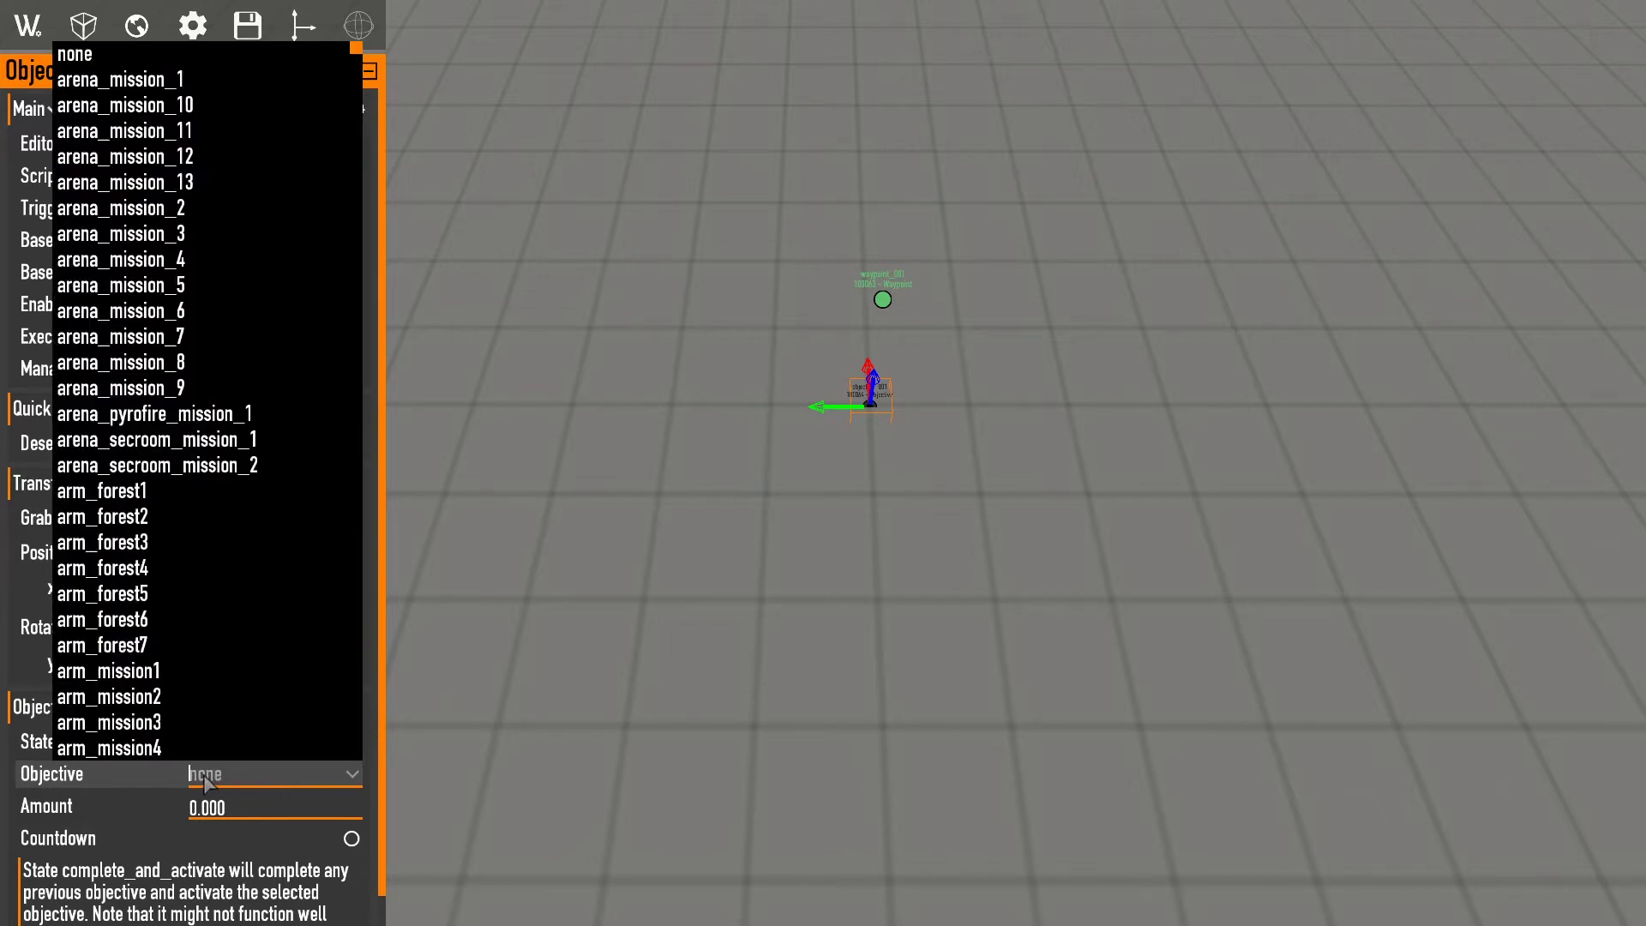
{"action": "left_click", "coordinate": [364, 798]}
{"action": "scroll", "coordinate": [101, 787], "scroll_direction": "down", "scroll_amount": 1}
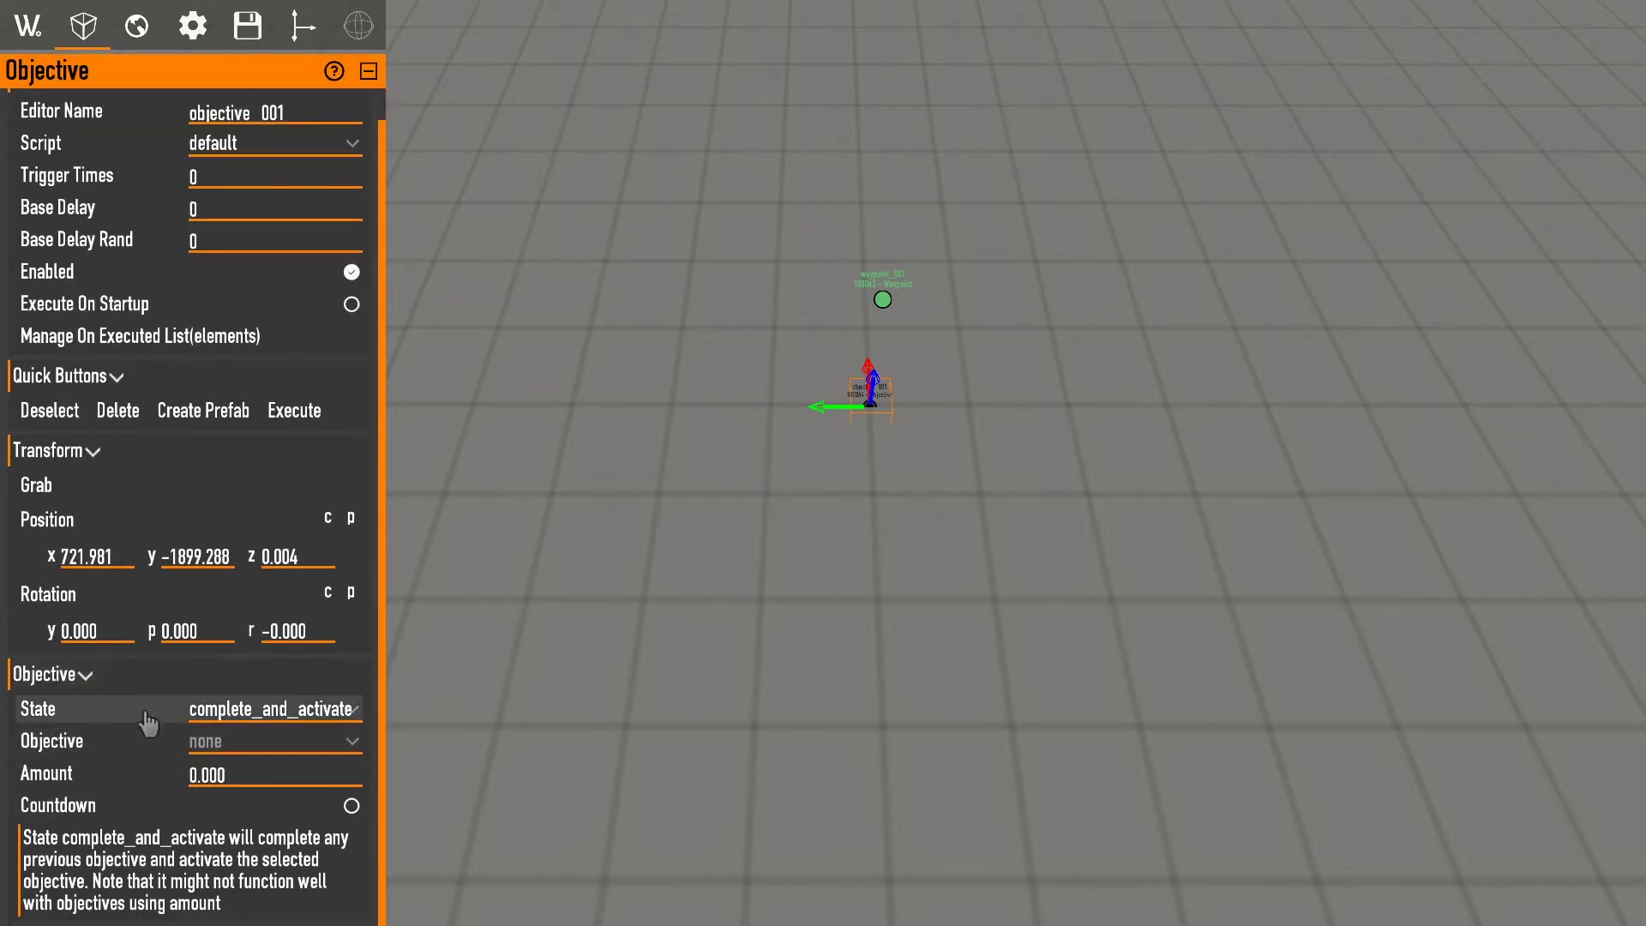
{"action": "left_click", "coordinate": [253, 749]}
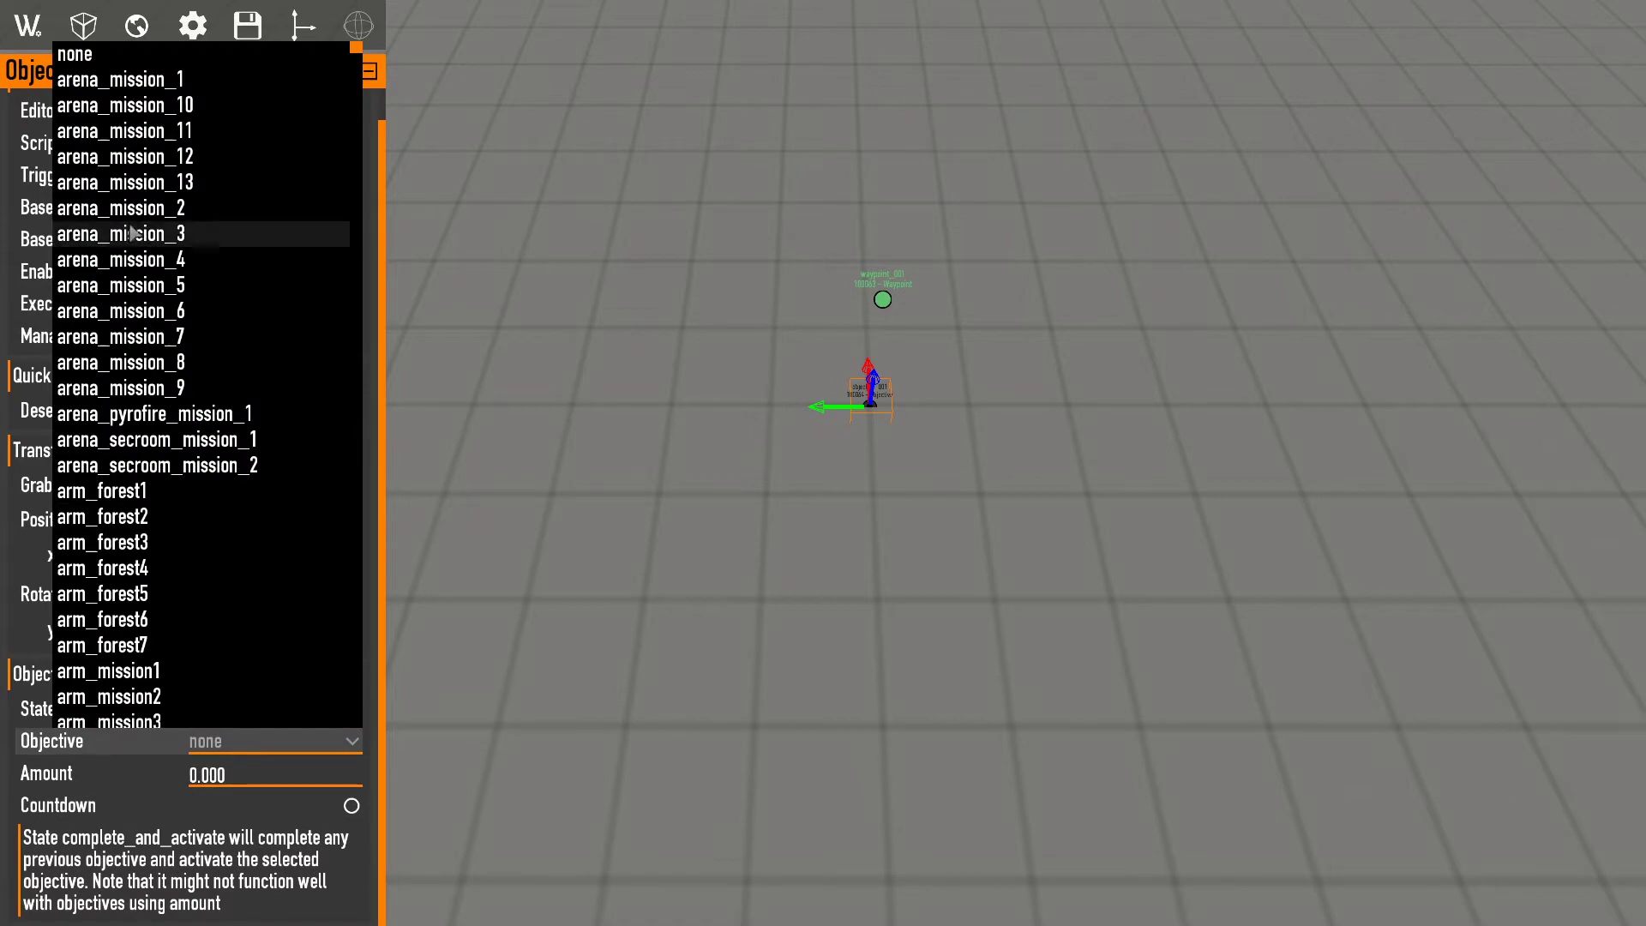
{"action": "scroll", "coordinate": [205, 730], "scroll_direction": "down", "scroll_amount": 3}
{"action": "scroll", "coordinate": [193, 682], "scroll_direction": "down", "scroll_amount": 5}
{"action": "scroll", "coordinate": [182, 634], "scroll_direction": "down", "scroll_amount": 5}
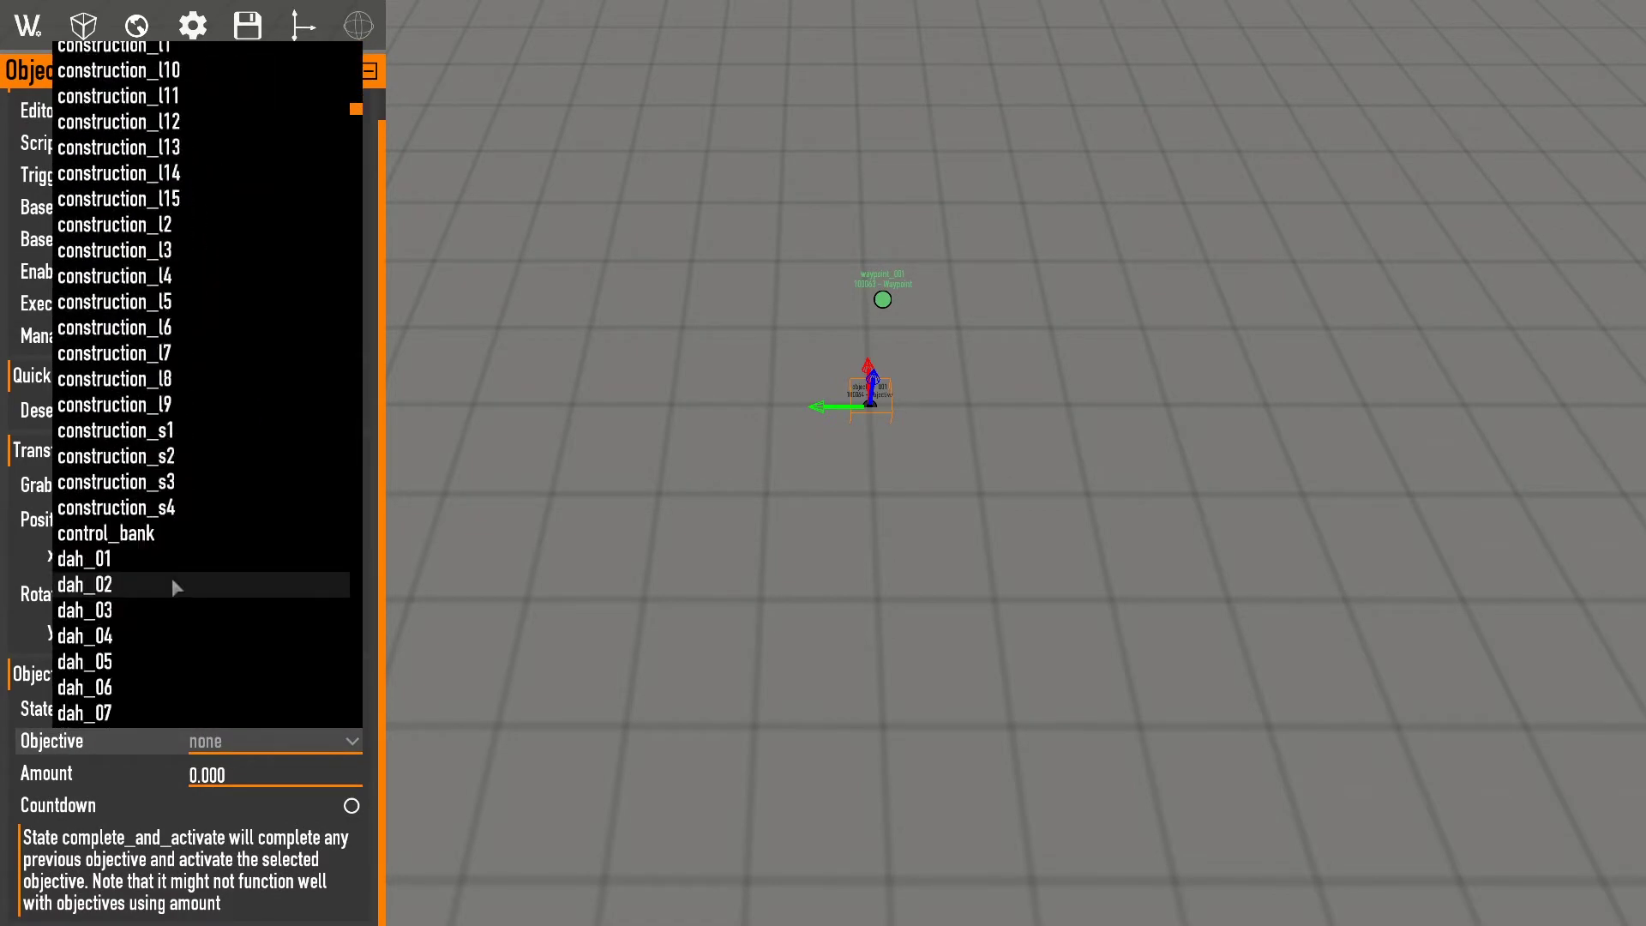
{"action": "scroll", "coordinate": [171, 575], "scroll_direction": "down", "scroll_amount": 5}
{"action": "scroll", "coordinate": [167, 573], "scroll_direction": "down", "scroll_amount": 5}
{"action": "scroll", "coordinate": [167, 546], "scroll_direction": "down", "scroll_amount": 5}
{"action": "scroll", "coordinate": [167, 526], "scroll_direction": "down", "scroll_amount": 5}
{"action": "scroll", "coordinate": [180, 540], "scroll_direction": "down", "scroll_amount": 5}
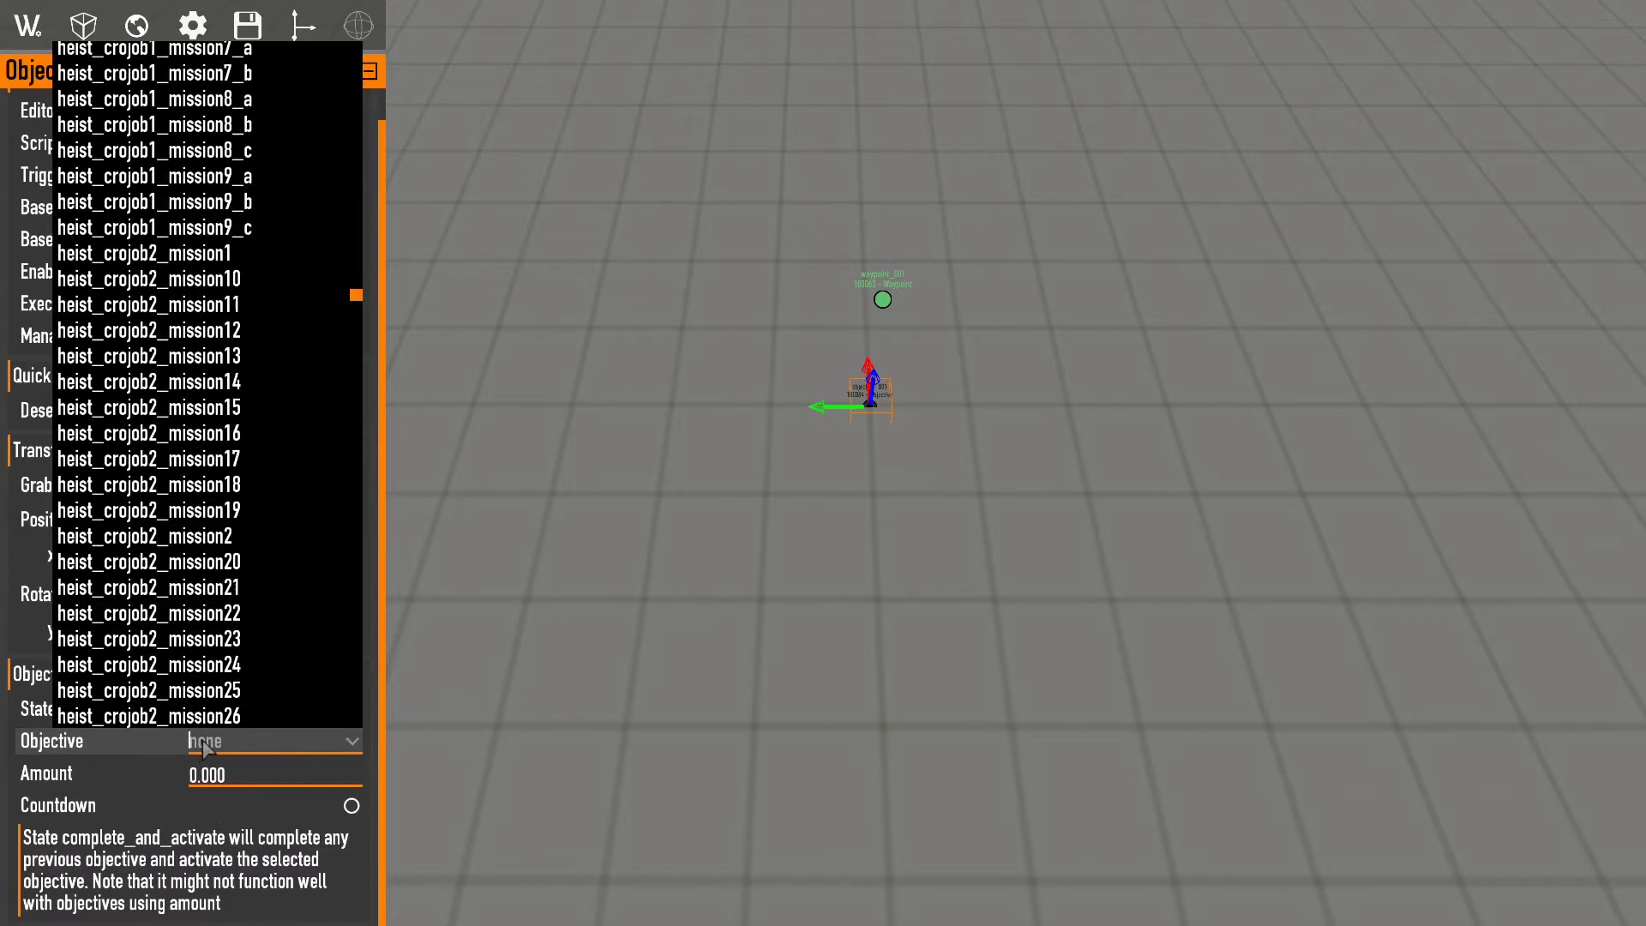
{"action": "type", "text": "j_test"}
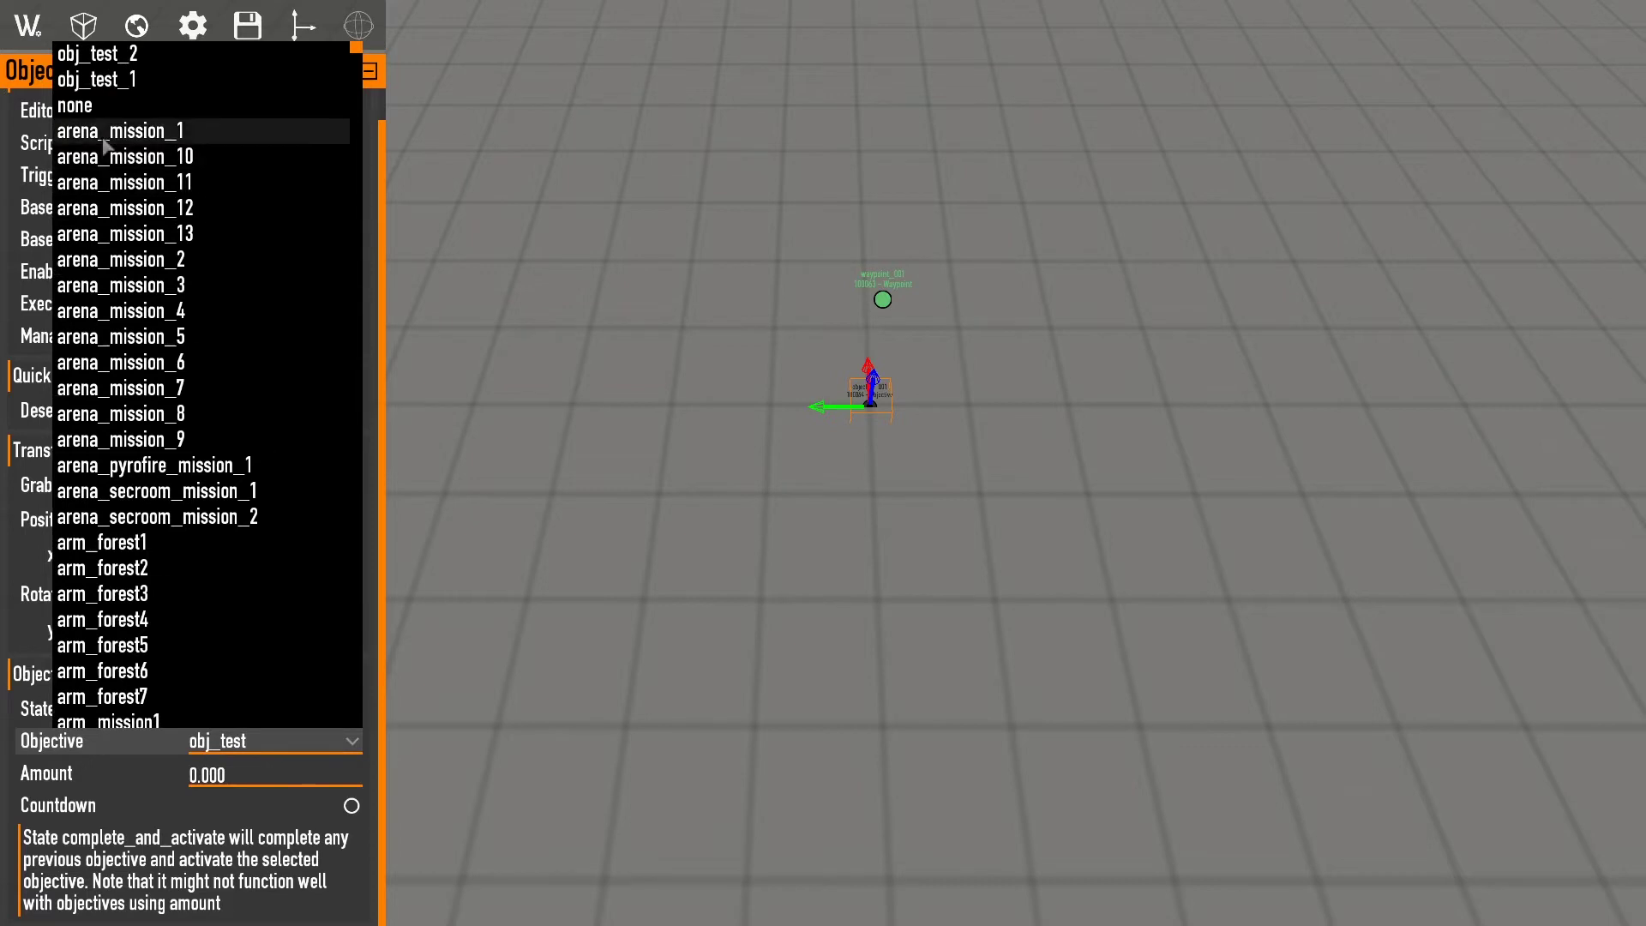
{"action": "left_click", "coordinate": [128, 77]}
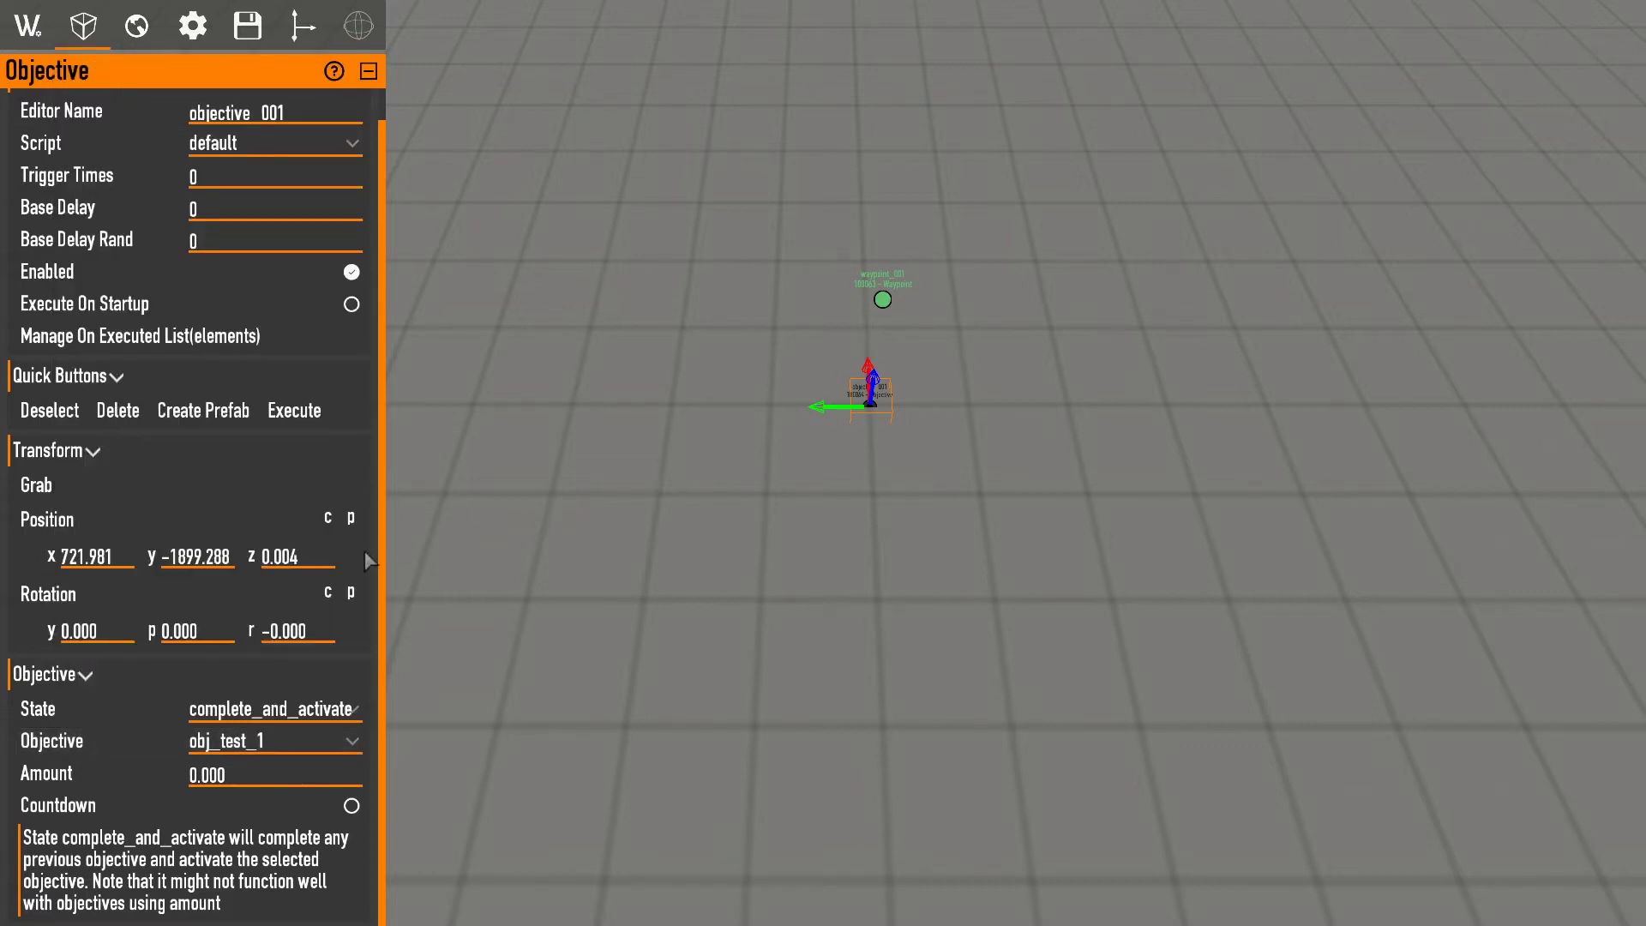
Collapse the Quick Buttons section in objective_001's properties.
{"action": "left_click", "coordinate": [103, 379]}
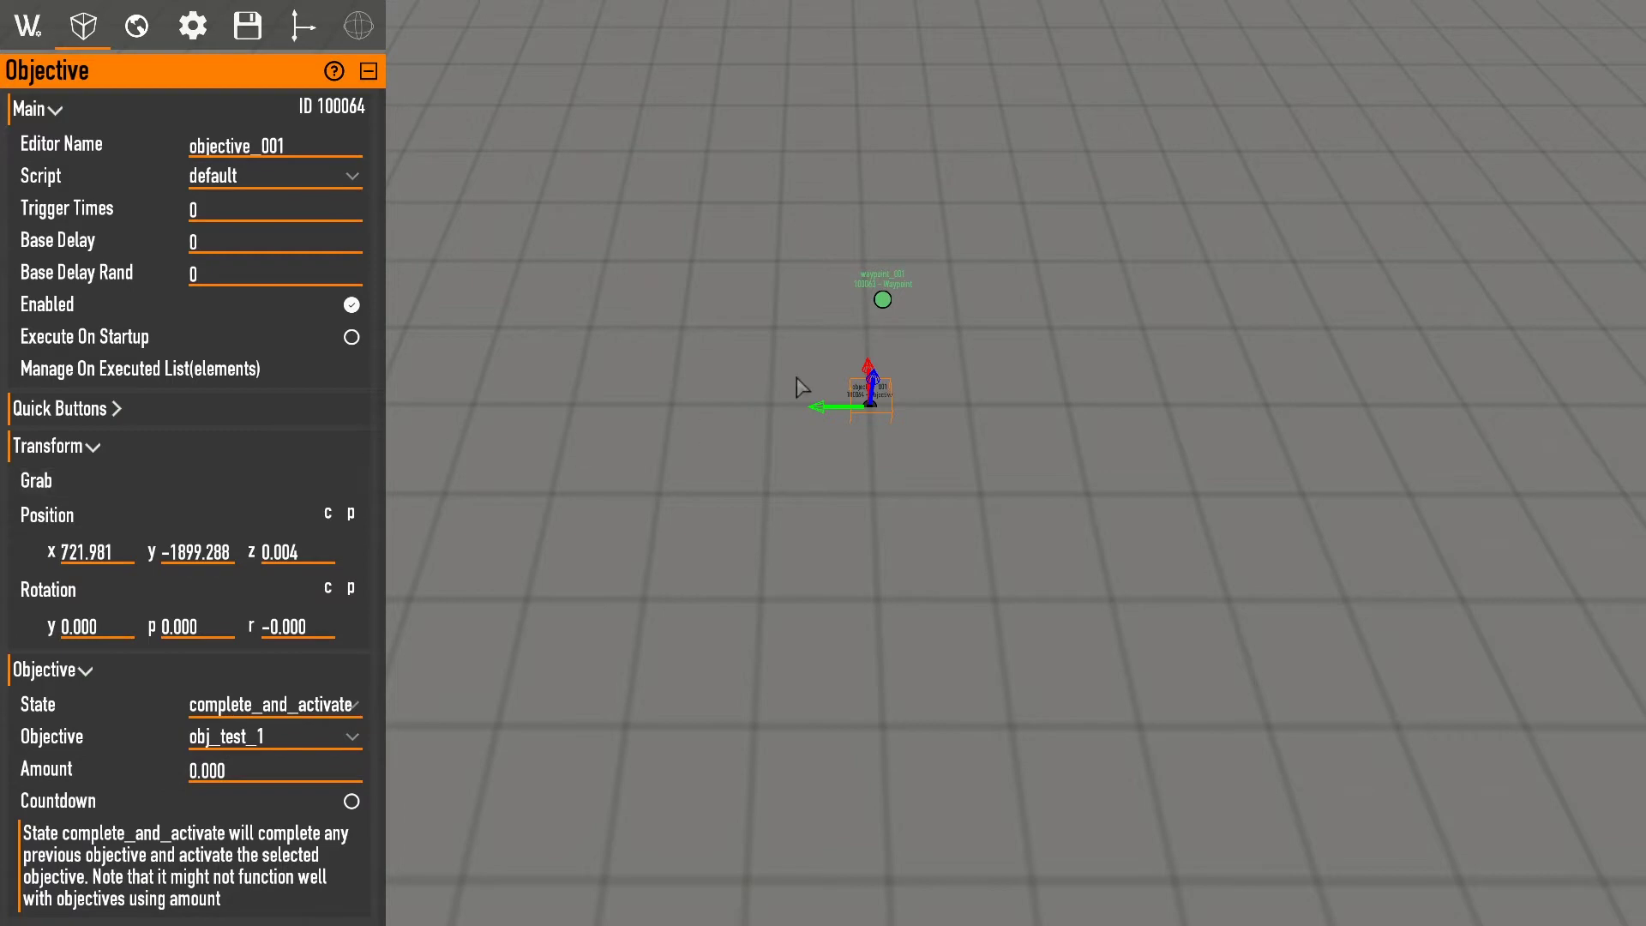
Add waypoint_001 and objective_001 to area_spawned's On Executed list.
{"action": "right_click_drag", "start_coordinate": [797, 389], "coordinate": [796, 321]}
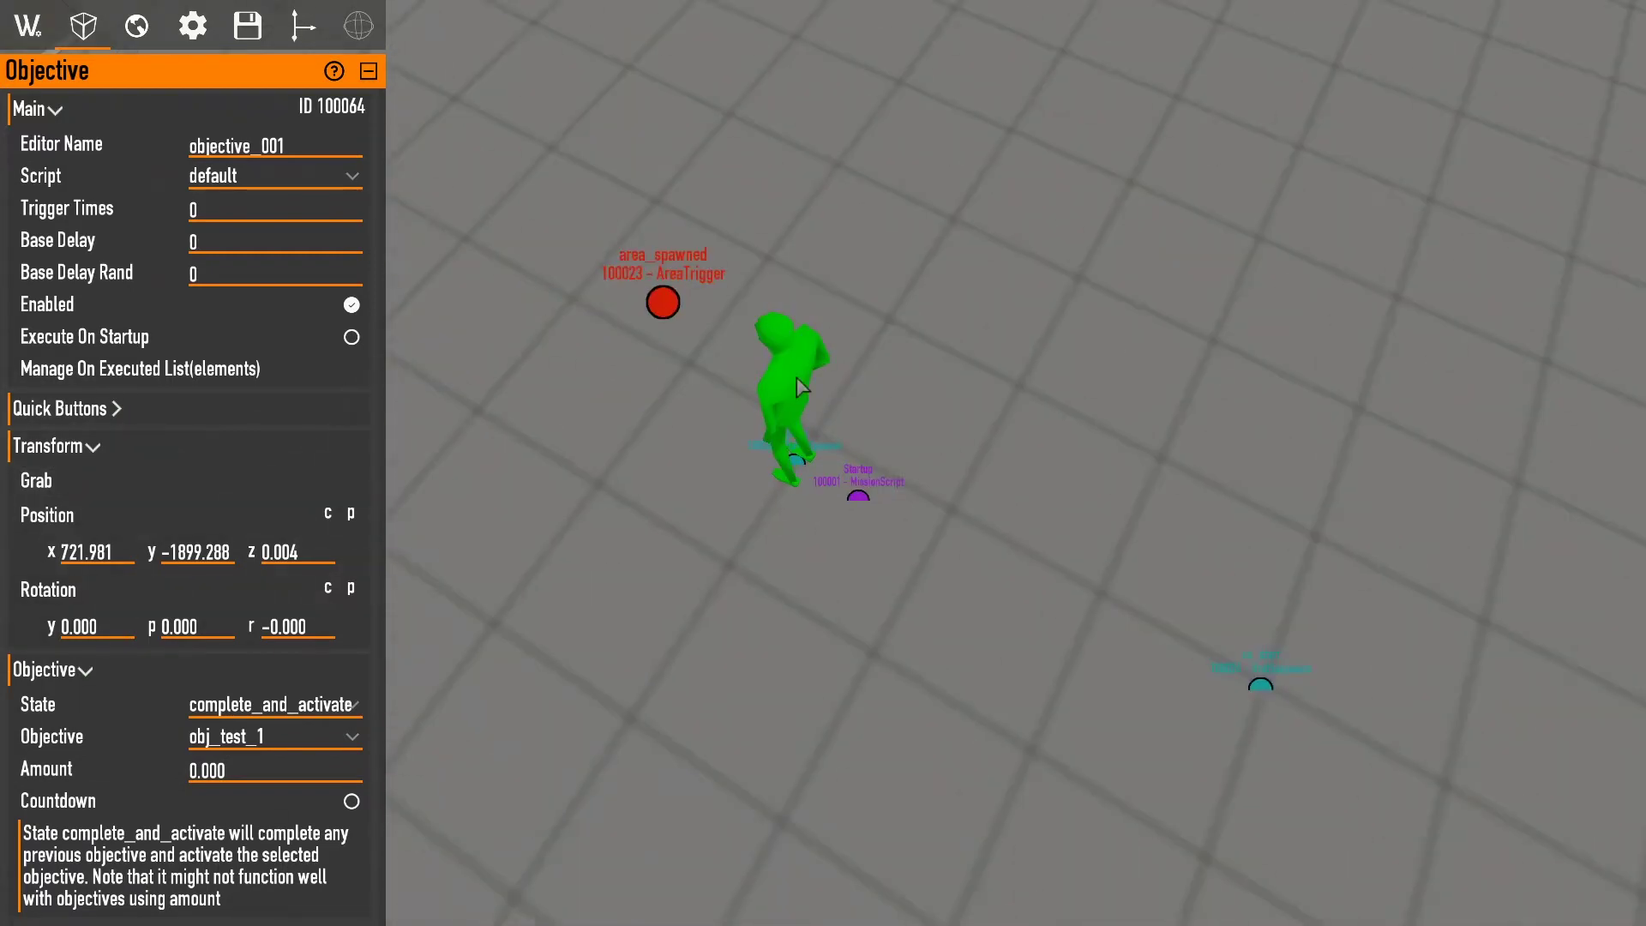
{"action": "left_click", "coordinate": [858, 496]}
{"action": "left_click", "coordinate": [663, 302]}
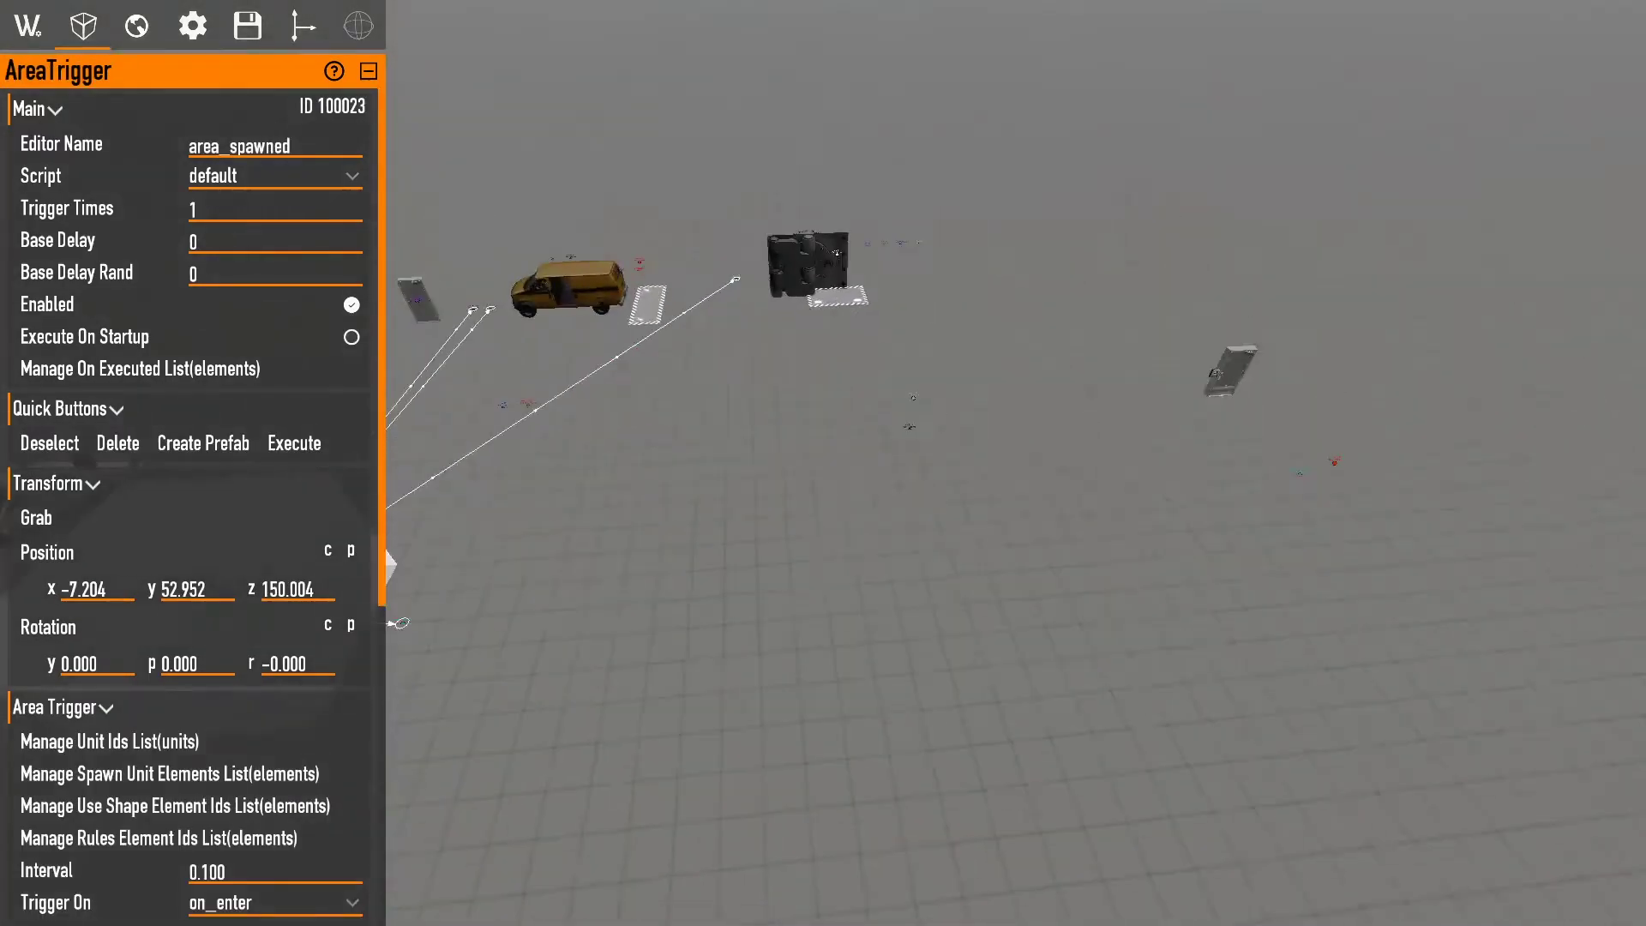
{"action": "left_click", "coordinate": [236, 371]}
{"action": "type", "text": "wa"}
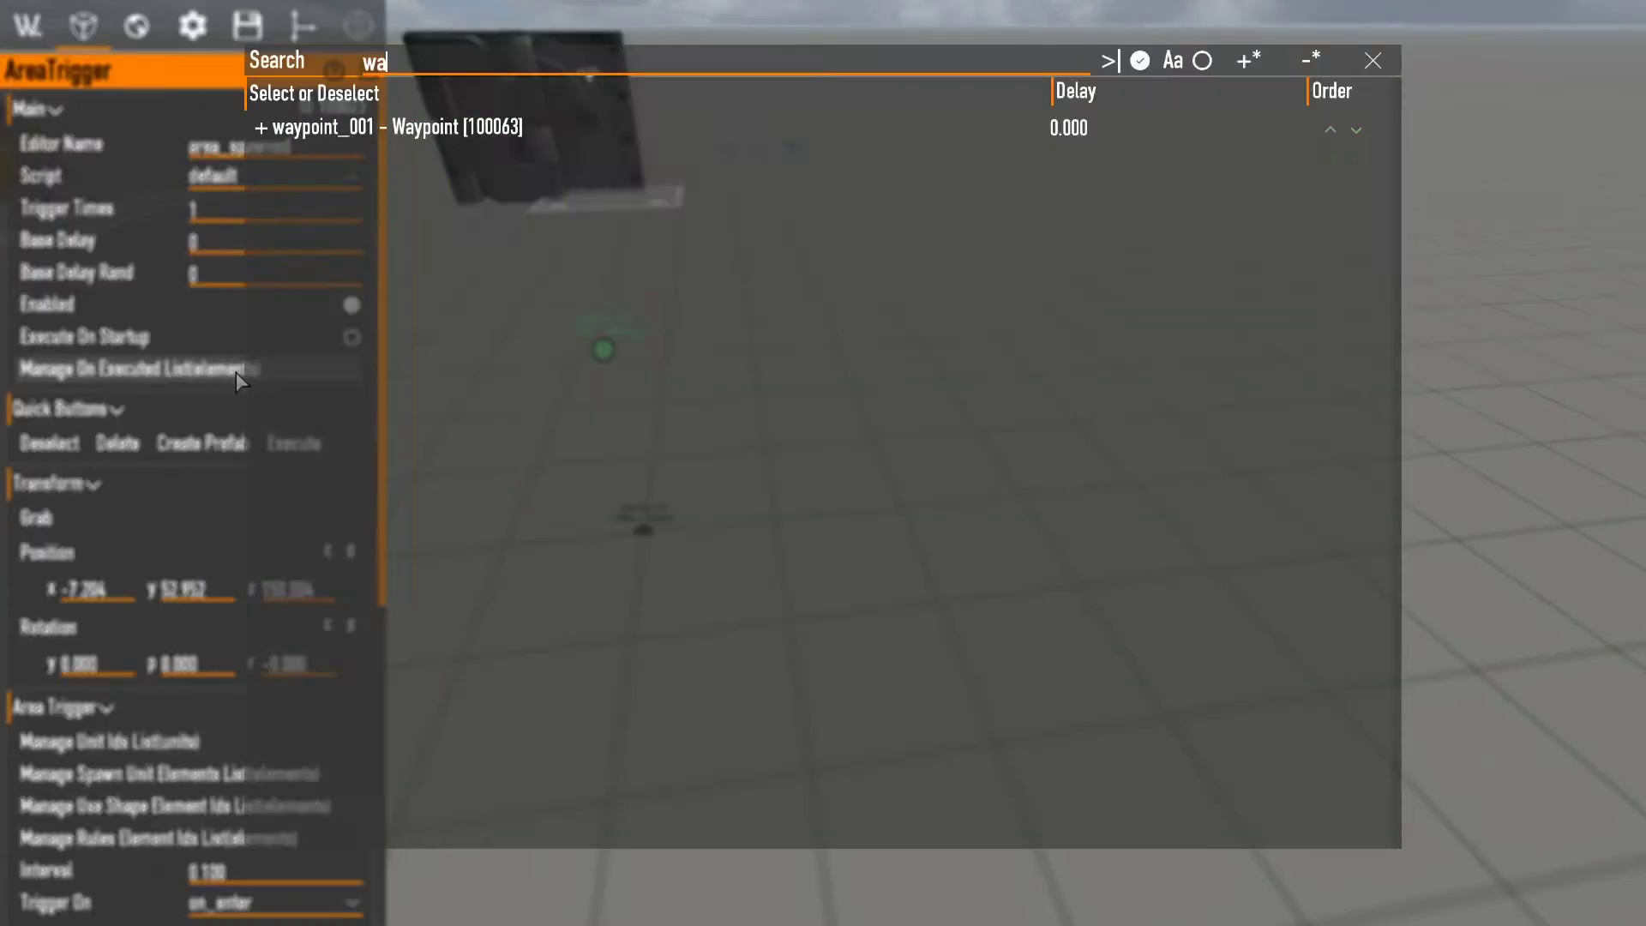
{"action": "type", "text": "y"}
{"action": "left_click", "coordinate": [366, 130]}
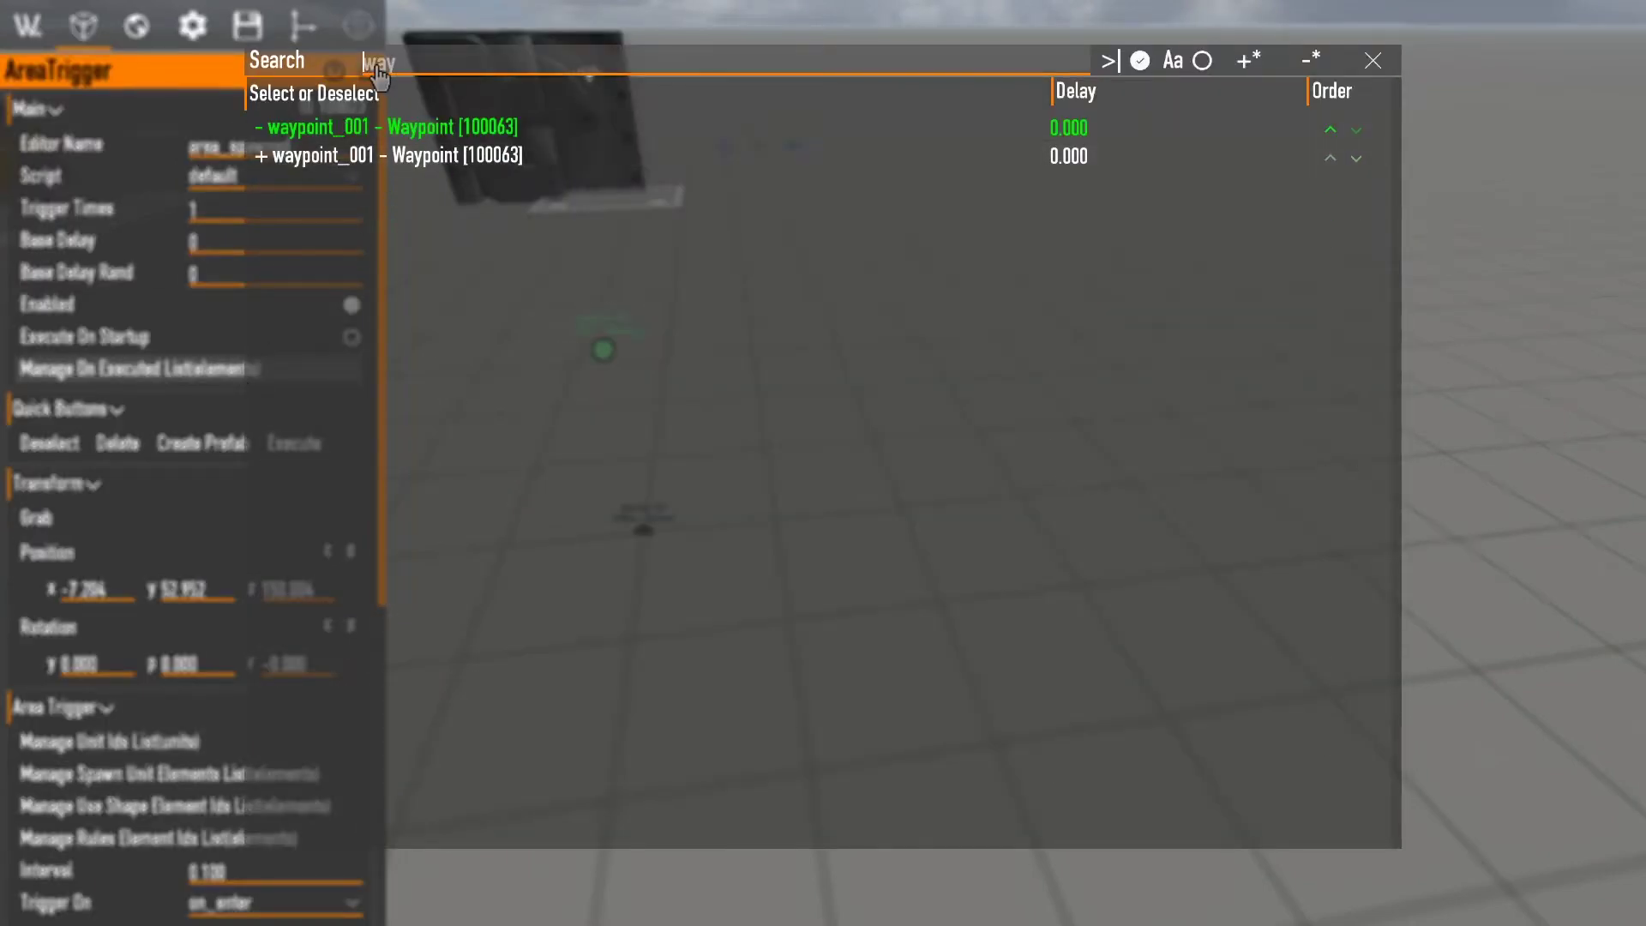
{"action": "type", "text": "obj"}
{"action": "left_click", "coordinate": [376, 127]}
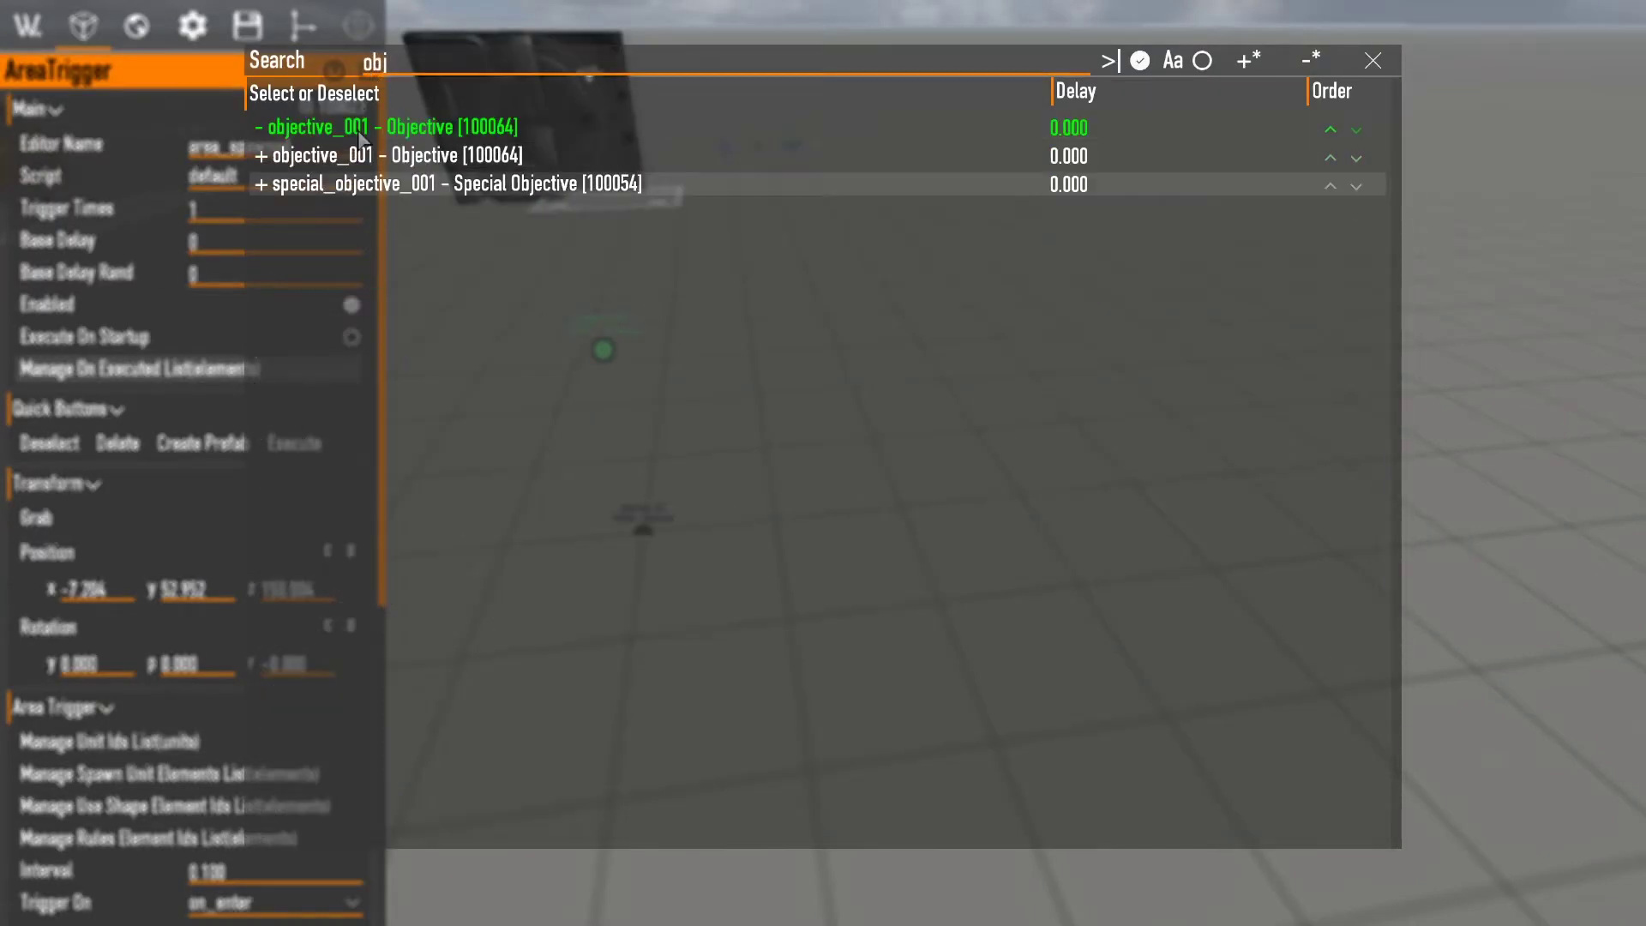
{"action": "key", "text": "Return"}
{"action": "right_click_drag", "start_coordinate": [824, 464], "coordinate": [900, 489]}
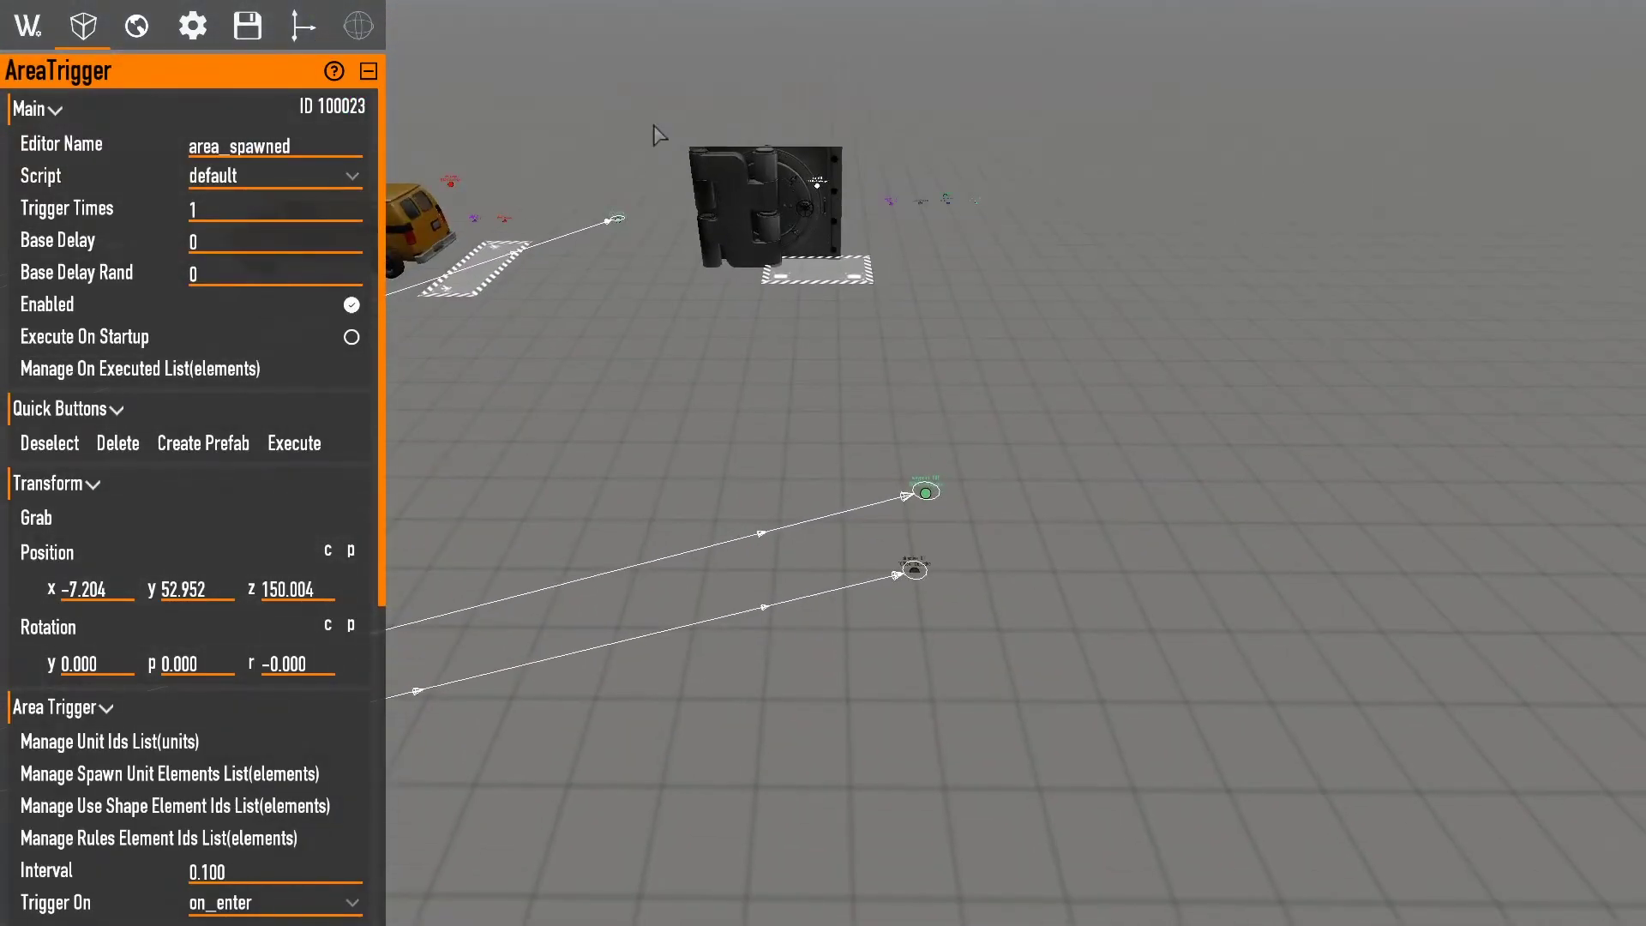
{"action": "right_click_drag", "start_coordinate": [858, 241], "coordinate": [887, 283]}
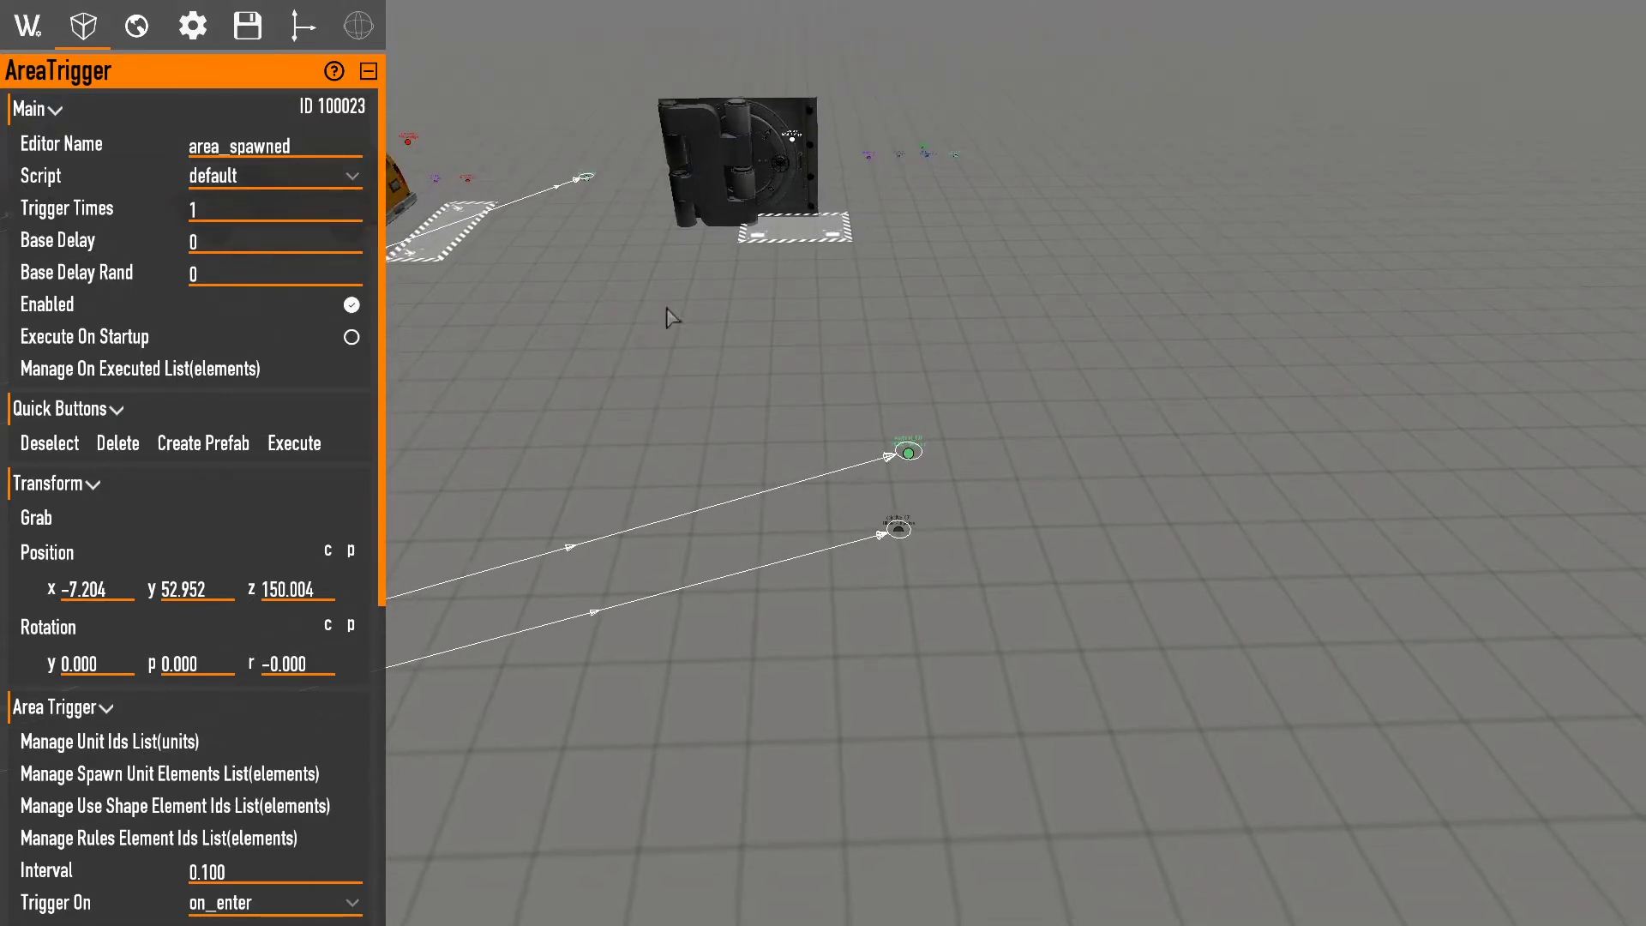
Spawn area_trigger_004 at the waypoint and raise it to z 150.
{"action": "left_click", "coordinate": [907, 453]}
{"action": "left_click", "coordinate": [900, 528]}
{"action": "left_click", "coordinate": [82, 26]}
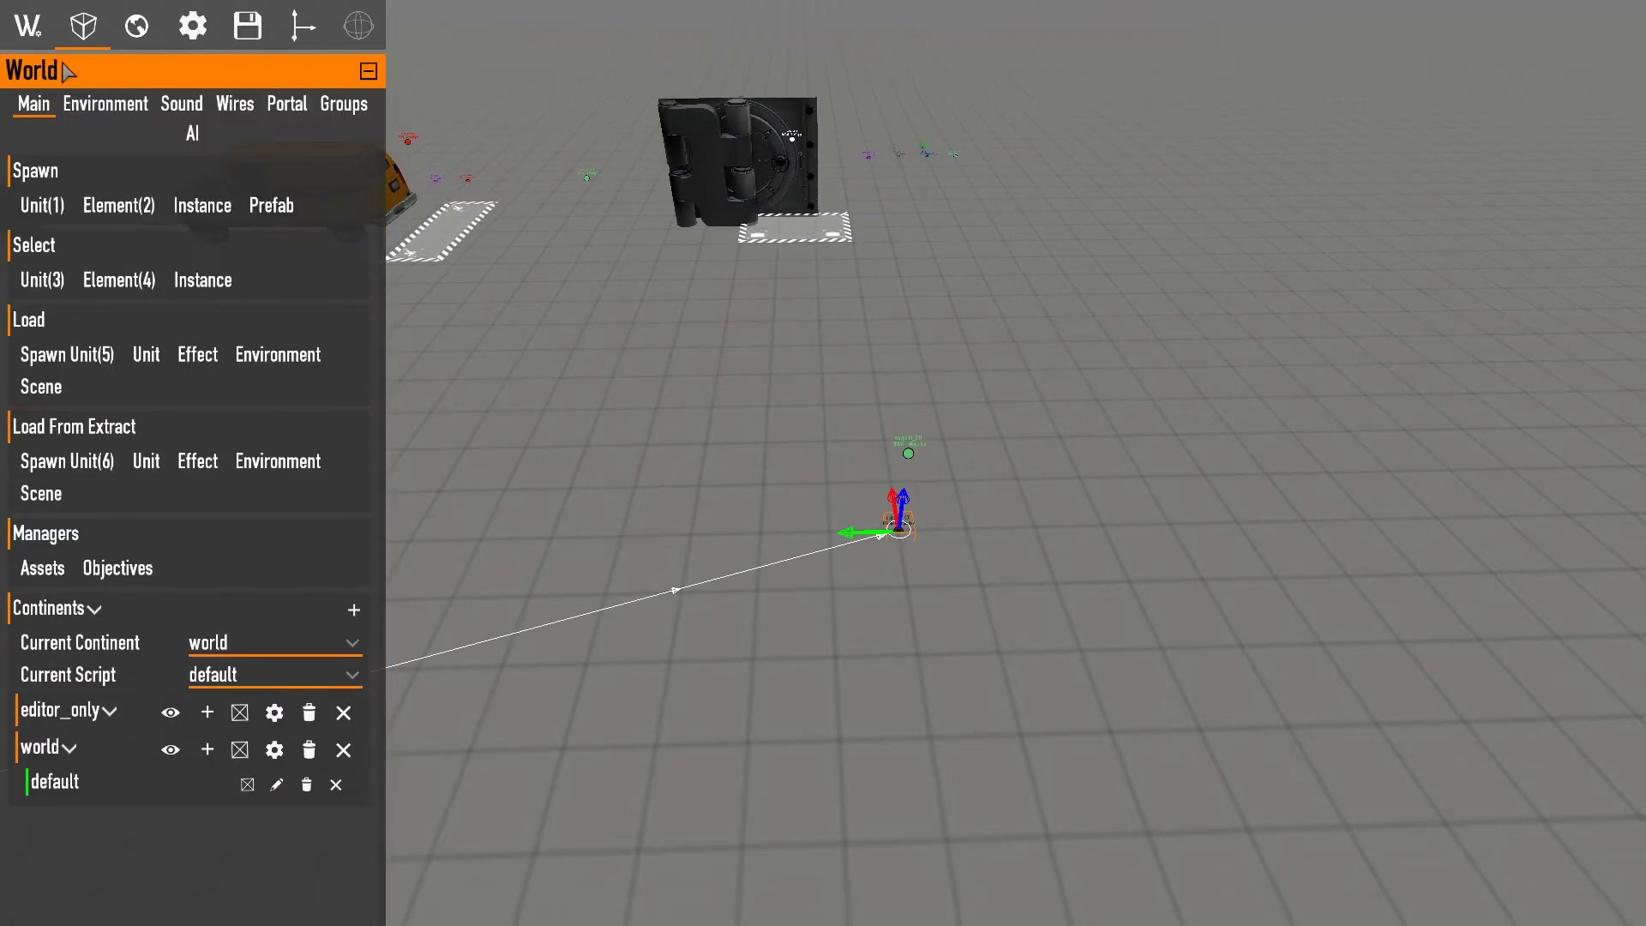
{"action": "left_click", "coordinate": [119, 207]}
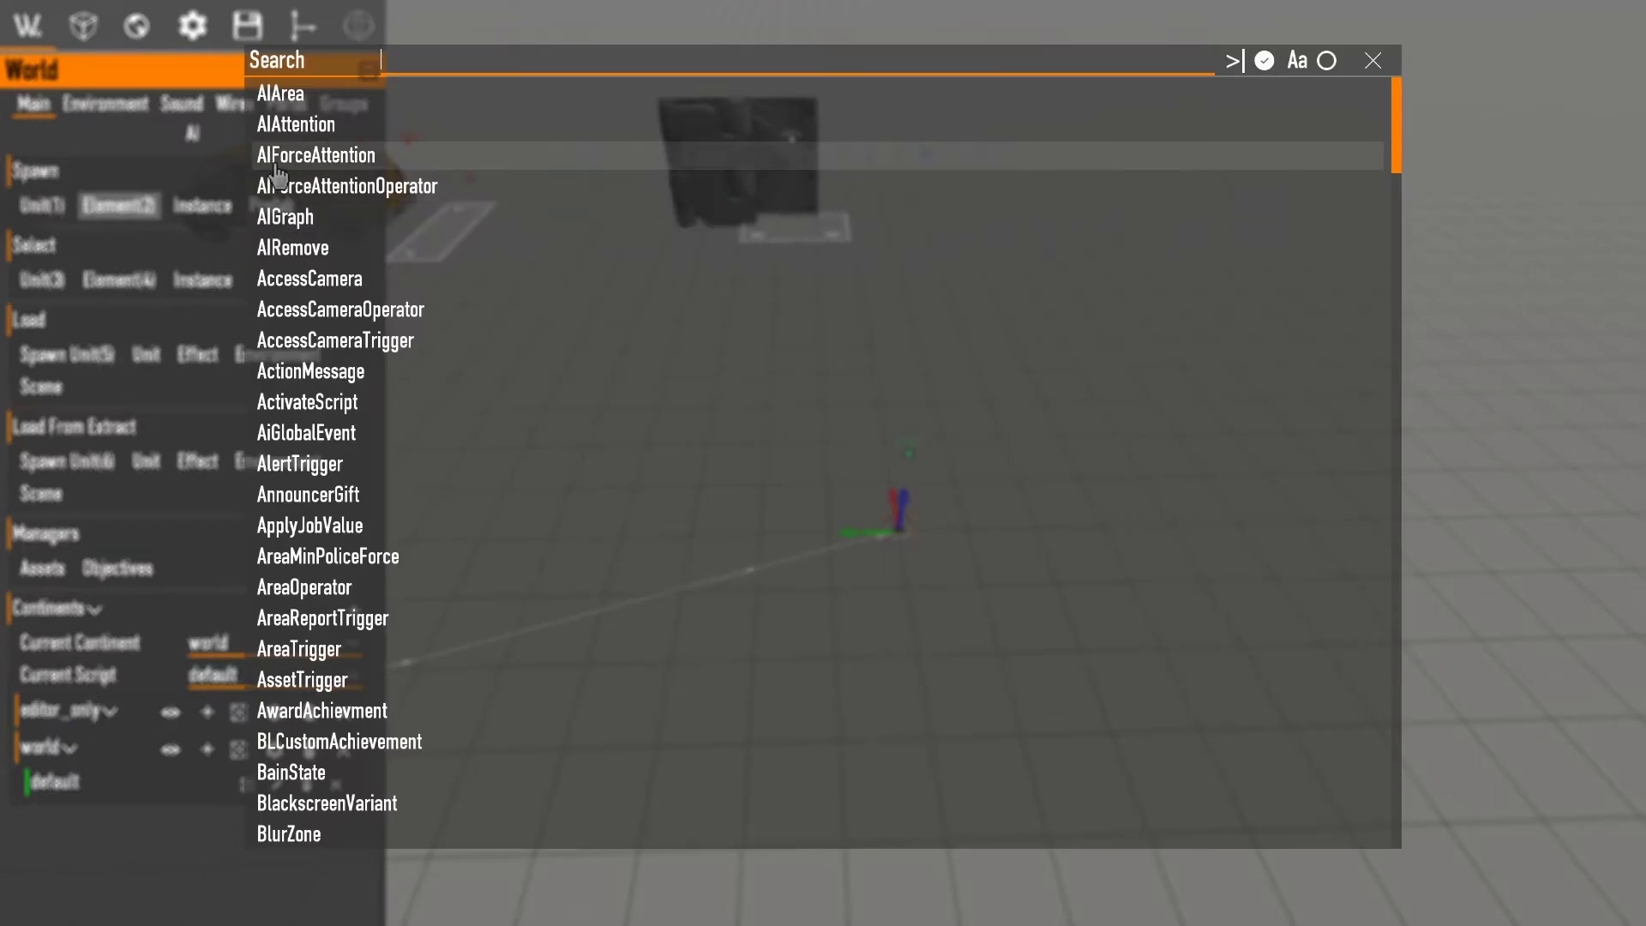
{"action": "type", "text": "area"}
{"action": "left_click", "coordinate": [320, 189]}
{"action": "left_click", "coordinate": [901, 543]}
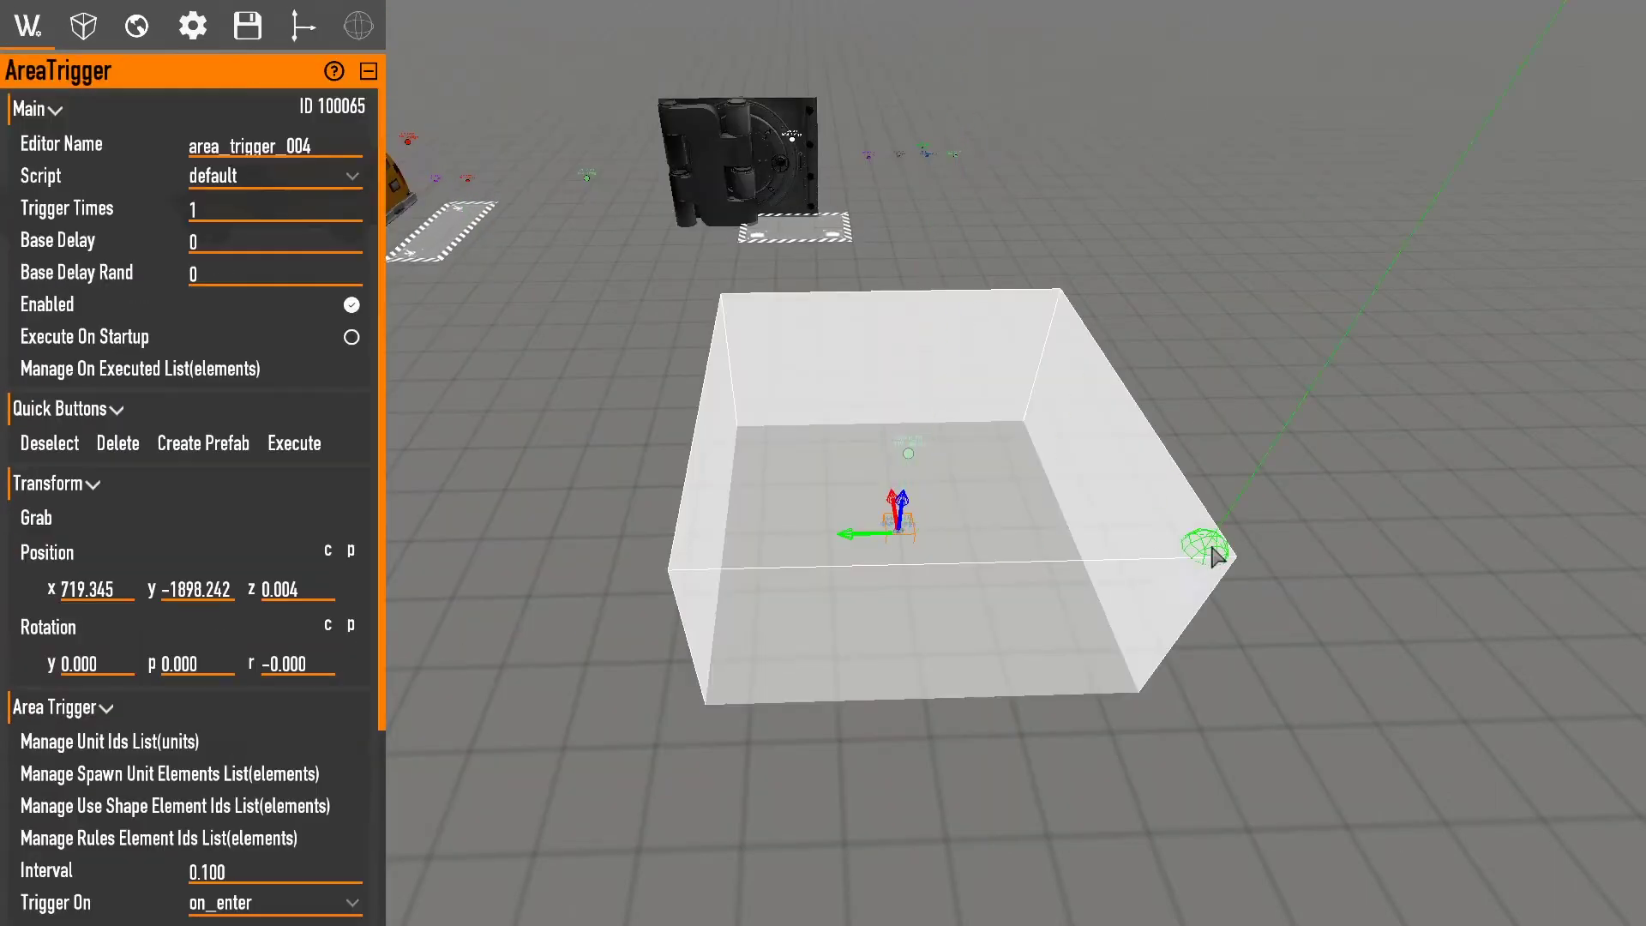
{"action": "left_click_drag", "start_coordinate": [1074, 502], "coordinate": [1075, 387]}
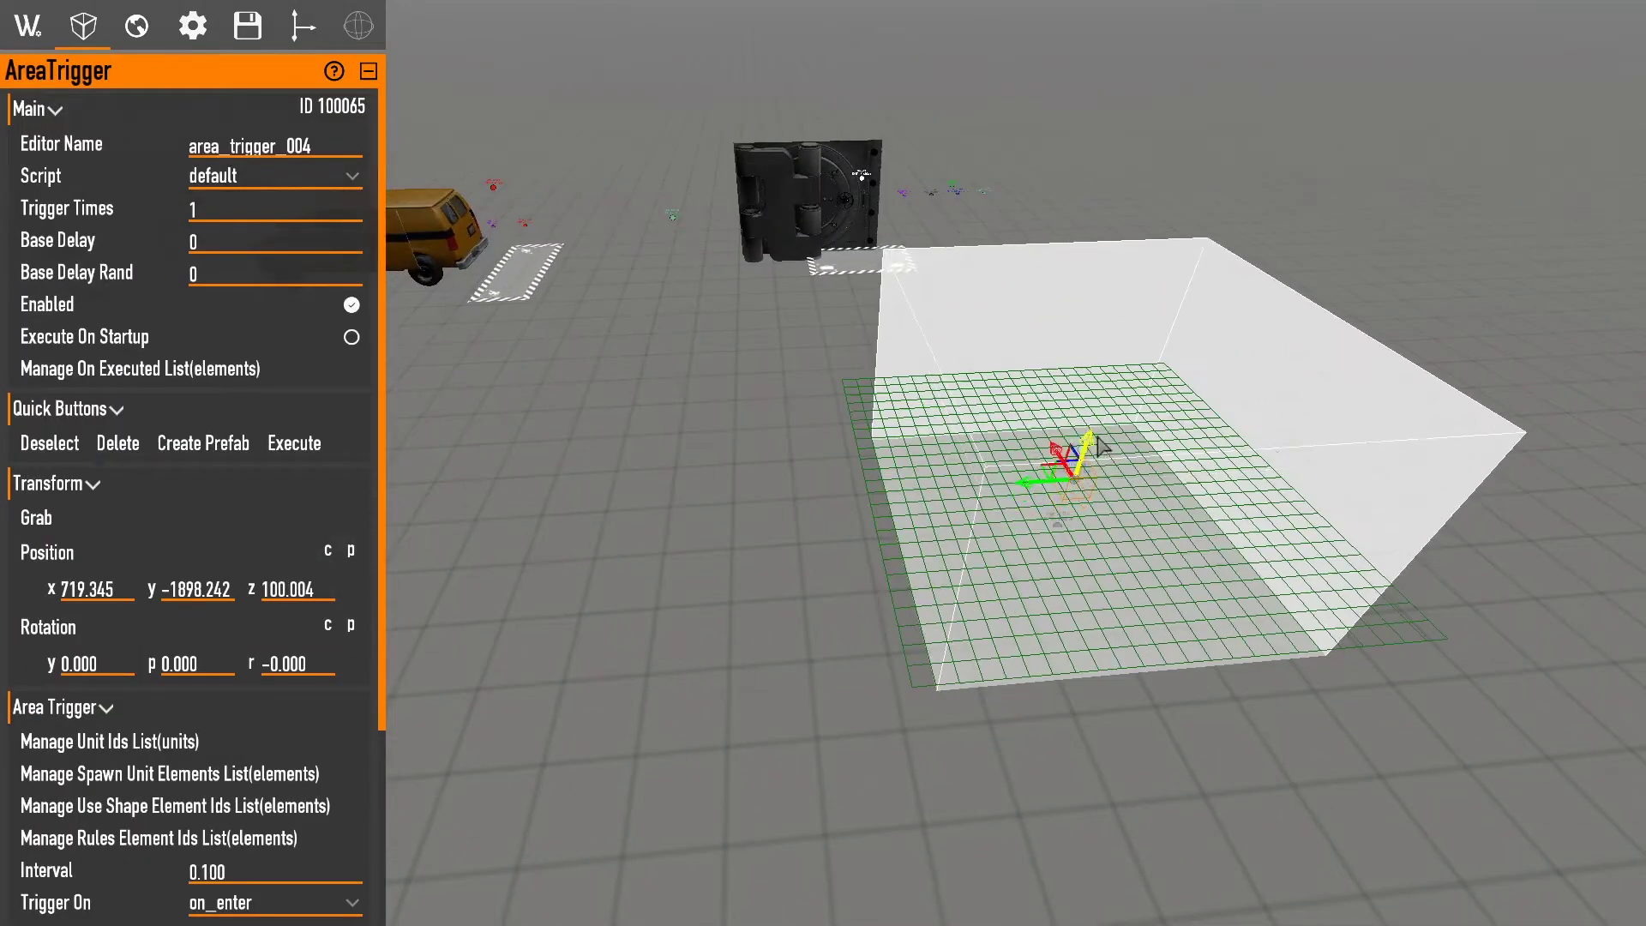
{"action": "right_click_drag", "start_coordinate": [1075, 386], "coordinate": [900, 450]}
{"action": "right_click_drag", "start_coordinate": [774, 305], "coordinate": [1104, 423]}
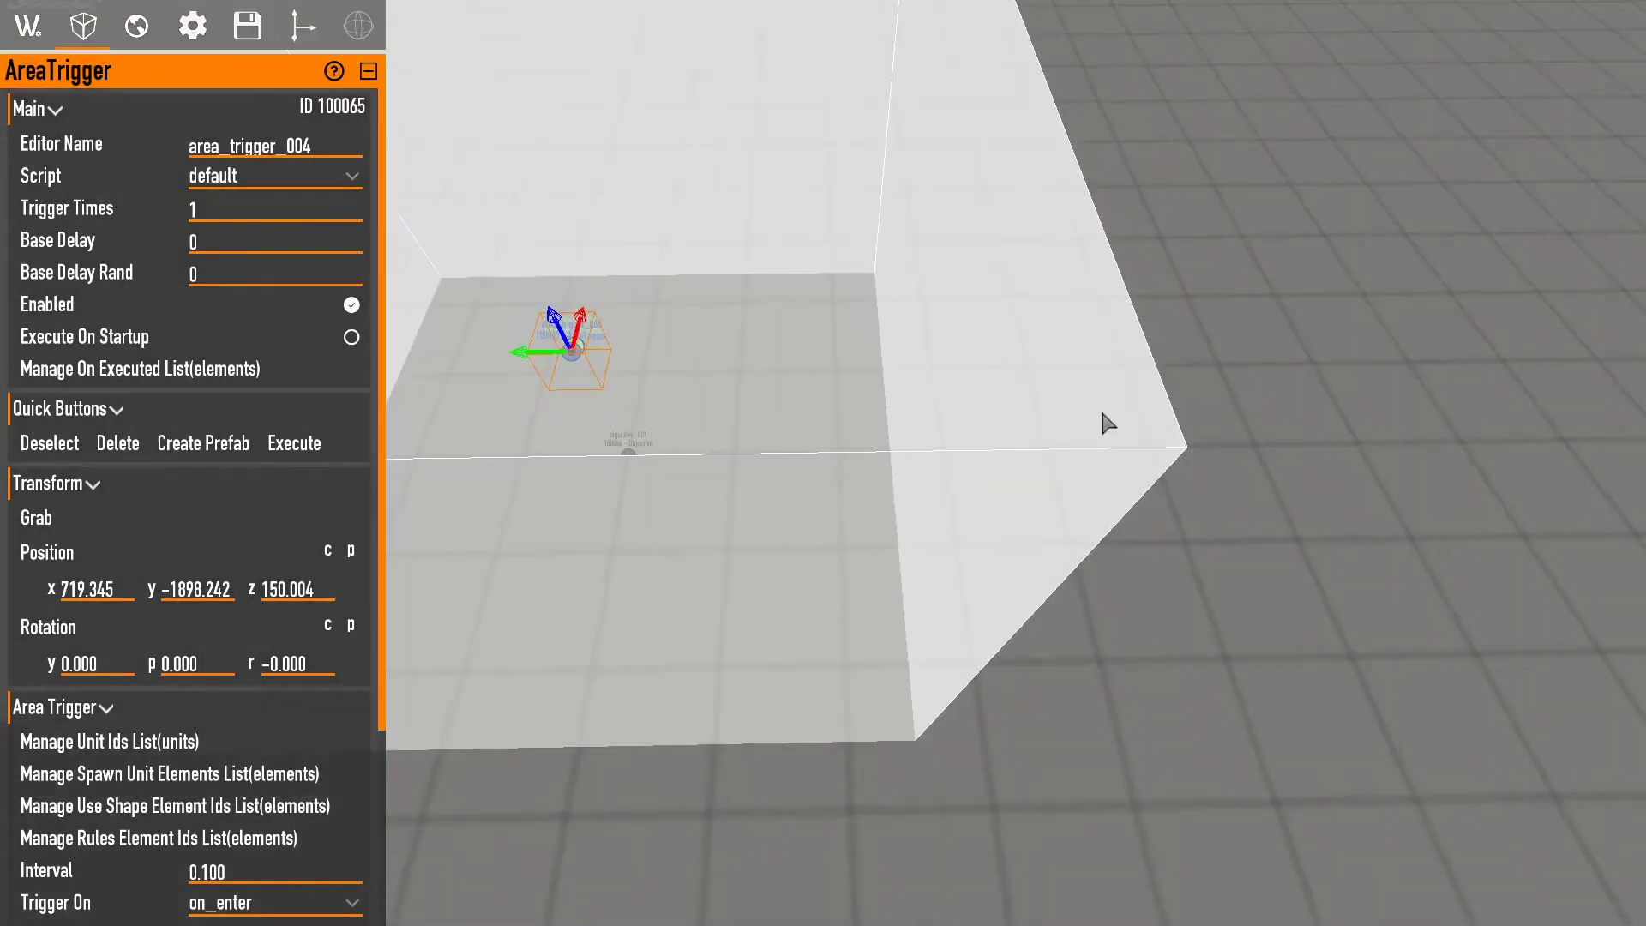
{"action": "left_click", "coordinate": [28, 26]}
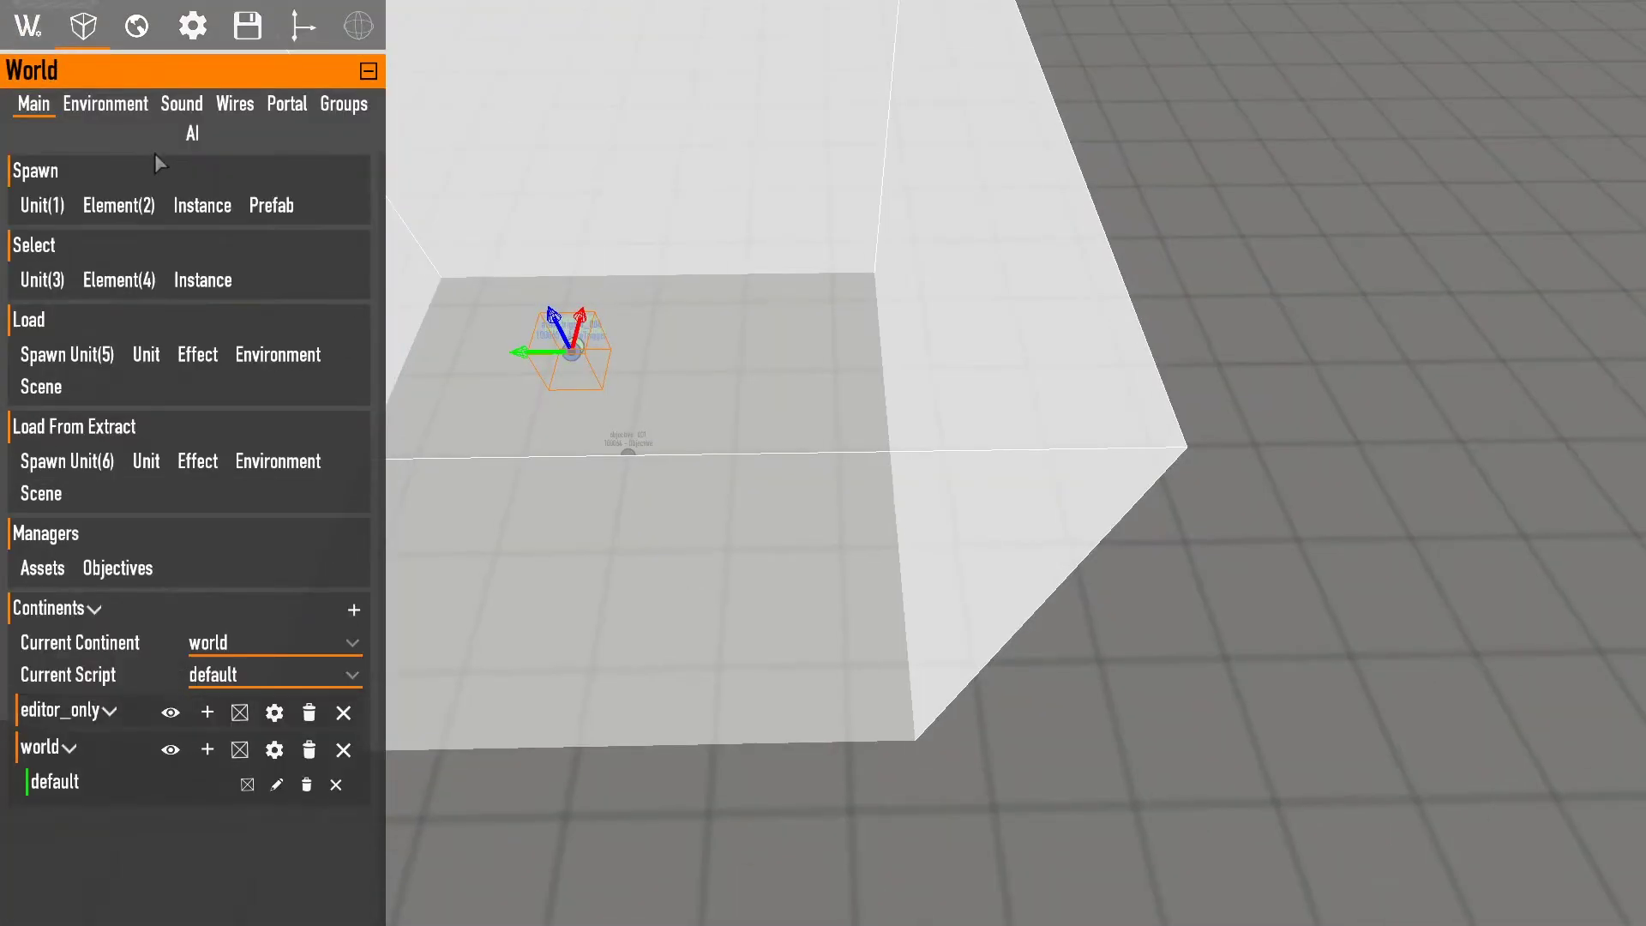
Spawn objective_002 and set its objective to obj_test_2.
{"action": "left_click", "coordinate": [133, 207]}
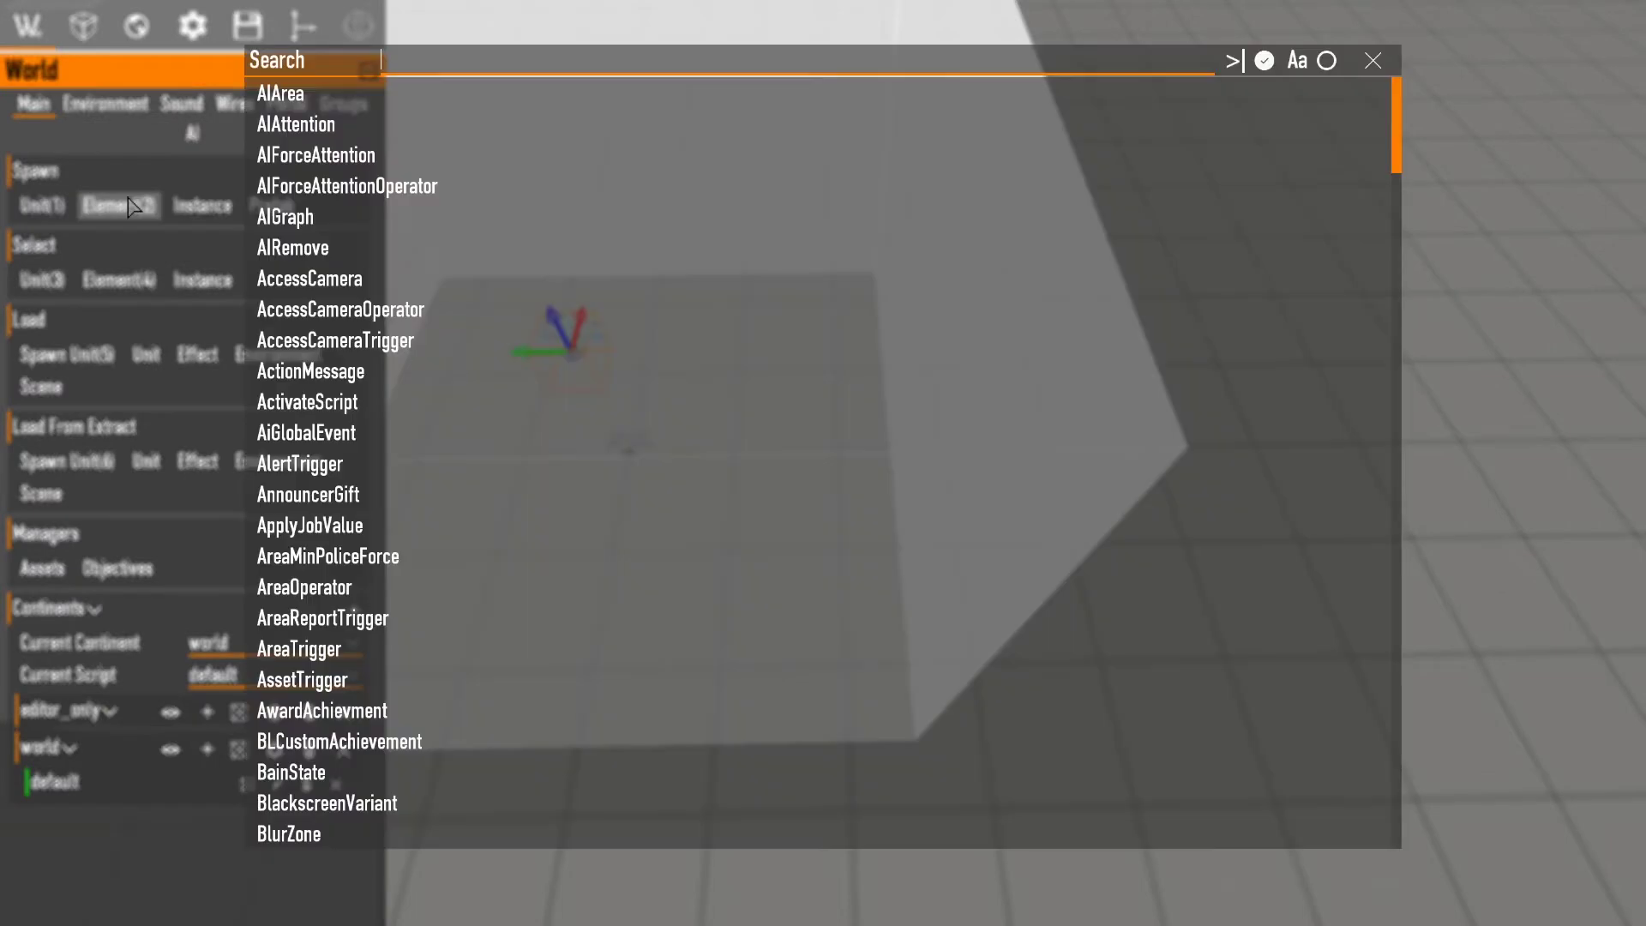
{"action": "type", "text": "obj"}
{"action": "left_click", "coordinate": [290, 94]}
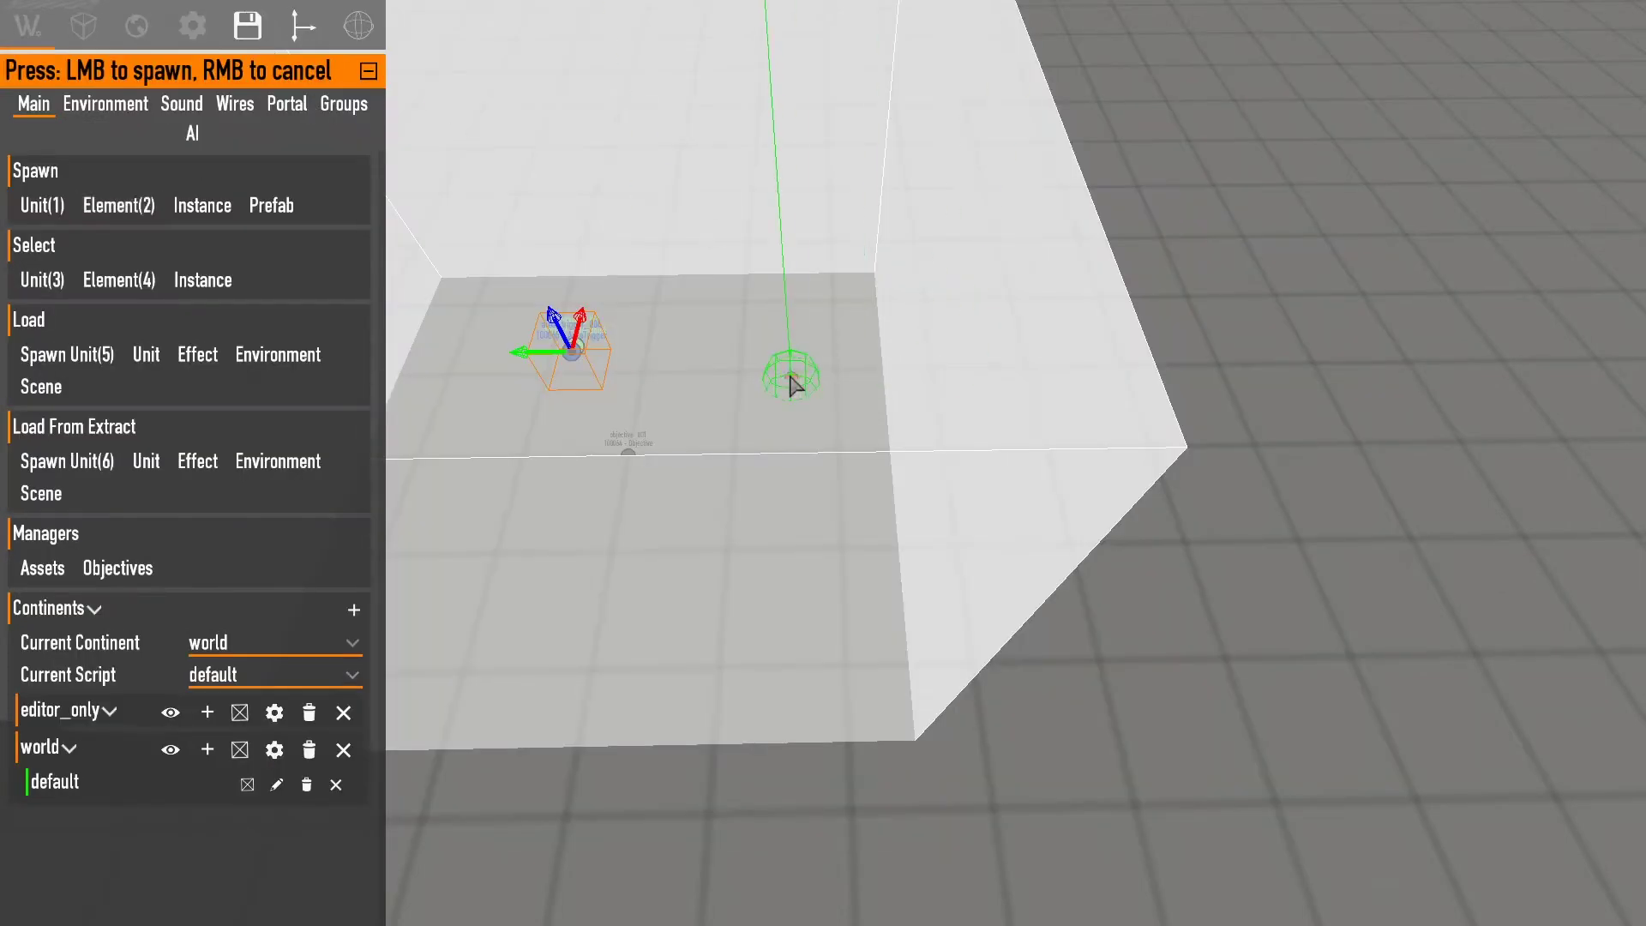
{"action": "left_click", "coordinate": [842, 463]}
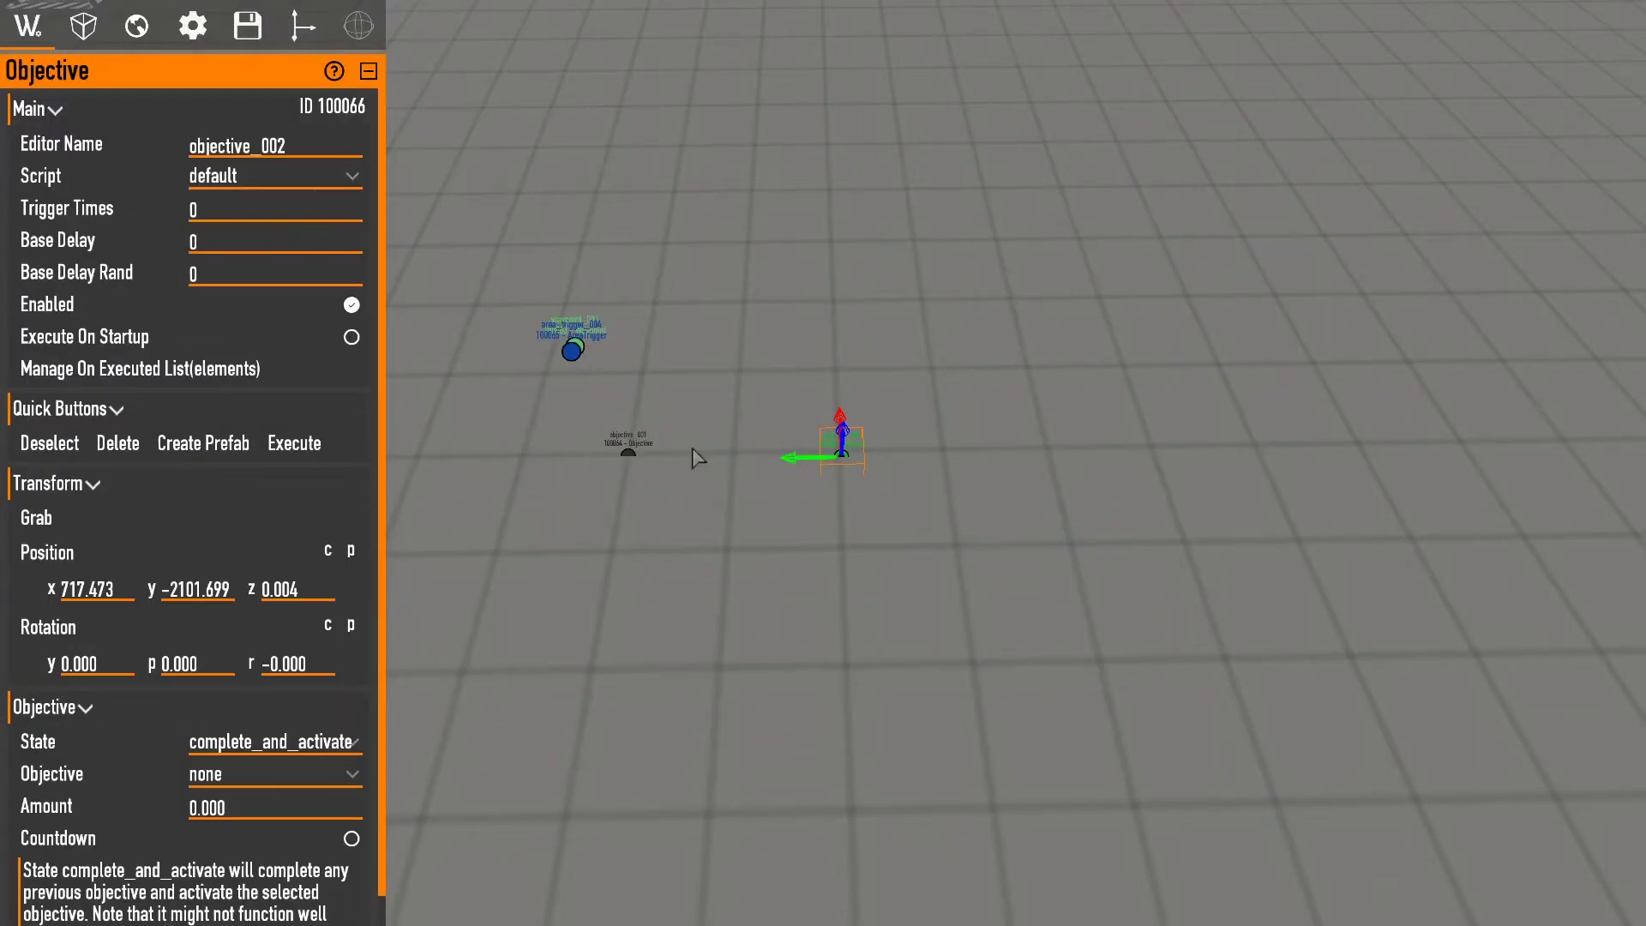
{"action": "left_click", "coordinate": [275, 778]}
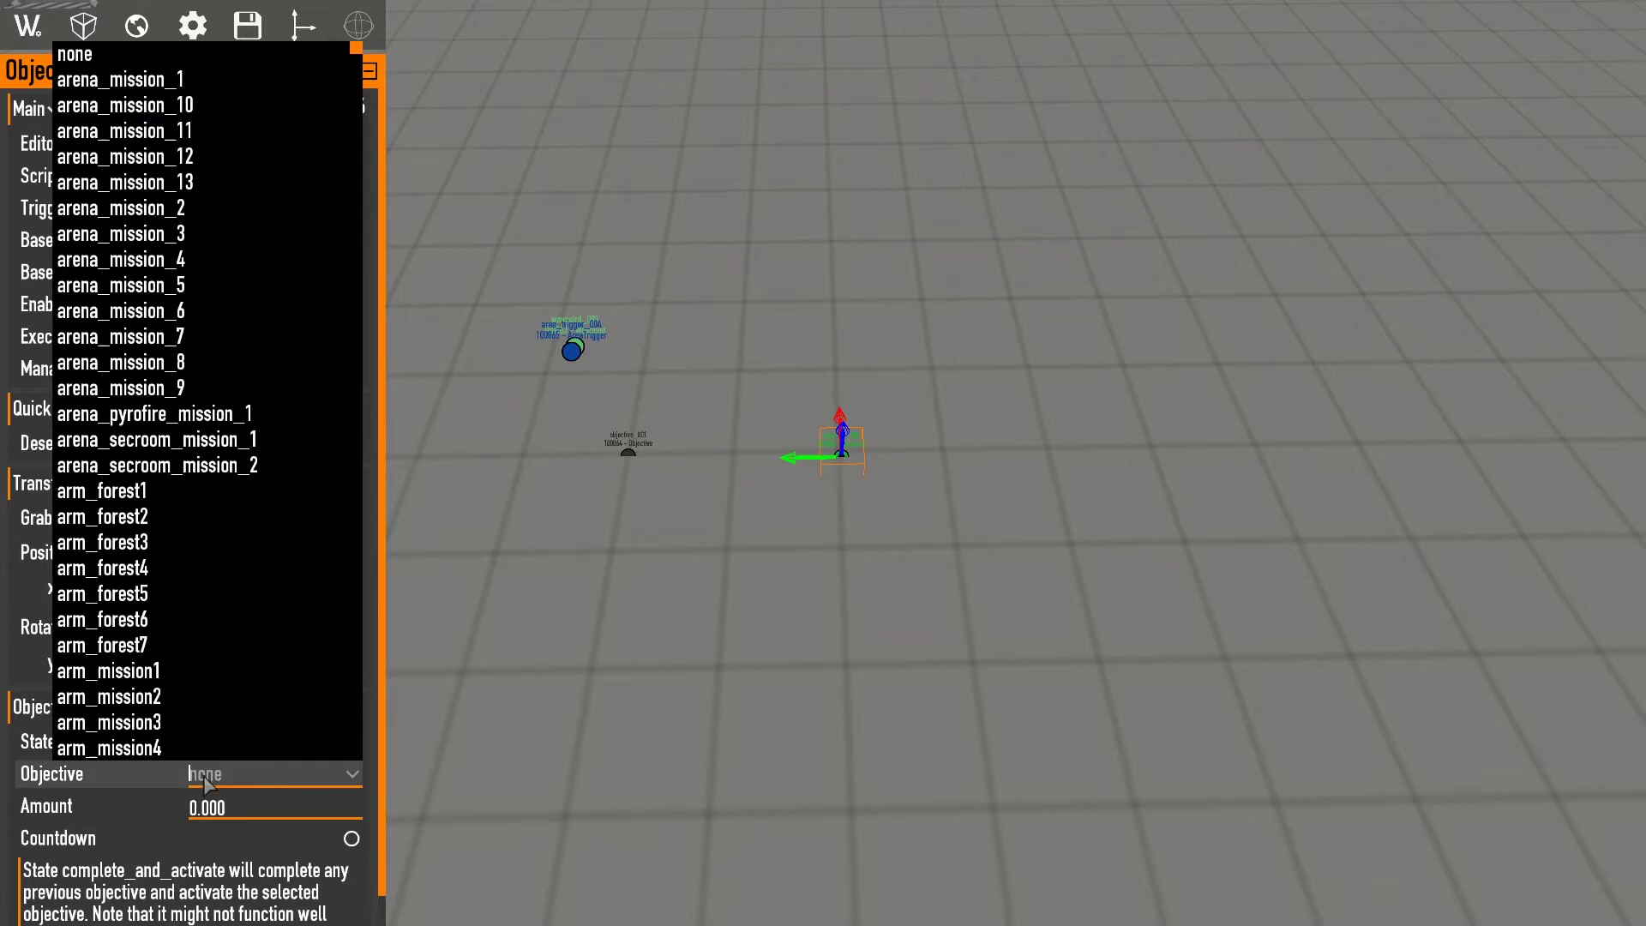
{"action": "scroll", "coordinate": [204, 780], "scroll_direction": "up", "scroll_amount": 5}
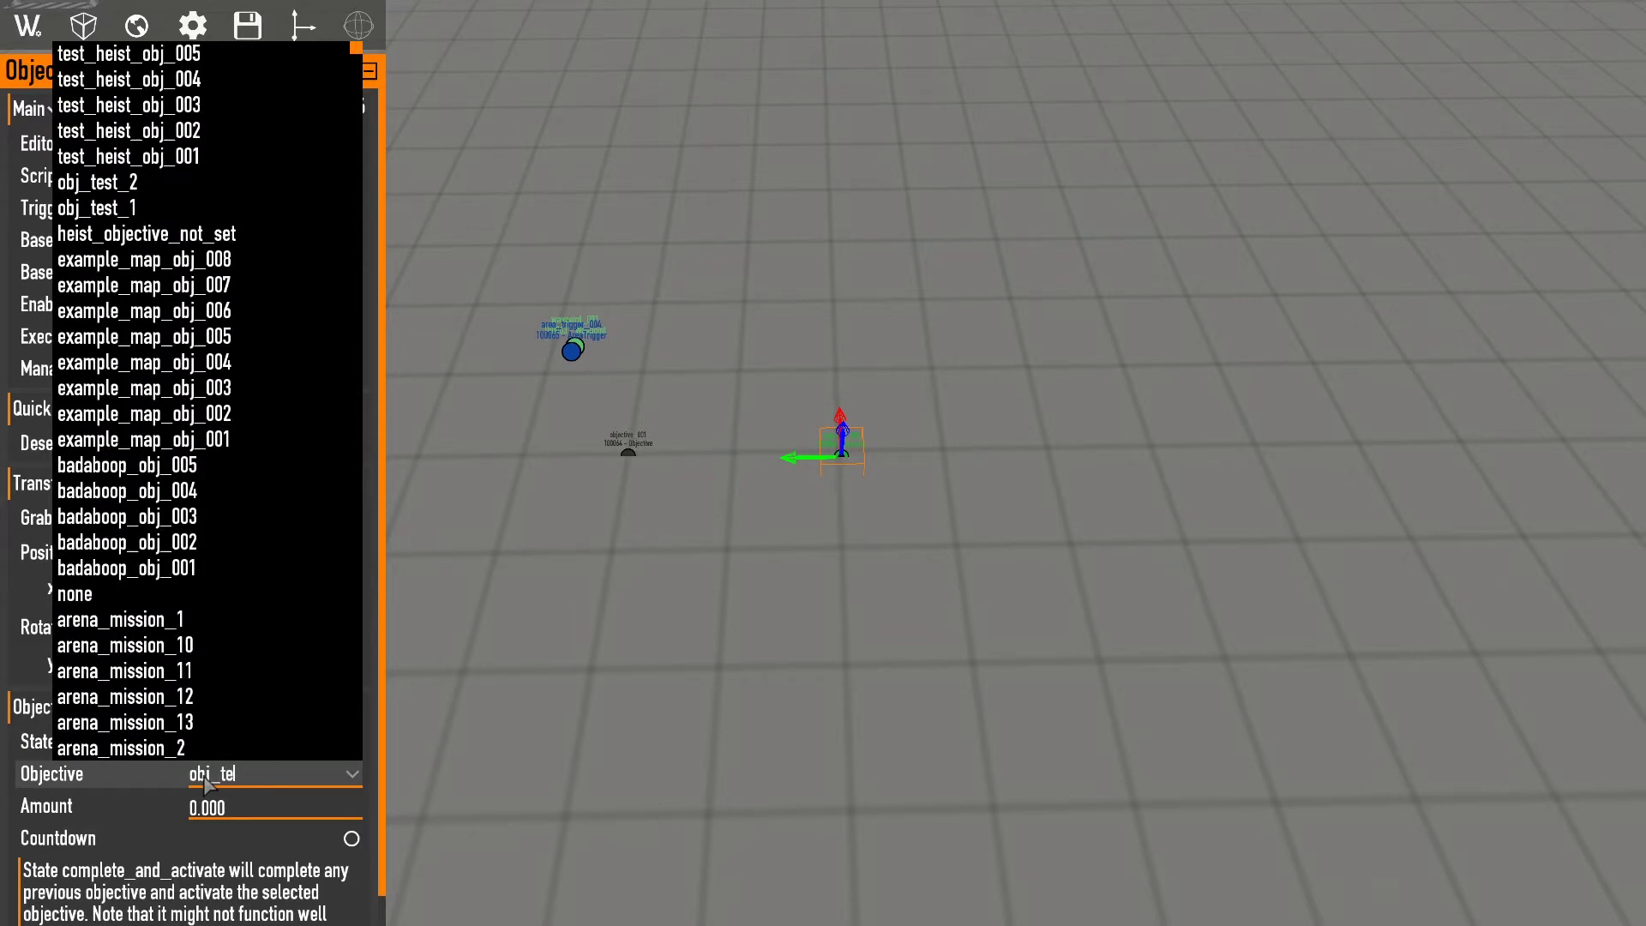
{"action": "left_click", "coordinate": [103, 54]}
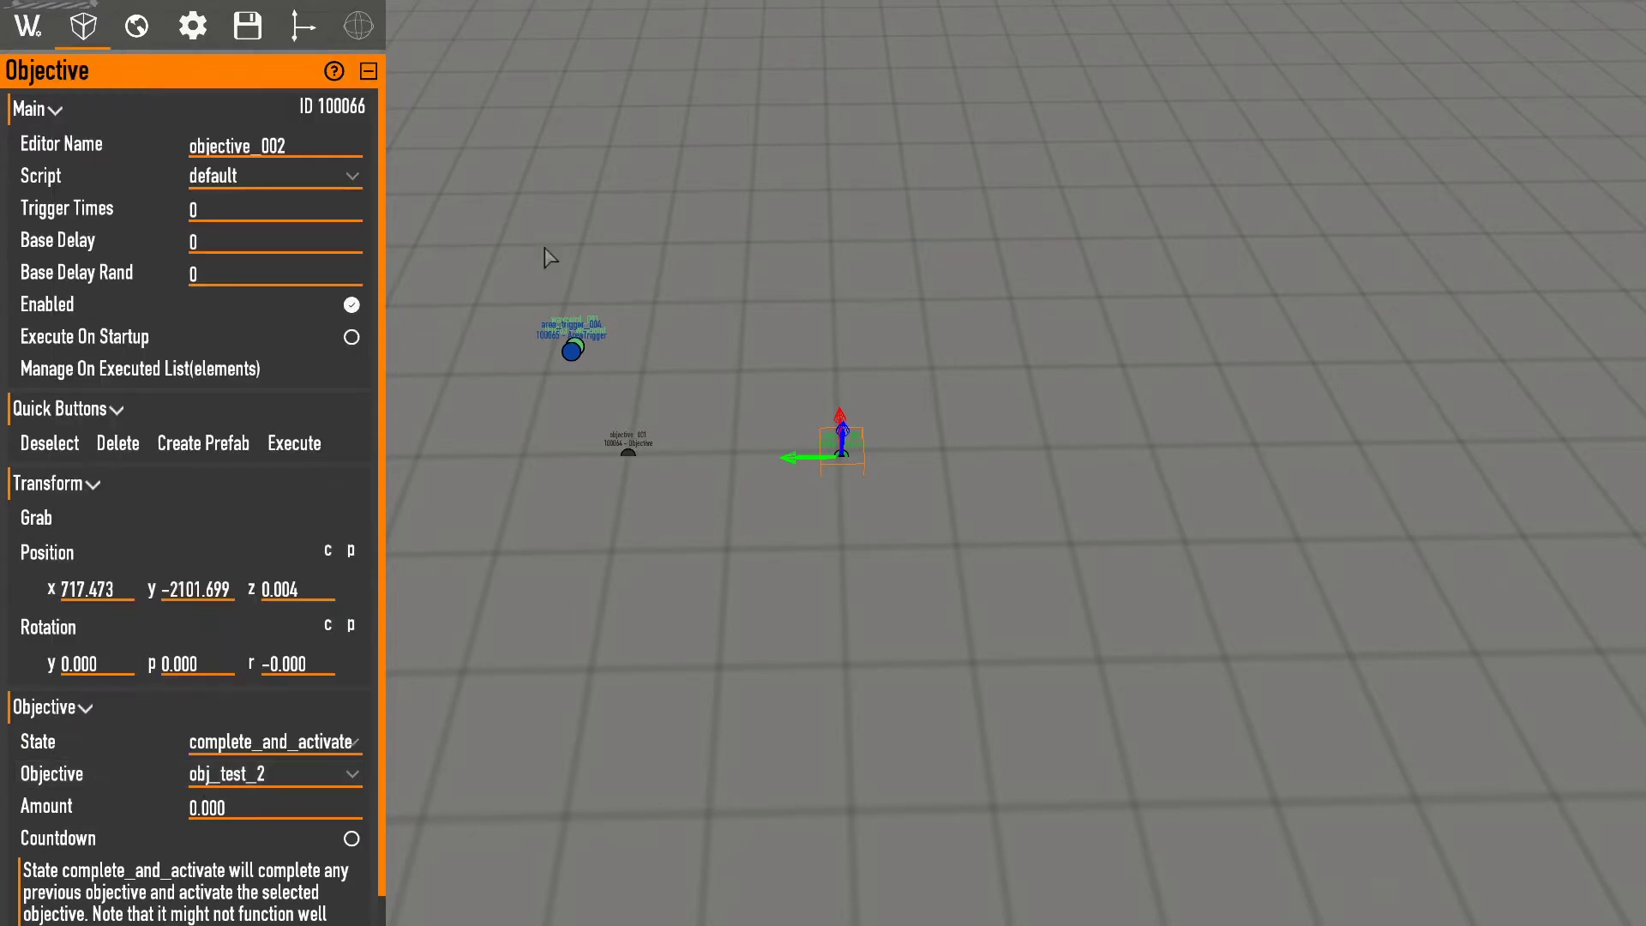
Add objective_002 to area_trigger_004's executed elements.
{"action": "left_click", "coordinate": [586, 364]}
{"action": "left_click", "coordinate": [181, 369]}
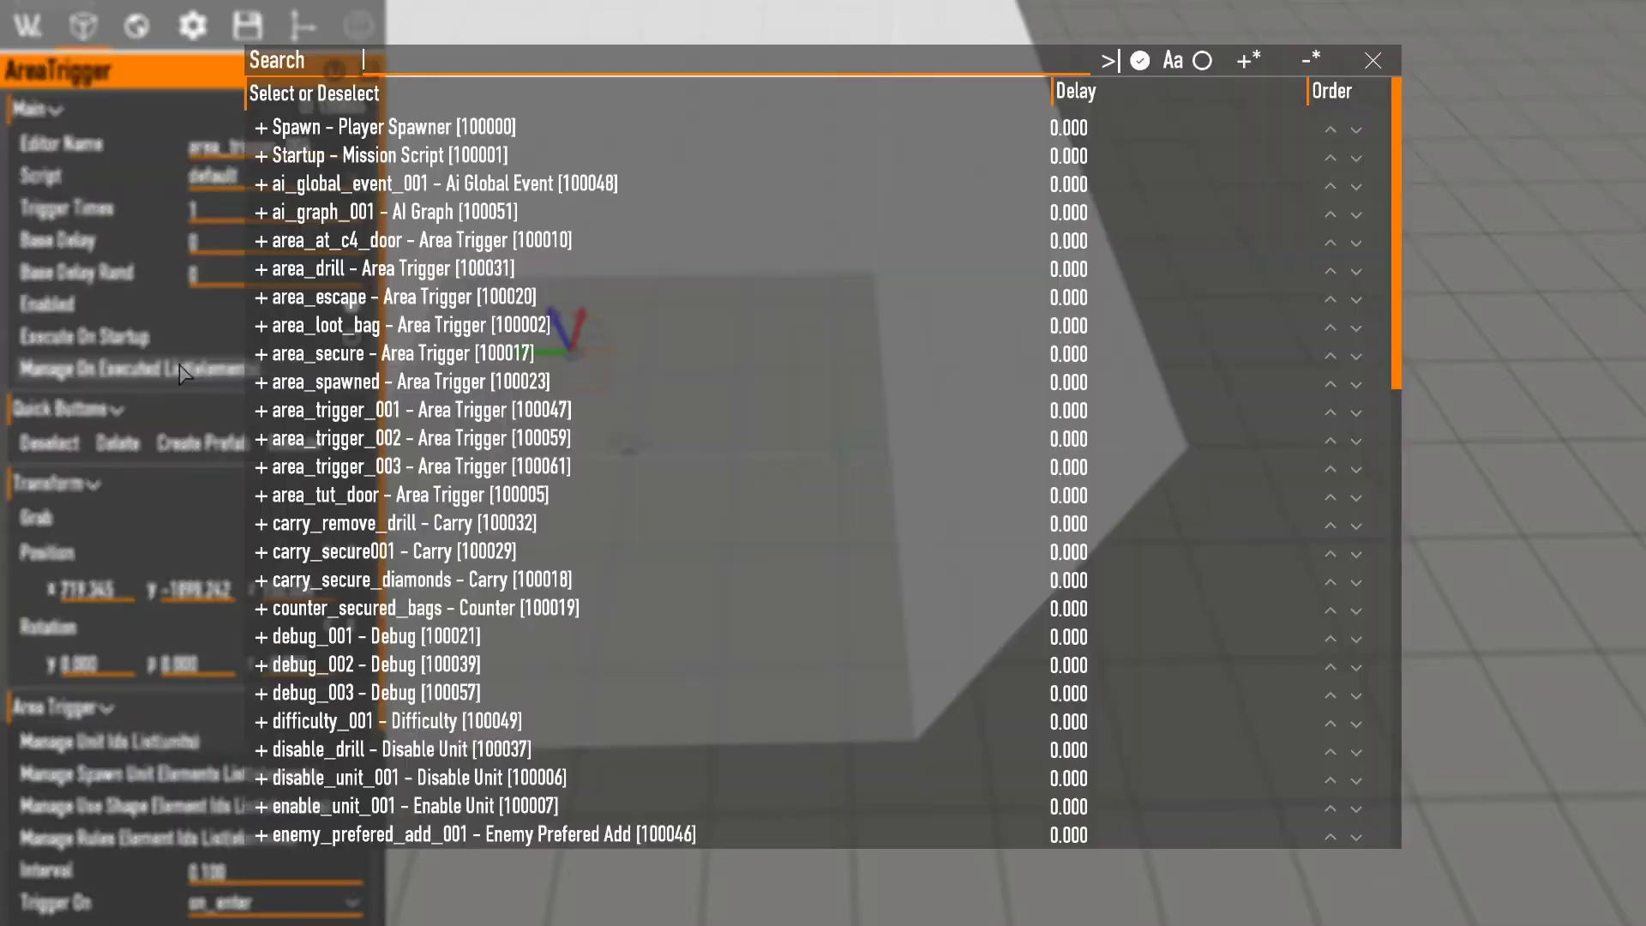
{"action": "type", "text": "obje"}
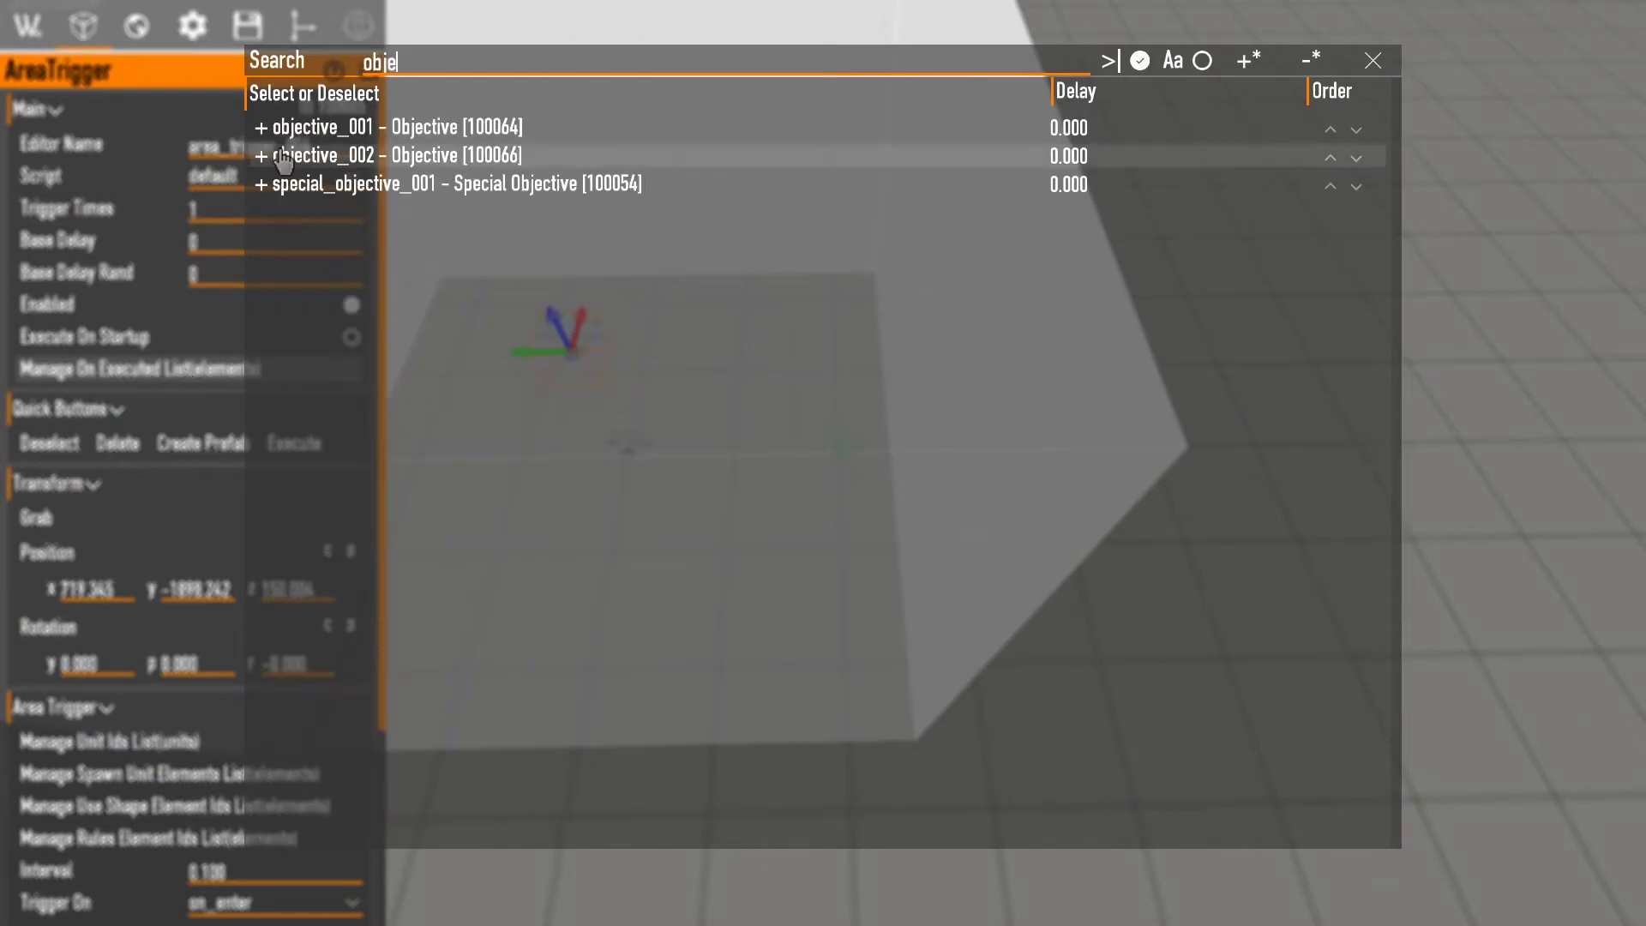
{"action": "left_click", "coordinate": [477, 156]}
{"action": "scroll", "coordinate": [892, 754], "scroll_direction": "down", "scroll_amount": 3}
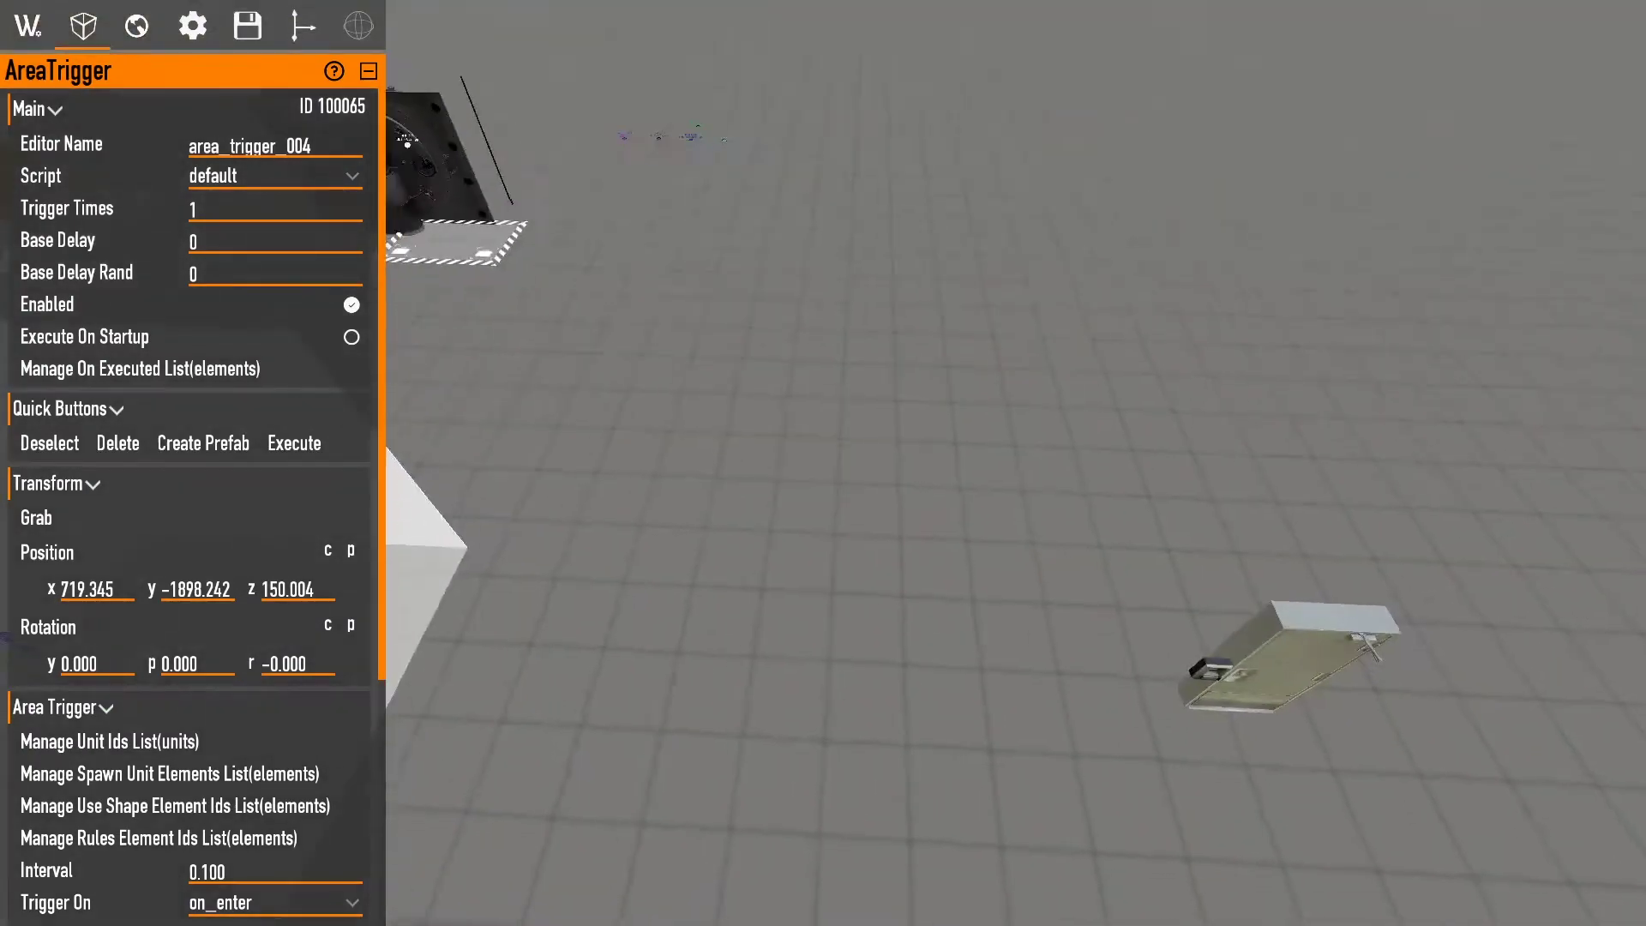
Search for a door unit, discarding the door debris unit picked by mistake.
{"action": "left_click", "coordinate": [639, 482]}
{"action": "left_click", "coordinate": [158, 201]}
{"action": "type", "text": "ar"}
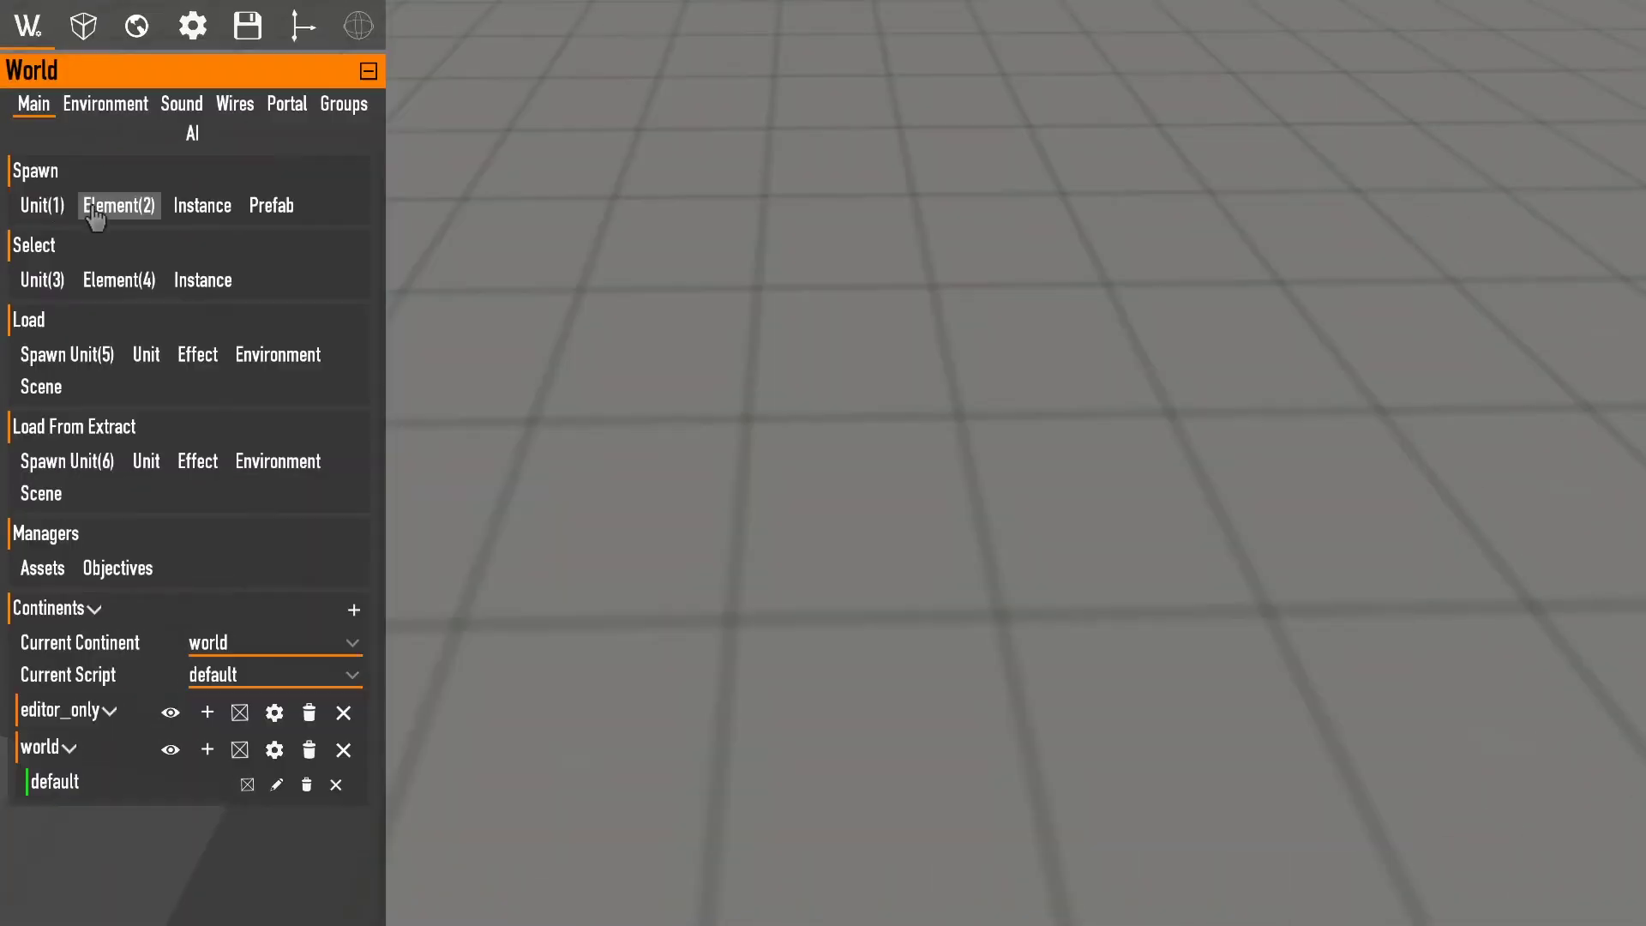
{"action": "key", "text": "Escape"}
{"action": "left_click", "coordinate": [49, 205]}
{"action": "type", "text": "area"}
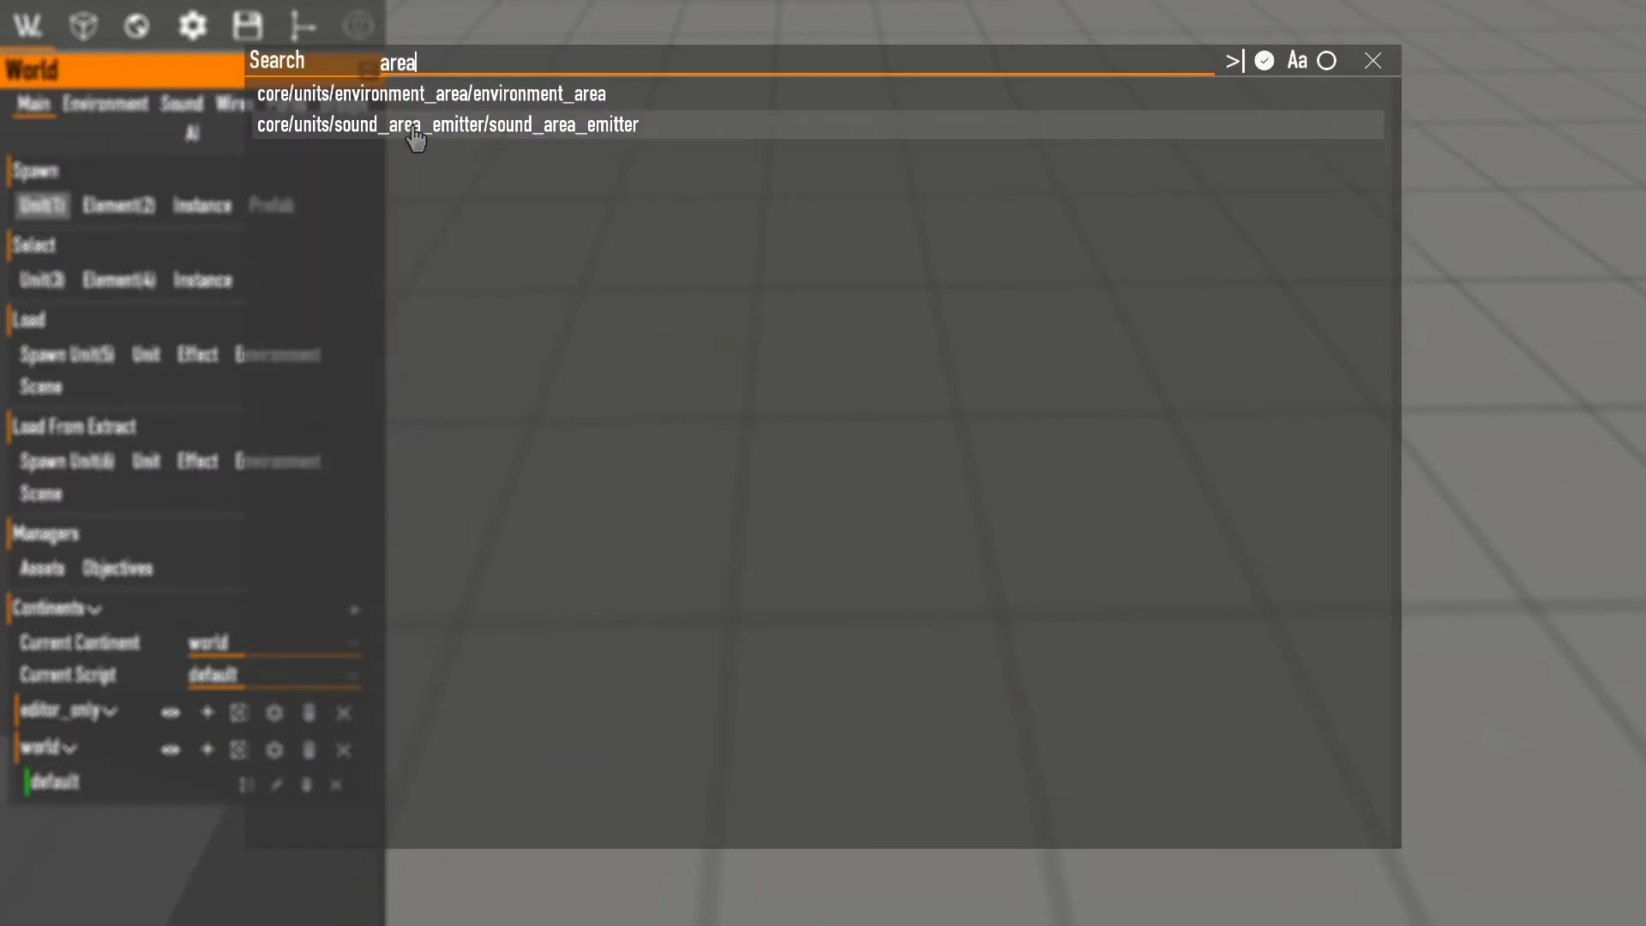
{"action": "type", "text": "door"}
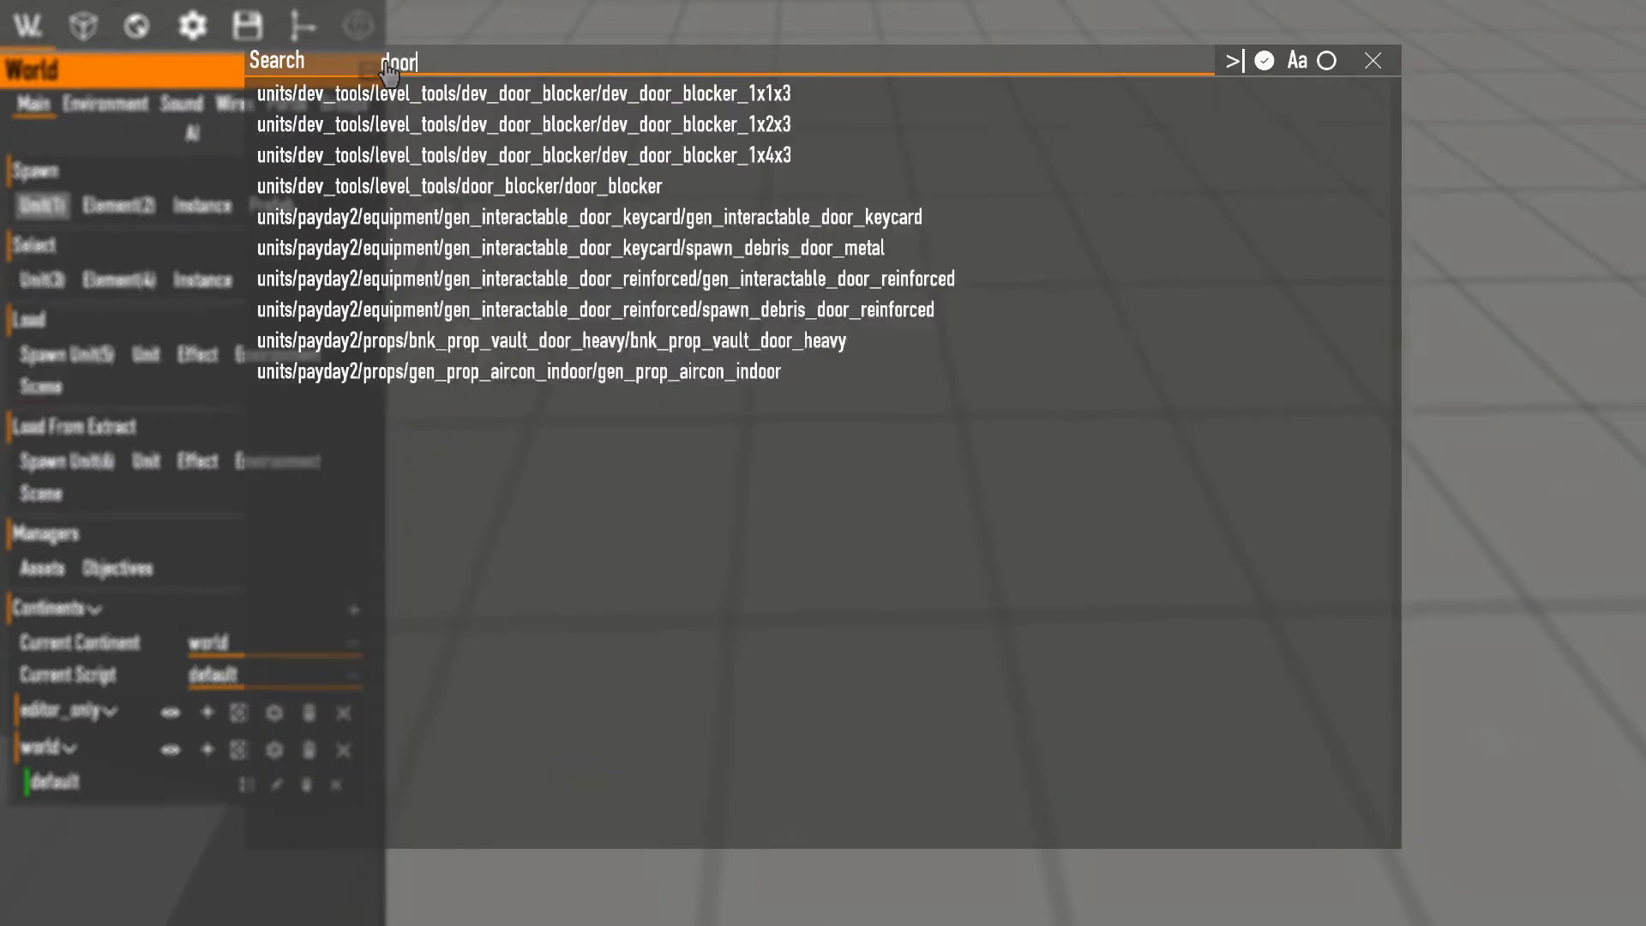
{"action": "left_click", "coordinate": [885, 249]}
{"action": "right_click", "coordinate": [90, 186]}
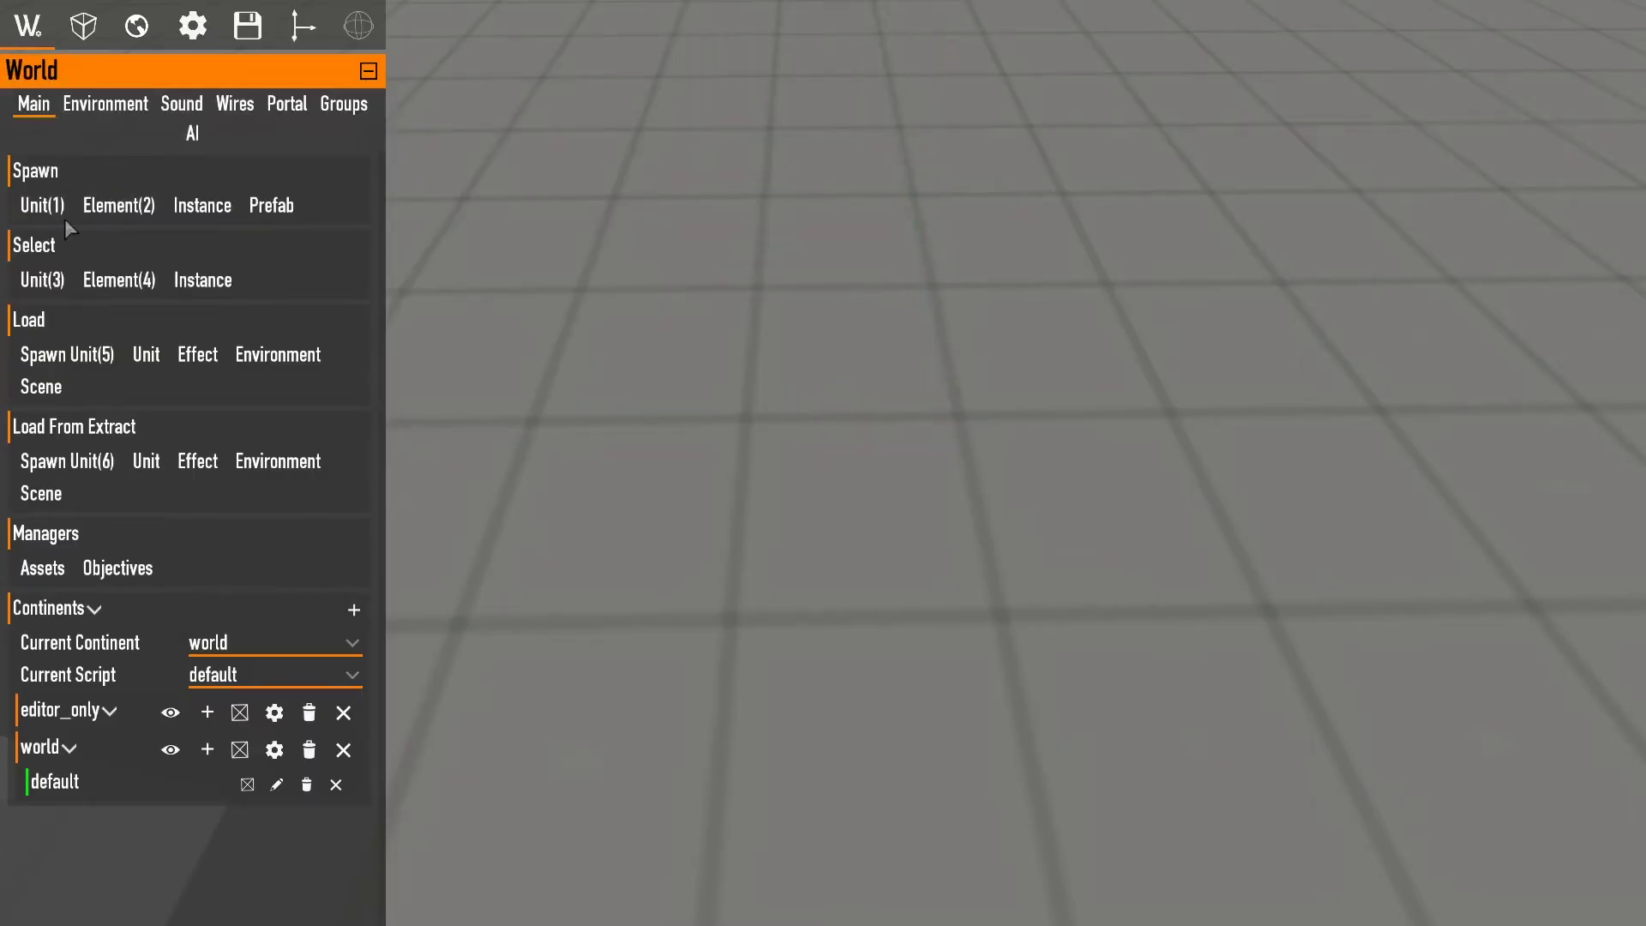
Place a gen_interactable_door_reinforced unit on the floor.
{"action": "left_click", "coordinate": [60, 206]}
{"action": "type", "text": "door"}
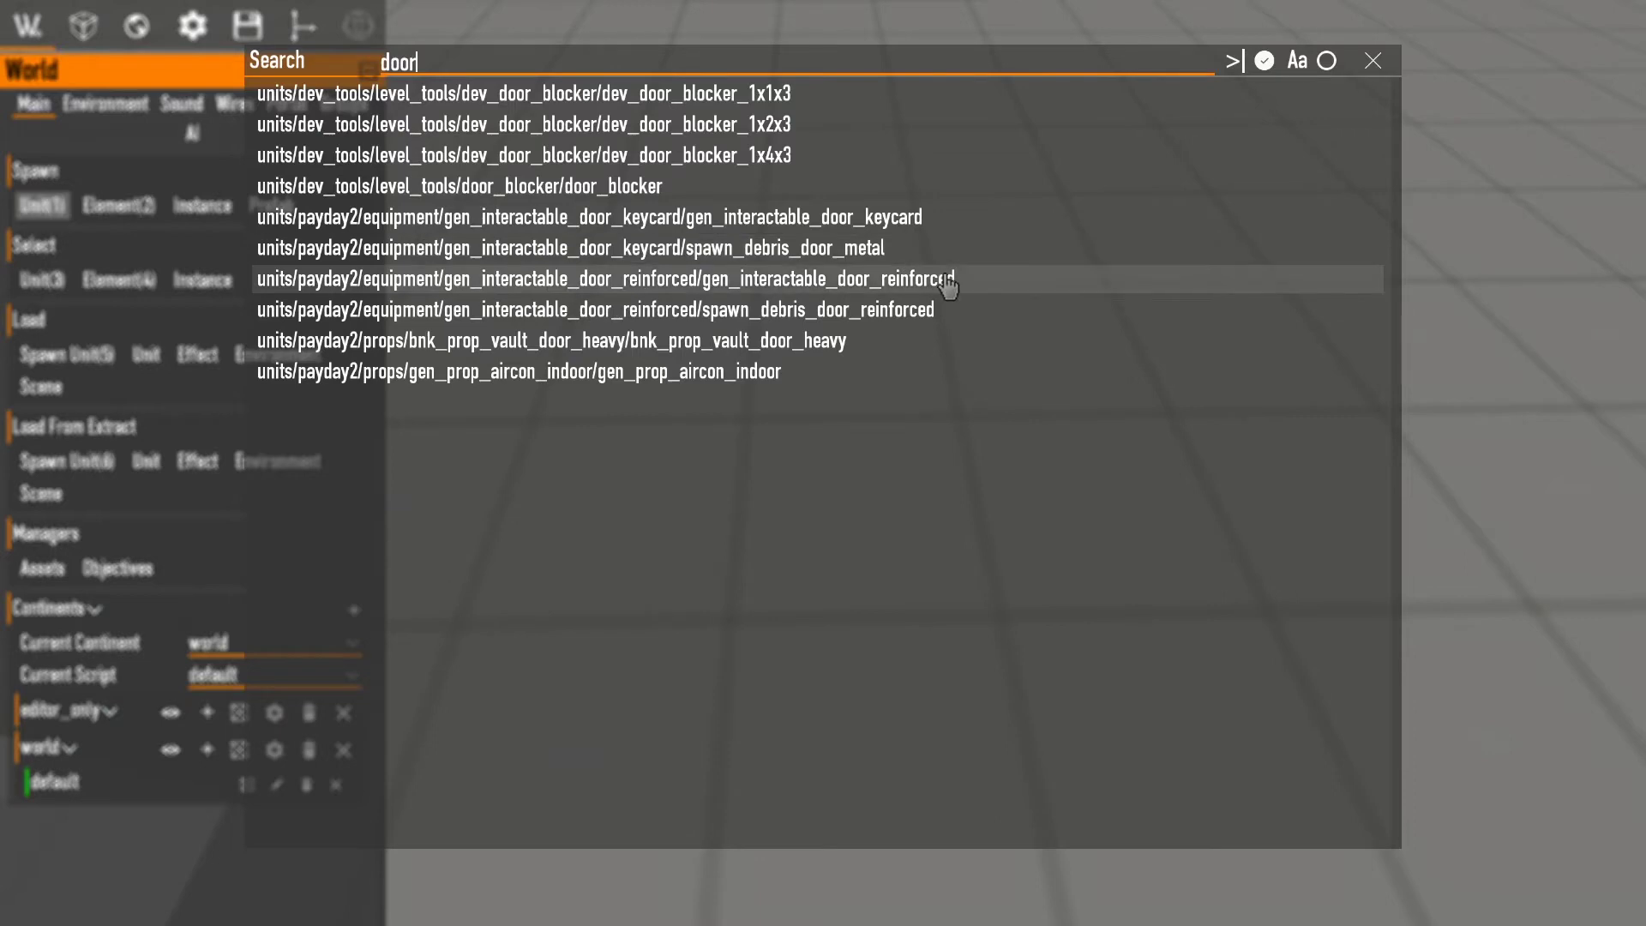
{"action": "left_click", "coordinate": [887, 279]}
{"action": "left_click", "coordinate": [956, 409]}
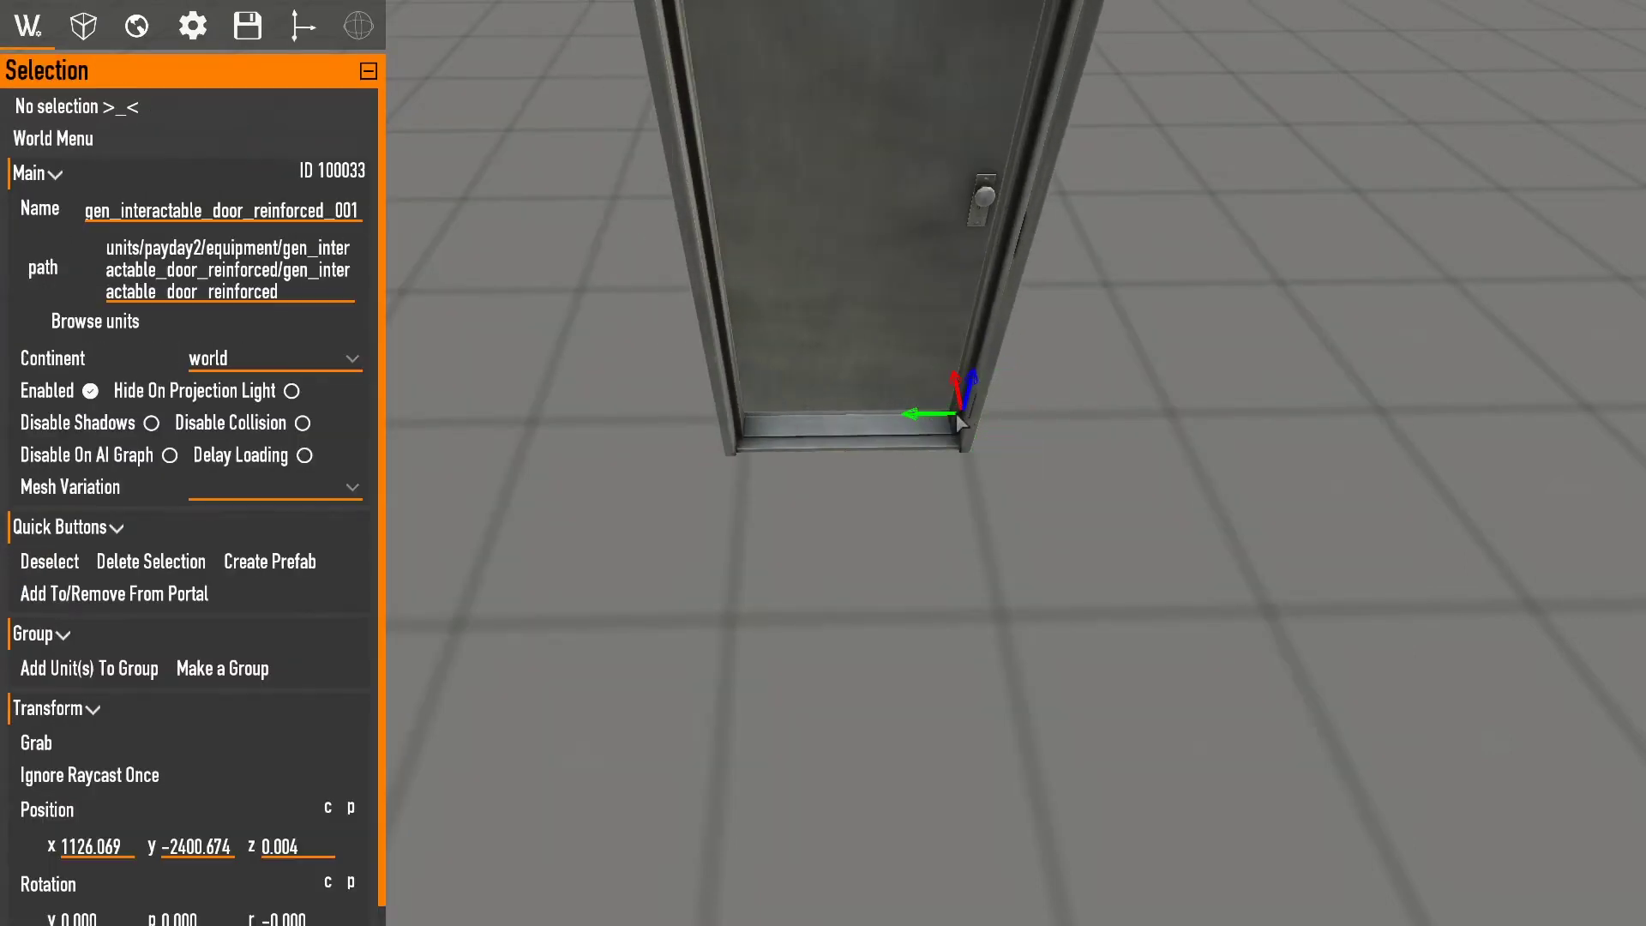
Turn the door 180 degrees, slide it along y, and use the activate_door variation.
{"action": "left_click_drag", "start_coordinate": [1012, 443], "coordinate": [1401, 377]}
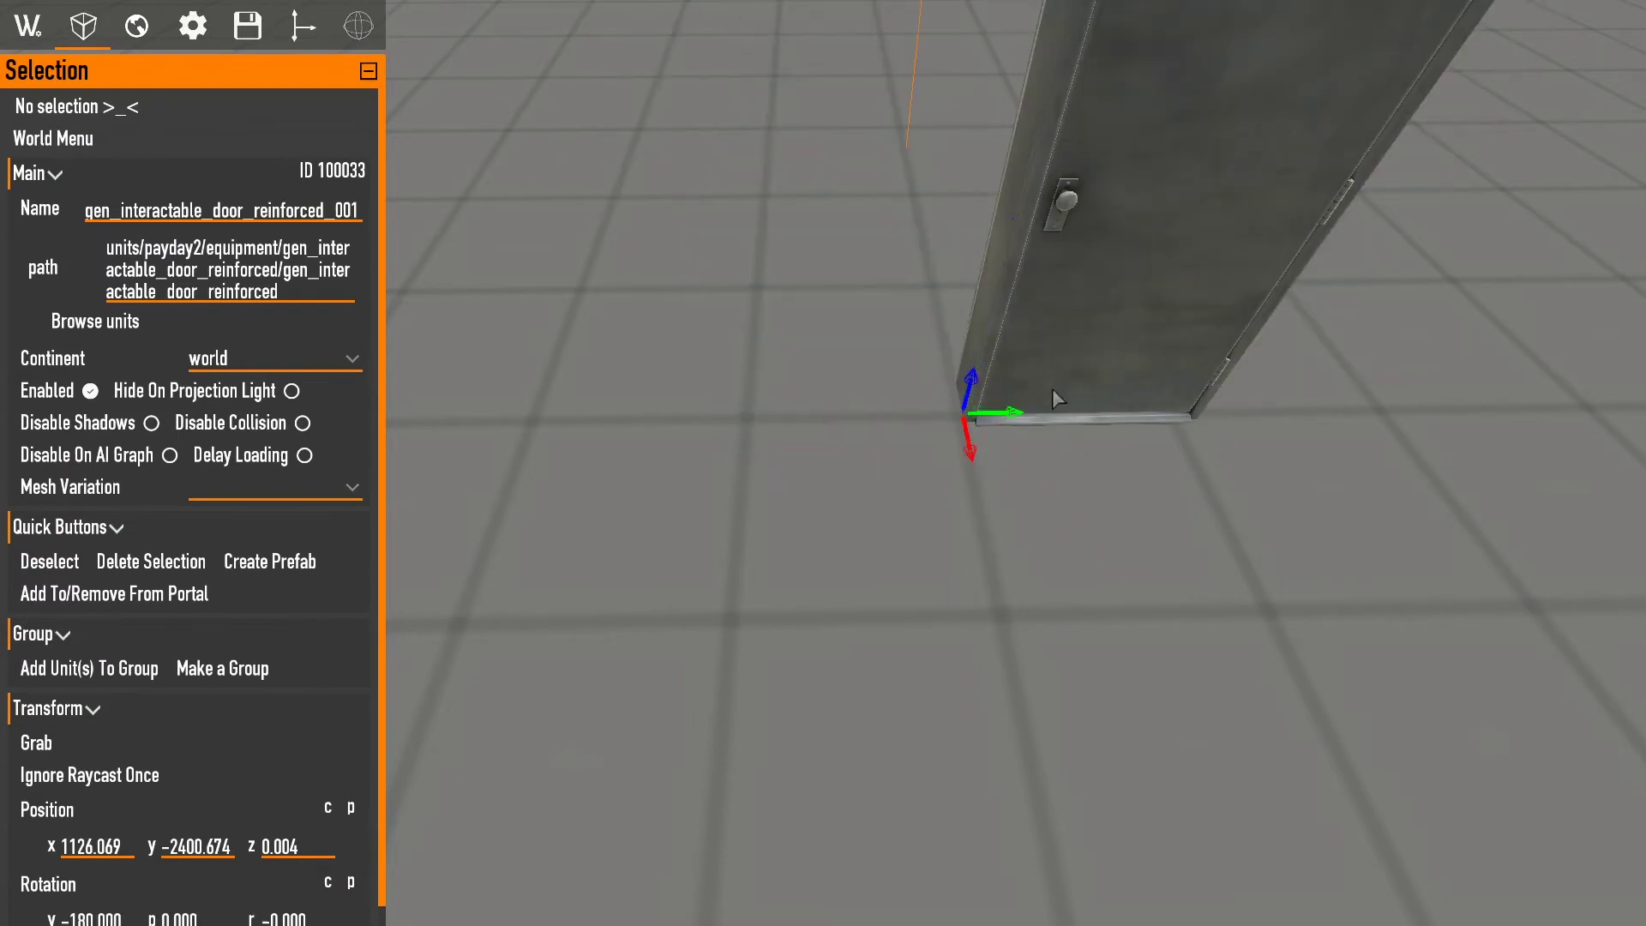
{"action": "left_click_drag", "start_coordinate": [1050, 401], "coordinate": [794, 401]}
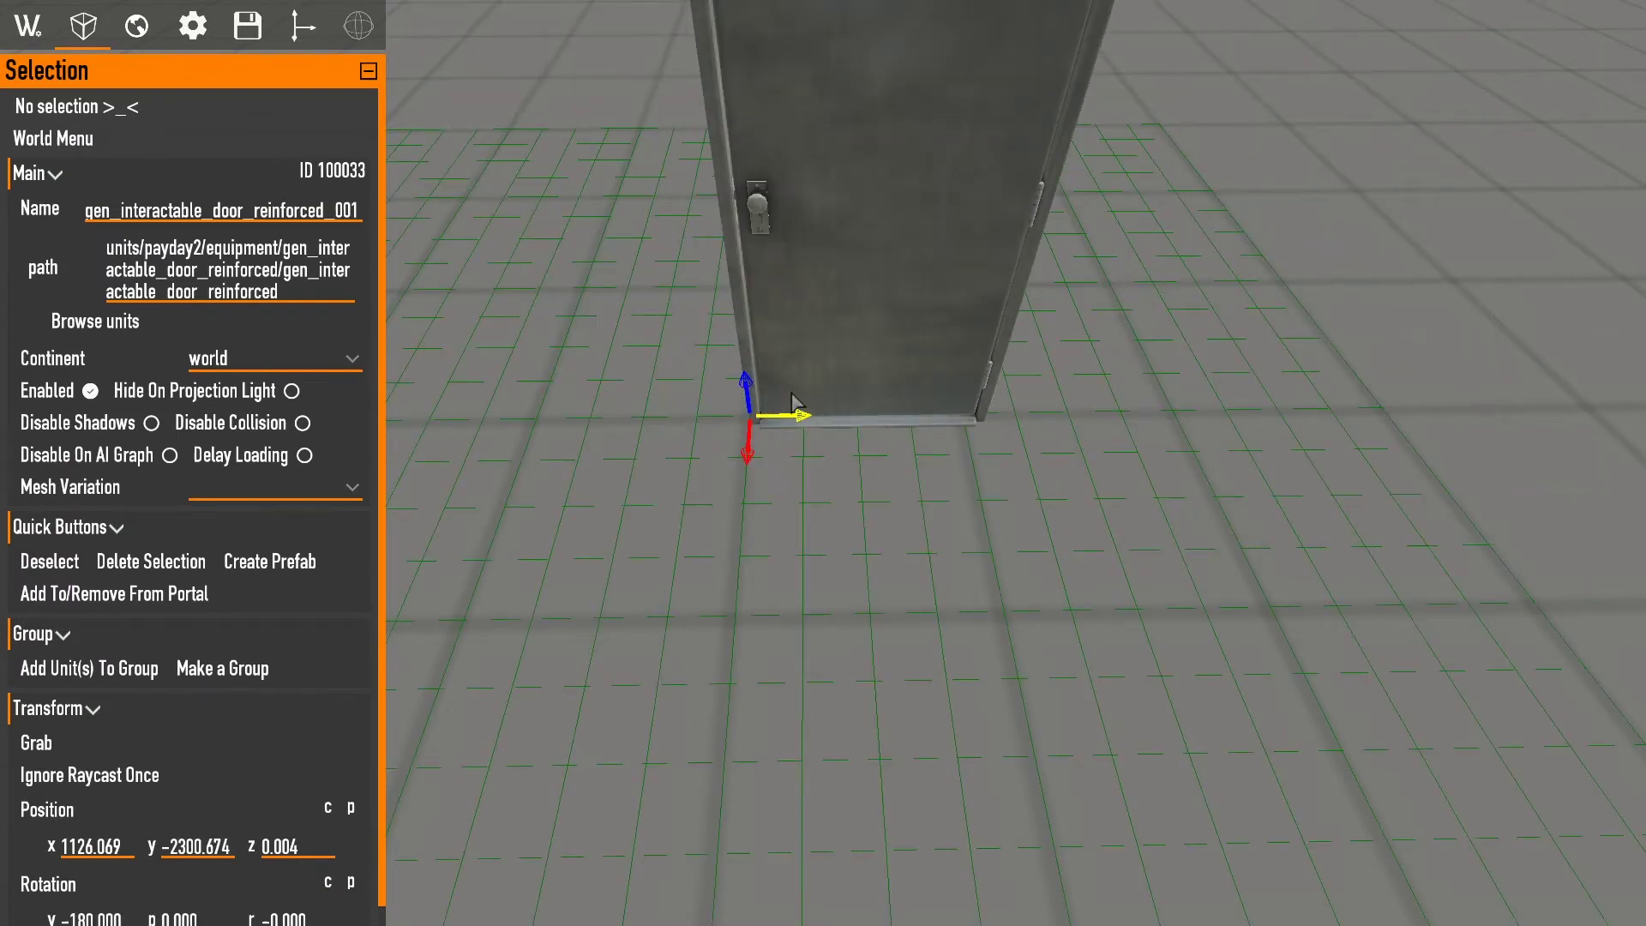
{"action": "left_click", "coordinate": [297, 494]}
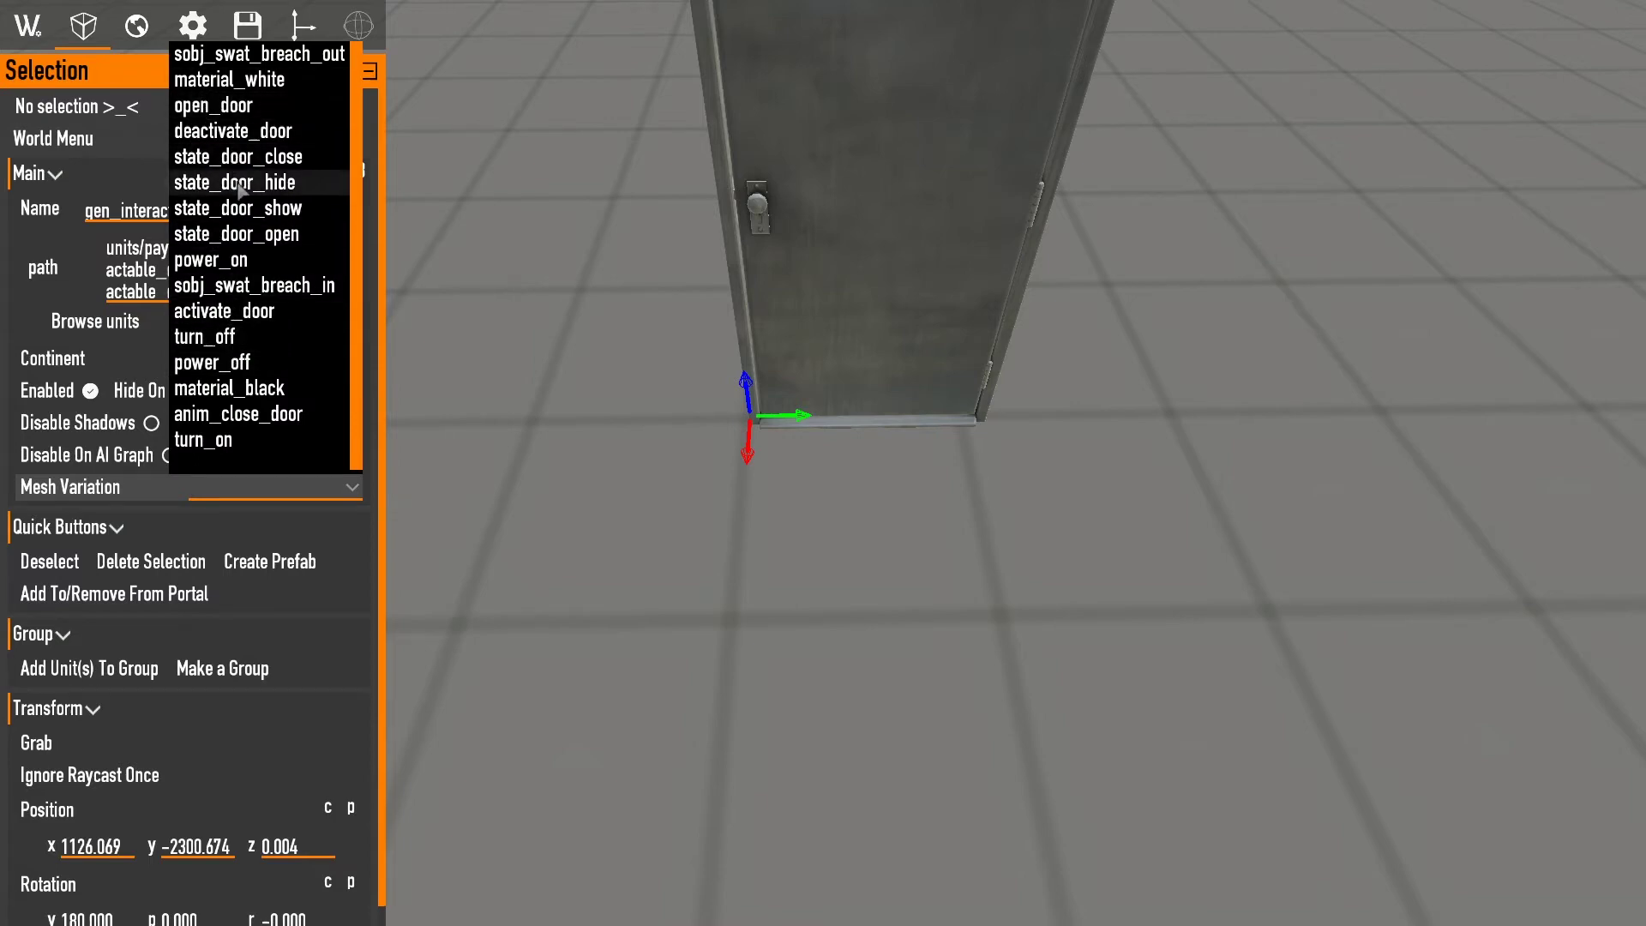
{"action": "left_click", "coordinate": [252, 312]}
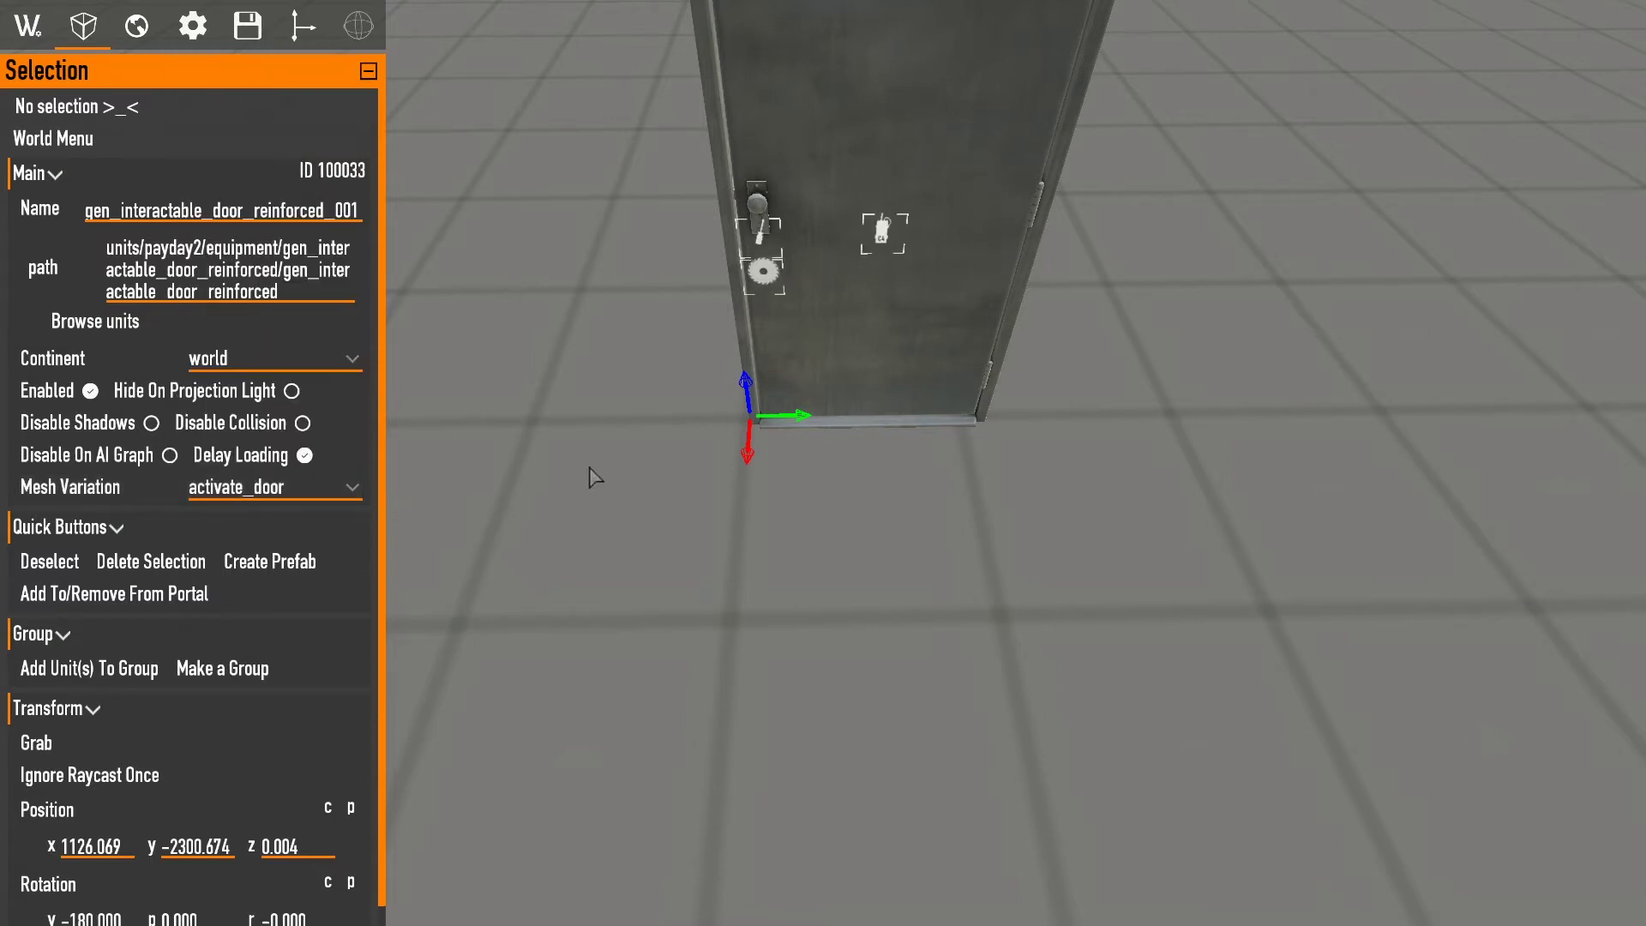
Spawn a UnitSequence element in the level by mistake.
{"action": "left_click", "coordinate": [643, 559]}
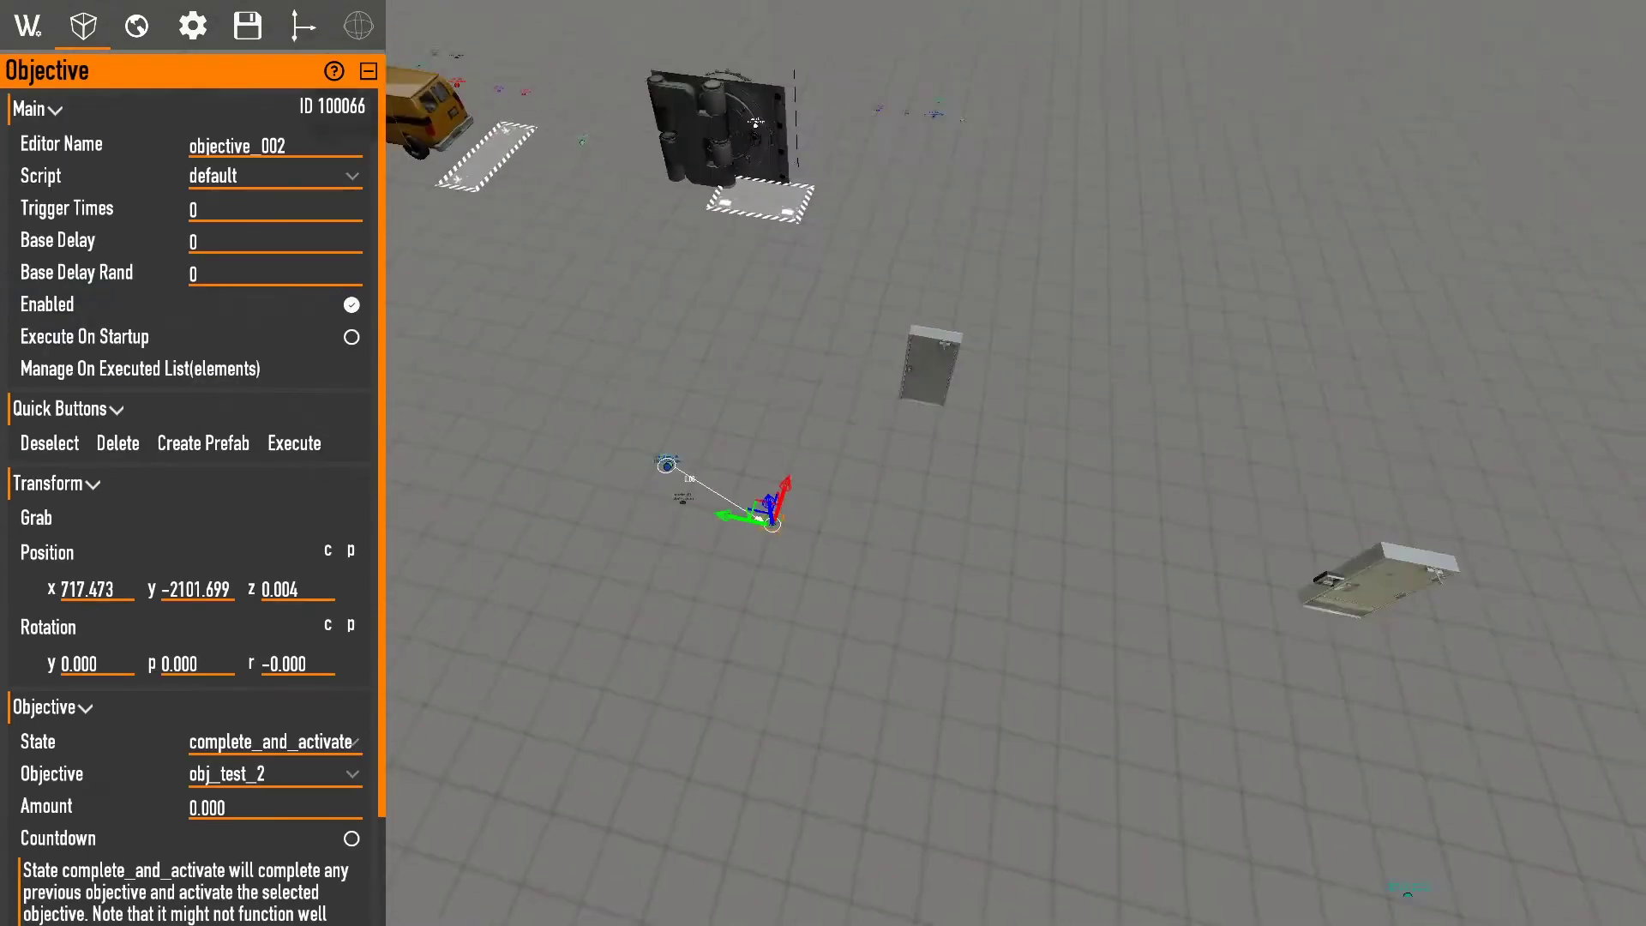
{"action": "left_click", "coordinate": [442, 356]}
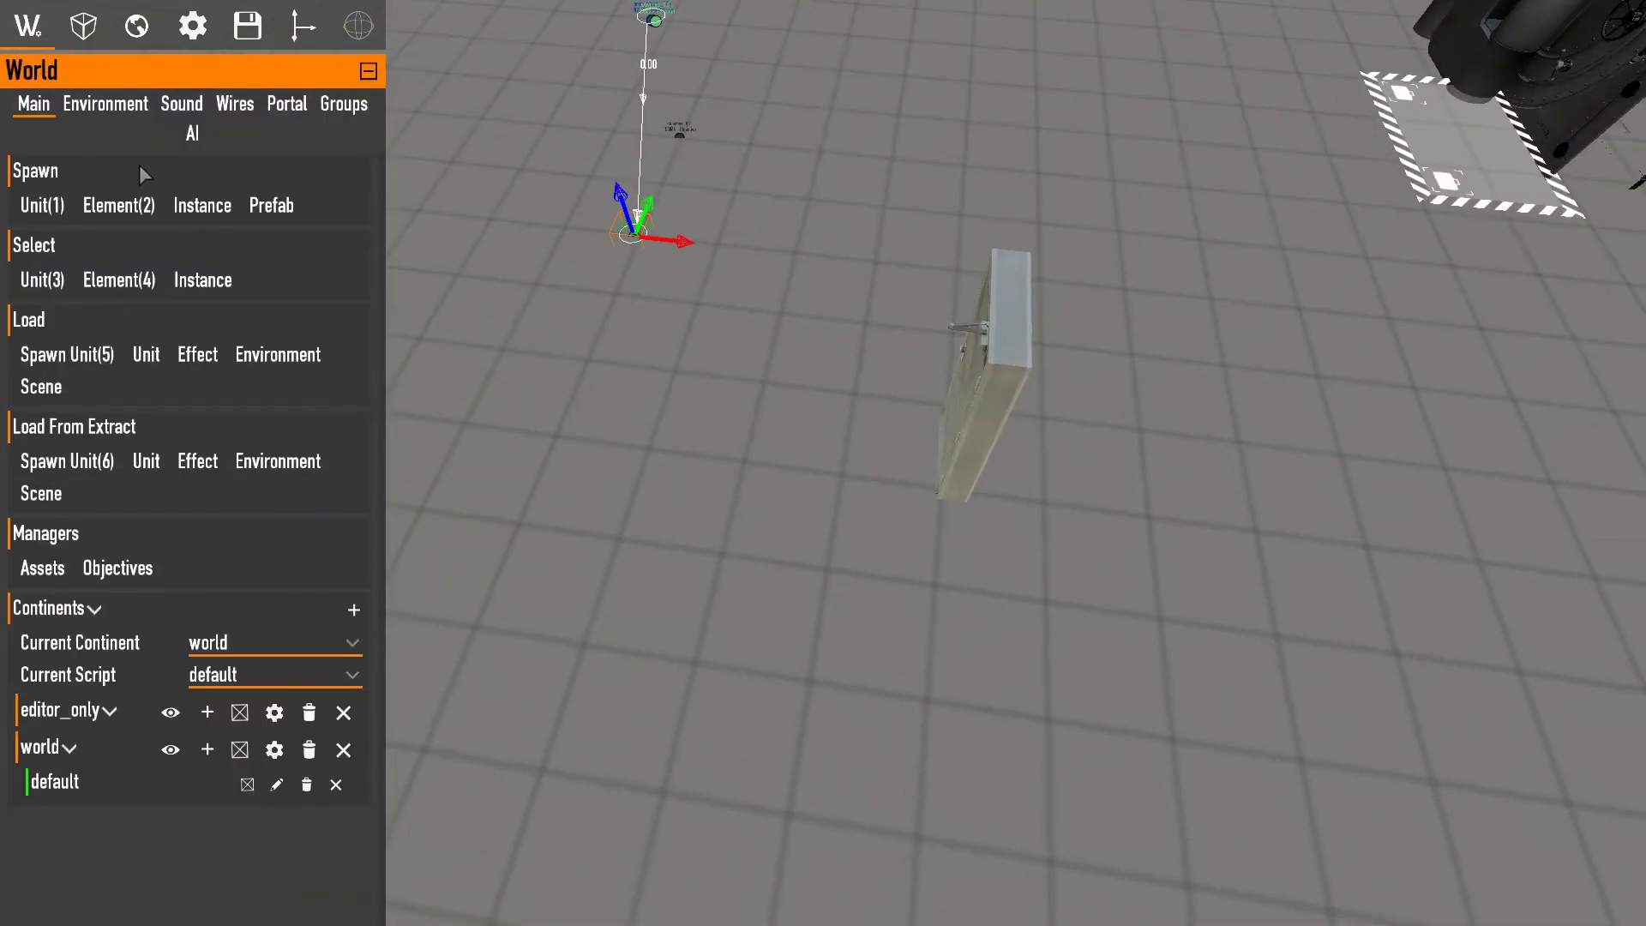
{"action": "left_click", "coordinate": [116, 206]}
{"action": "type", "text": "unitsequence"}
{"action": "key", "text": "Down"}
{"action": "key", "text": "Return"}
{"action": "left_click", "coordinate": [1164, 497]}
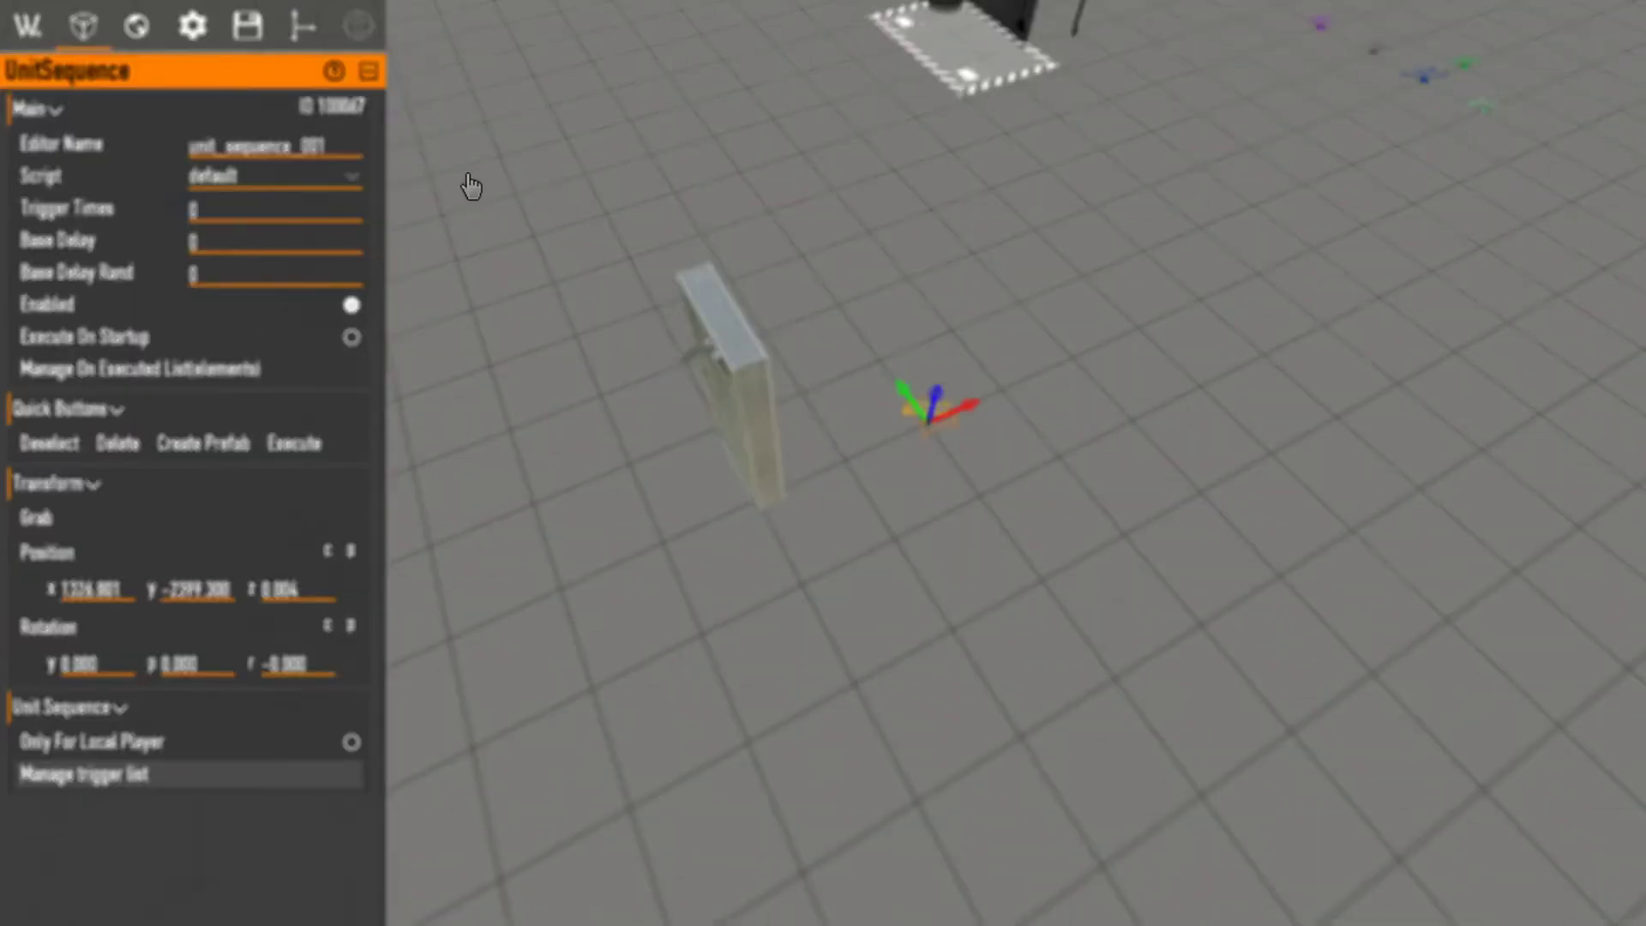
Delete the UnitSequence element and place a UnitSequenceTrigger beside the door.
{"action": "left_click", "coordinate": [270, 772]}
{"action": "key", "text": "Escape"}
{"action": "key", "text": "Delete"}
{"action": "left_click", "coordinate": [694, 476]}
{"action": "left_click", "coordinate": [105, 206]}
{"action": "type", "text": "units"}
{"action": "left_click", "coordinate": [312, 126]}
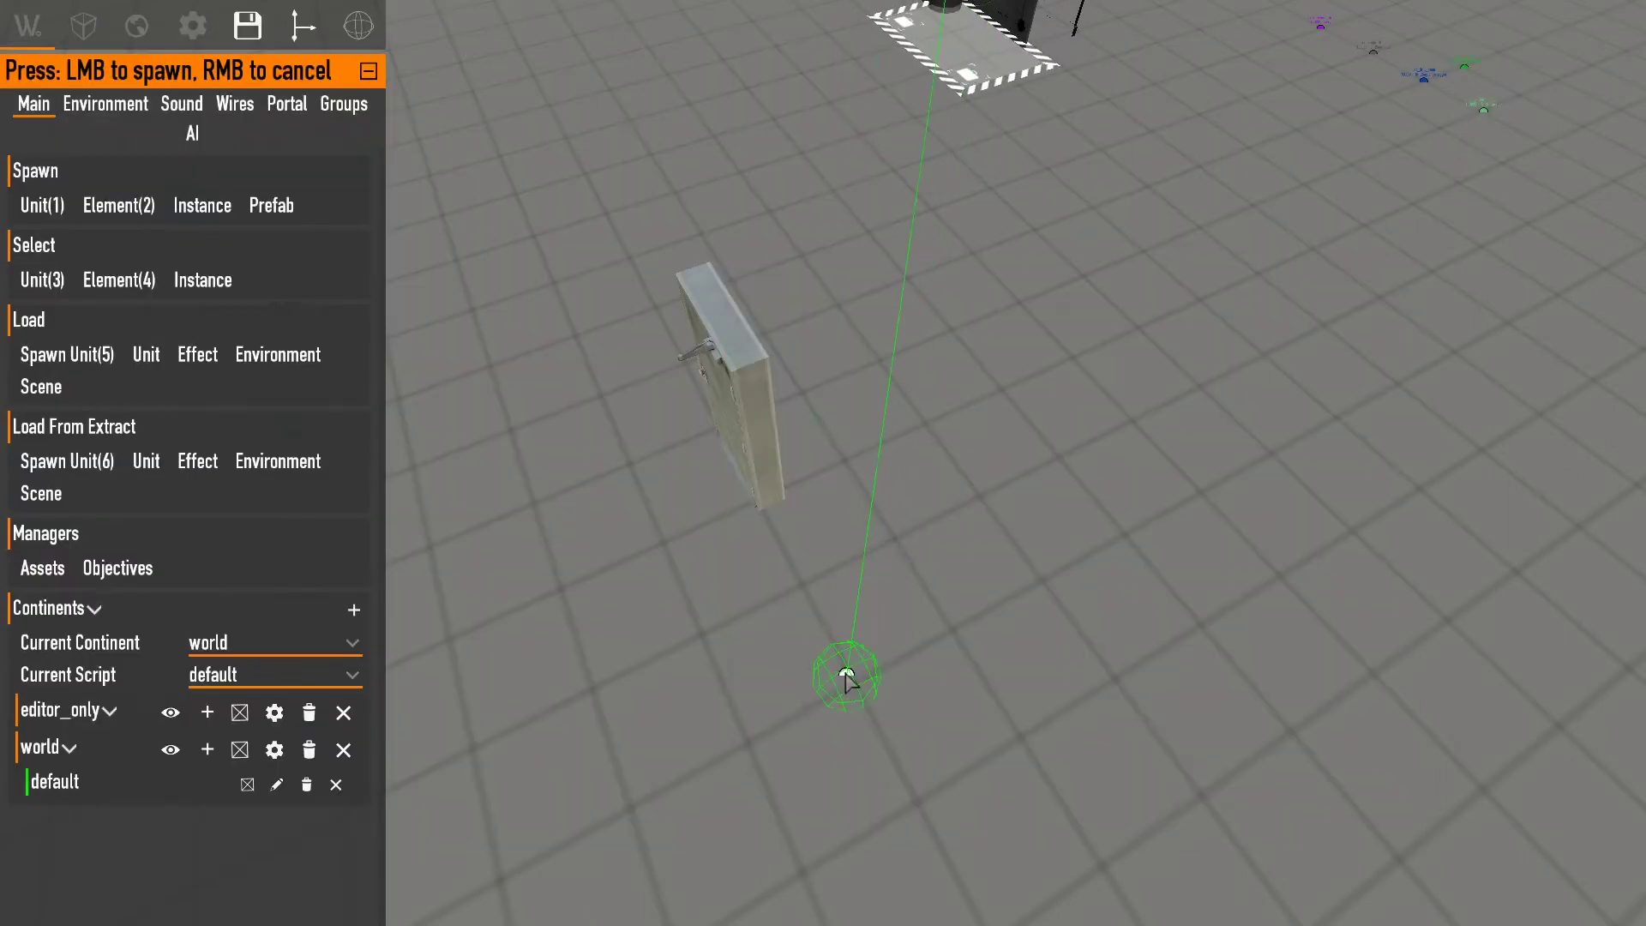
{"action": "left_click", "coordinate": [935, 691]}
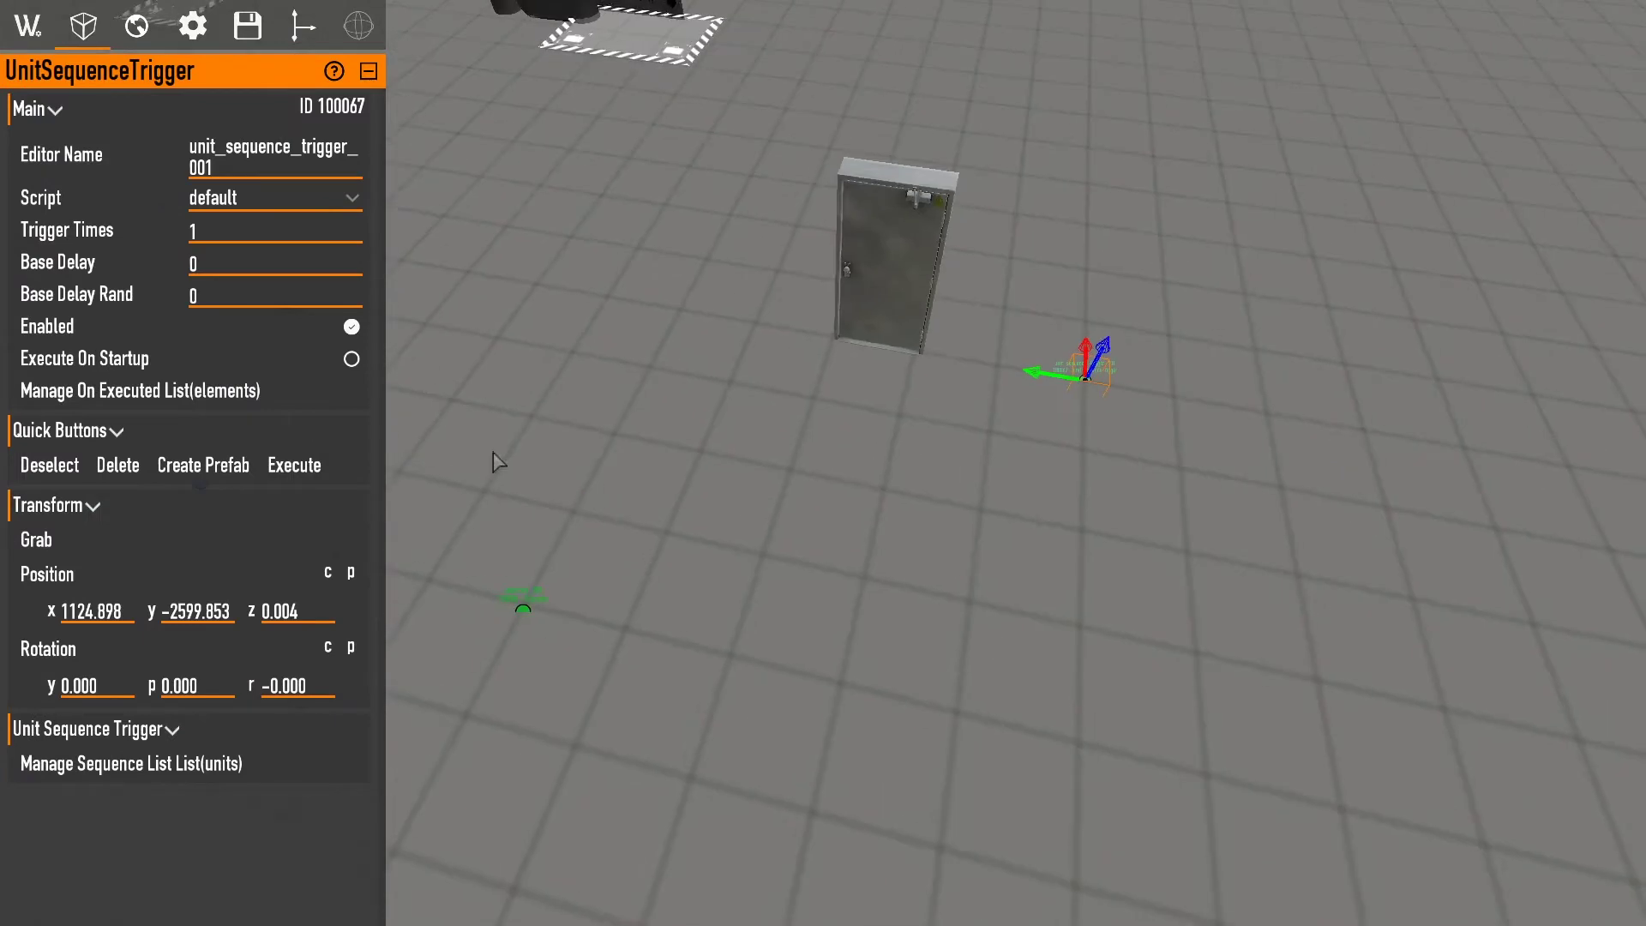
Add objective_002 to the trigger's on-executed list, keeping obj_test_2 and its state unchanged.
{"action": "left_click", "coordinate": [138, 390]}
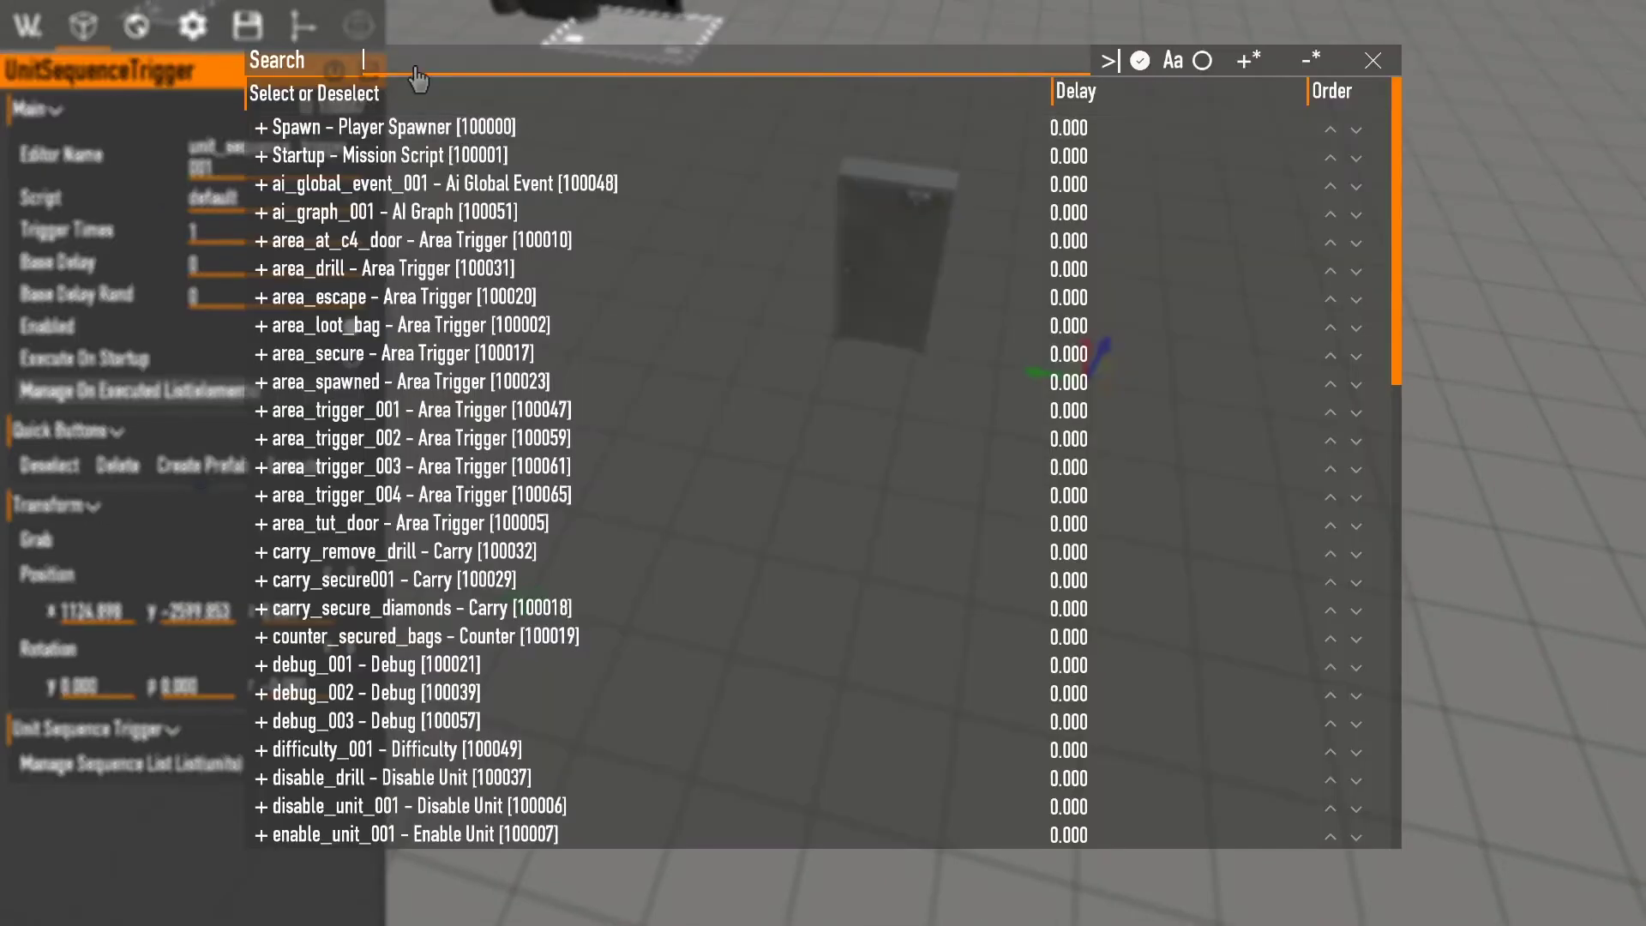
{"action": "type", "text": "obj"}
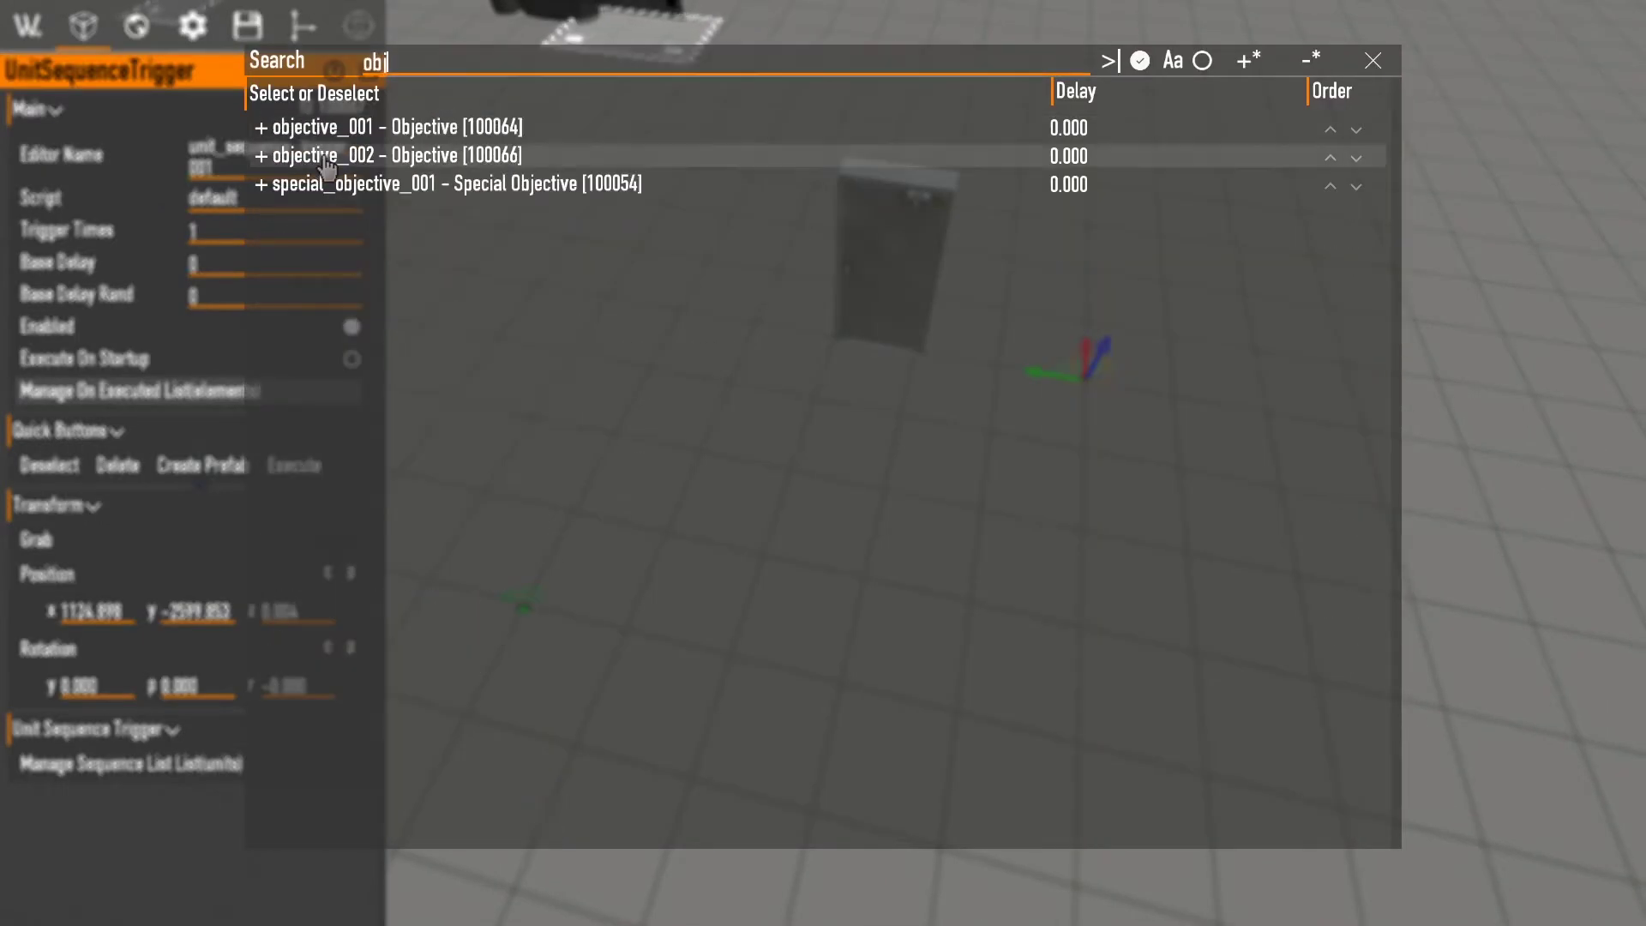
{"action": "left_click", "coordinate": [314, 166]}
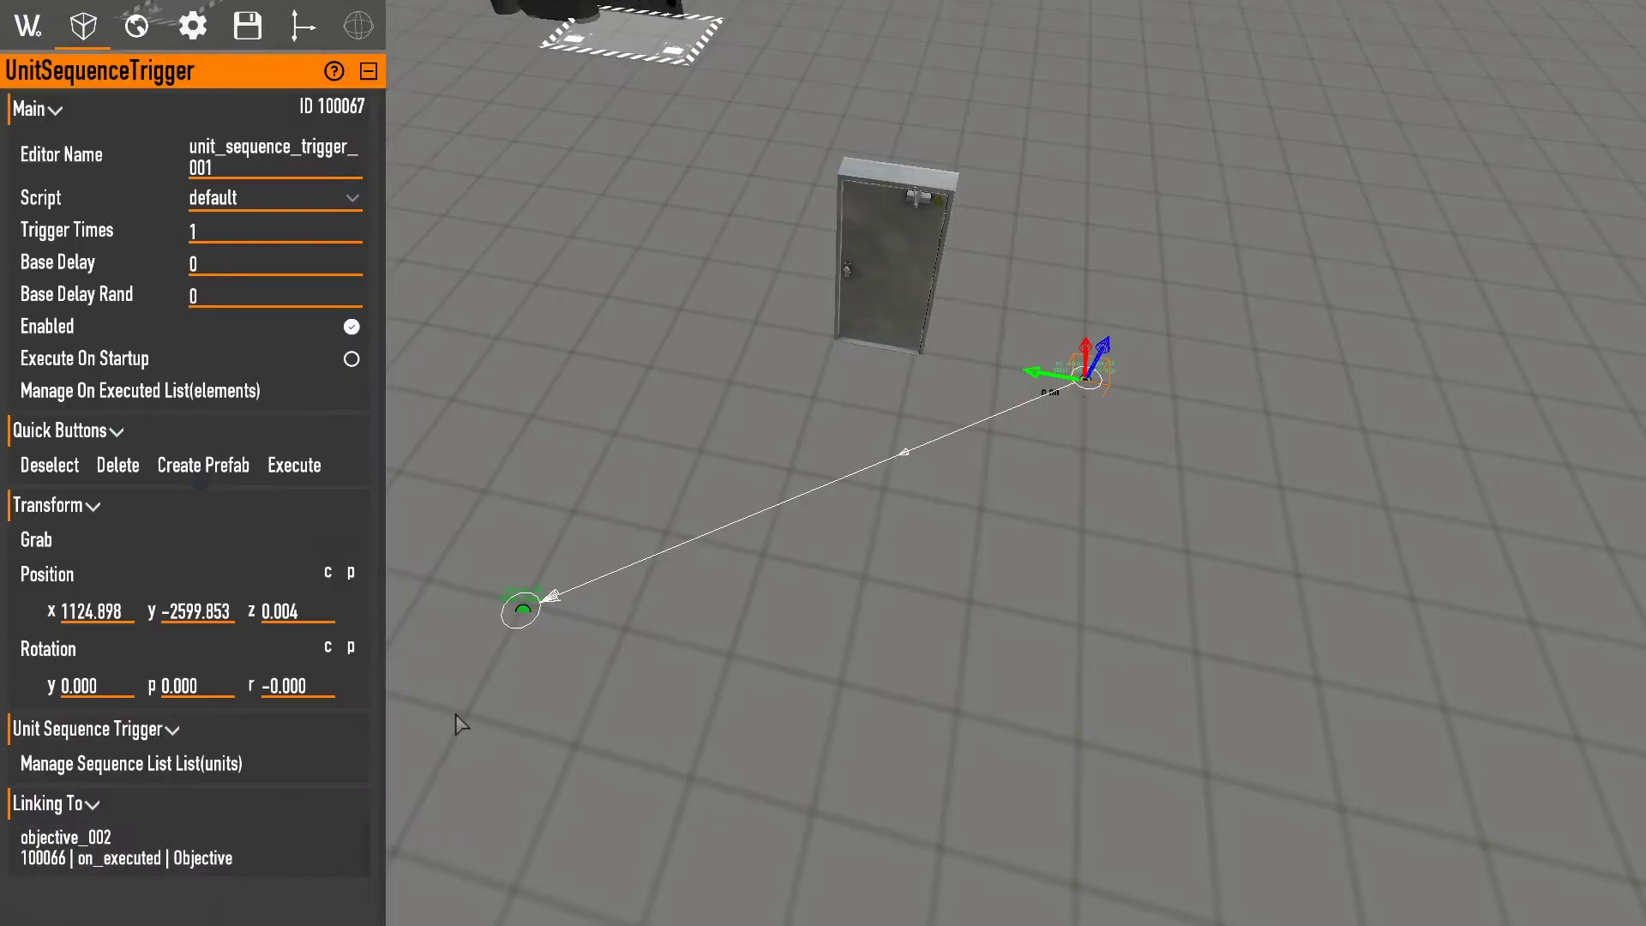
{"action": "left_click", "coordinate": [521, 605]}
{"action": "left_click", "coordinate": [313, 778]}
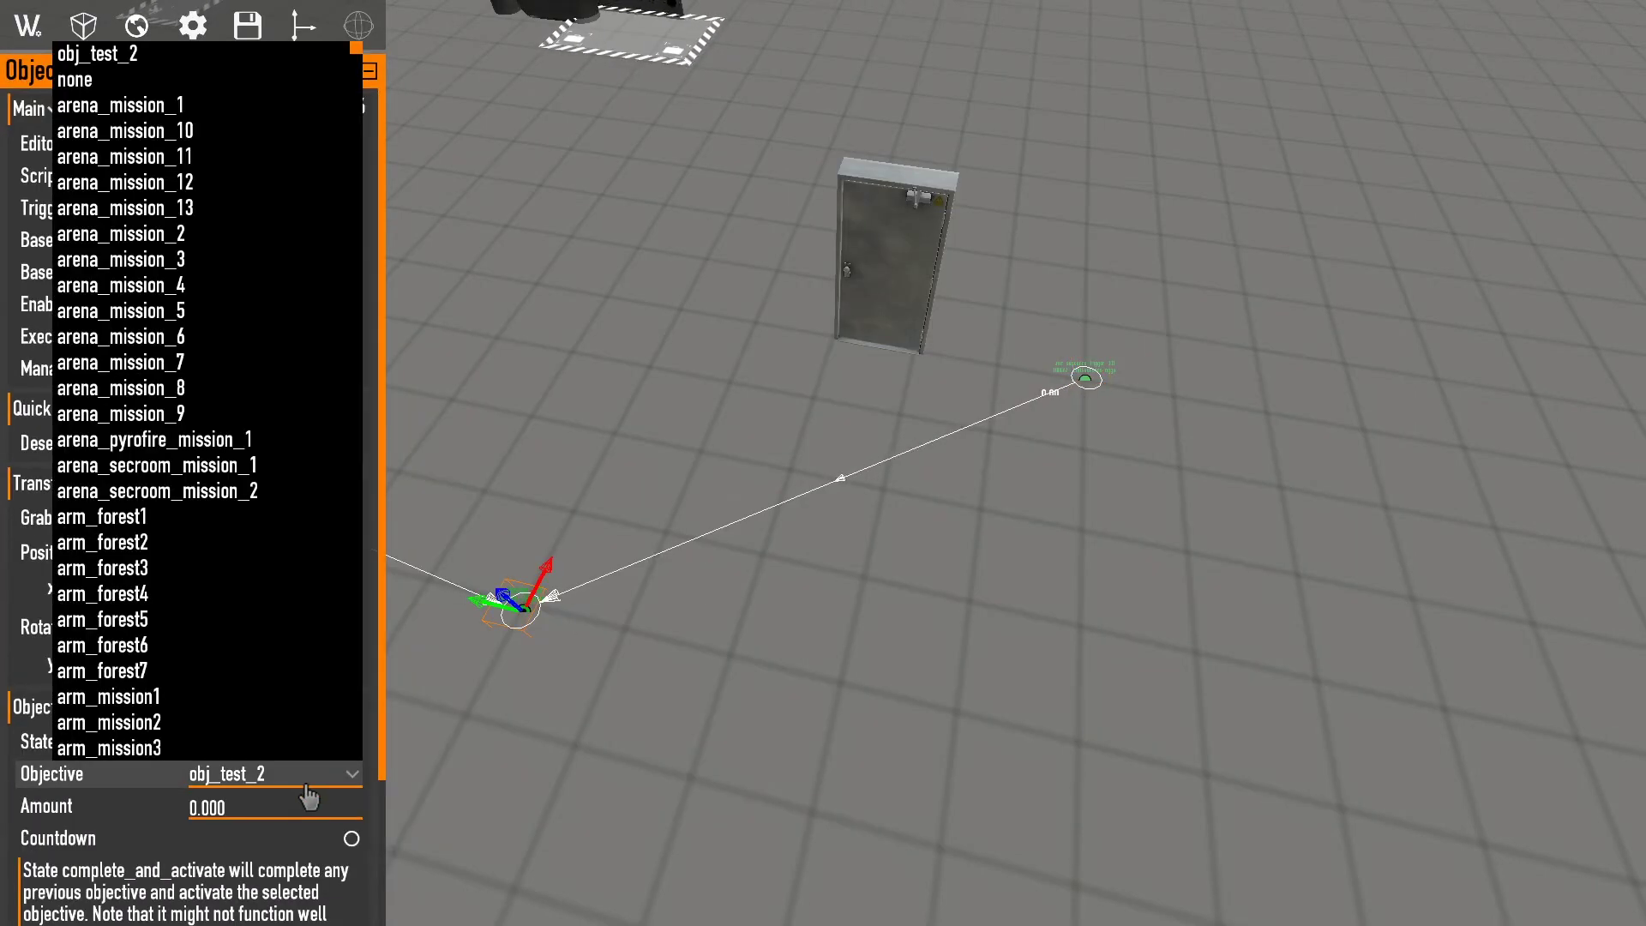
{"action": "left_click", "coordinate": [350, 779]}
{"action": "left_click", "coordinate": [316, 746]}
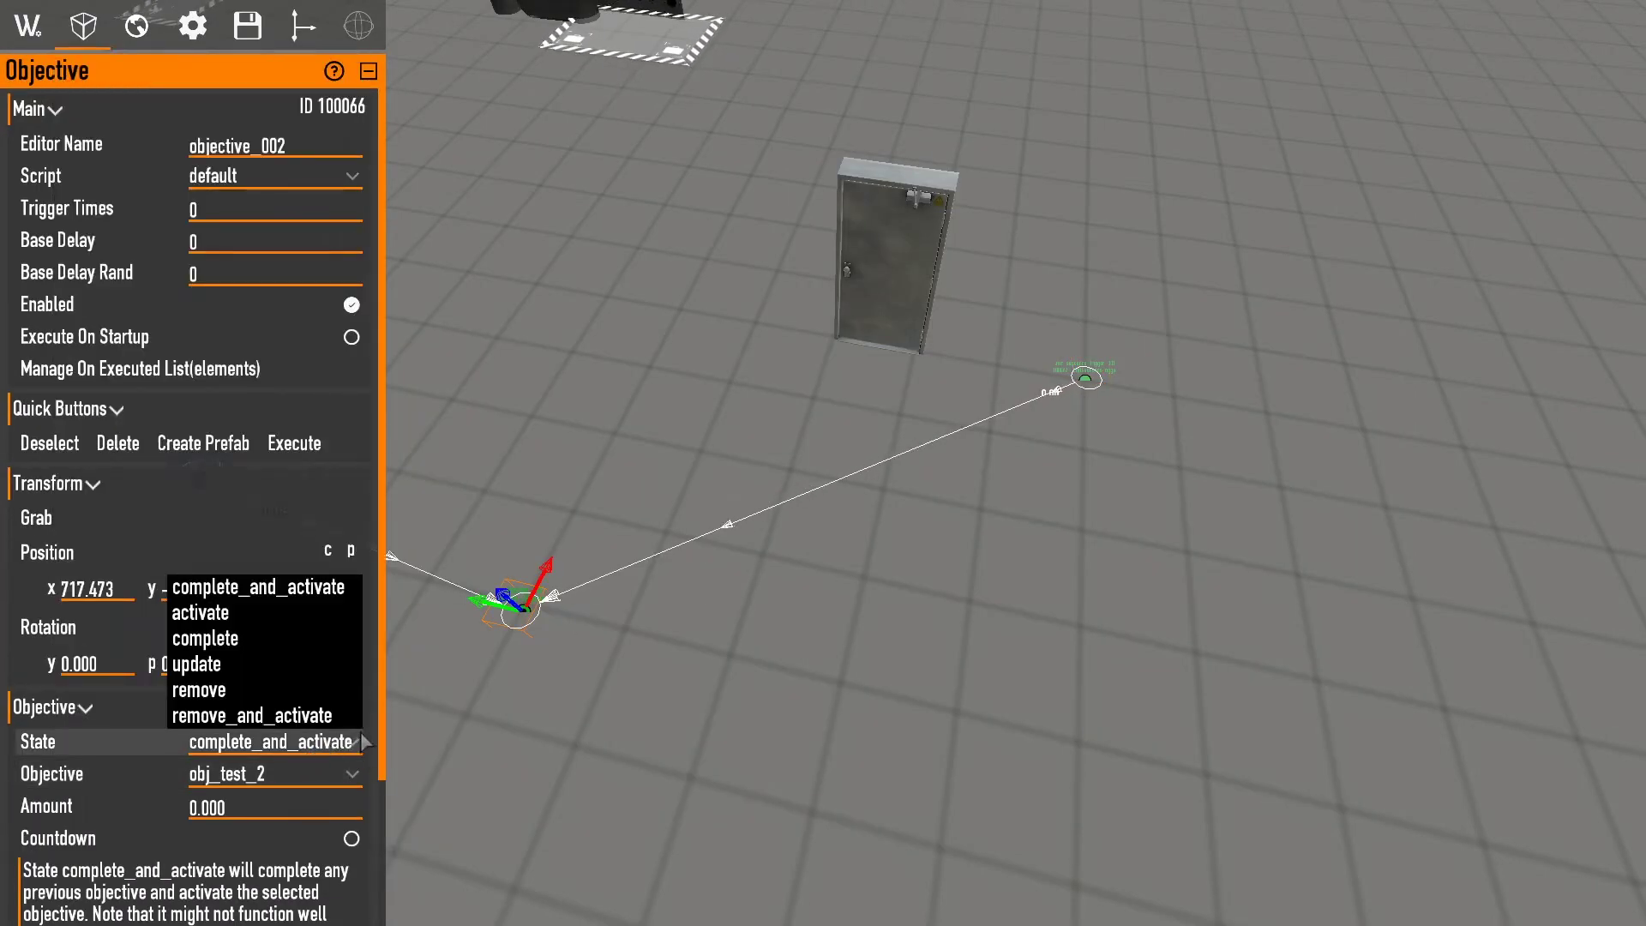
{"action": "left_click", "coordinate": [381, 742]}
{"action": "scroll", "coordinate": [458, 708], "scroll_direction": "down", "scroll_amount": 3}
{"action": "scroll", "coordinate": [459, 709], "scroll_direction": "up", "scroll_amount": 3}
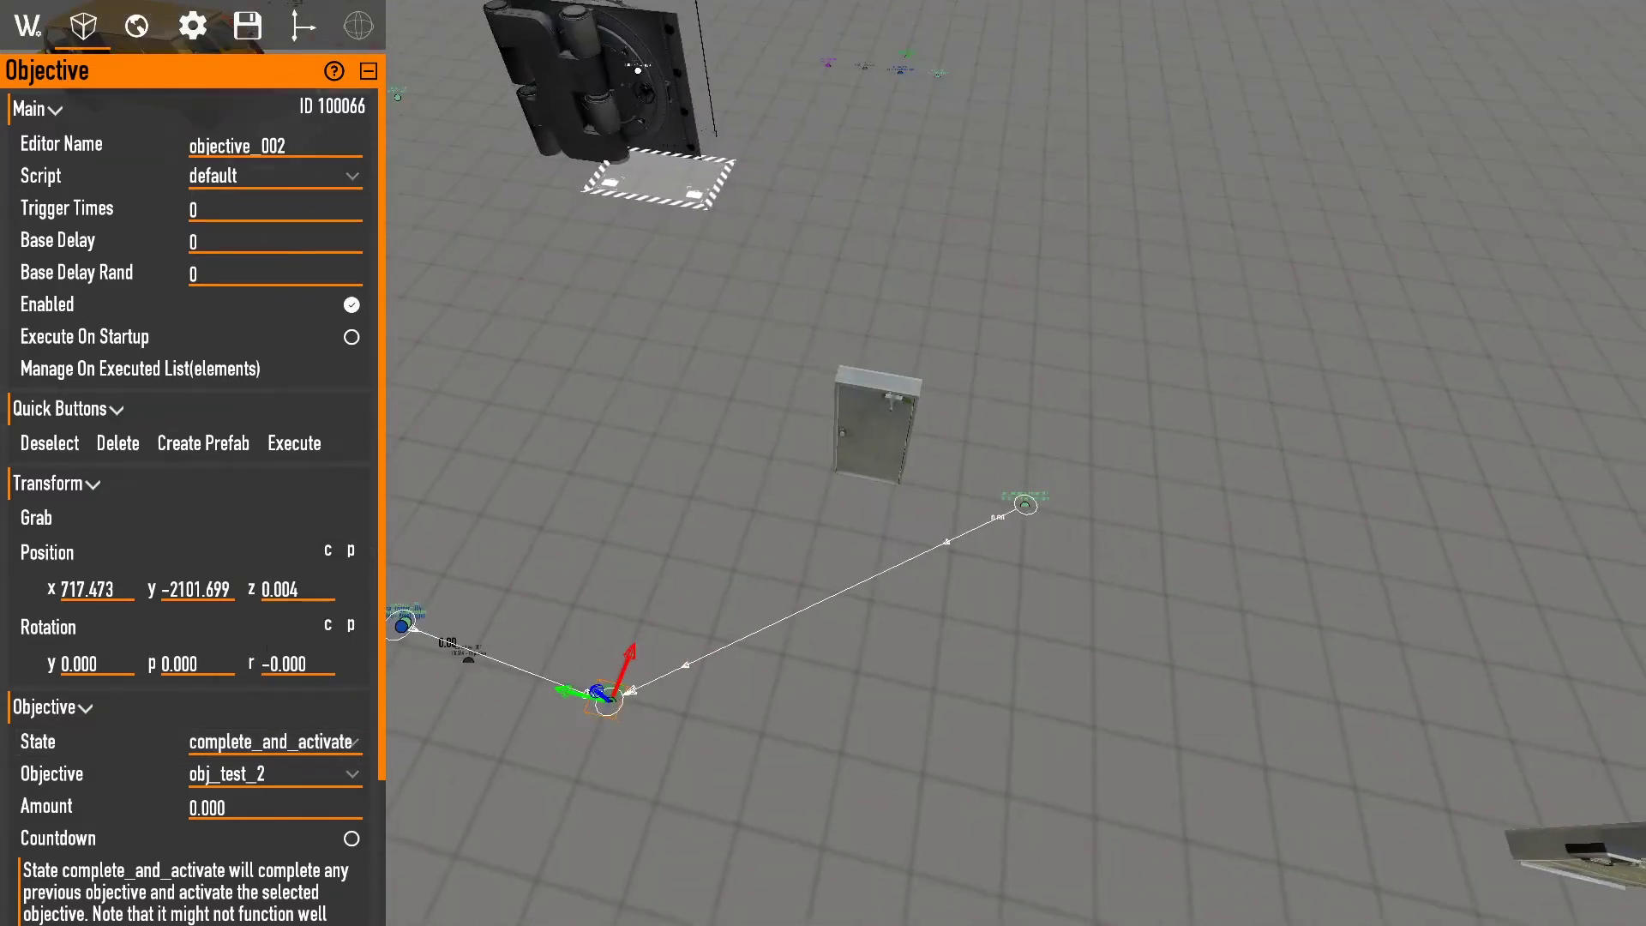
{"action": "scroll", "coordinate": [463, 712], "scroll_direction": "up", "scroll_amount": 2}
Add gen_interactable_door_reinforced_001 to the trigger's sequence list, watching its anim_close_door sequence.
{"action": "left_click", "coordinate": [1167, 527]}
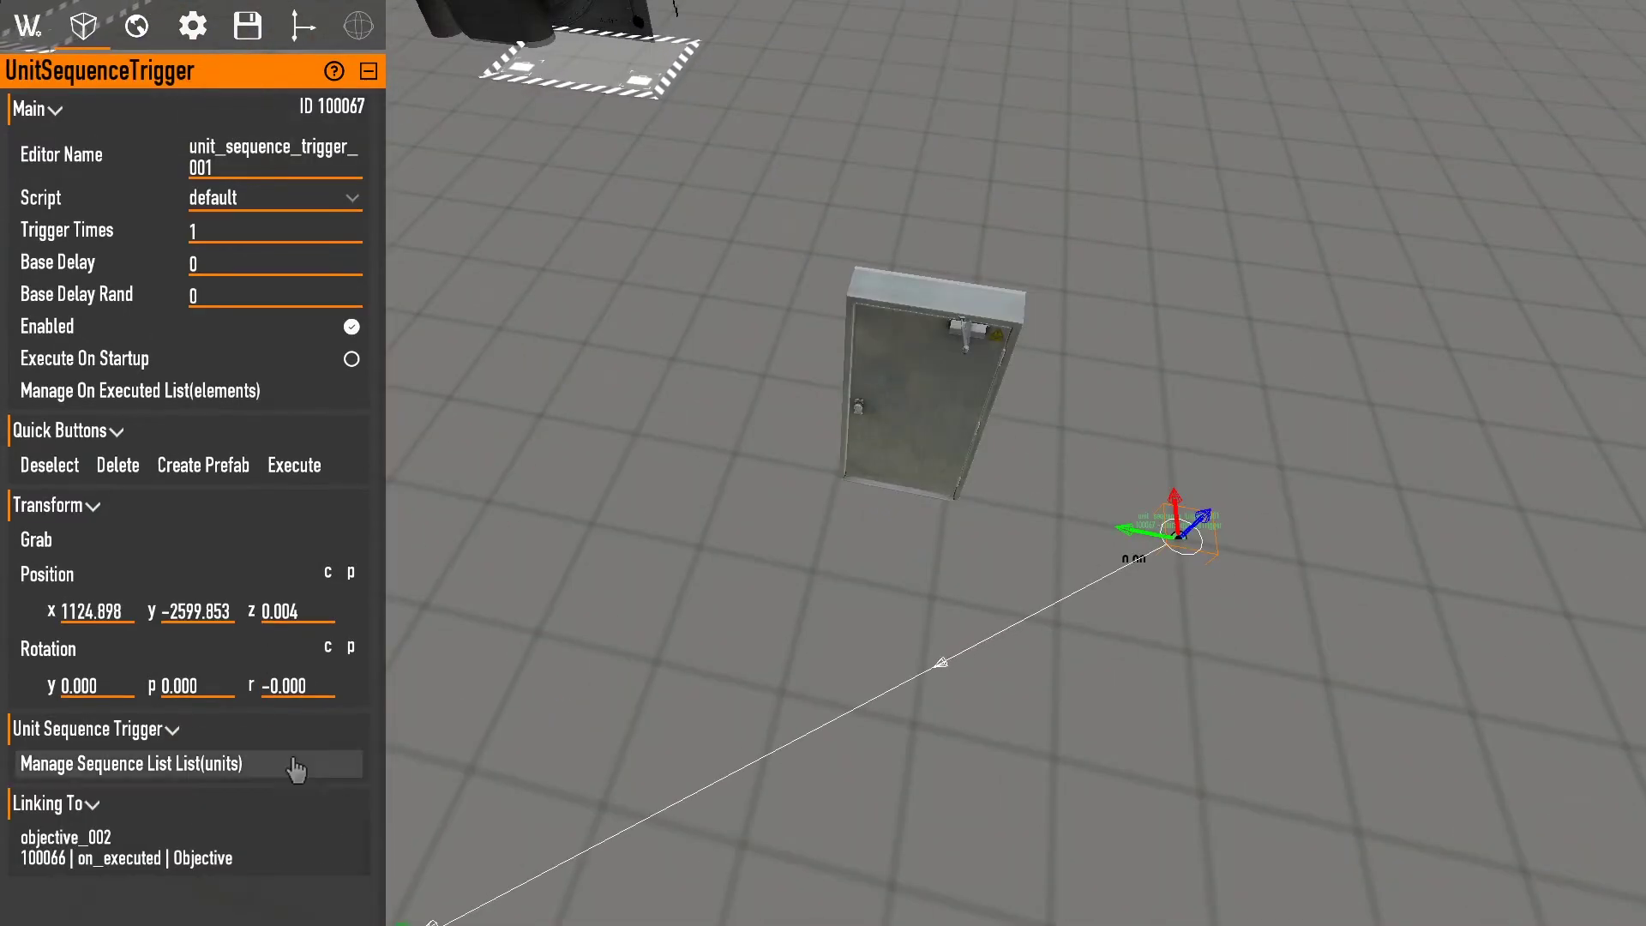
{"action": "left_click", "coordinate": [254, 767]}
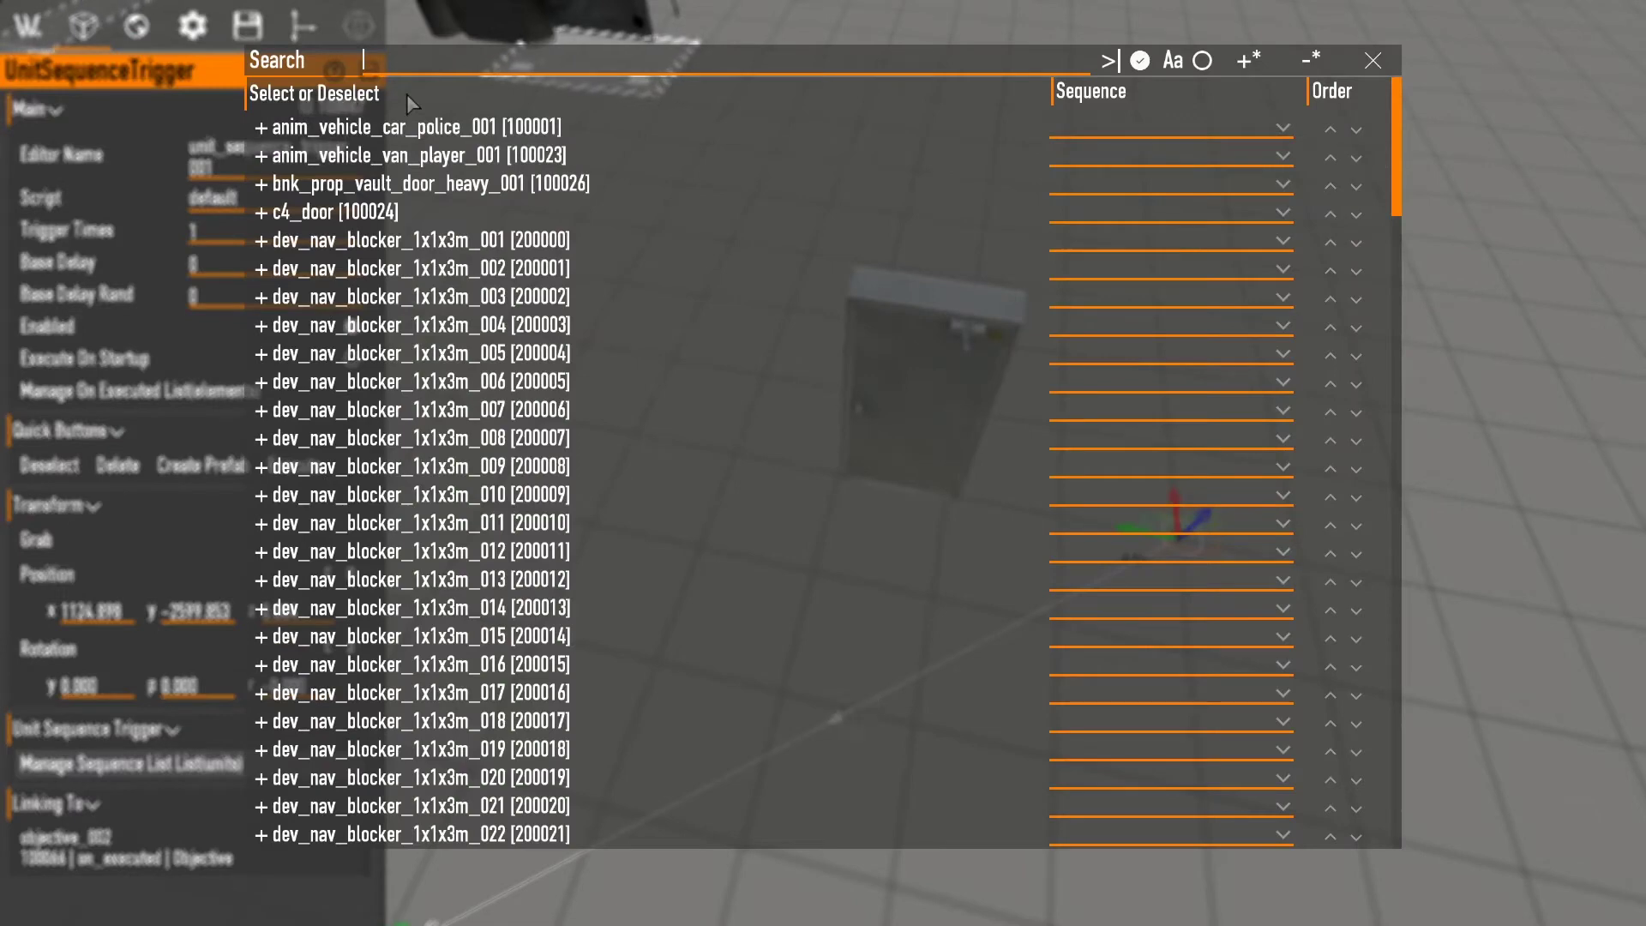
{"action": "type", "text": "door"}
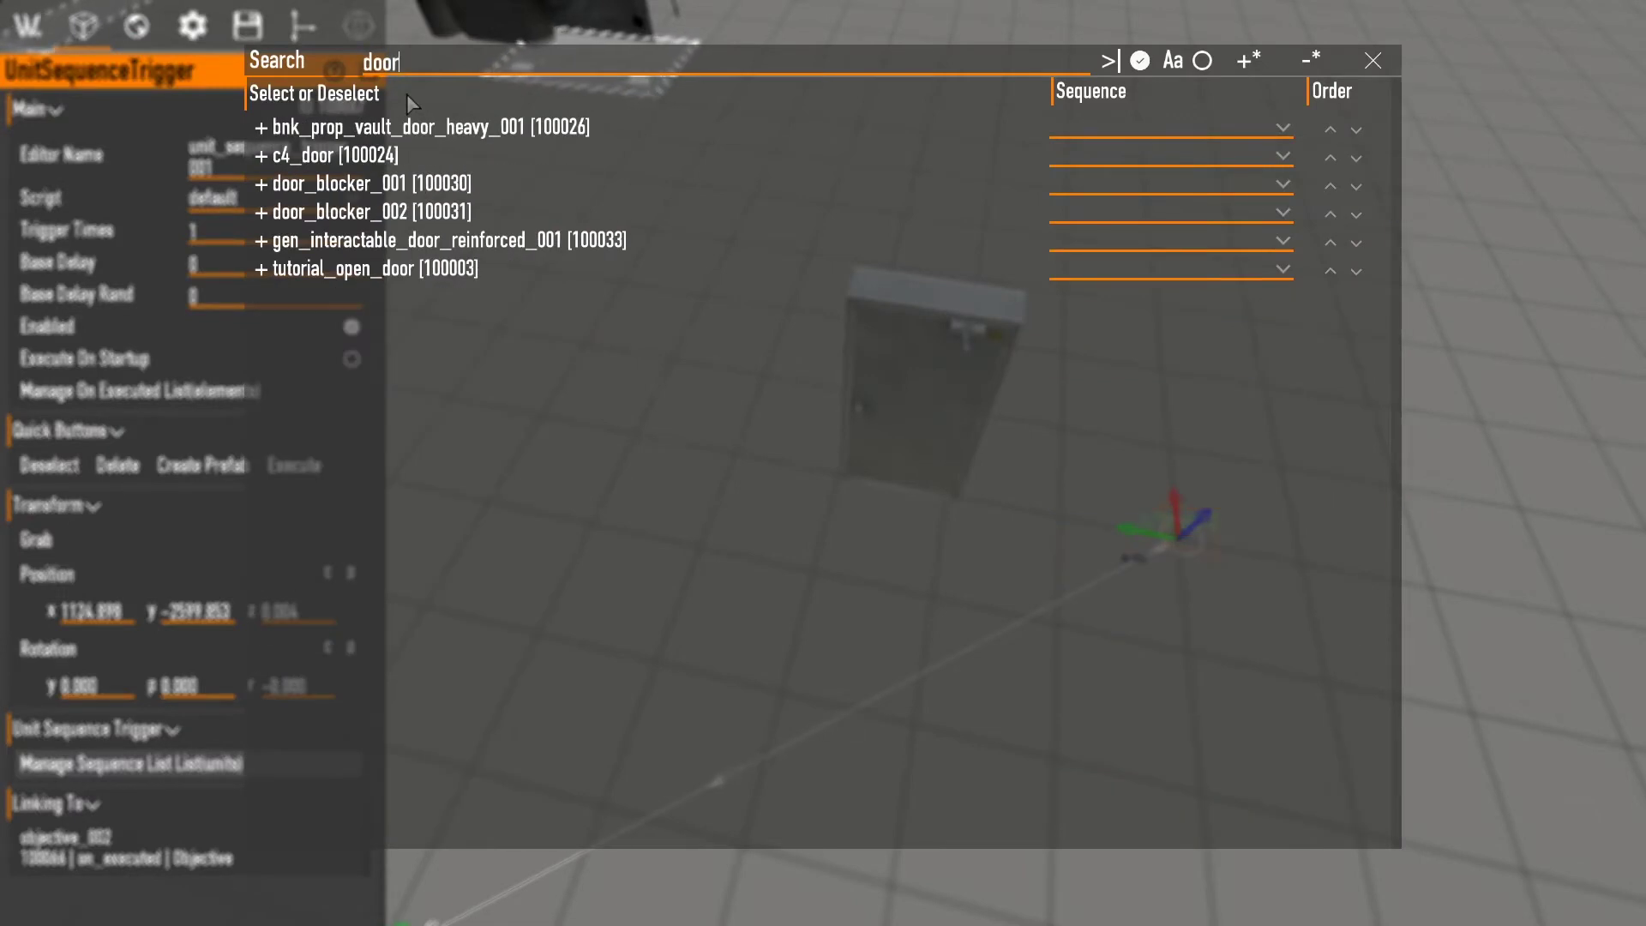
{"action": "left_click", "coordinate": [500, 255]}
{"action": "key", "text": "Return"}
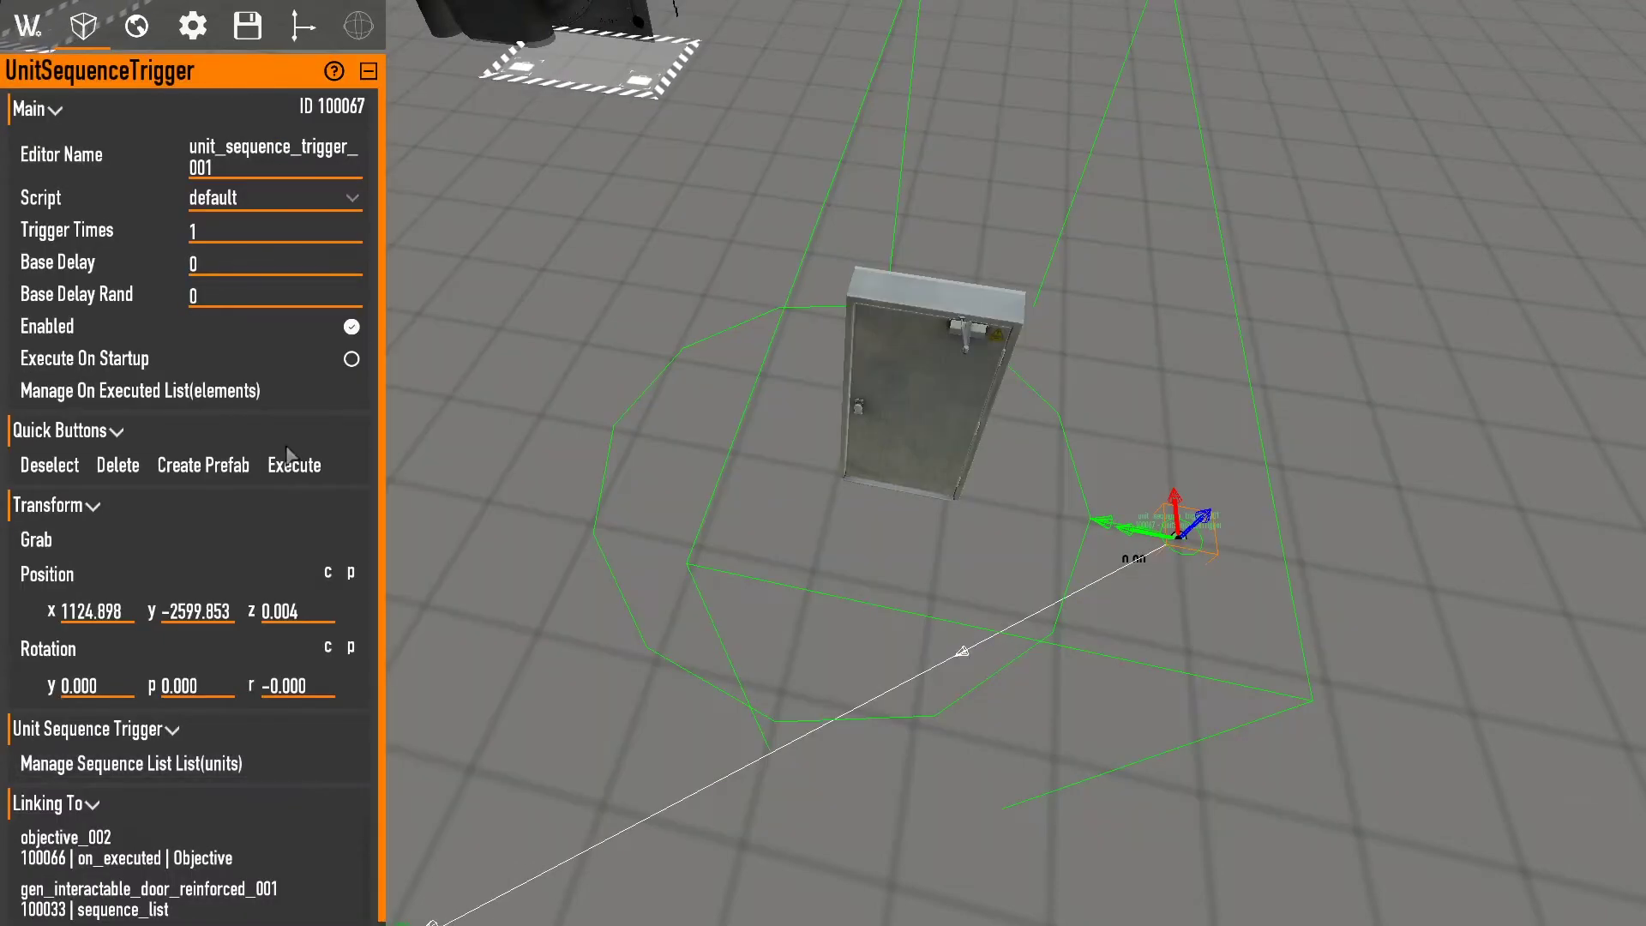
{"action": "left_click", "coordinate": [178, 764]}
{"action": "left_click", "coordinate": [1143, 129]}
{"action": "type", "text": "open_d"}
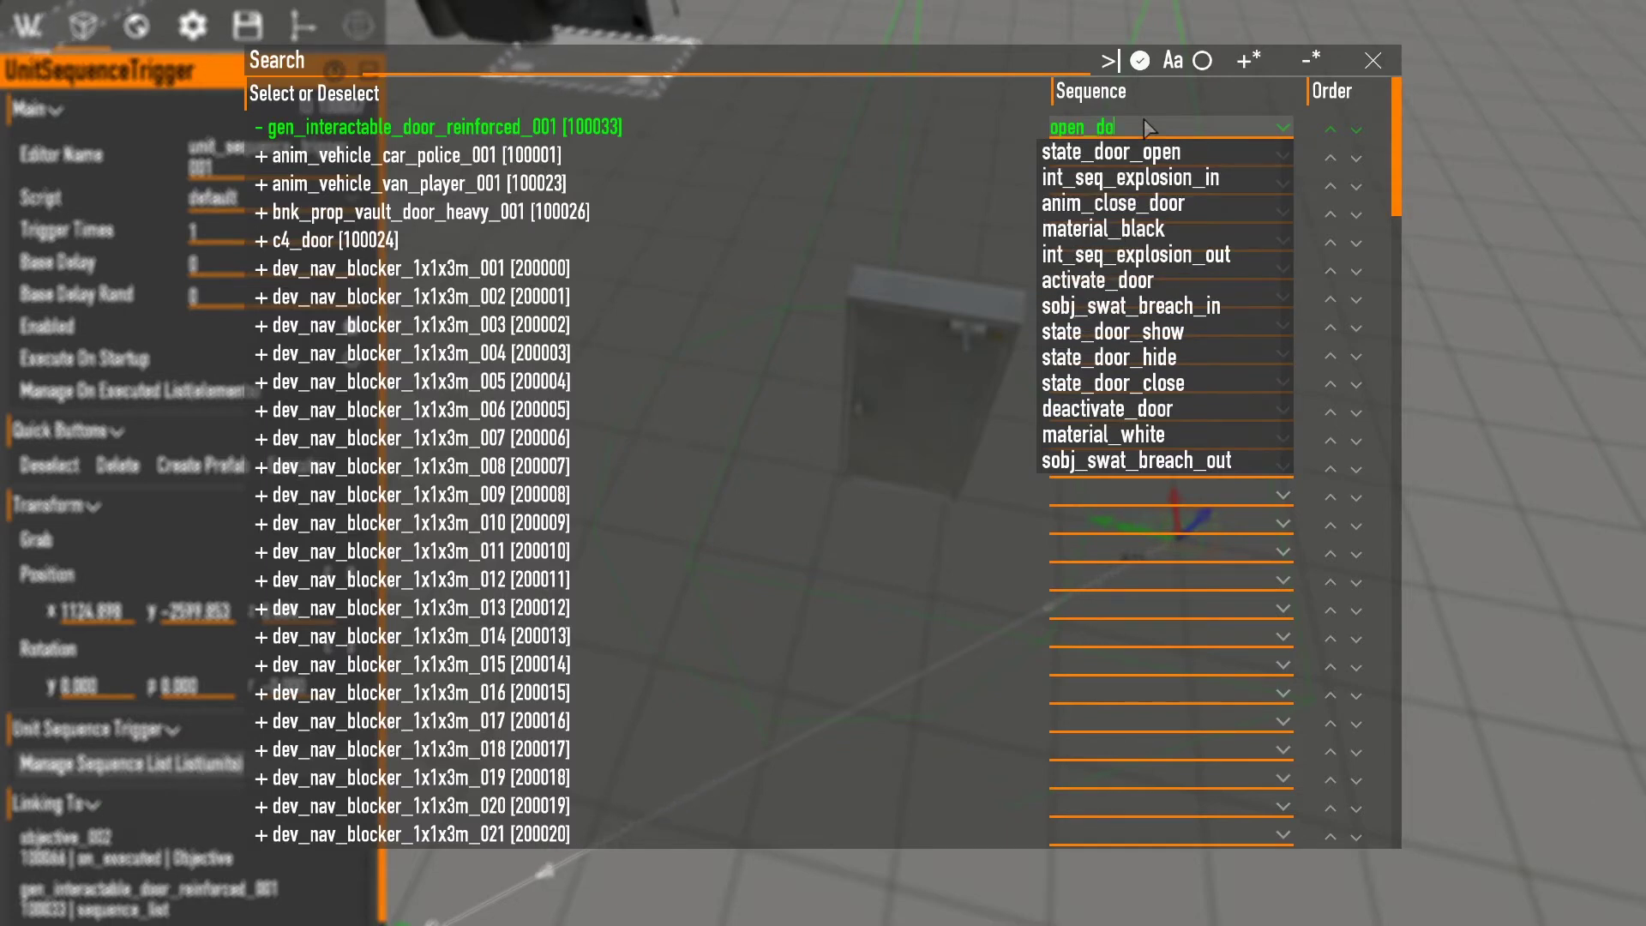
{"action": "type", "text": "or"}
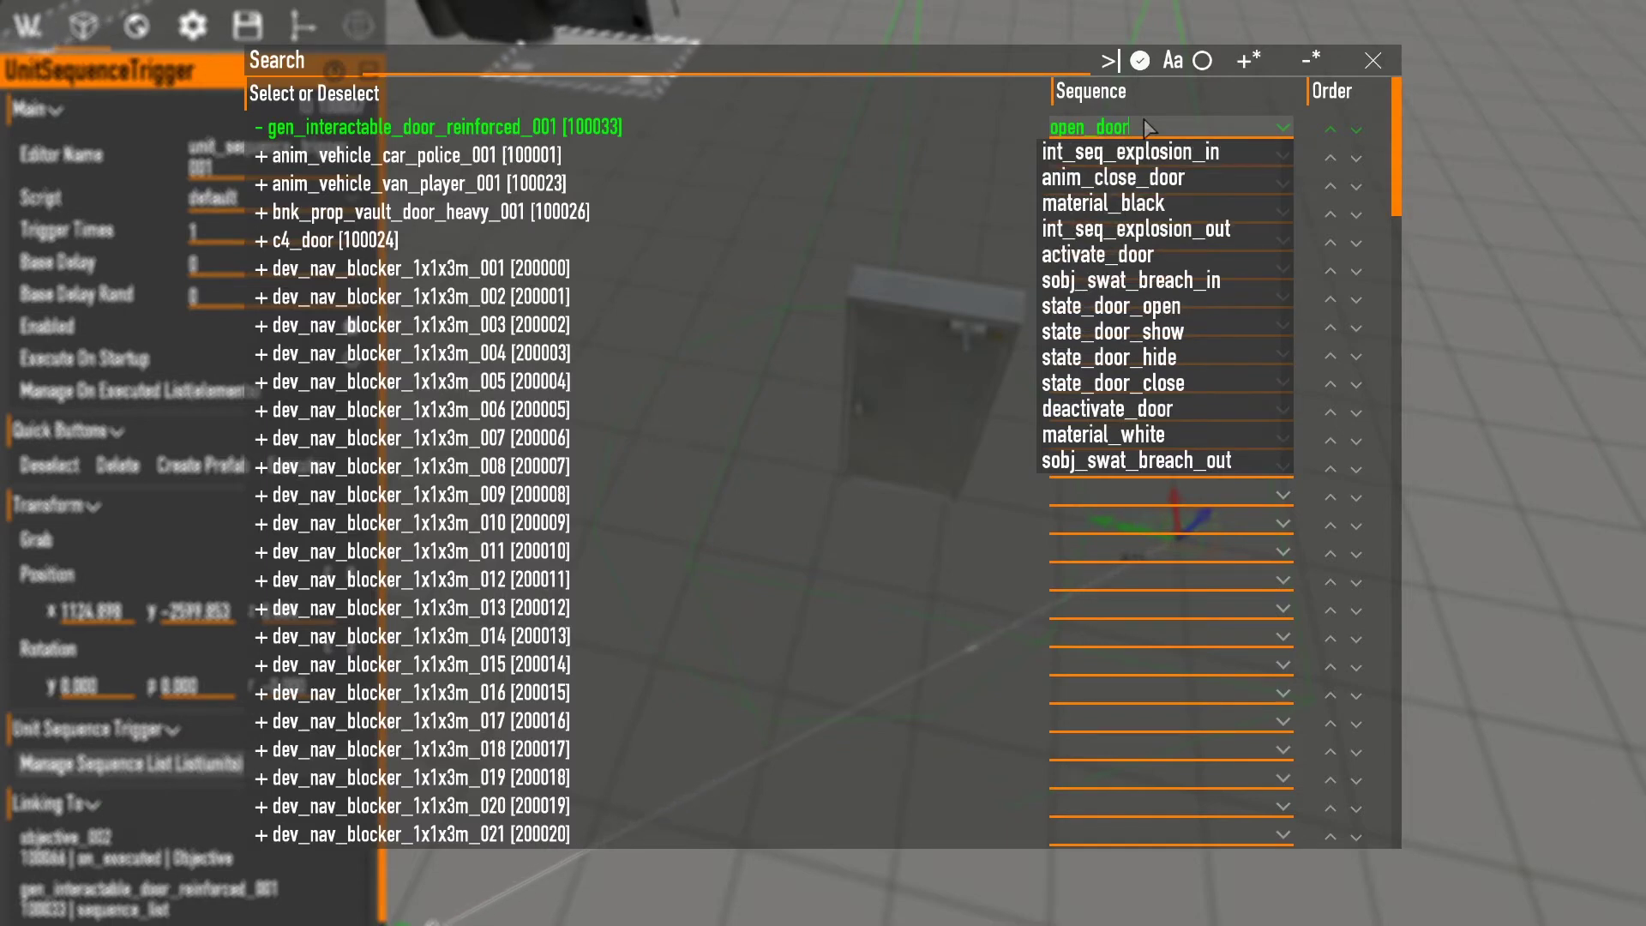
{"action": "left_click", "coordinate": [1137, 178]}
{"action": "left_click", "coordinate": [932, 176]}
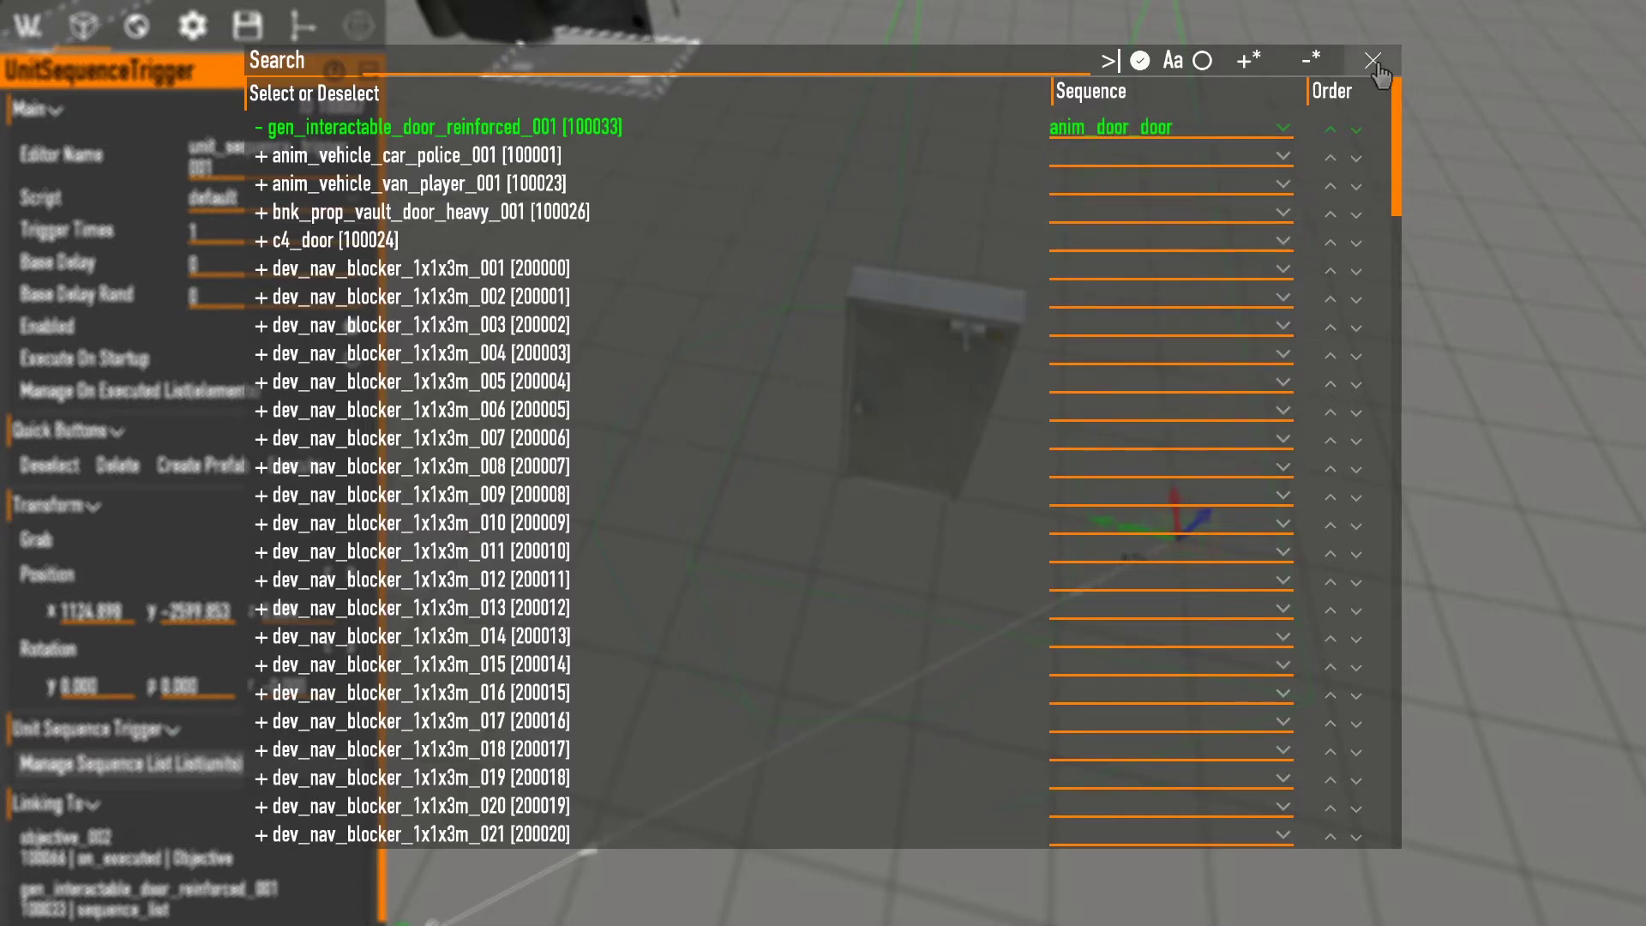
{"action": "left_click", "coordinate": [1372, 59]}
Restart the level and duplicate objective_002 into objective_003.
{"action": "key", "text": "Escape"}
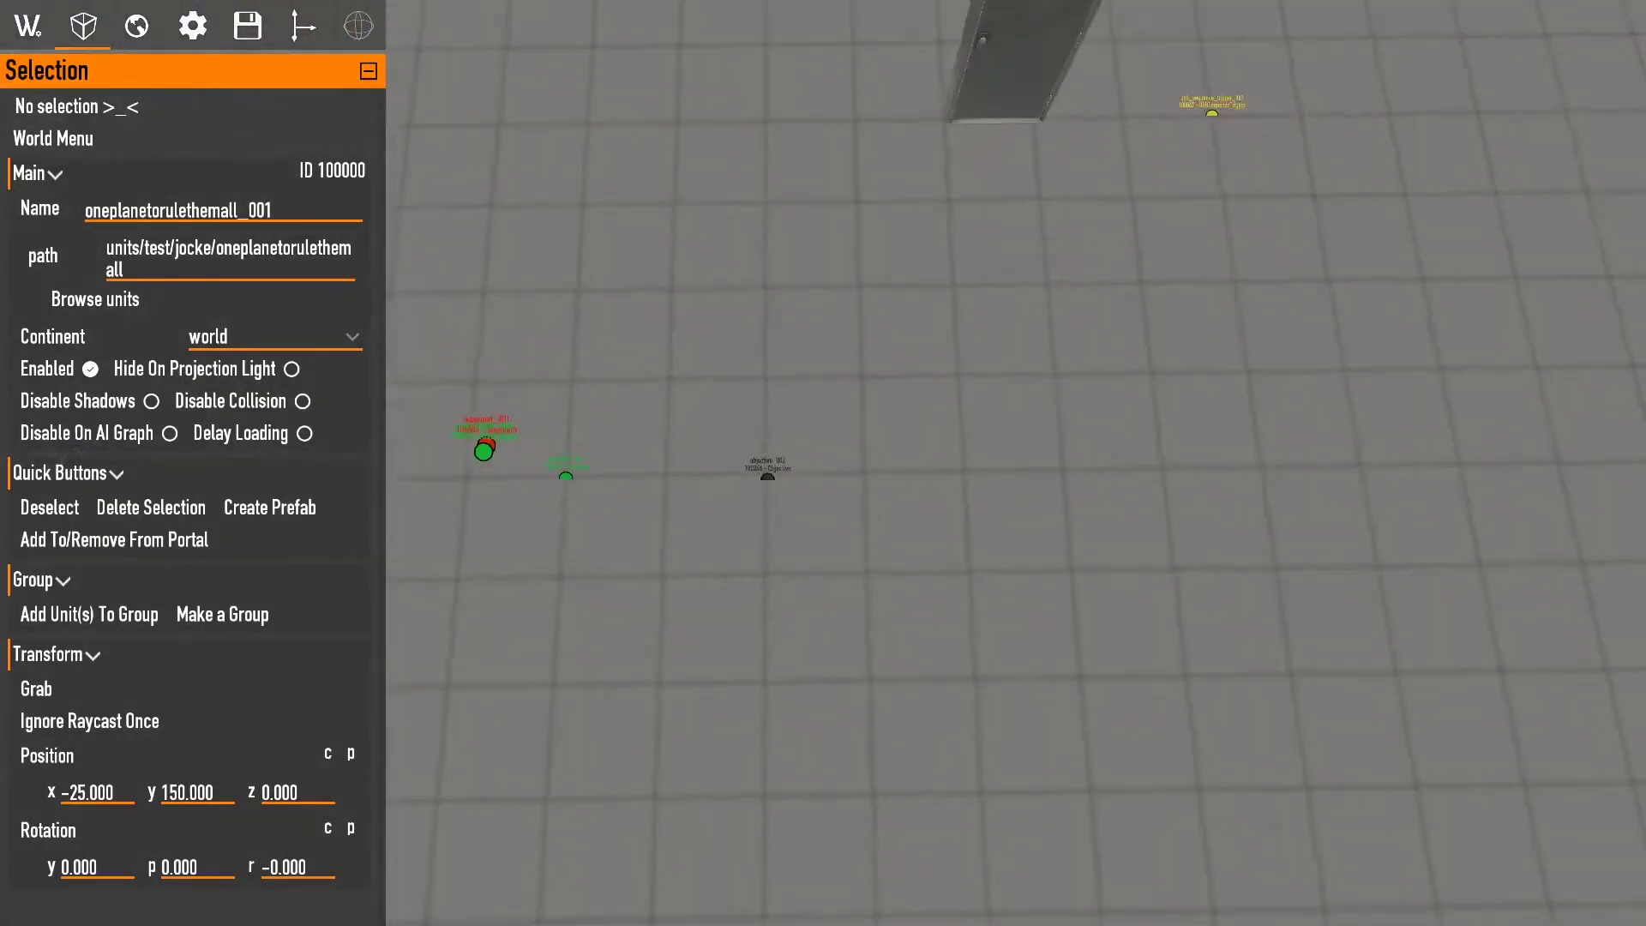
{"action": "left_click", "coordinate": [720, 504]}
{"action": "key", "text": "ctrl+d"}
Switch objective_003's state to complete.
{"action": "left_click", "coordinate": [747, 596]}
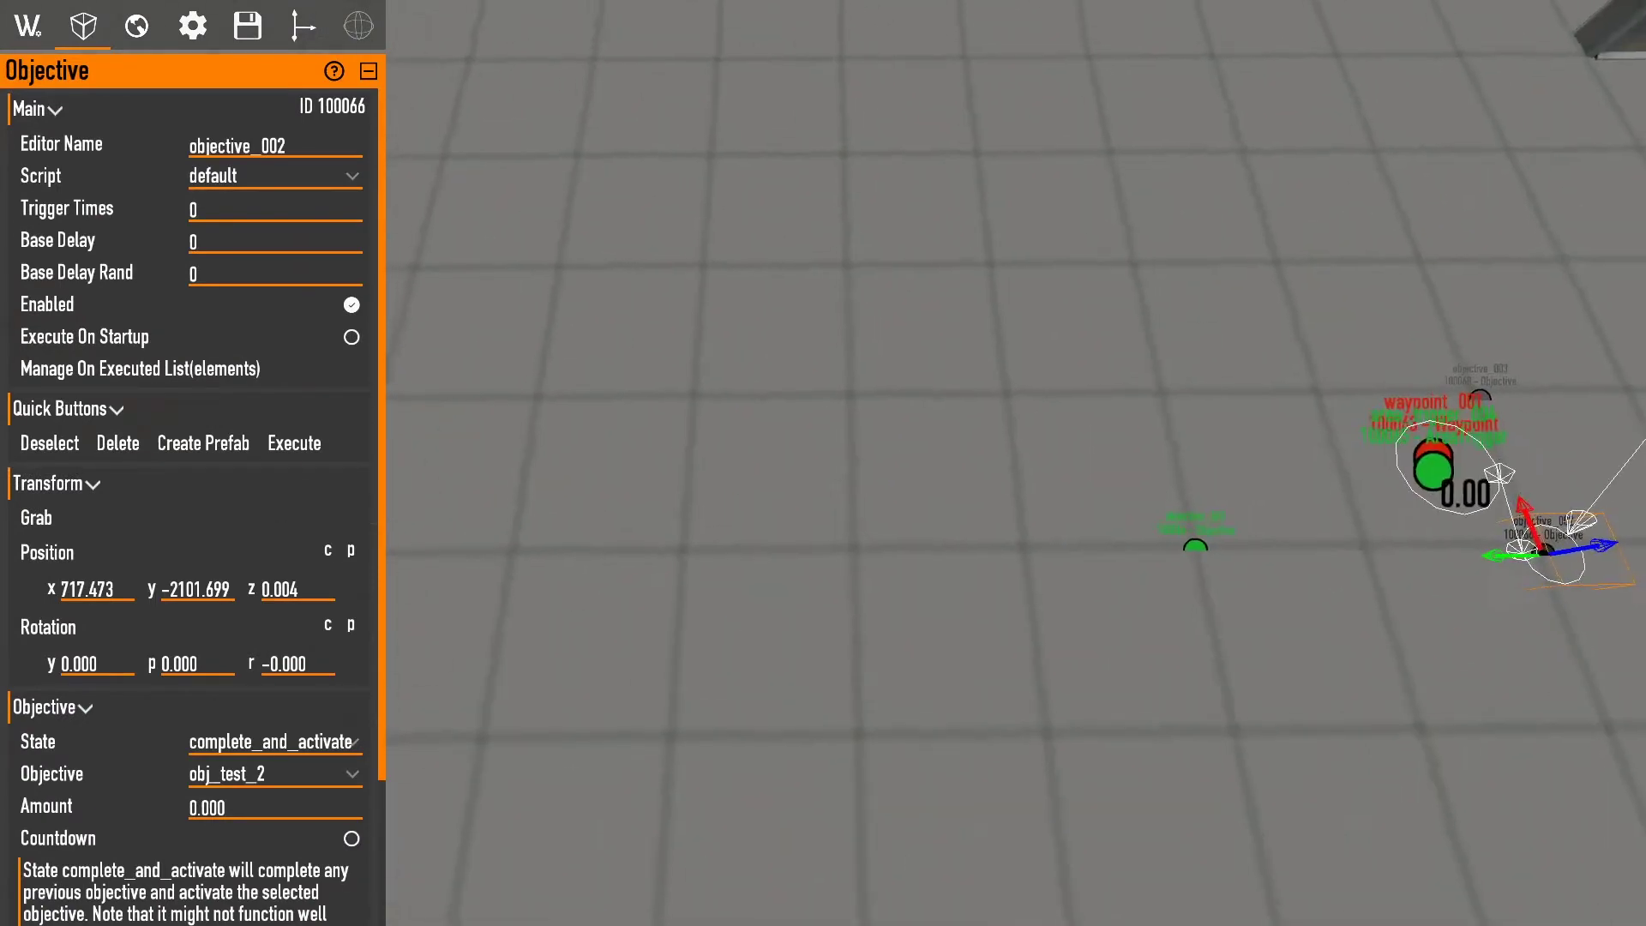
{"action": "left_click", "coordinate": [896, 444]}
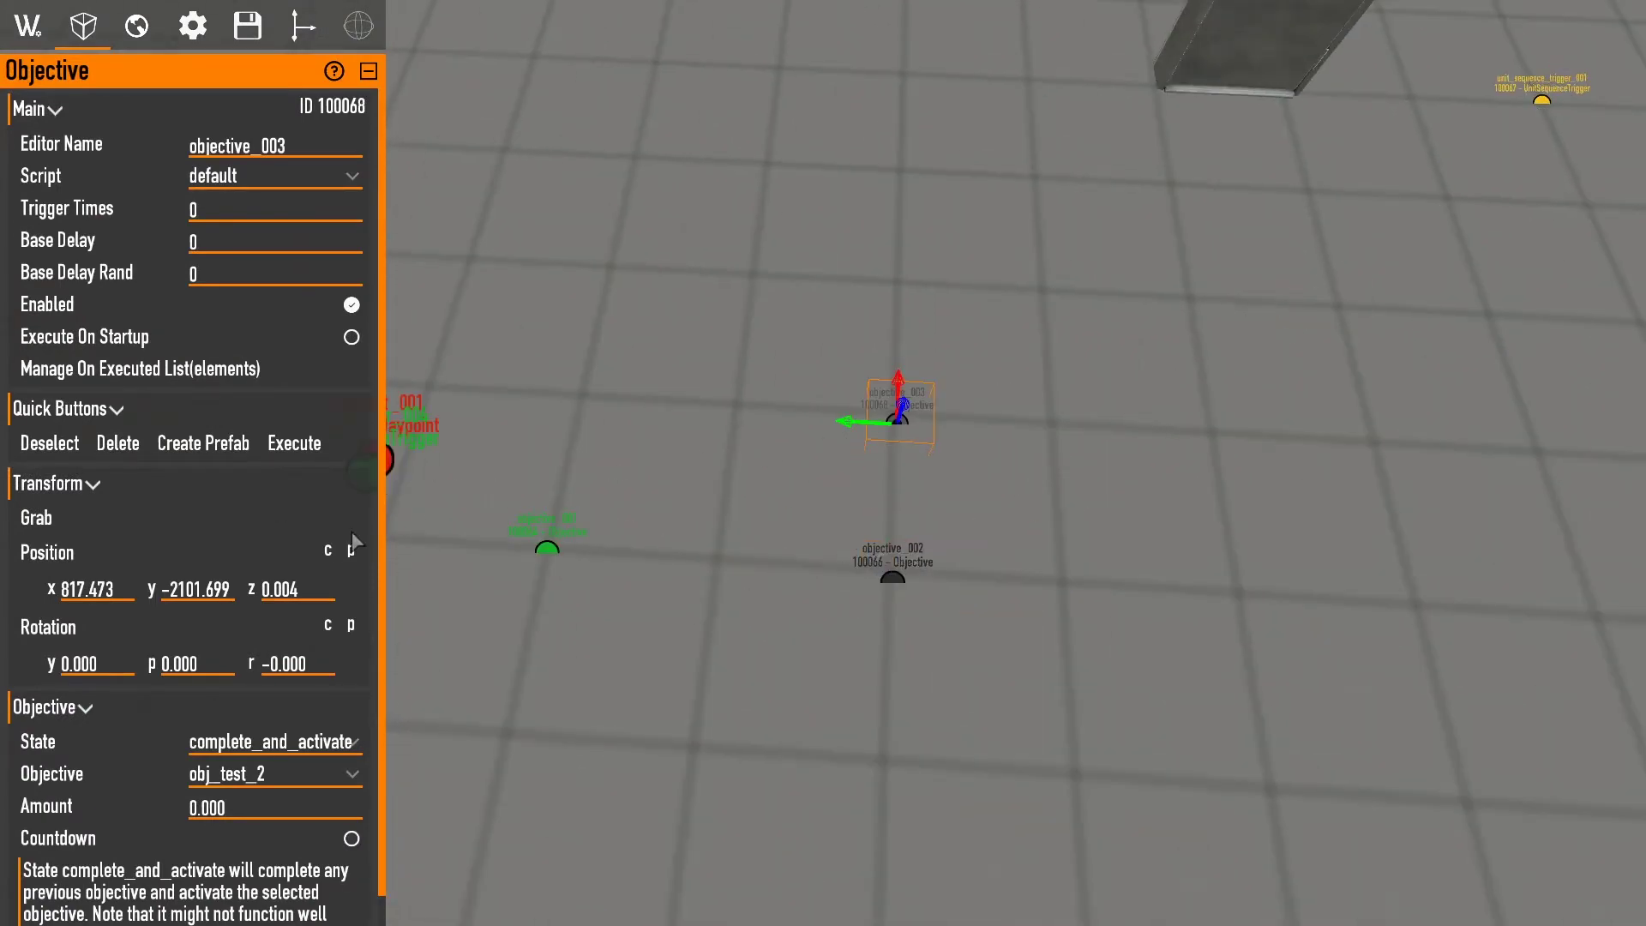
{"action": "left_click", "coordinate": [321, 746]}
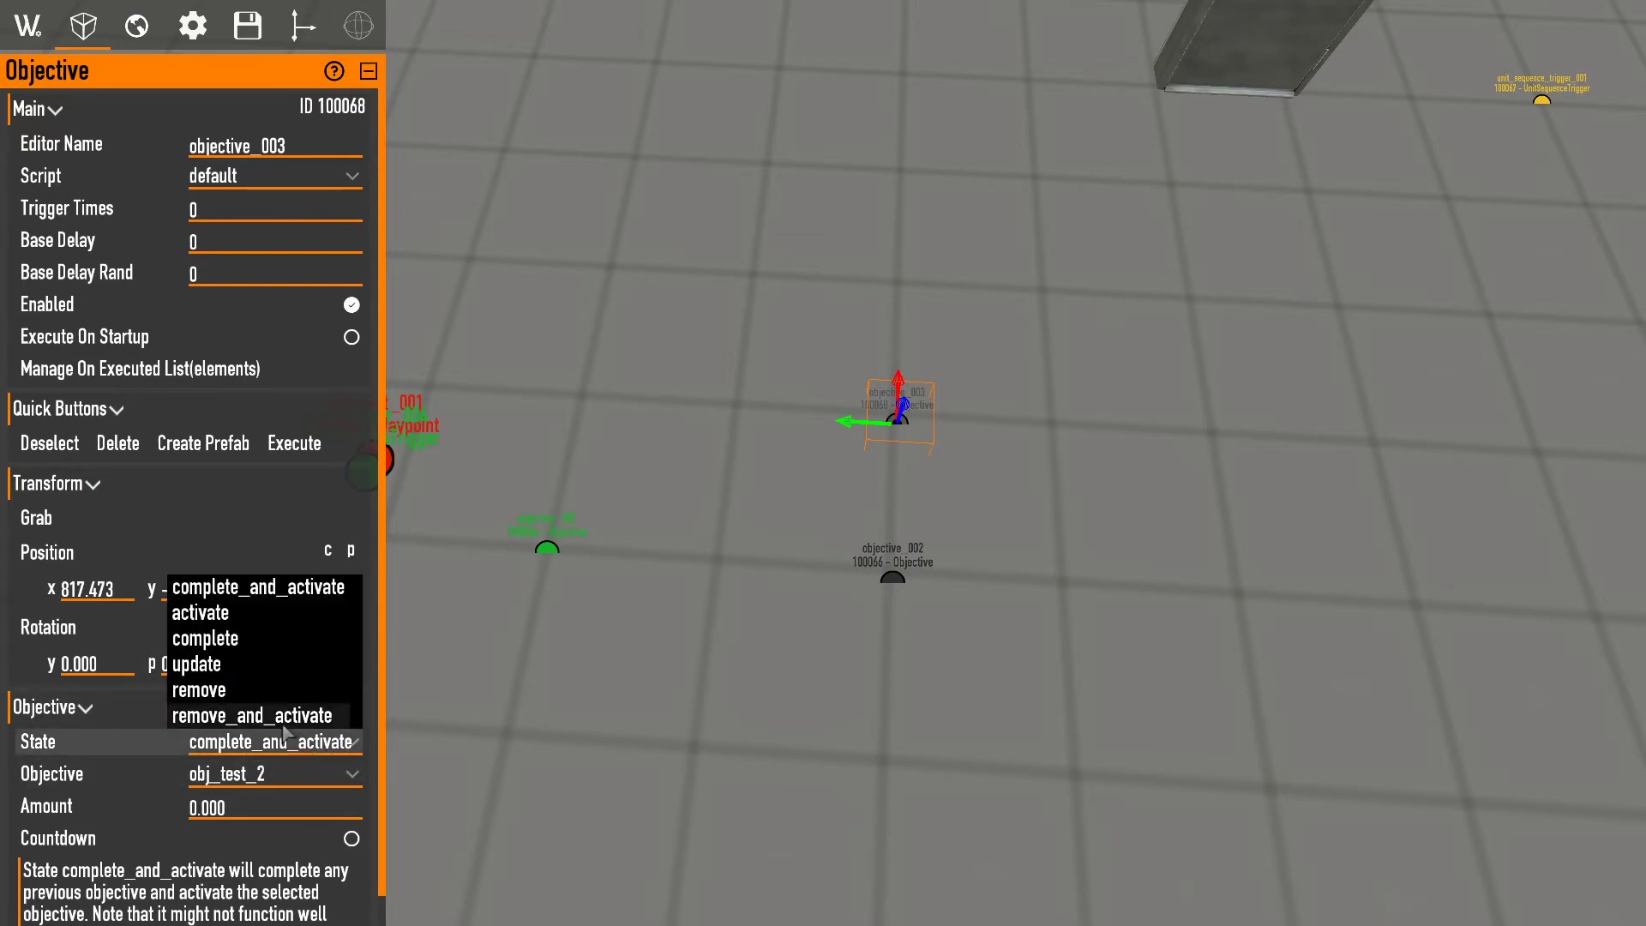
{"action": "left_click", "coordinate": [206, 638]}
{"action": "right_click_drag", "start_coordinate": [205, 638], "coordinate": [637, 574]}
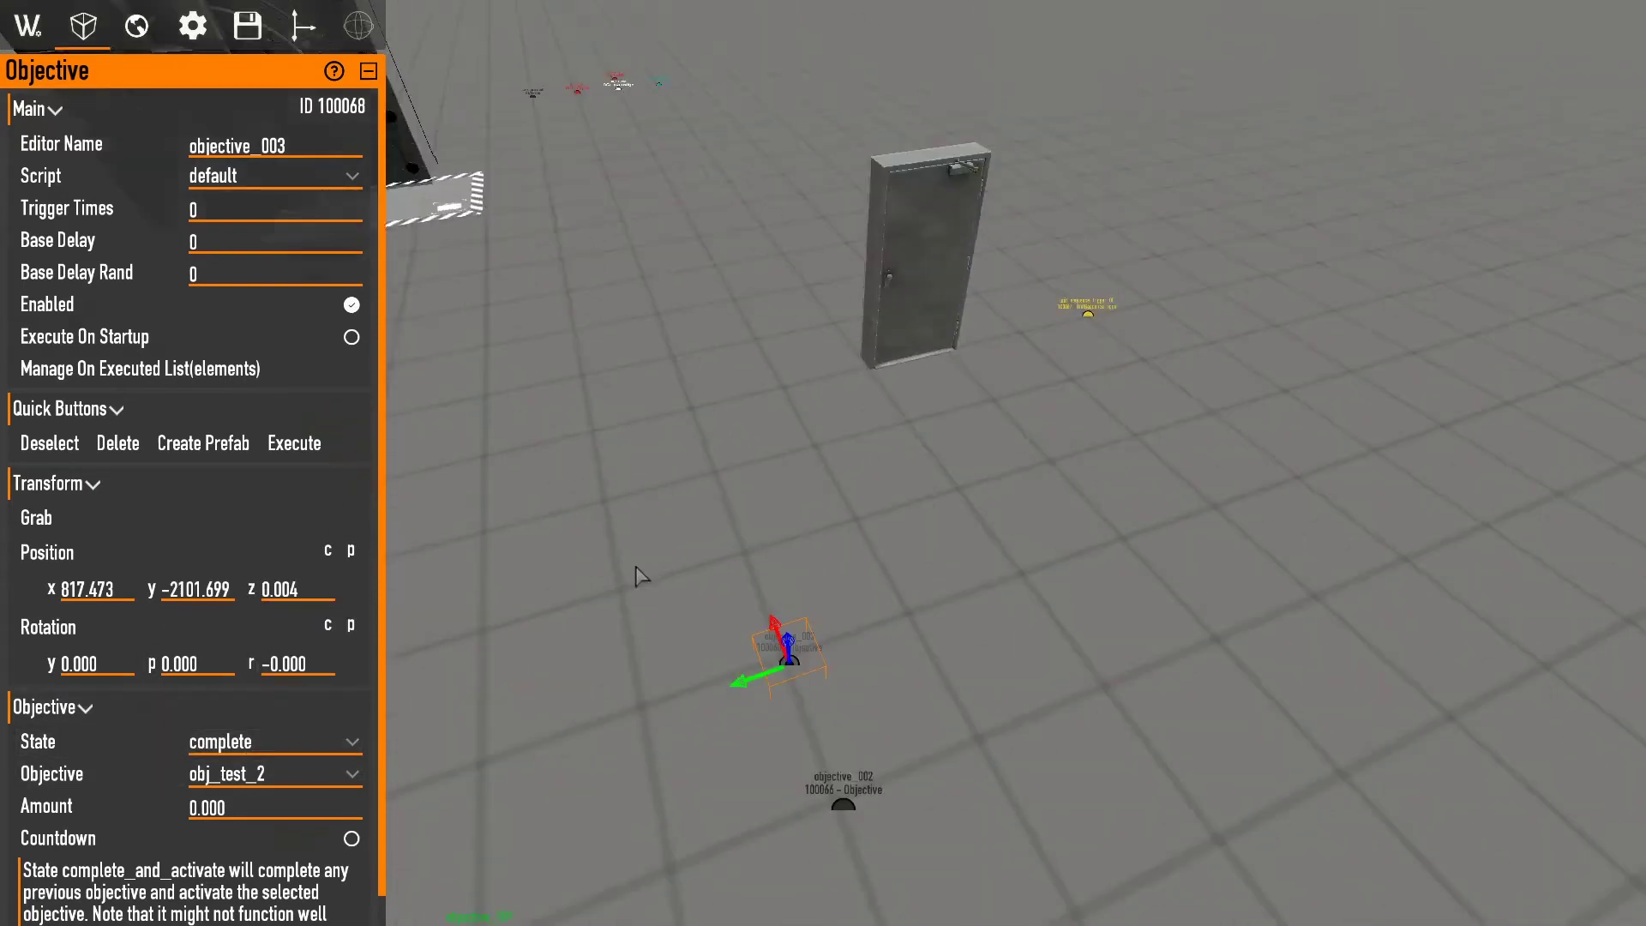
Replace objective_002 with objective_003 in unit_sequence_trigger_001's on-executed list.
{"action": "left_click", "coordinate": [1091, 324]}
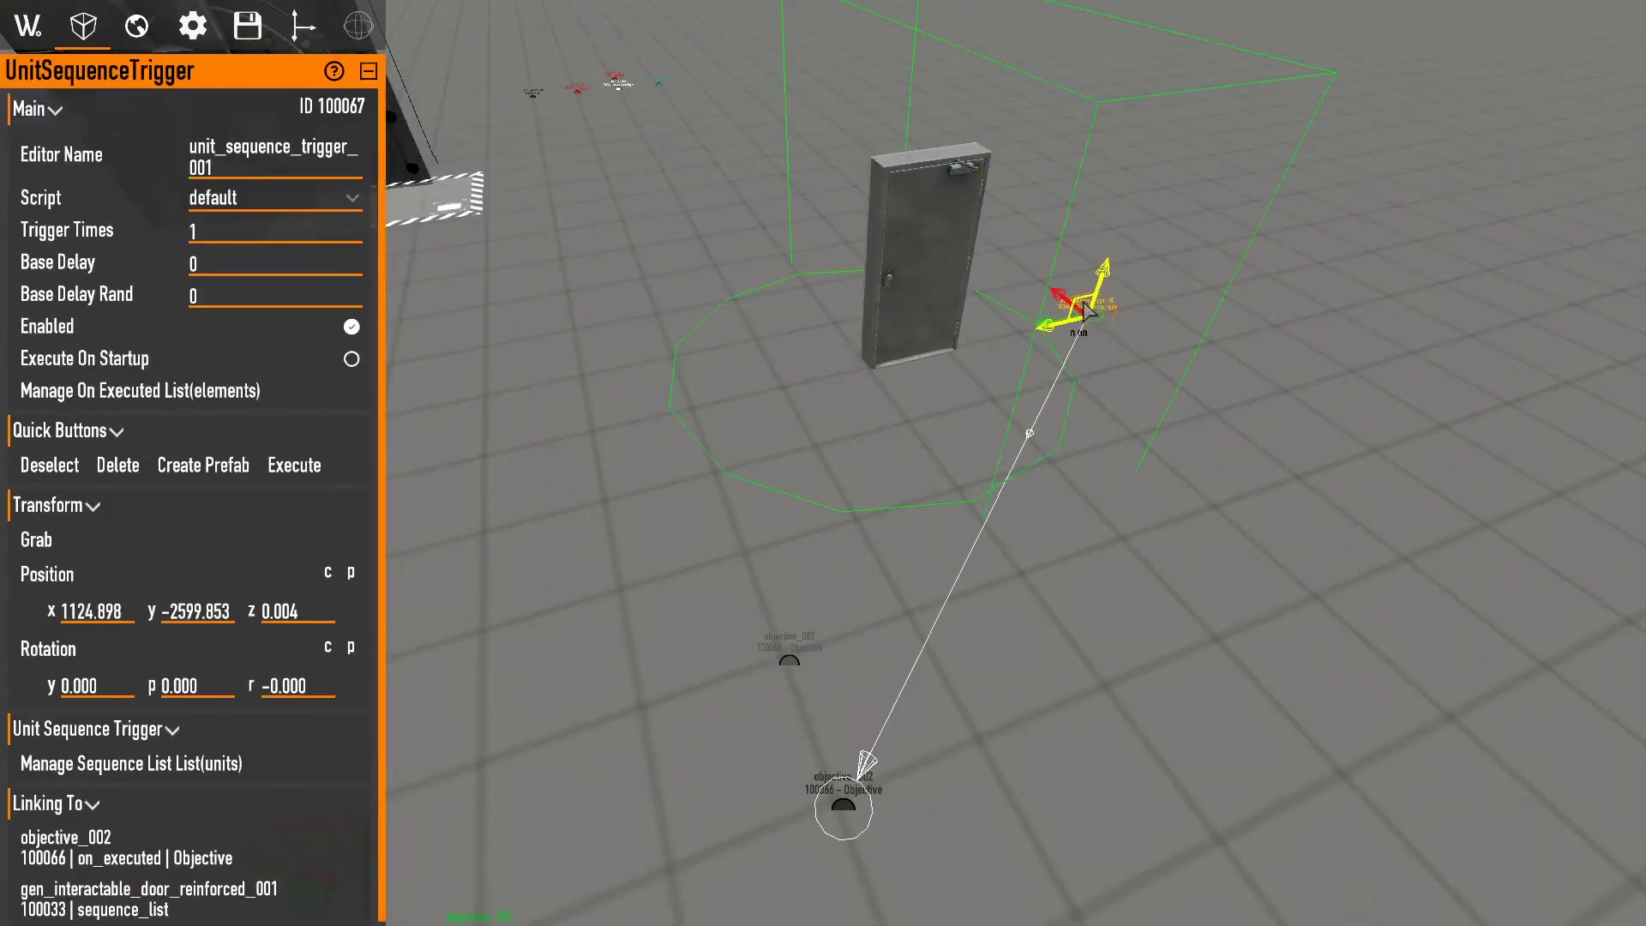
{"action": "left_click", "coordinate": [251, 389]}
{"action": "left_click", "coordinate": [359, 124]}
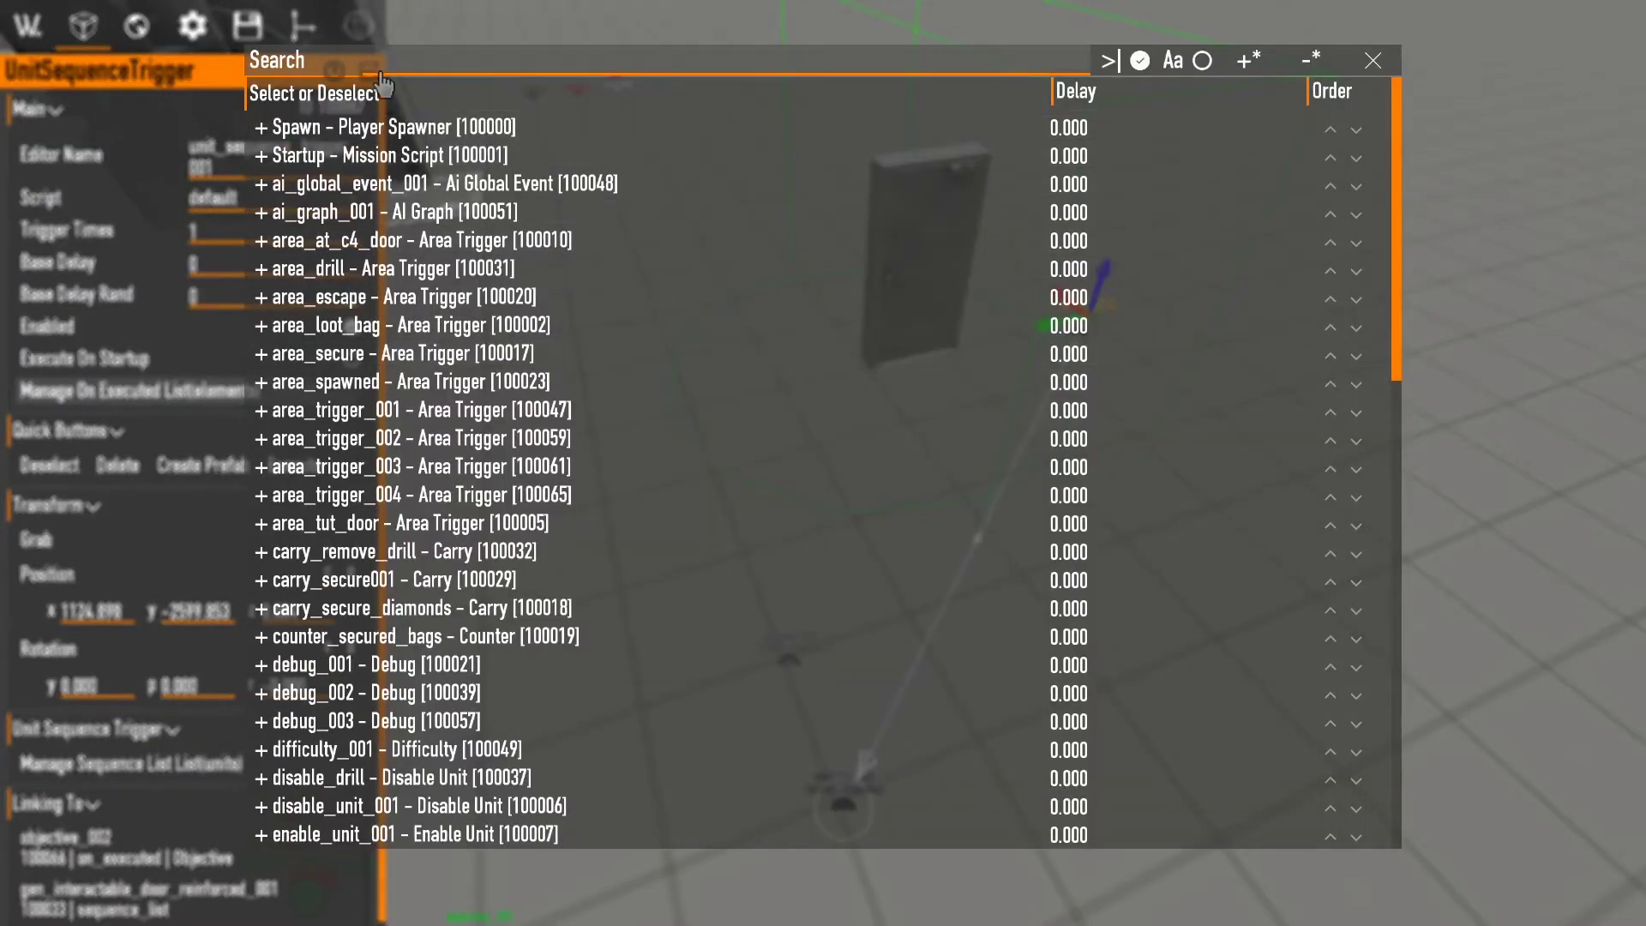
{"action": "type", "text": "obje"}
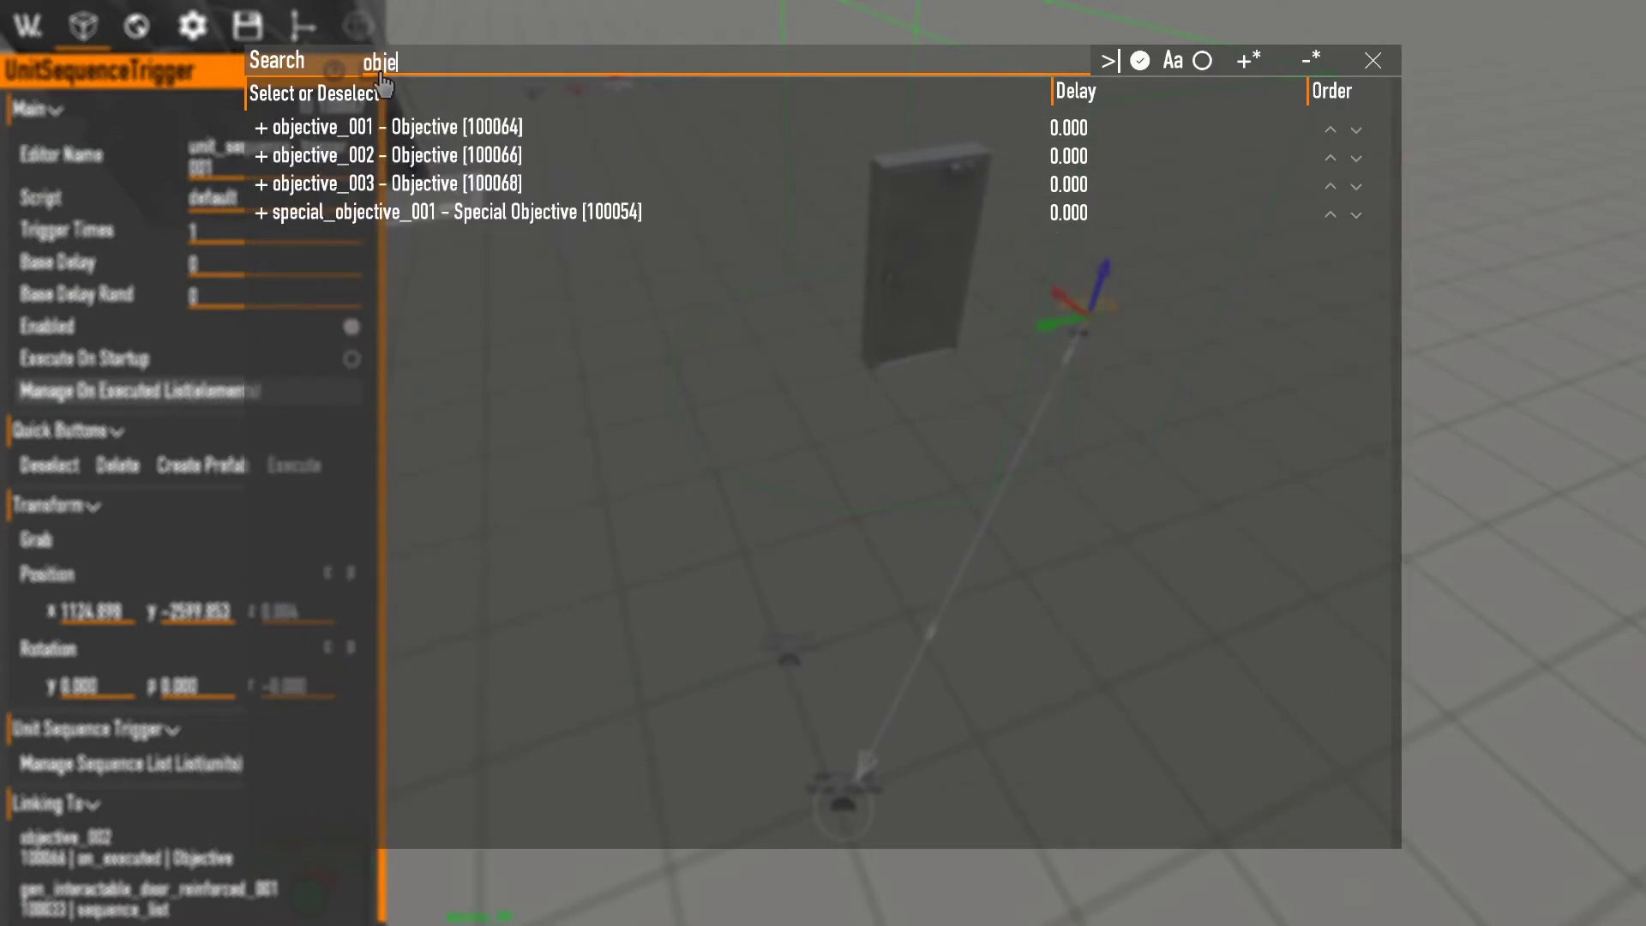
{"action": "left_click", "coordinate": [387, 183]}
{"action": "key", "text": "Escape"}
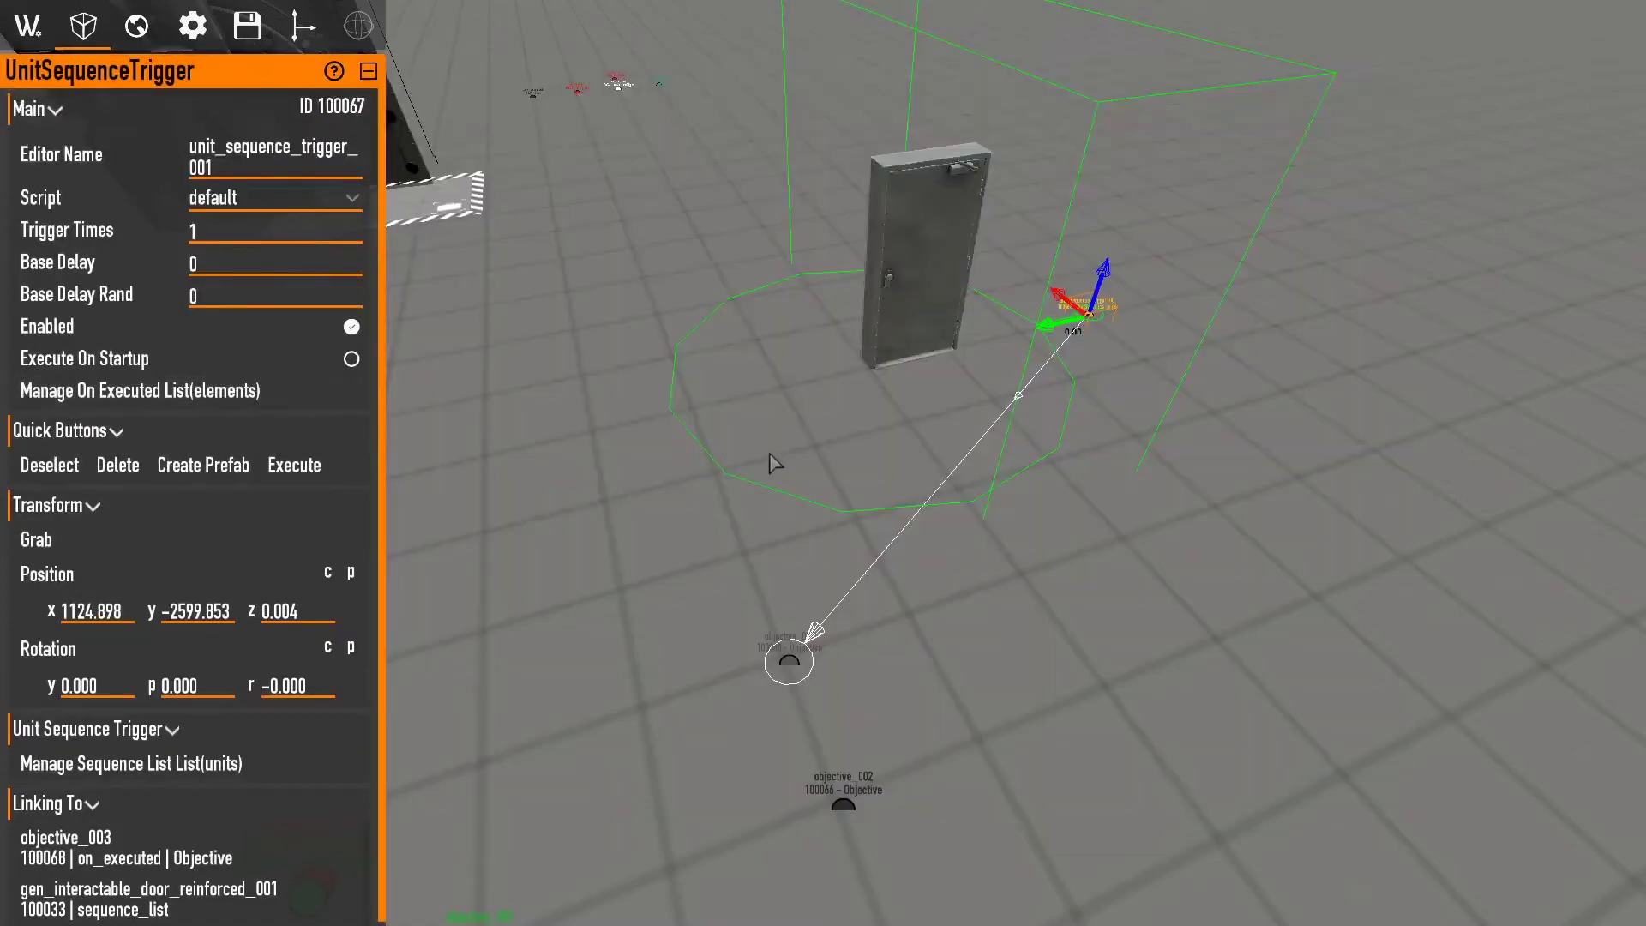
Look around the test level and check current objectives on the Tab stats screen.
{"action": "right_click_drag", "start_coordinate": [766, 461], "coordinate": [617, 450]}
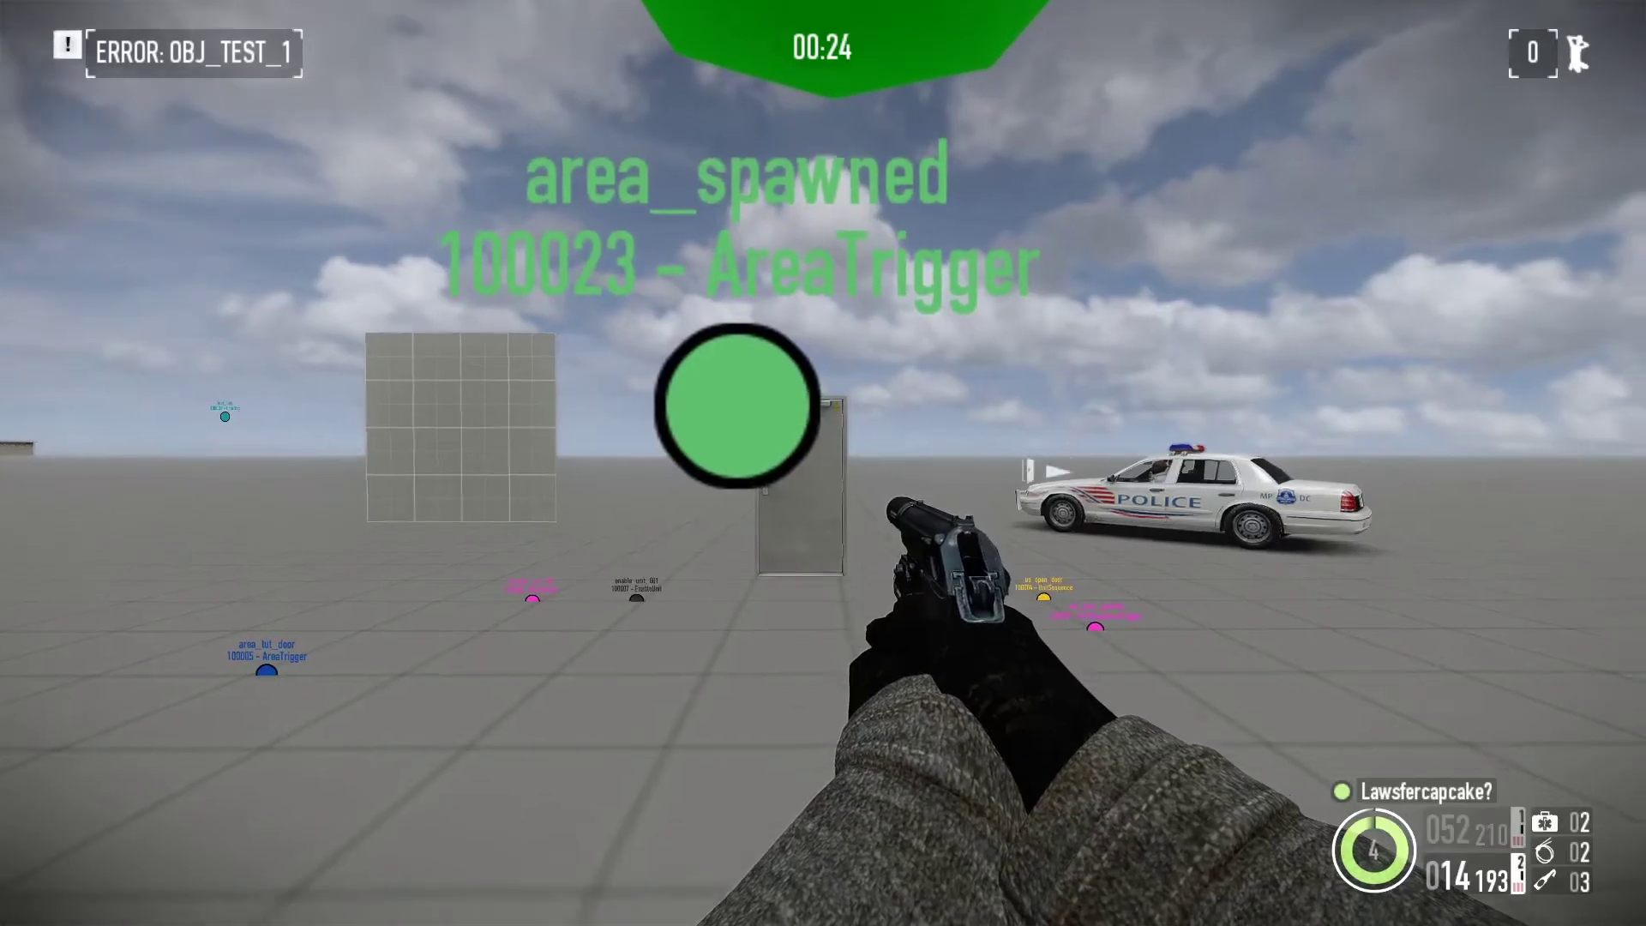
{"action": "key", "text": "s"}
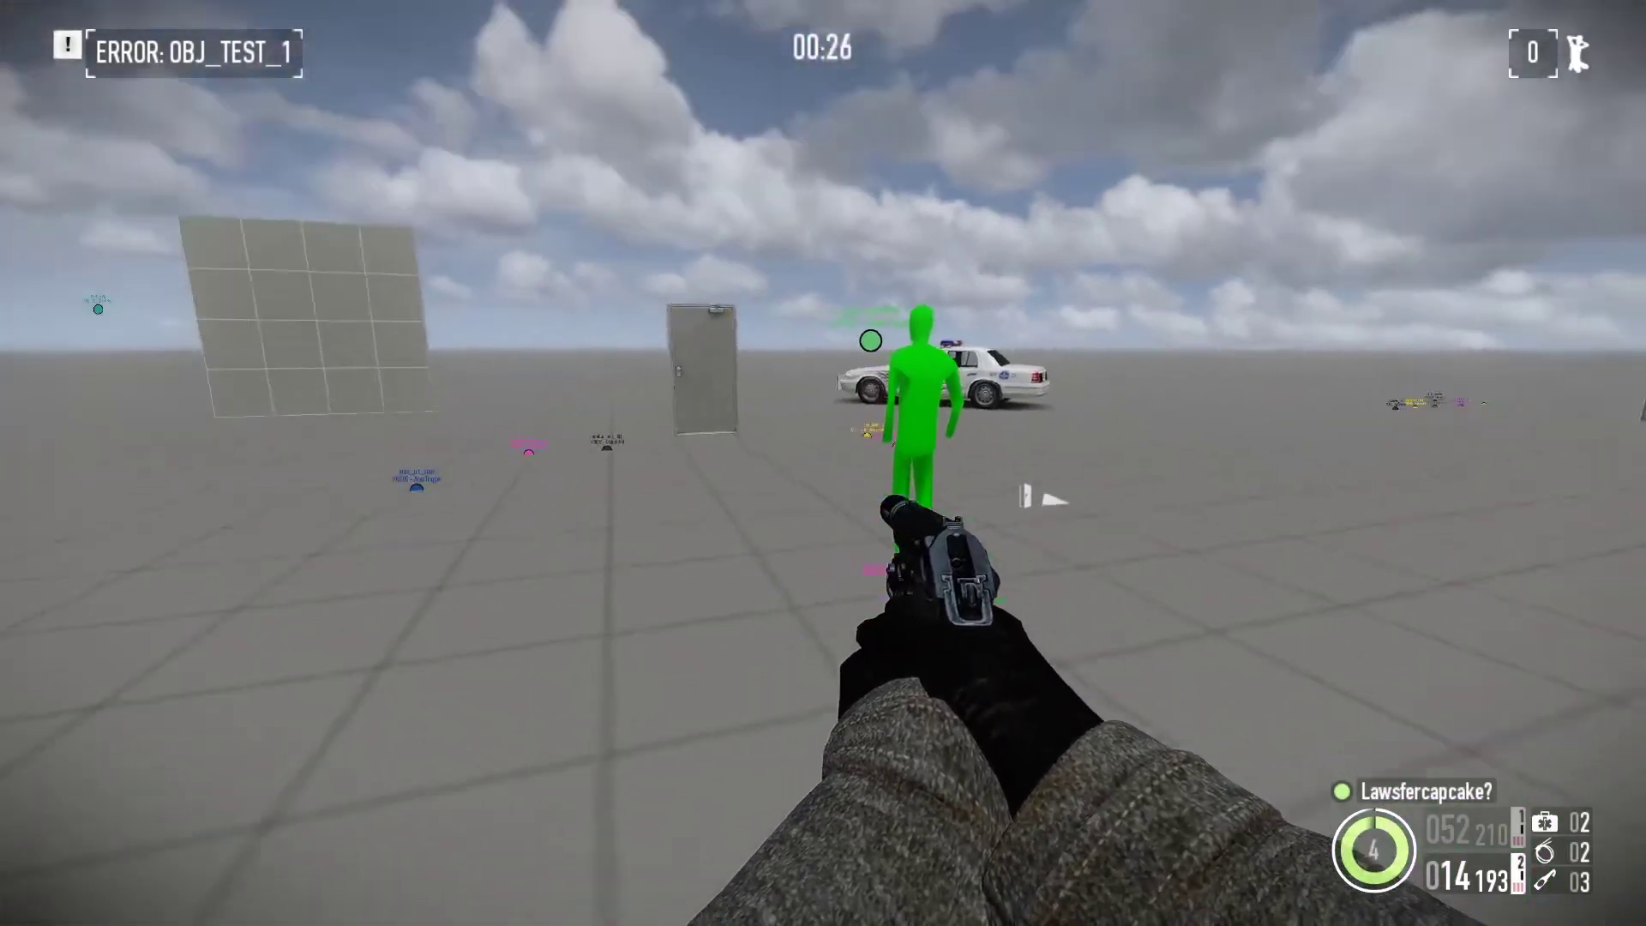
{"action": "key", "text": "Tab"}
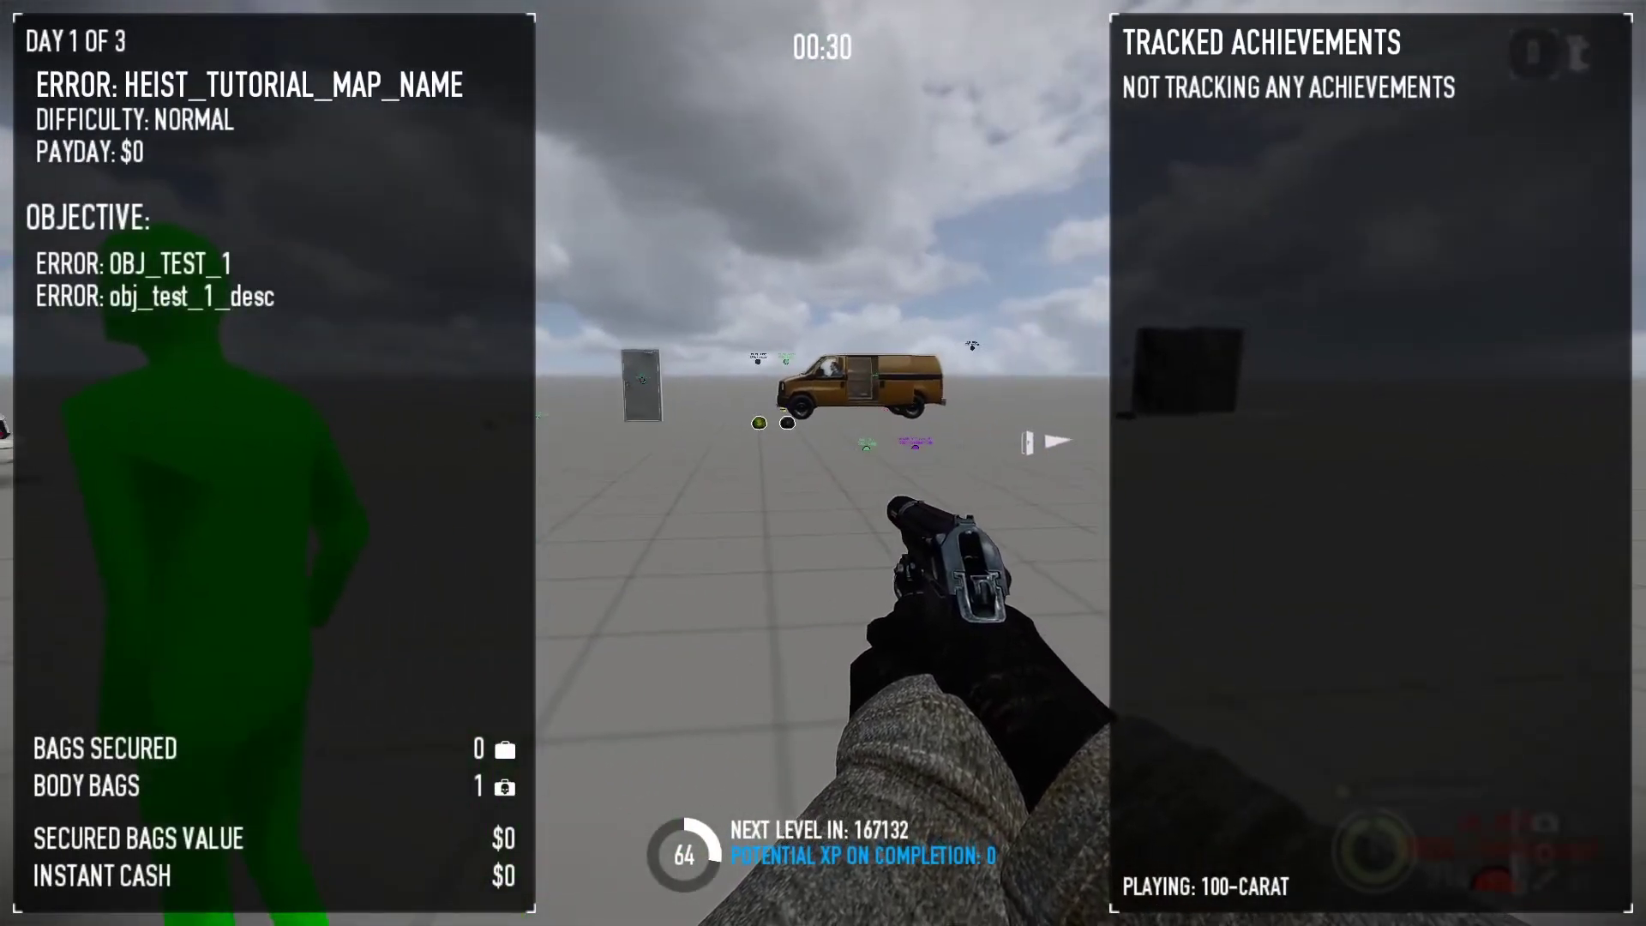
{"action": "key", "text": "Tab"}
Walk to the objective marker to activate obj_test_2, then lockpick the reinforced door.
{"action": "key", "text": "w"}
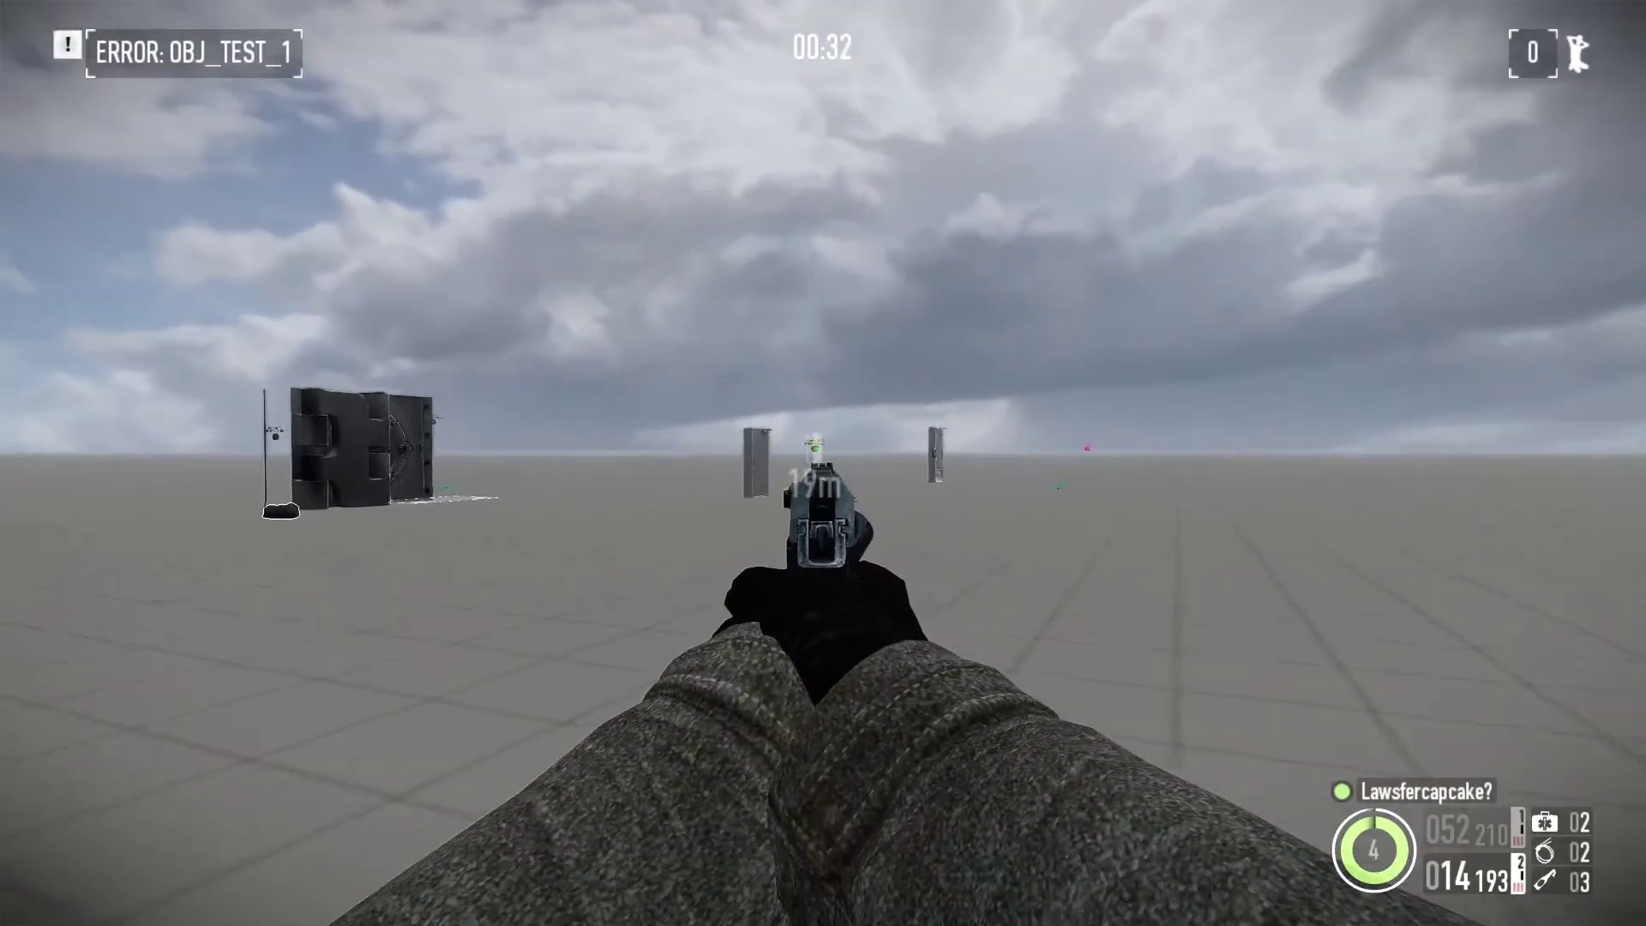
{"action": "key", "text": "w"}
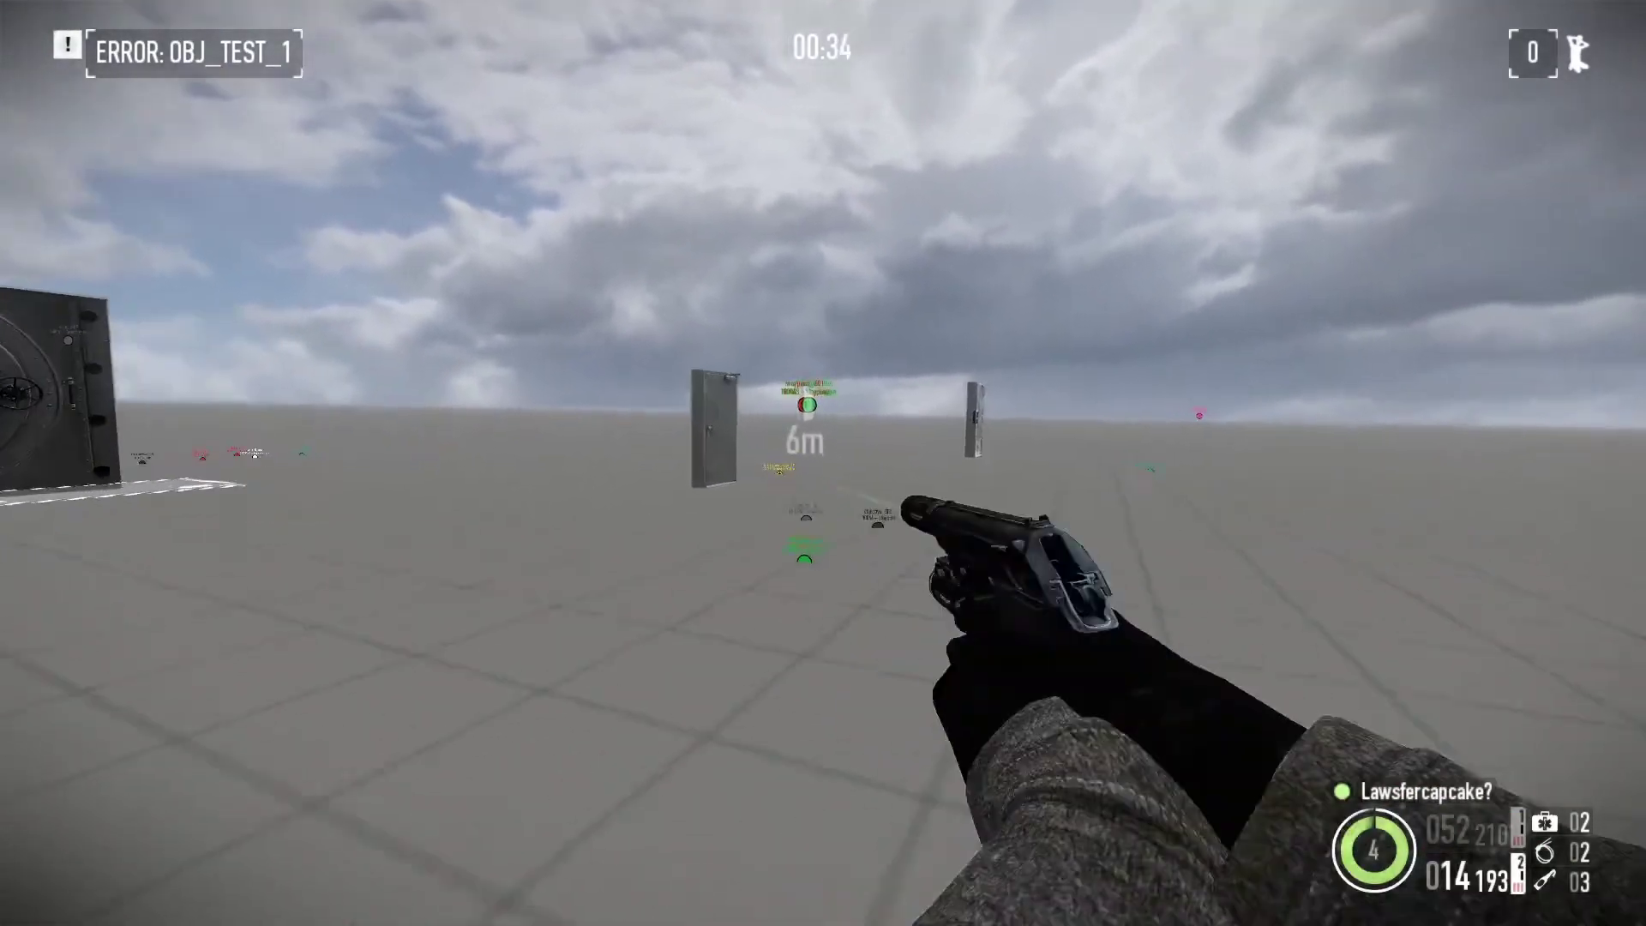
{"action": "key", "text": "w"}
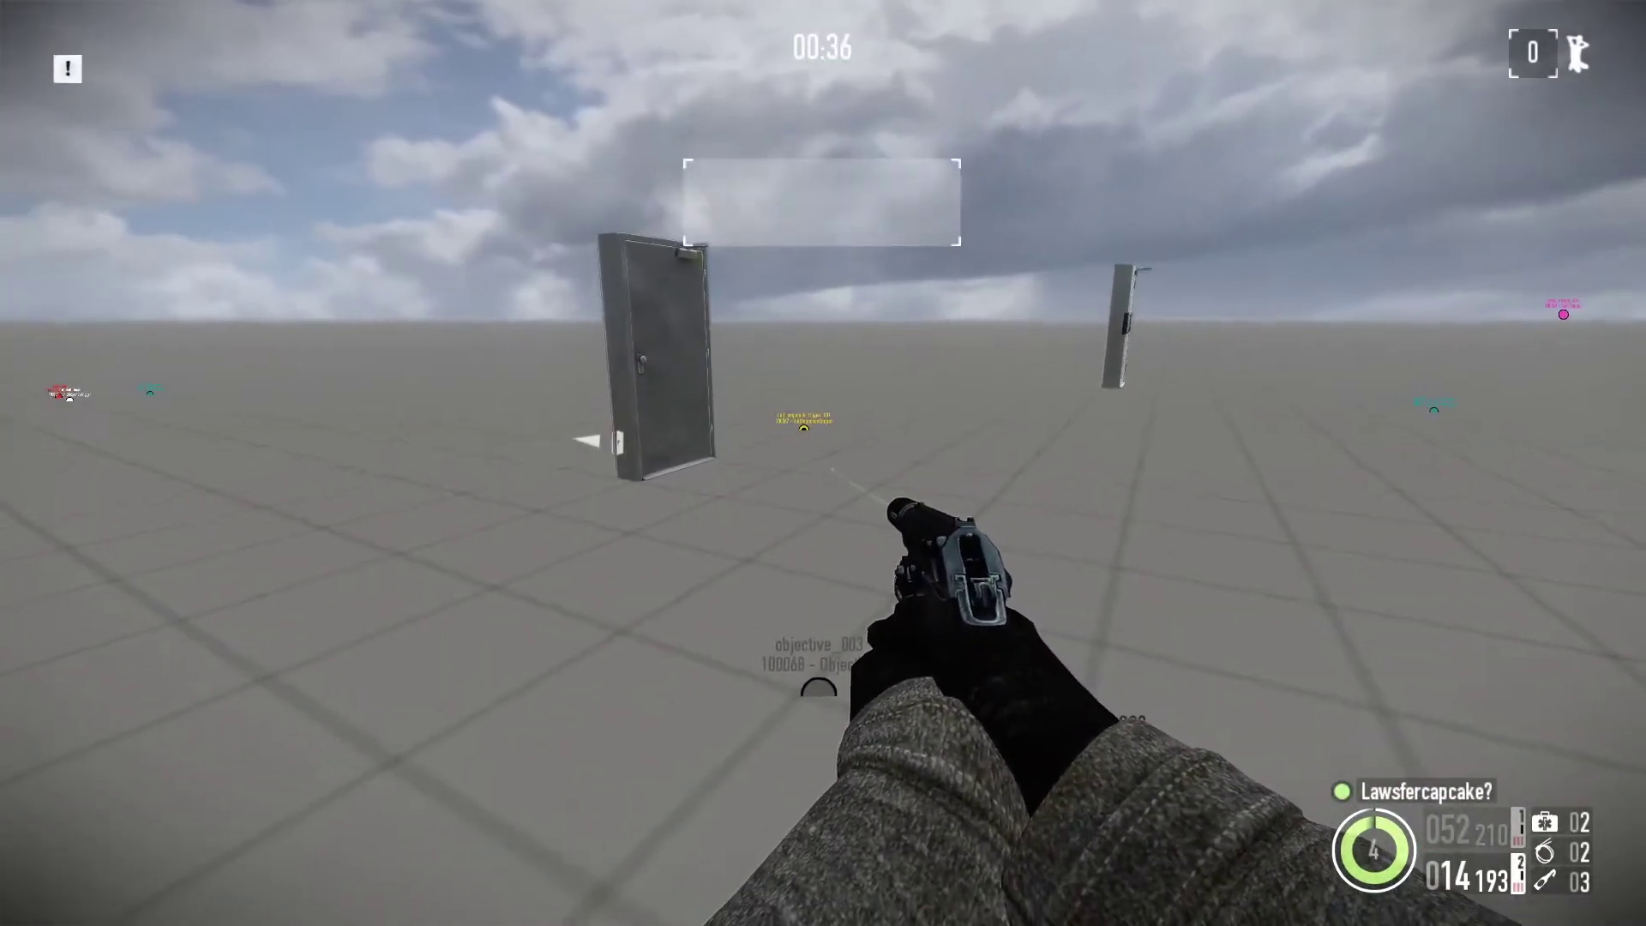
{"action": "key", "text": "w"}
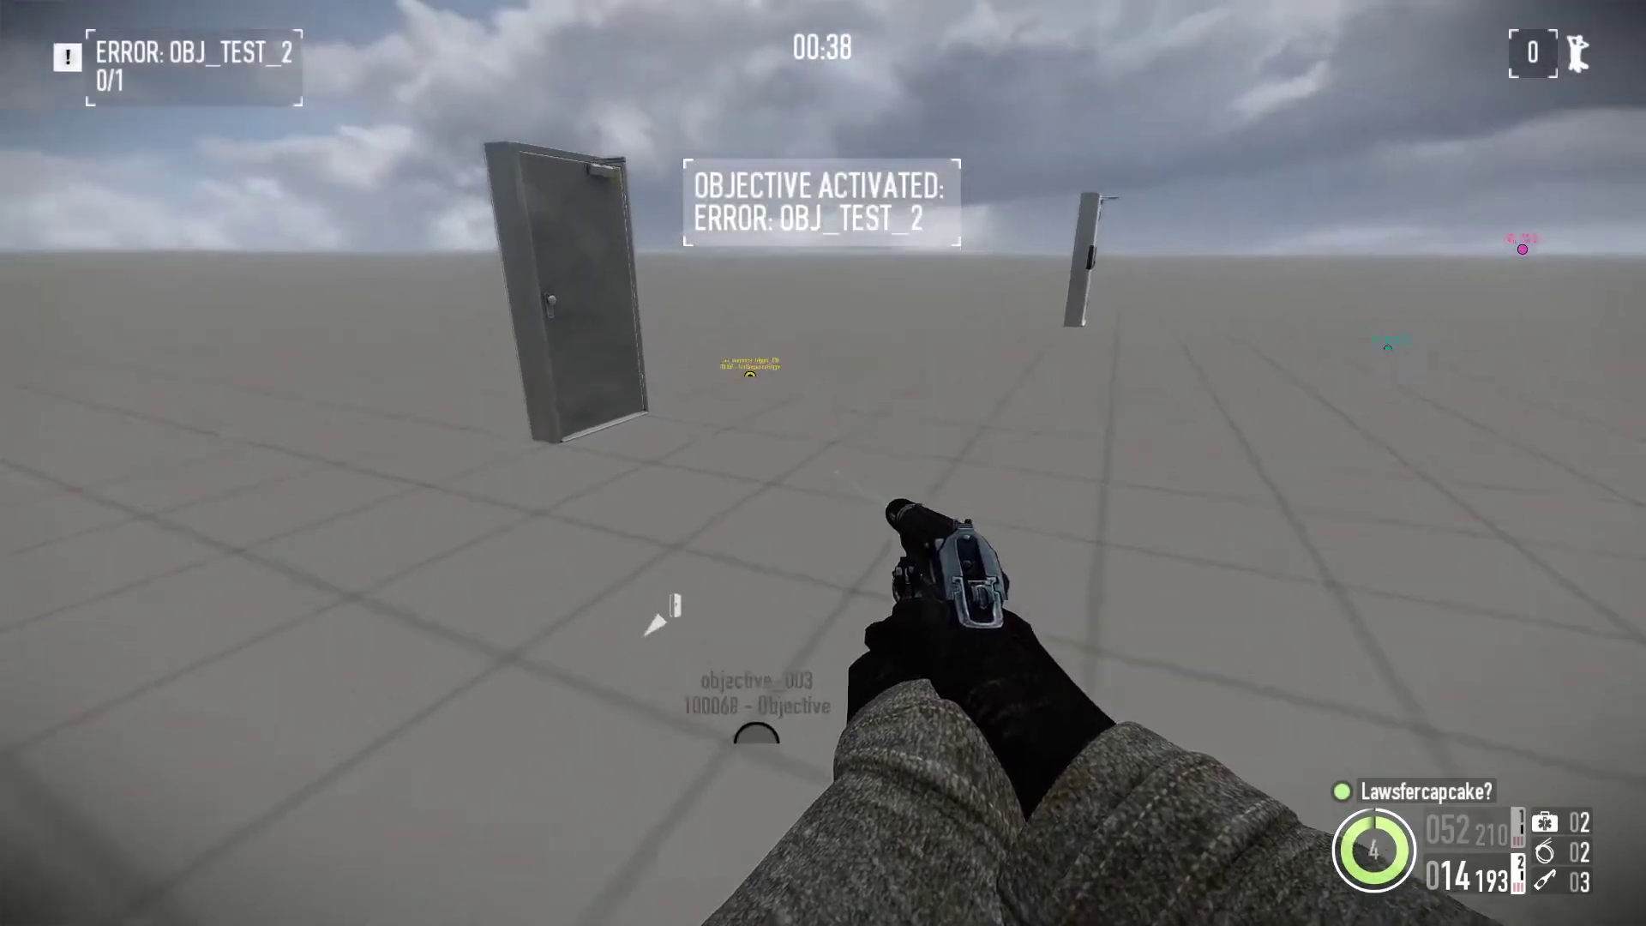
{"action": "key", "text": "e"}
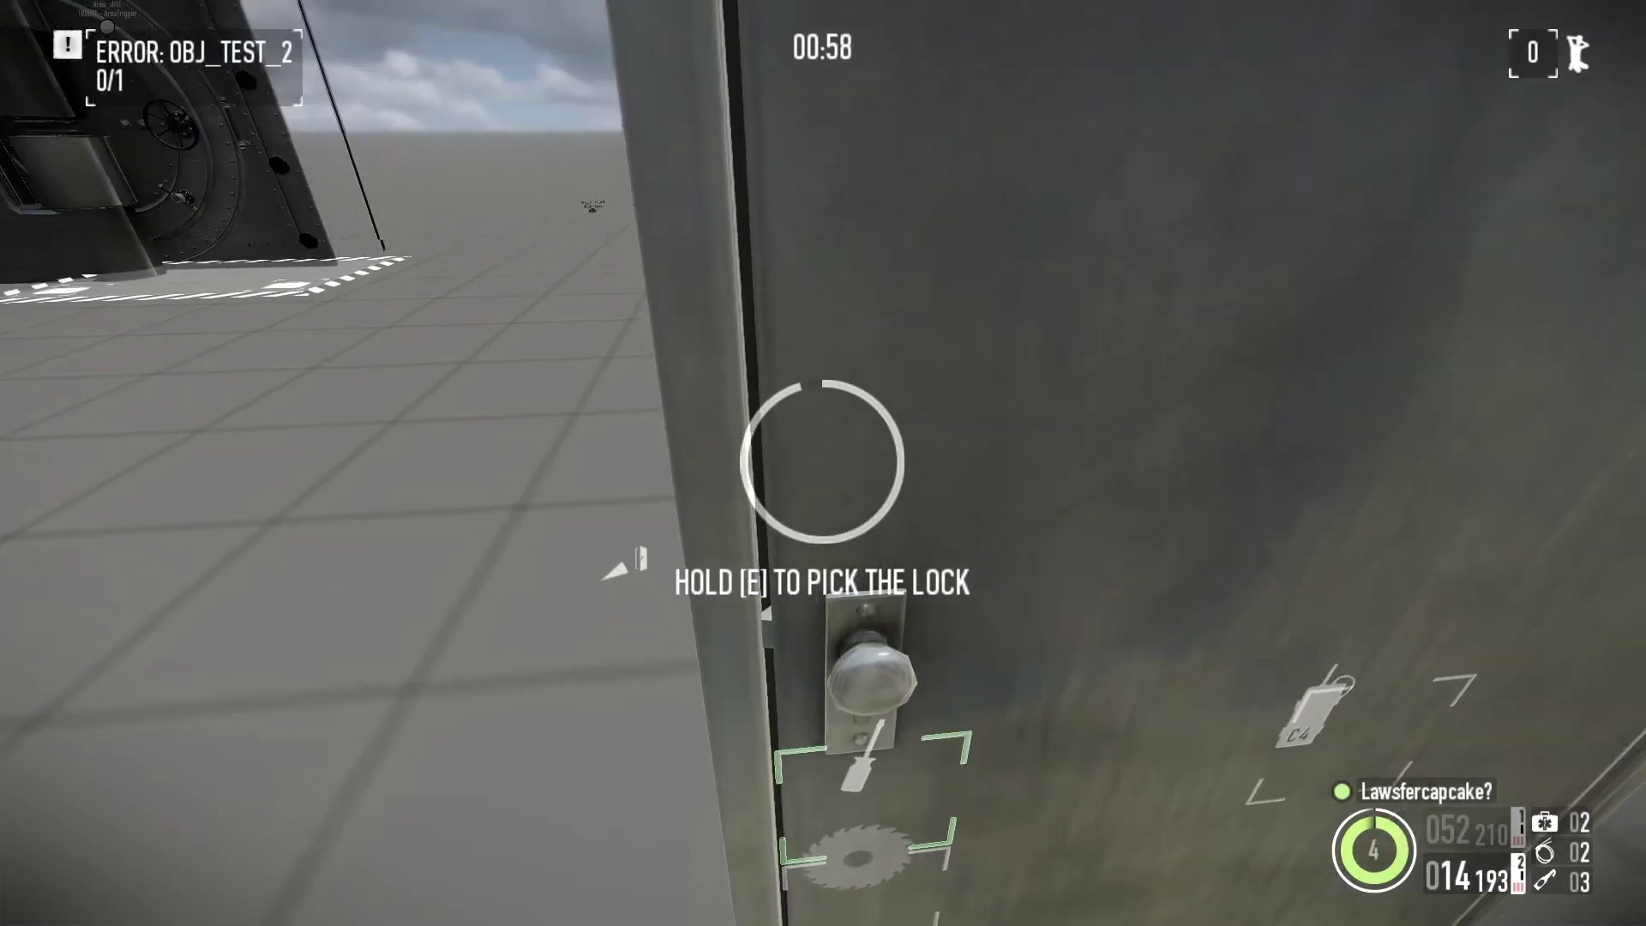
{"action": "key", "text": "s"}
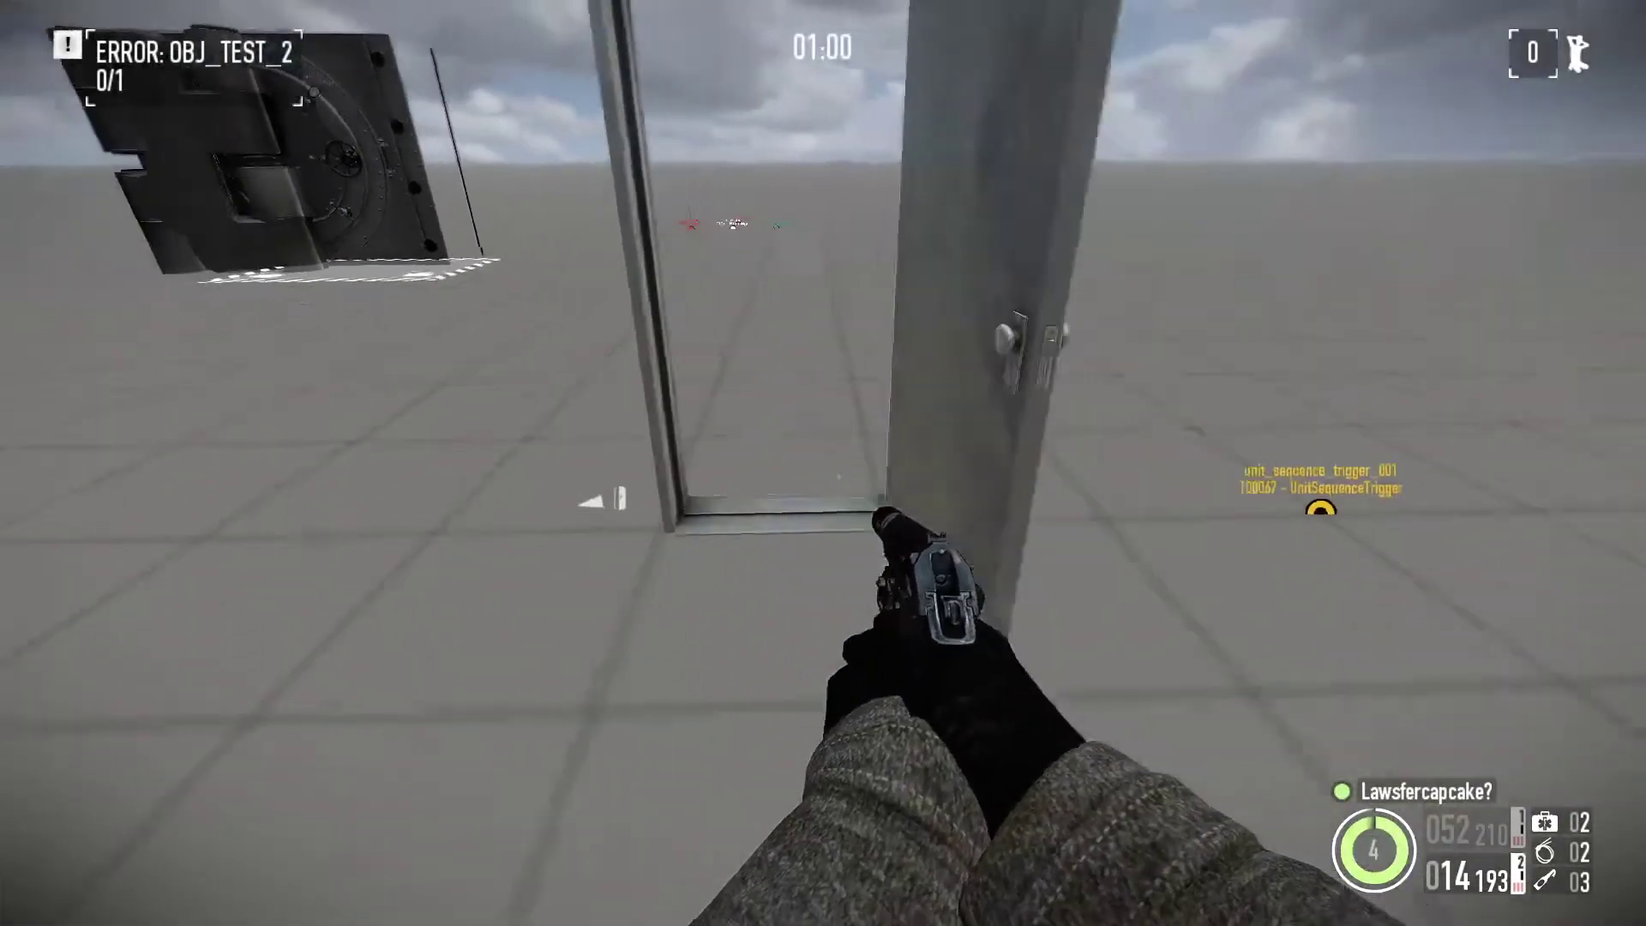
Return to the editor, select objective_003, and briefly test-play again.
{"action": "key", "text": "F10"}
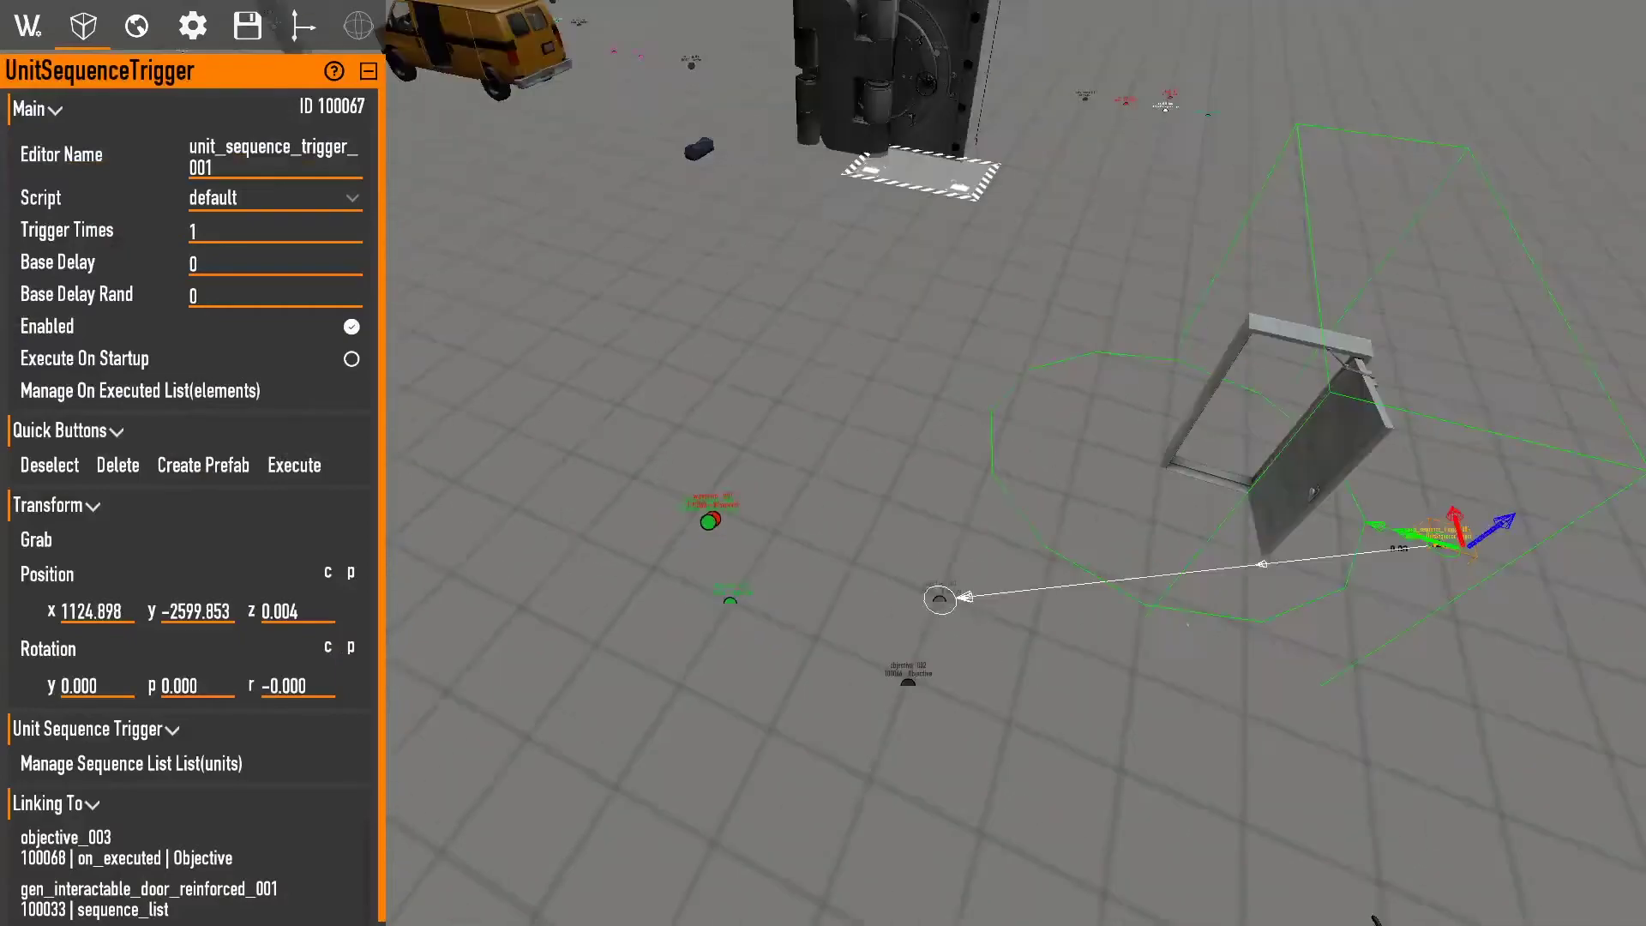
{"action": "left_click", "coordinate": [810, 650]}
{"action": "scroll", "coordinate": [824, 649], "scroll_direction": "up", "scroll_amount": 3}
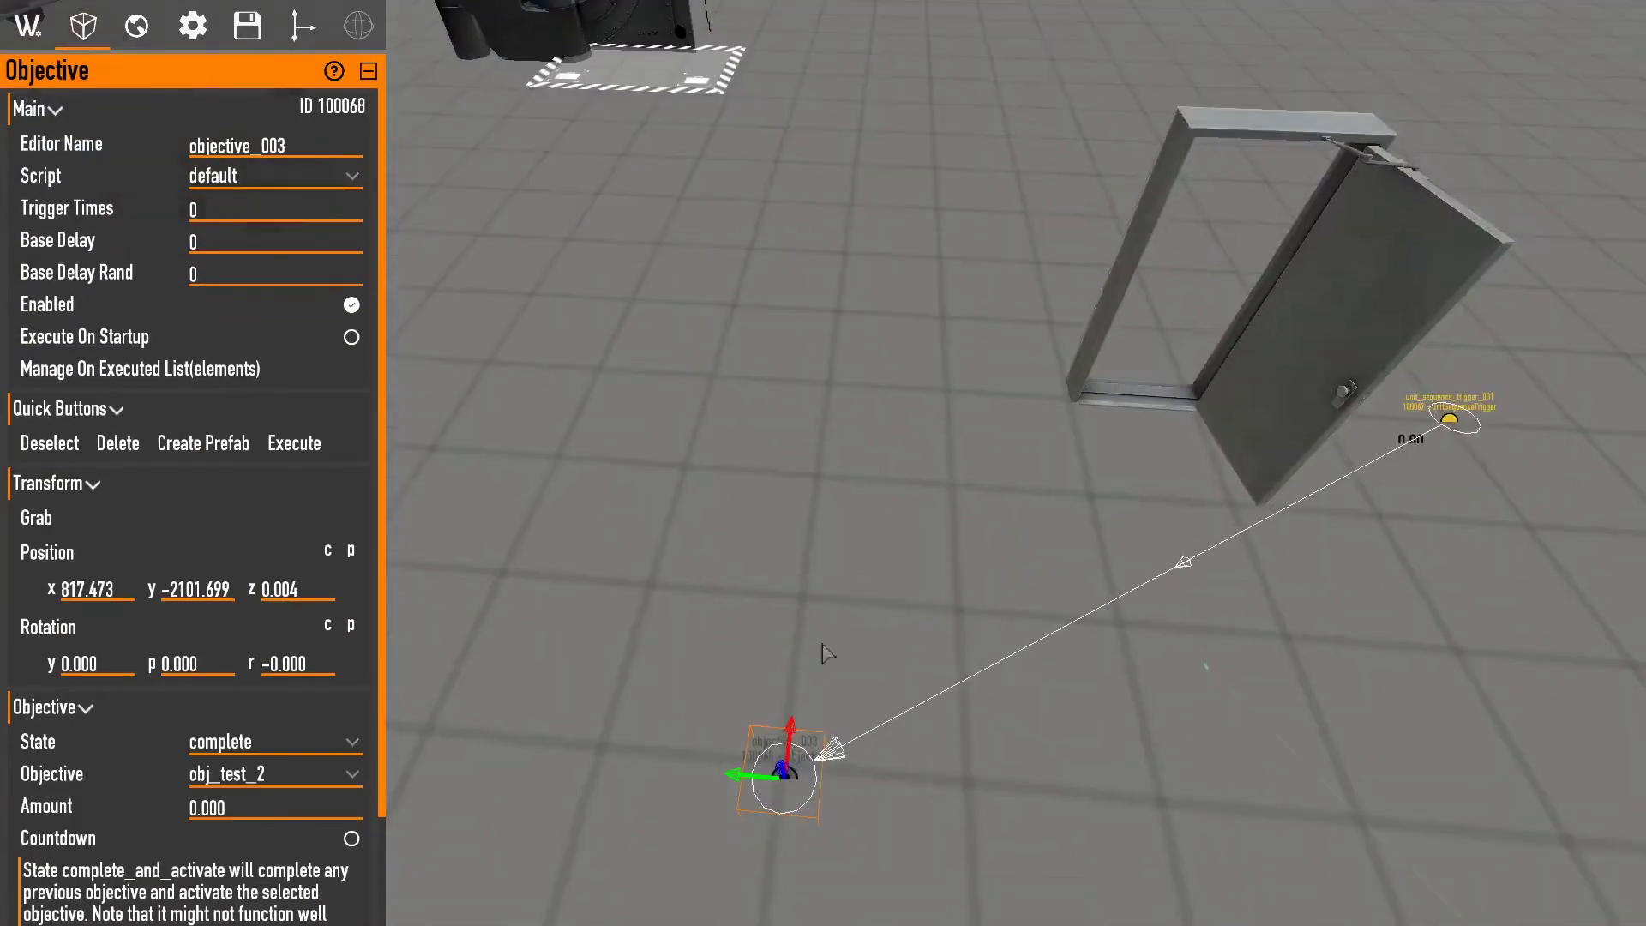
{"action": "left_click", "coordinate": [293, 443]}
{"action": "key", "text": "F10"}
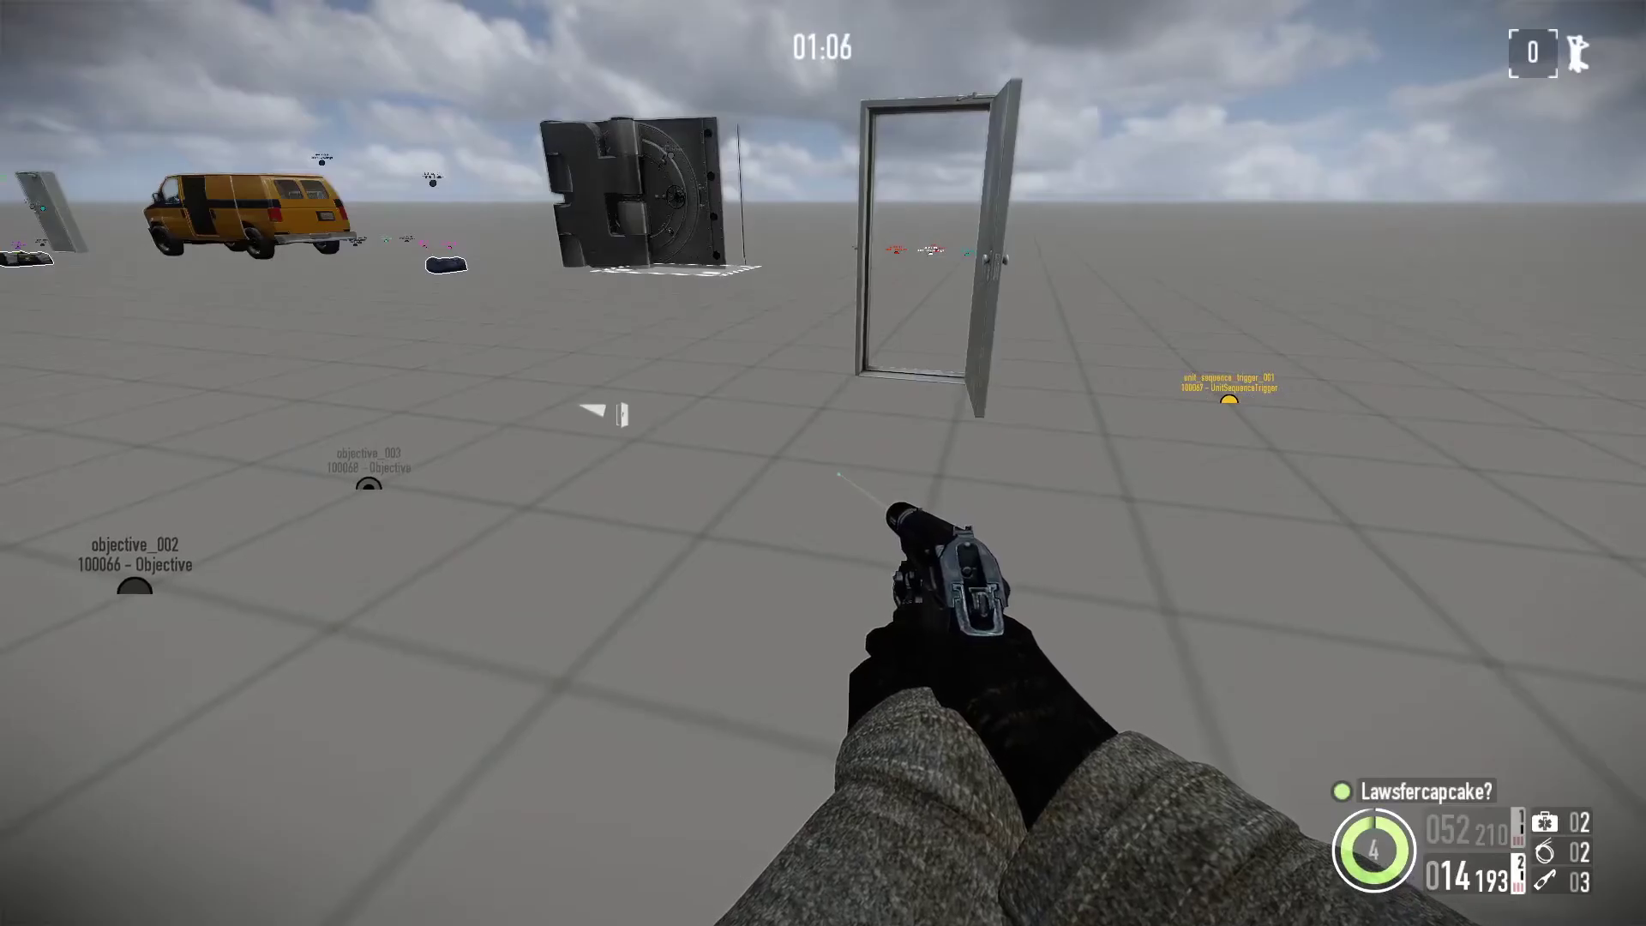
{"action": "key", "text": "F10"}
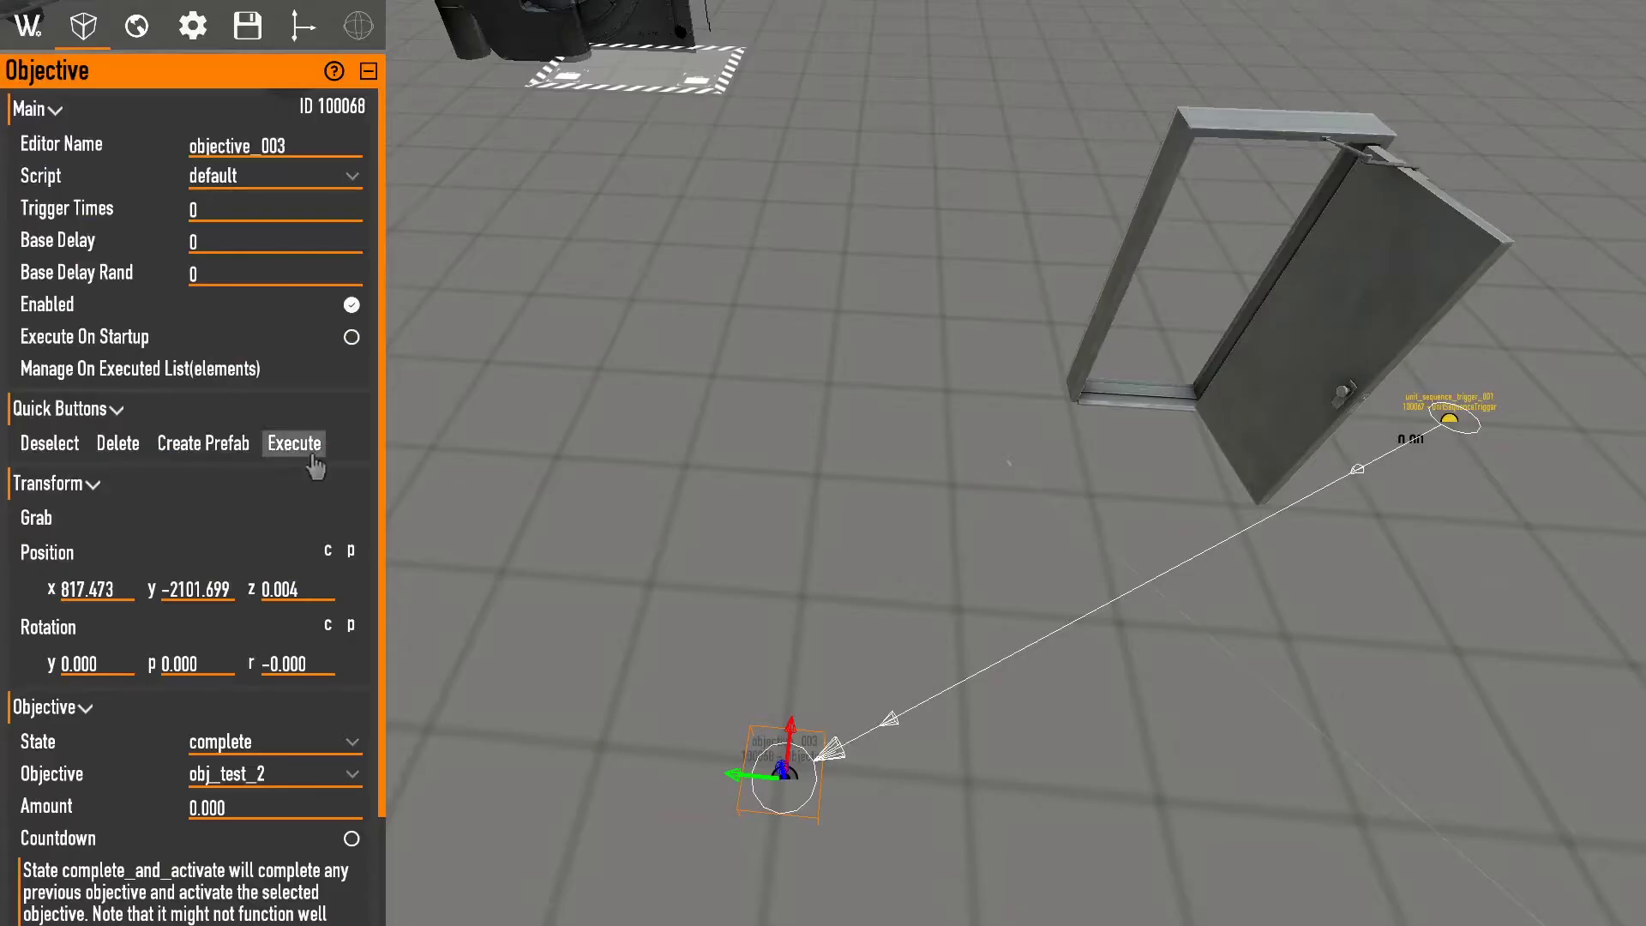
{"action": "scroll", "coordinate": [834, 756], "scroll_direction": "down", "scroll_amount": 5}
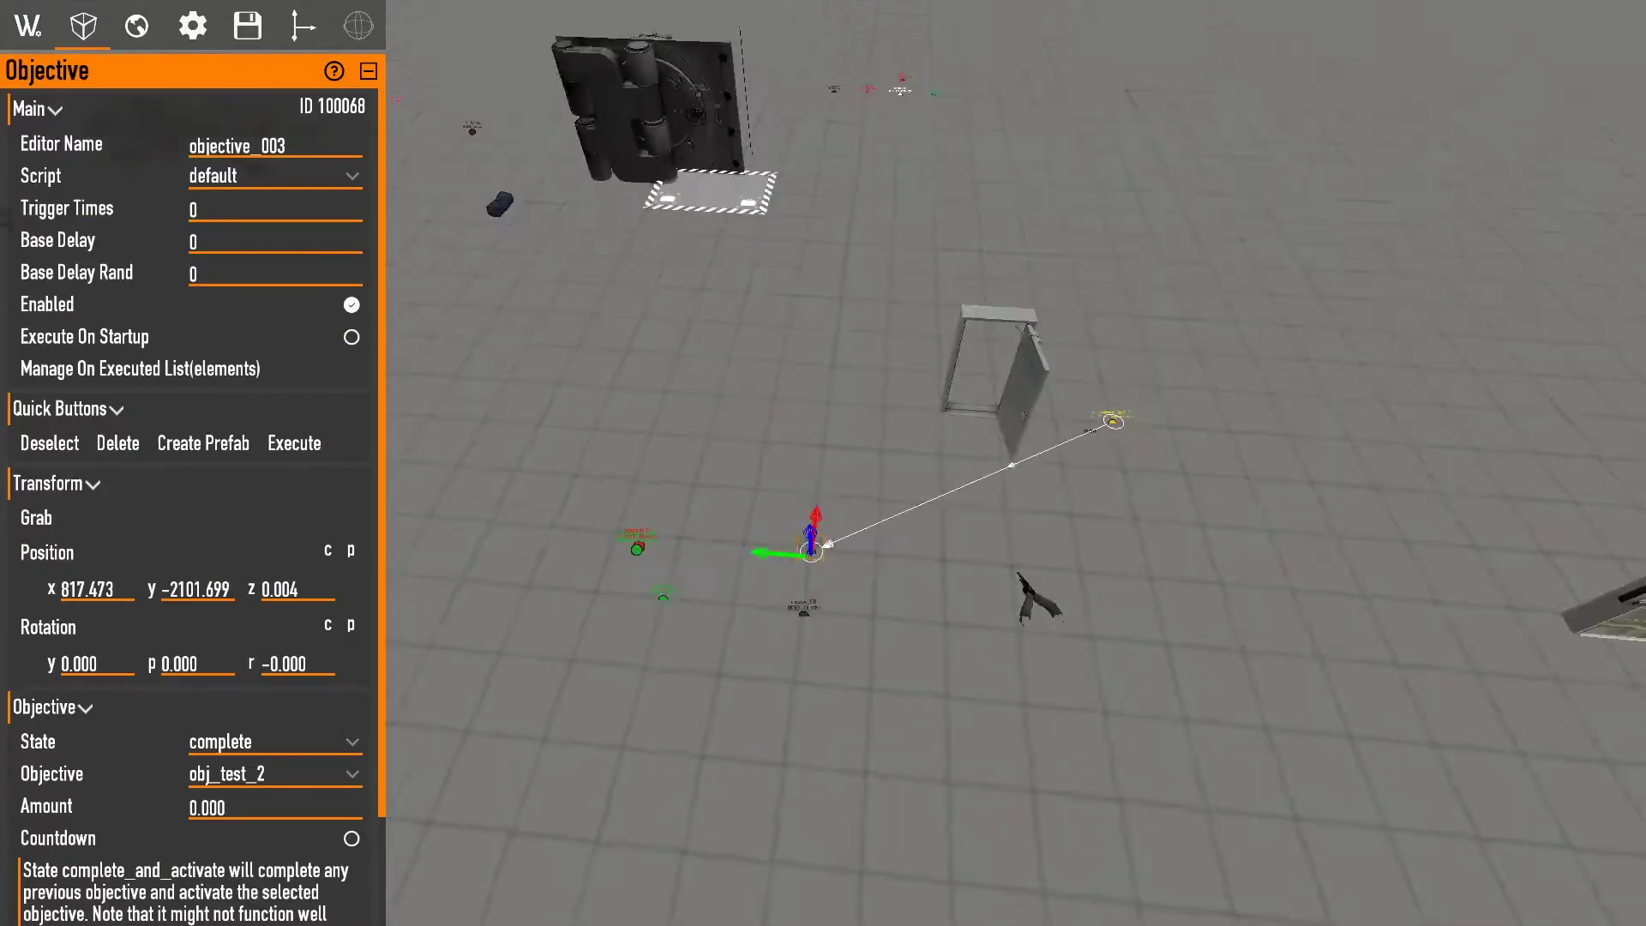
Select objective_002, focus the camera on it, then select objective_003.
{"action": "left_click", "coordinate": [821, 458]}
{"action": "scroll", "coordinate": [823, 514], "scroll_direction": "down", "scroll_amount": 5}
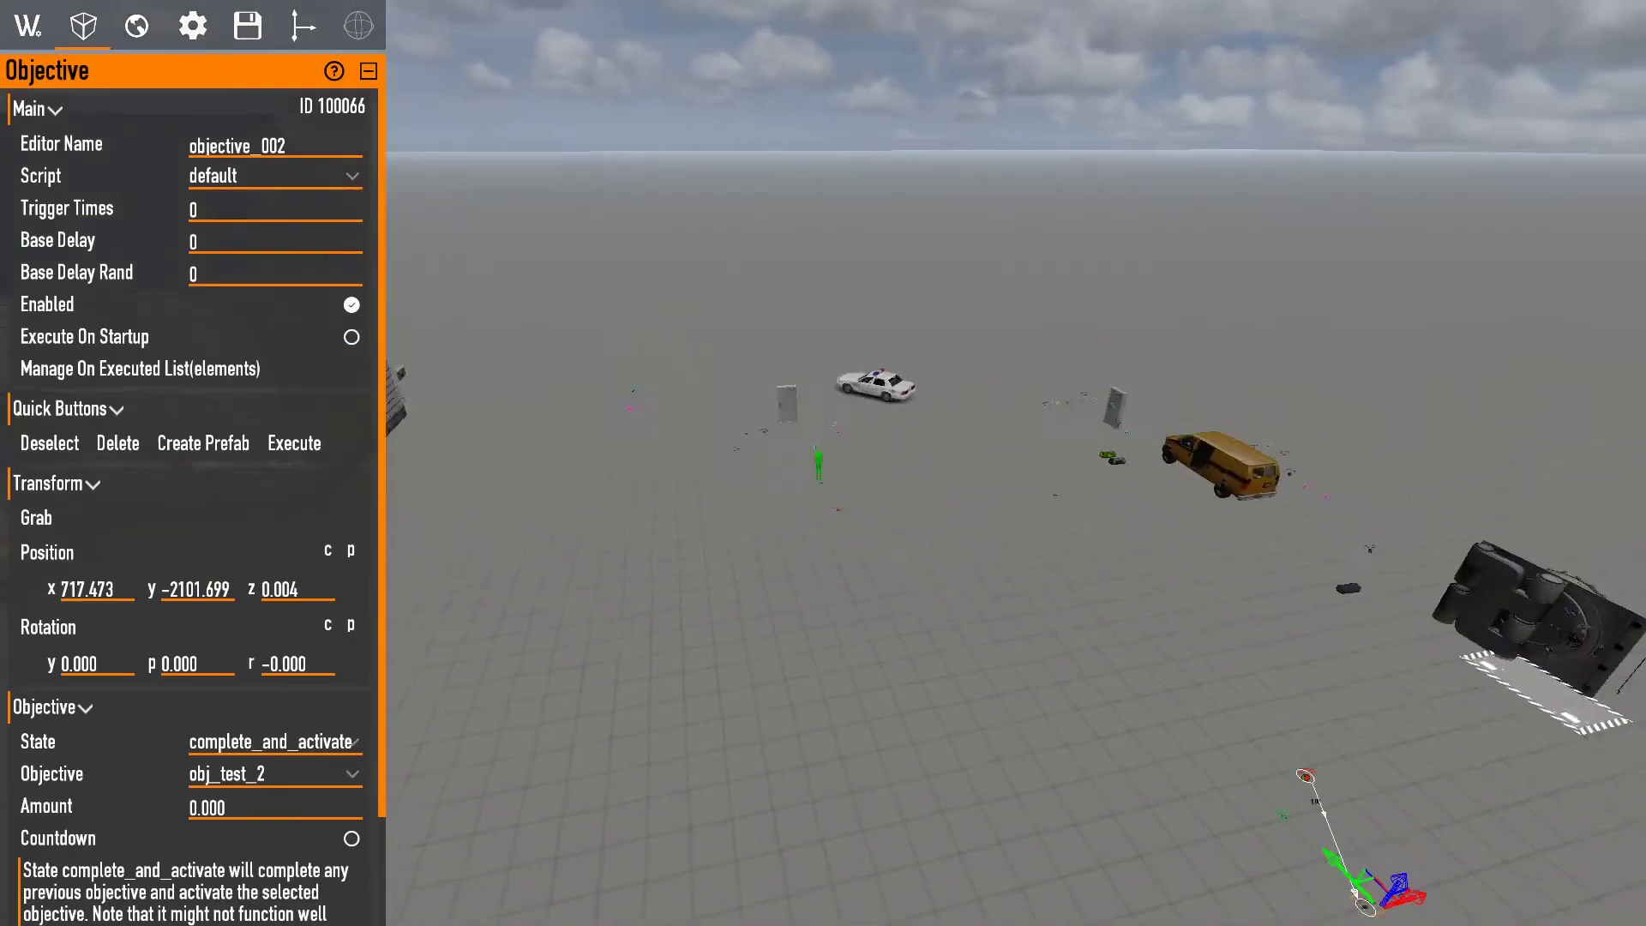
{"action": "key", "text": "f"}
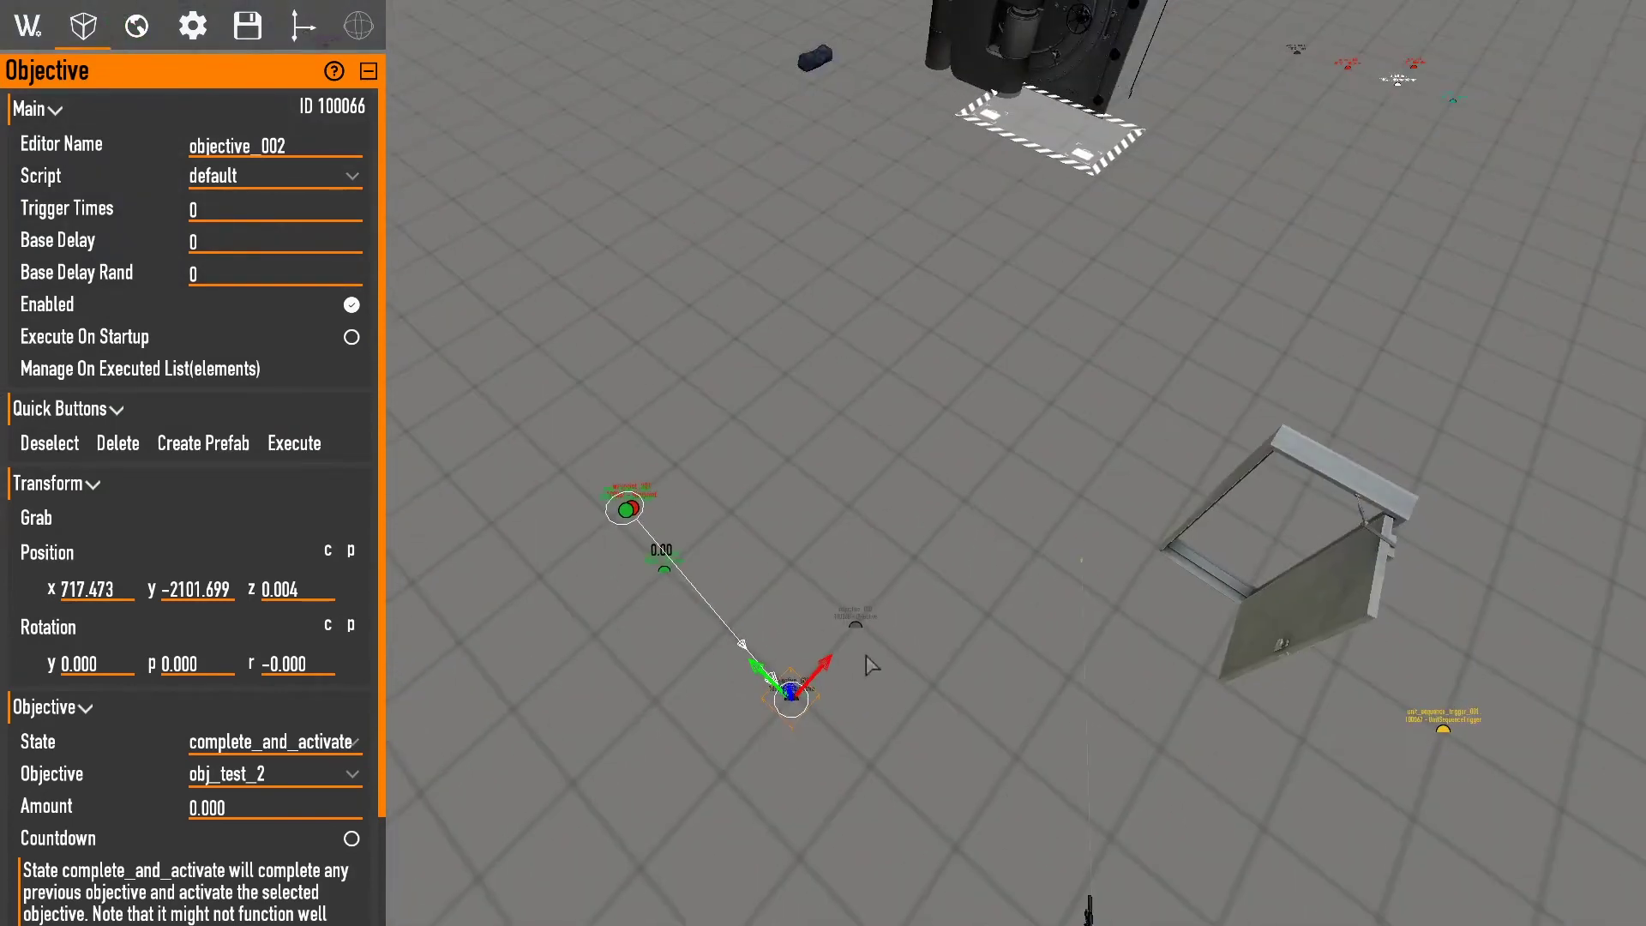
{"action": "left_click", "coordinate": [783, 680]}
{"action": "left_click", "coordinate": [851, 630]}
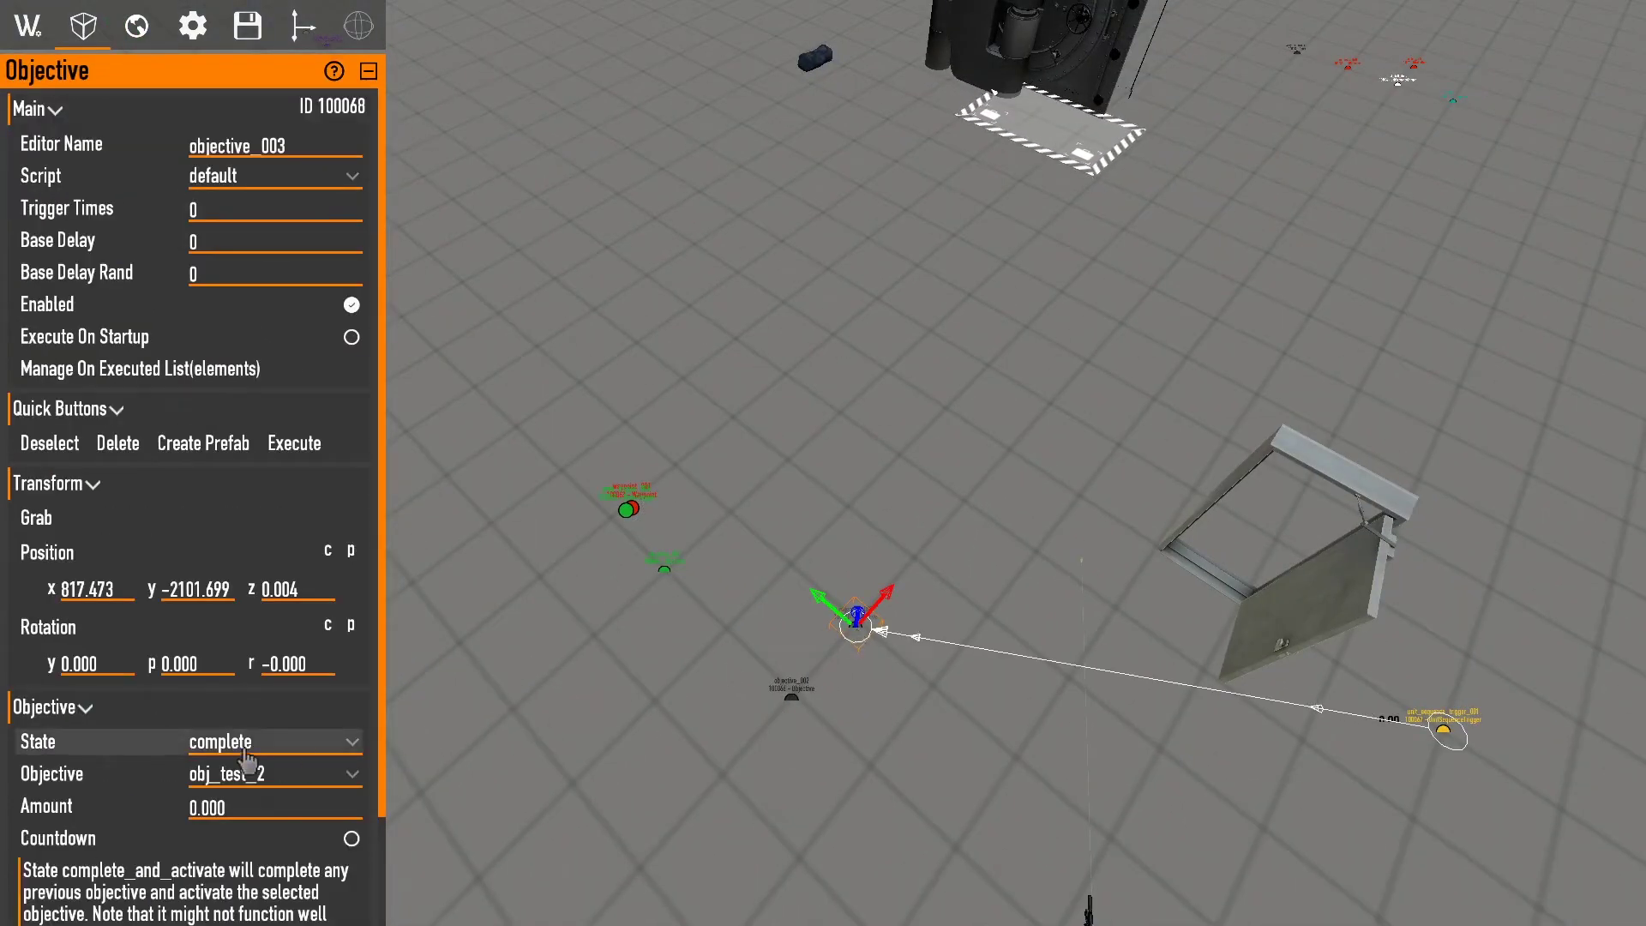
Playtest again, shooting, reloading and walking toward the vault, then return to the editor.
{"action": "key", "text": "F10"}
{"action": "left_click", "coordinate": [823, 464]}
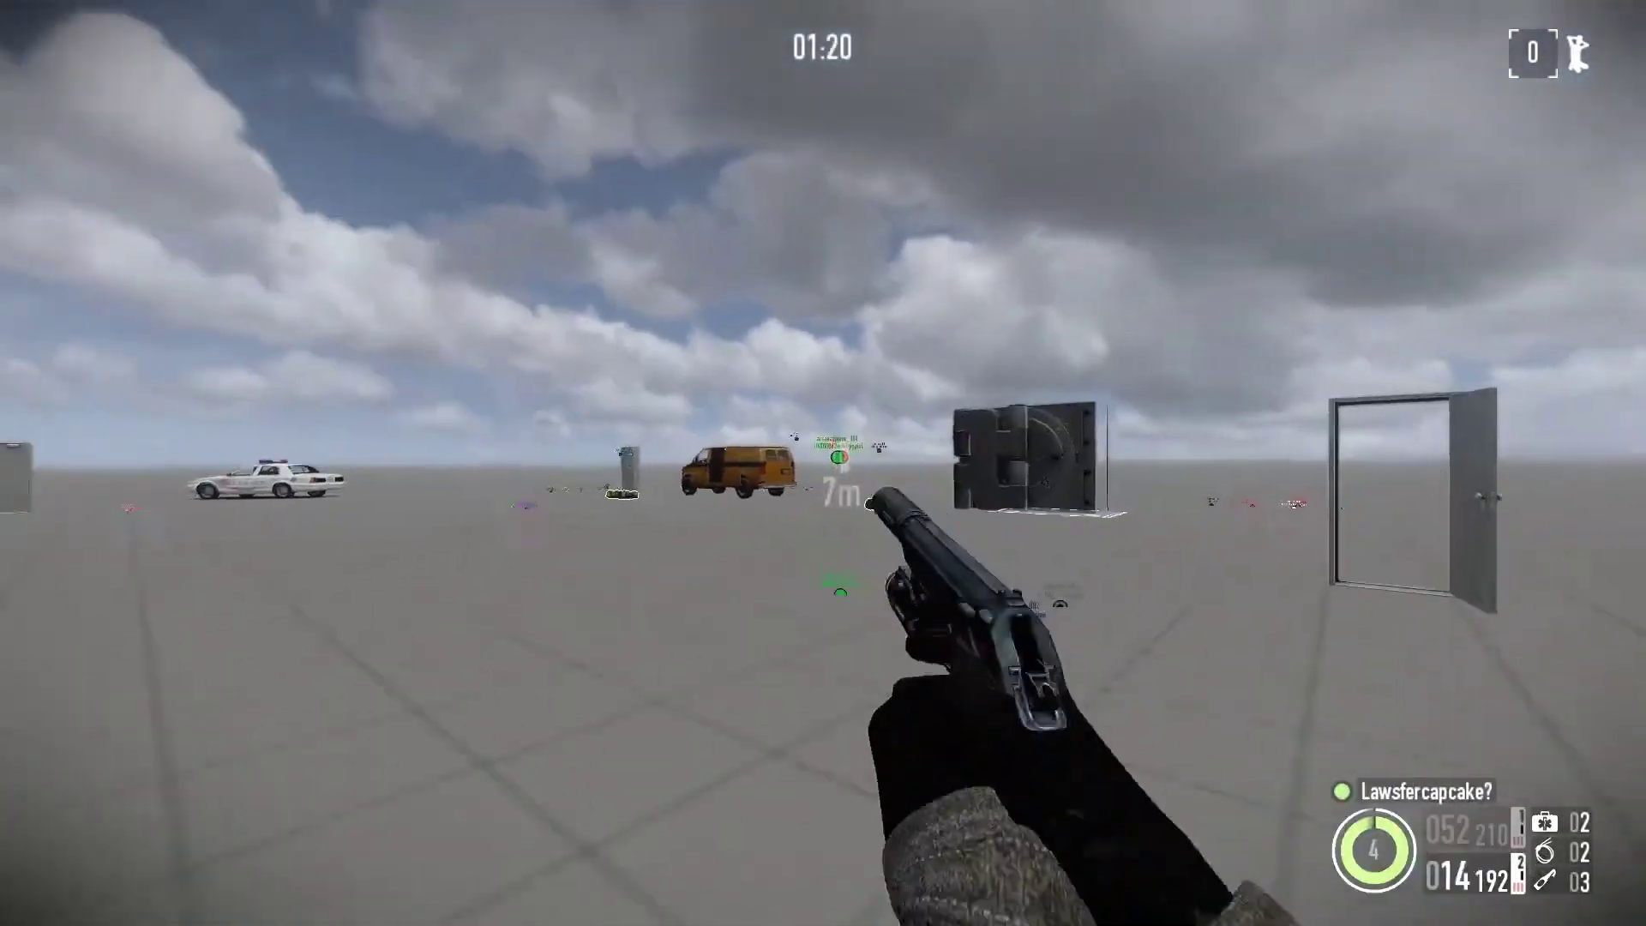
{"action": "key", "text": "F10"}
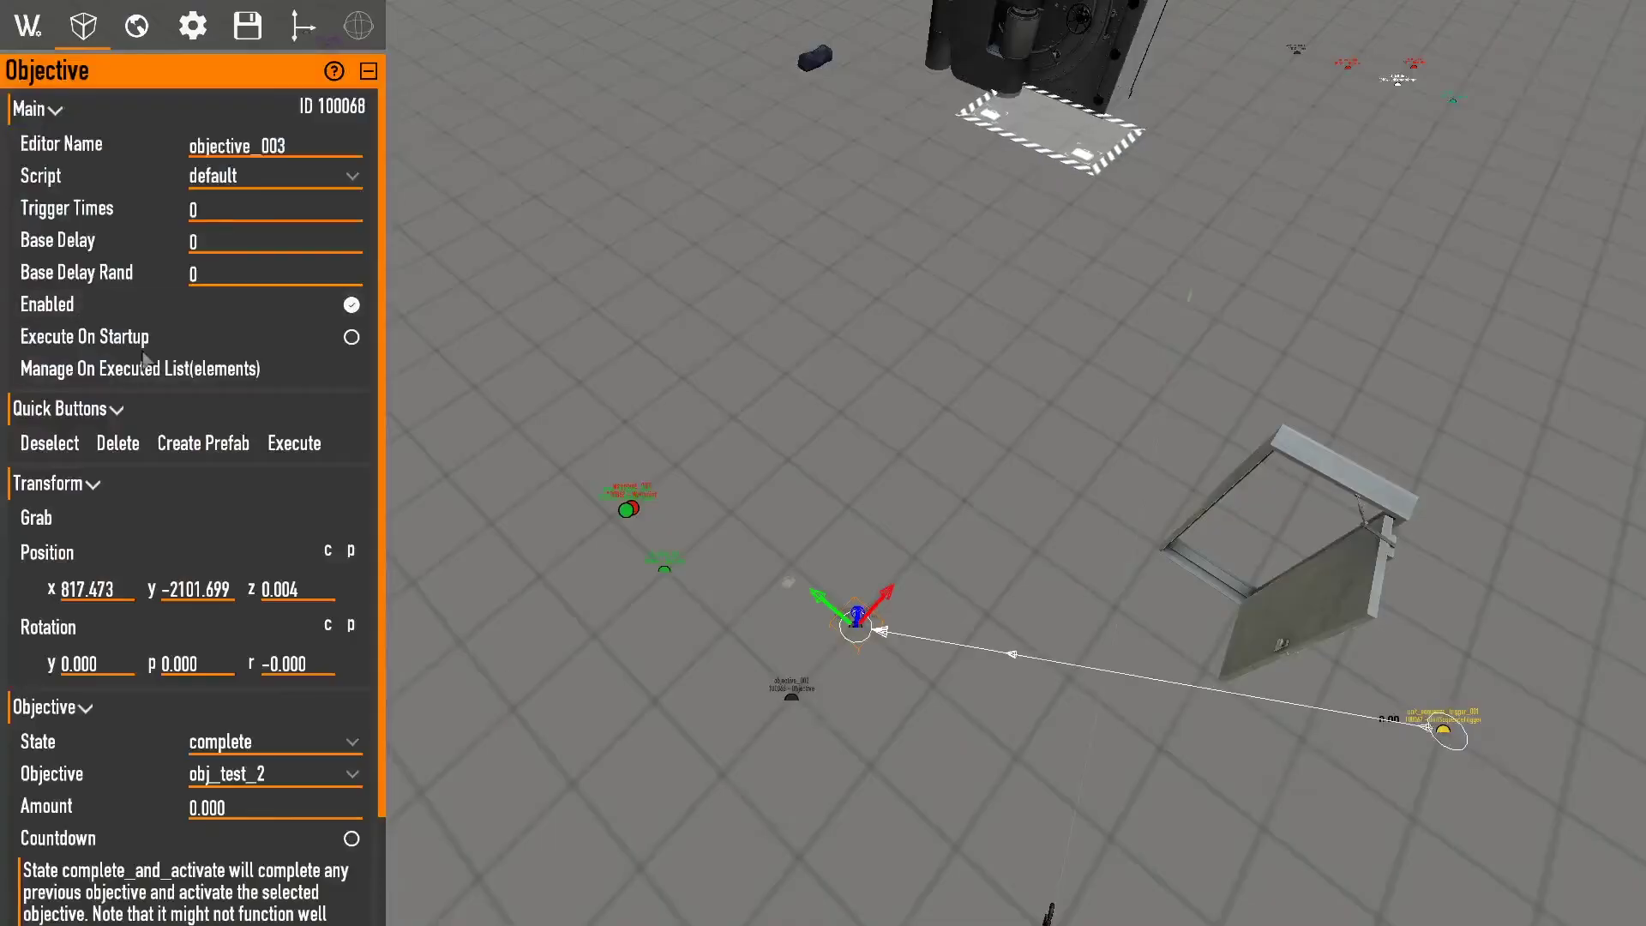
{"action": "key", "text": "F10"}
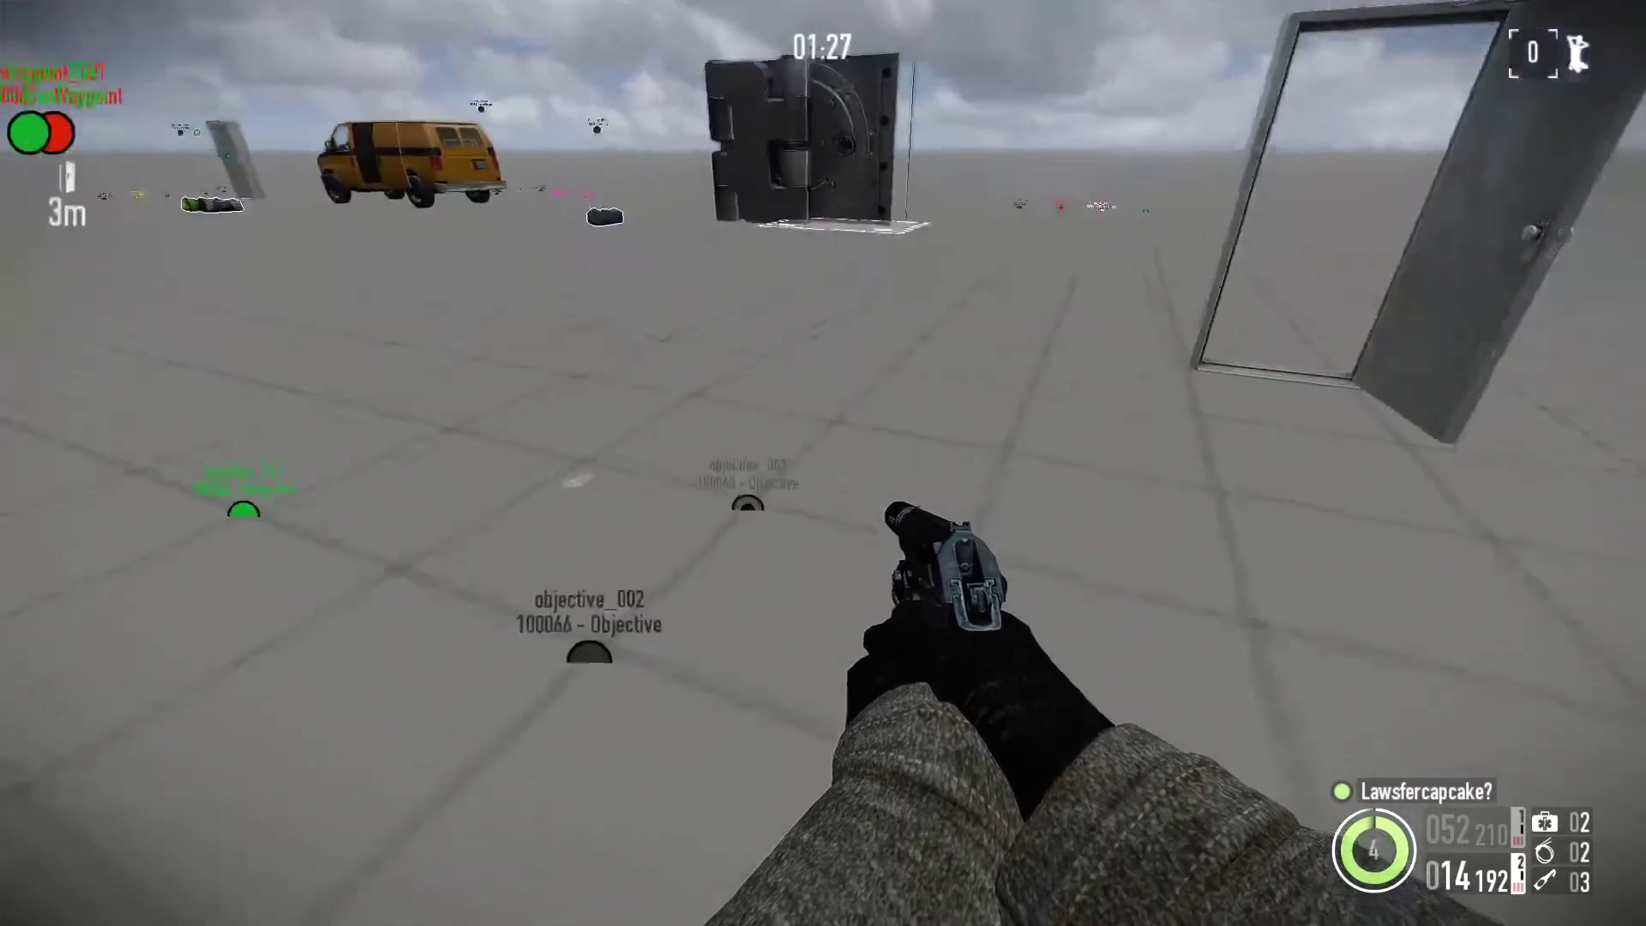
{"action": "left_click", "coordinate": [823, 464]}
{"action": "key", "text": "r"}
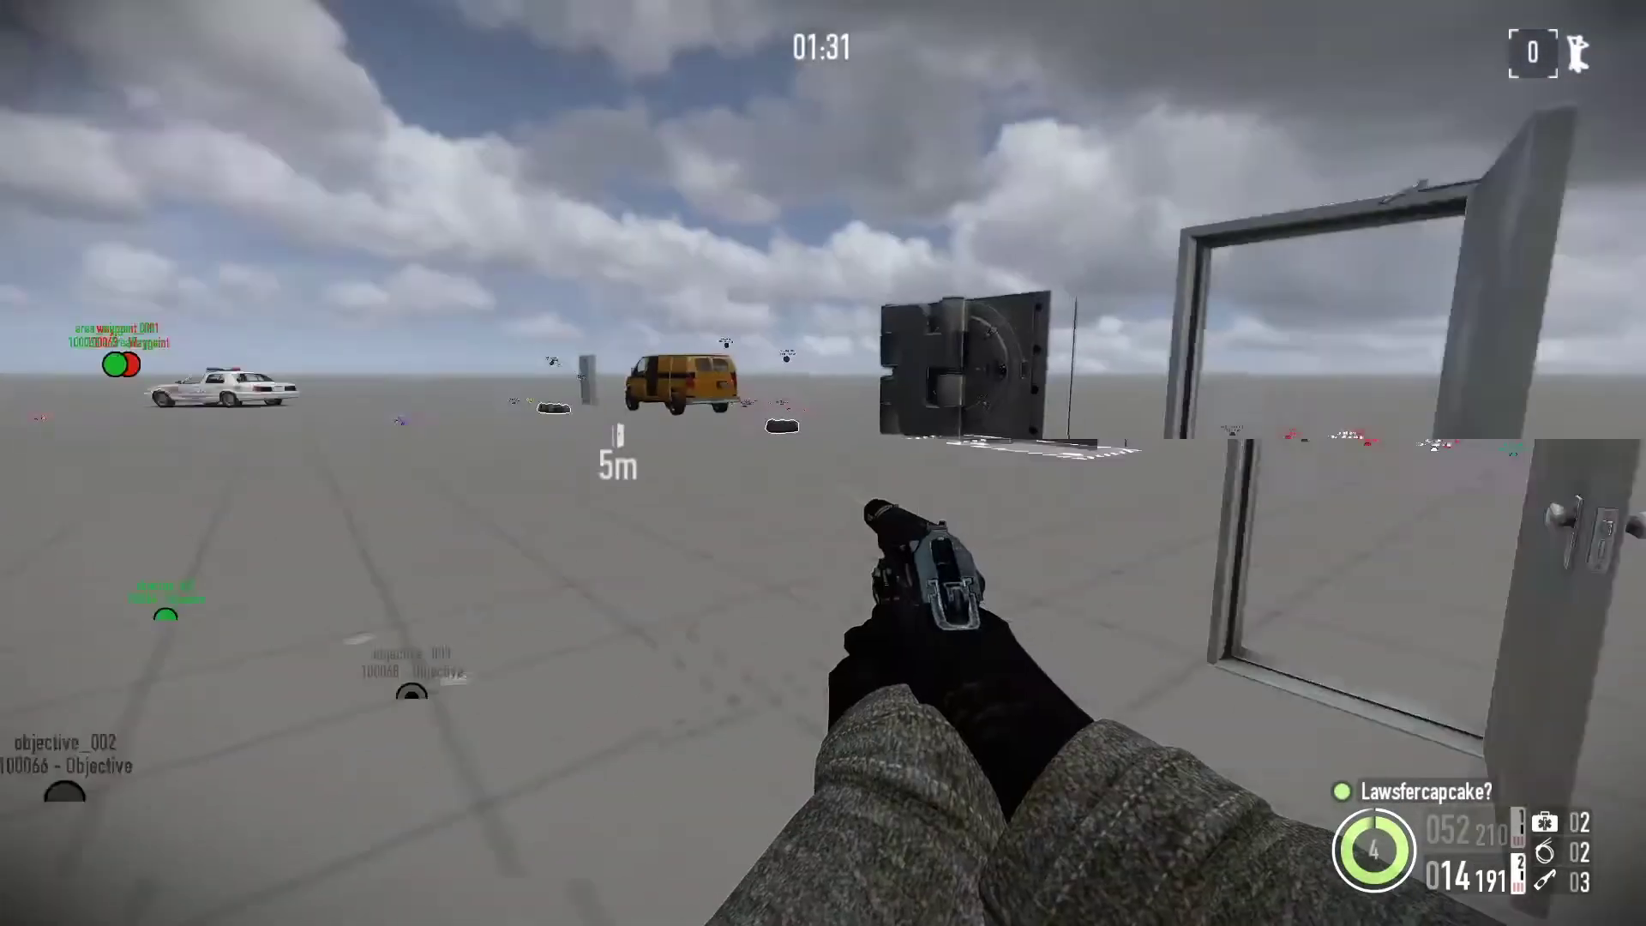
{"action": "key", "text": "s"}
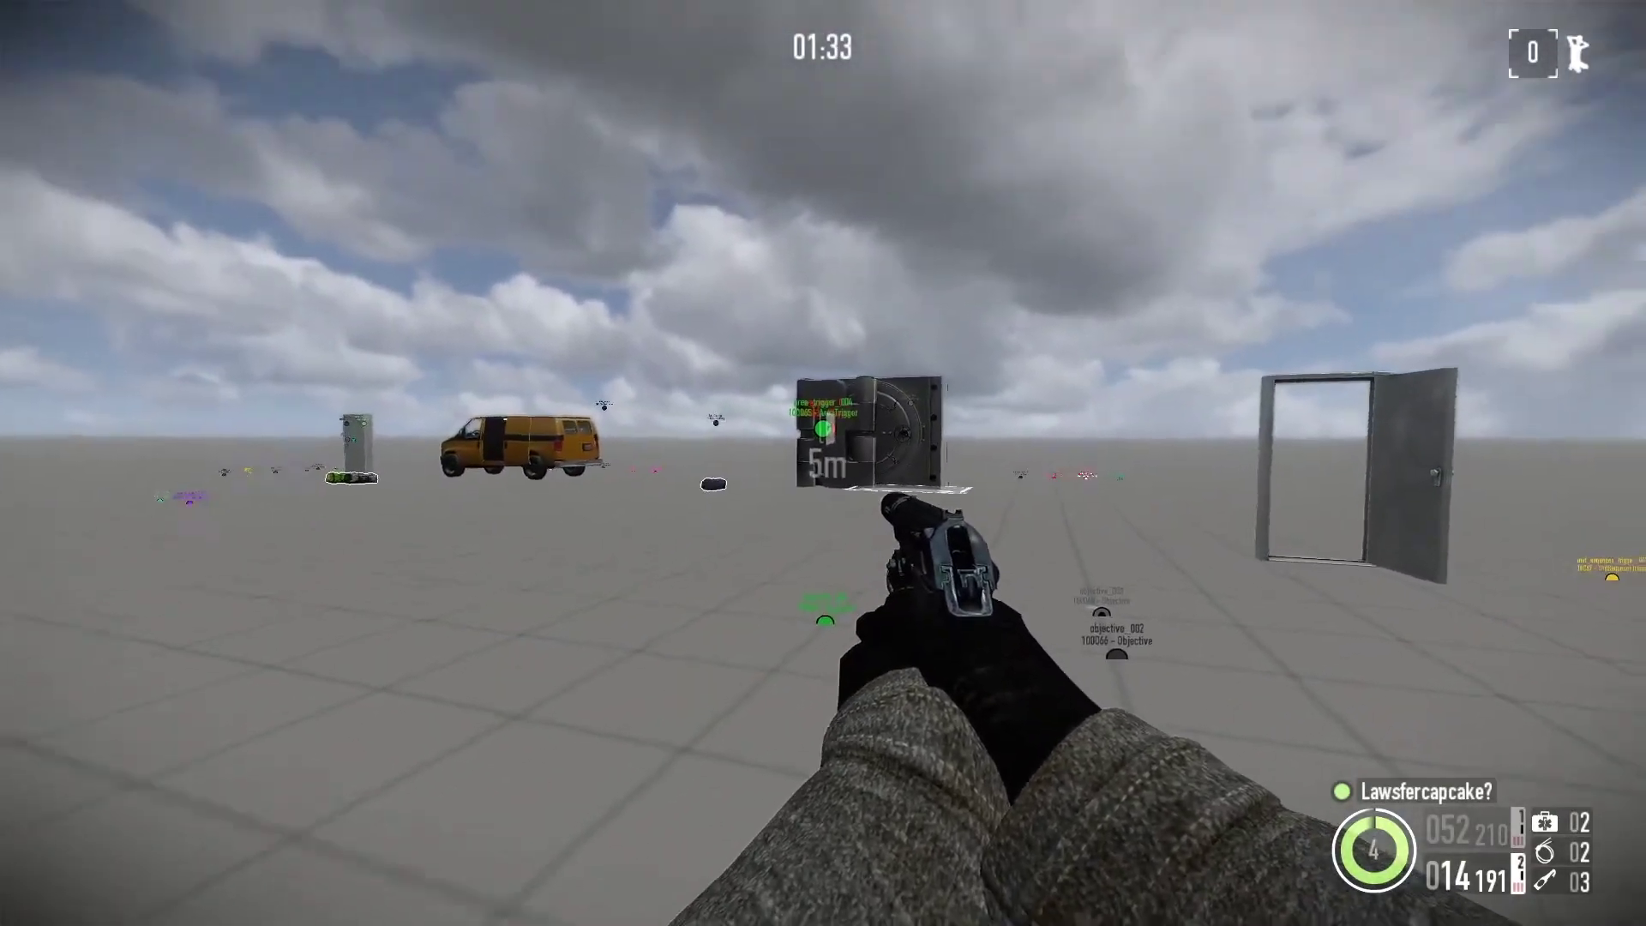
{"action": "key", "text": "w"}
{"action": "right_click", "coordinate": [823, 464]}
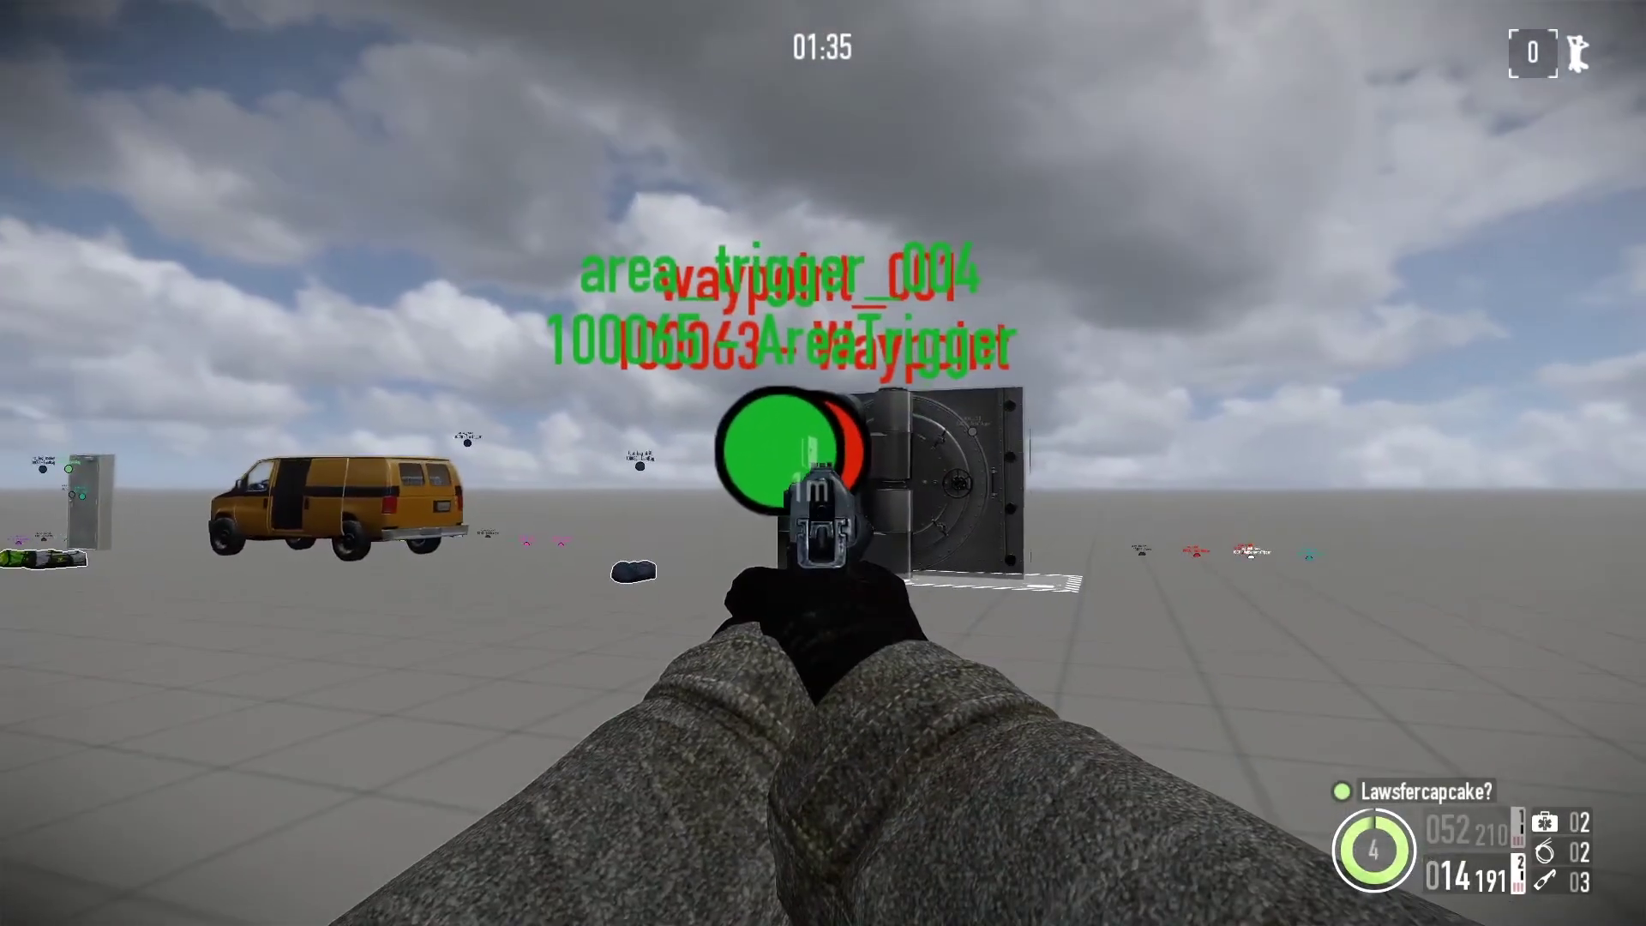
{"action": "key", "text": "s"}
{"action": "key", "text": "F10"}
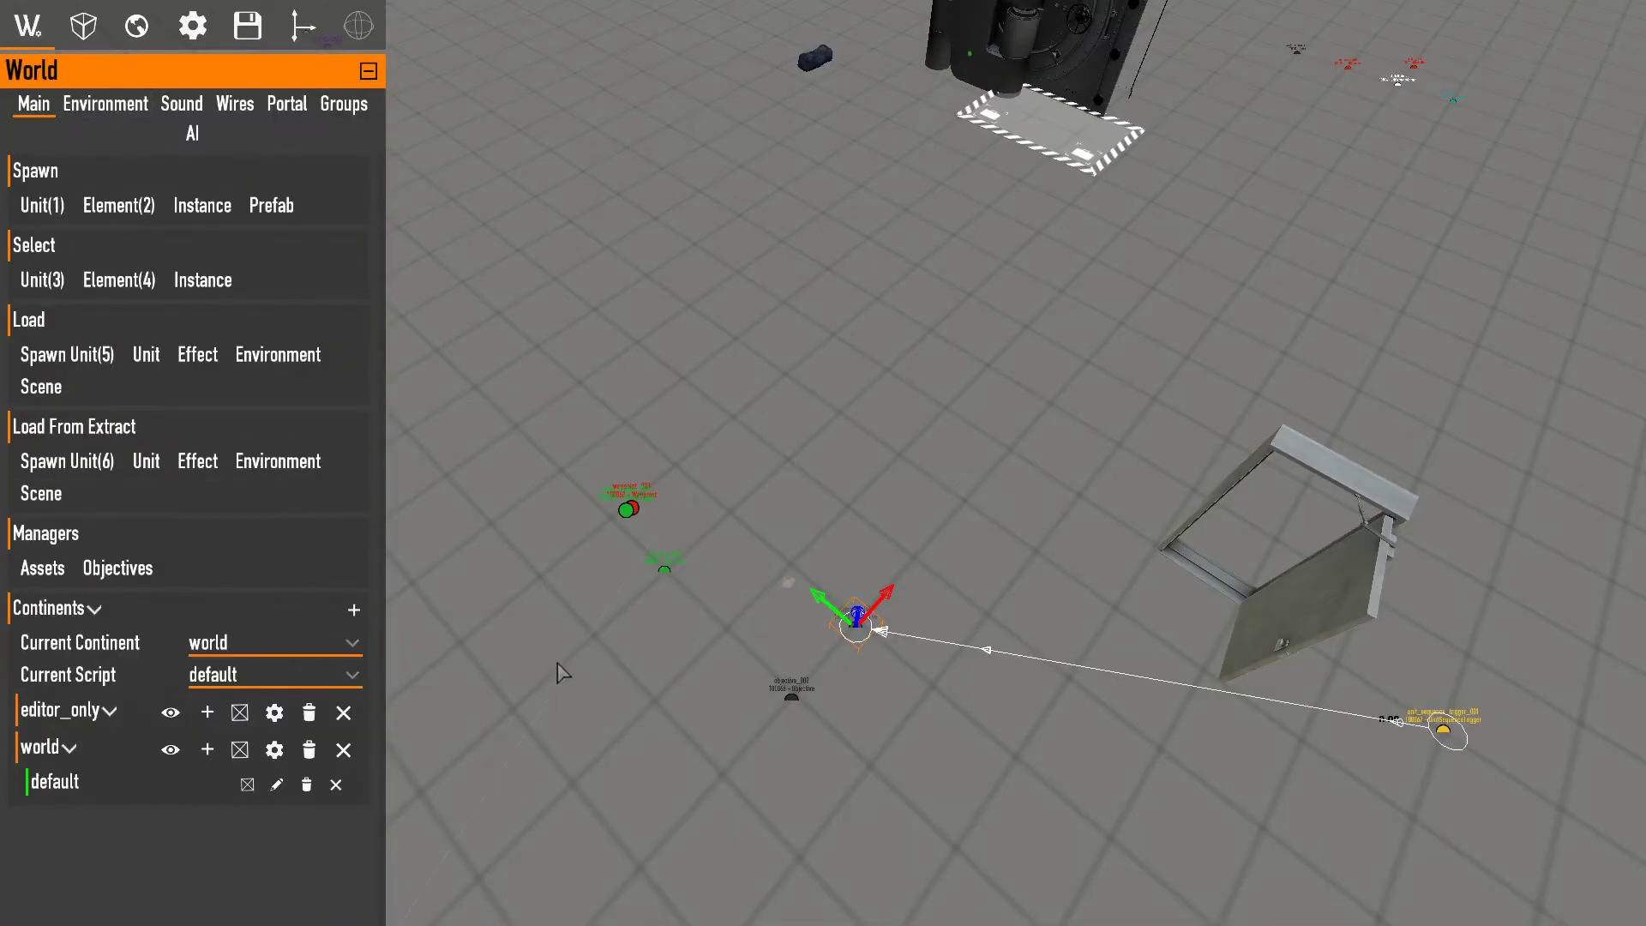
Move waypoint_001 100 units along x and check it in play mode.
{"action": "left_click", "coordinate": [629, 509]}
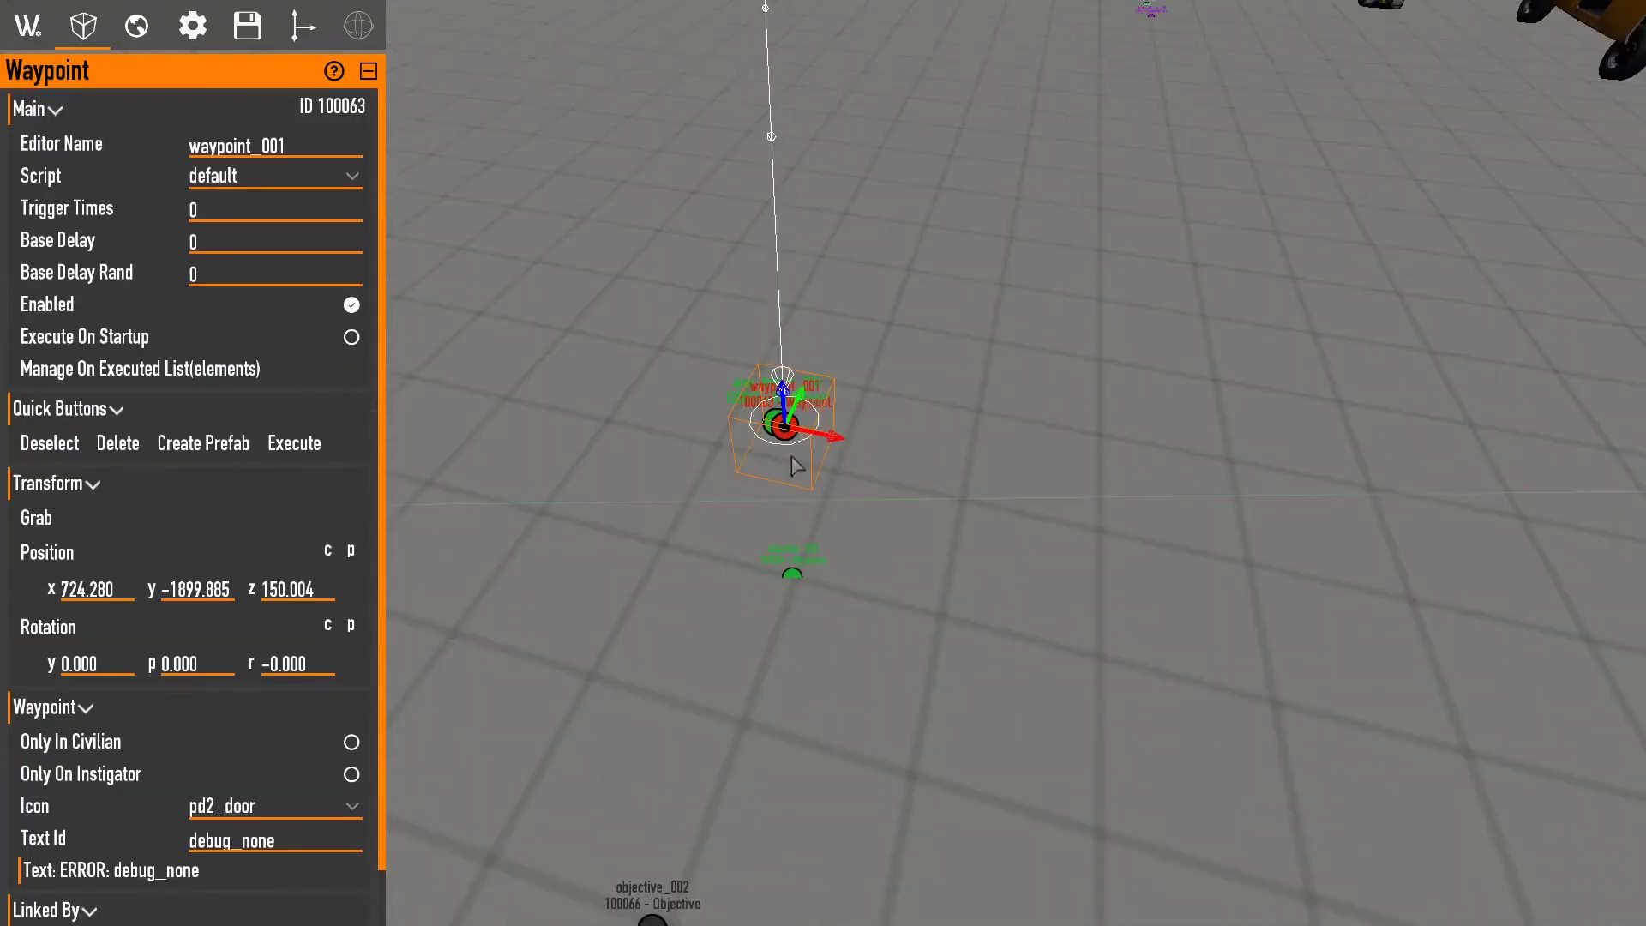
{"action": "mouse_move", "coordinate": [793, 467]}
{"action": "left_mouse_down"}
{"action": "mouse_move", "coordinate": [962, 460]}
{"action": "mouse_move", "coordinate": [1052, 425]}
{"action": "left_mouse_up"}
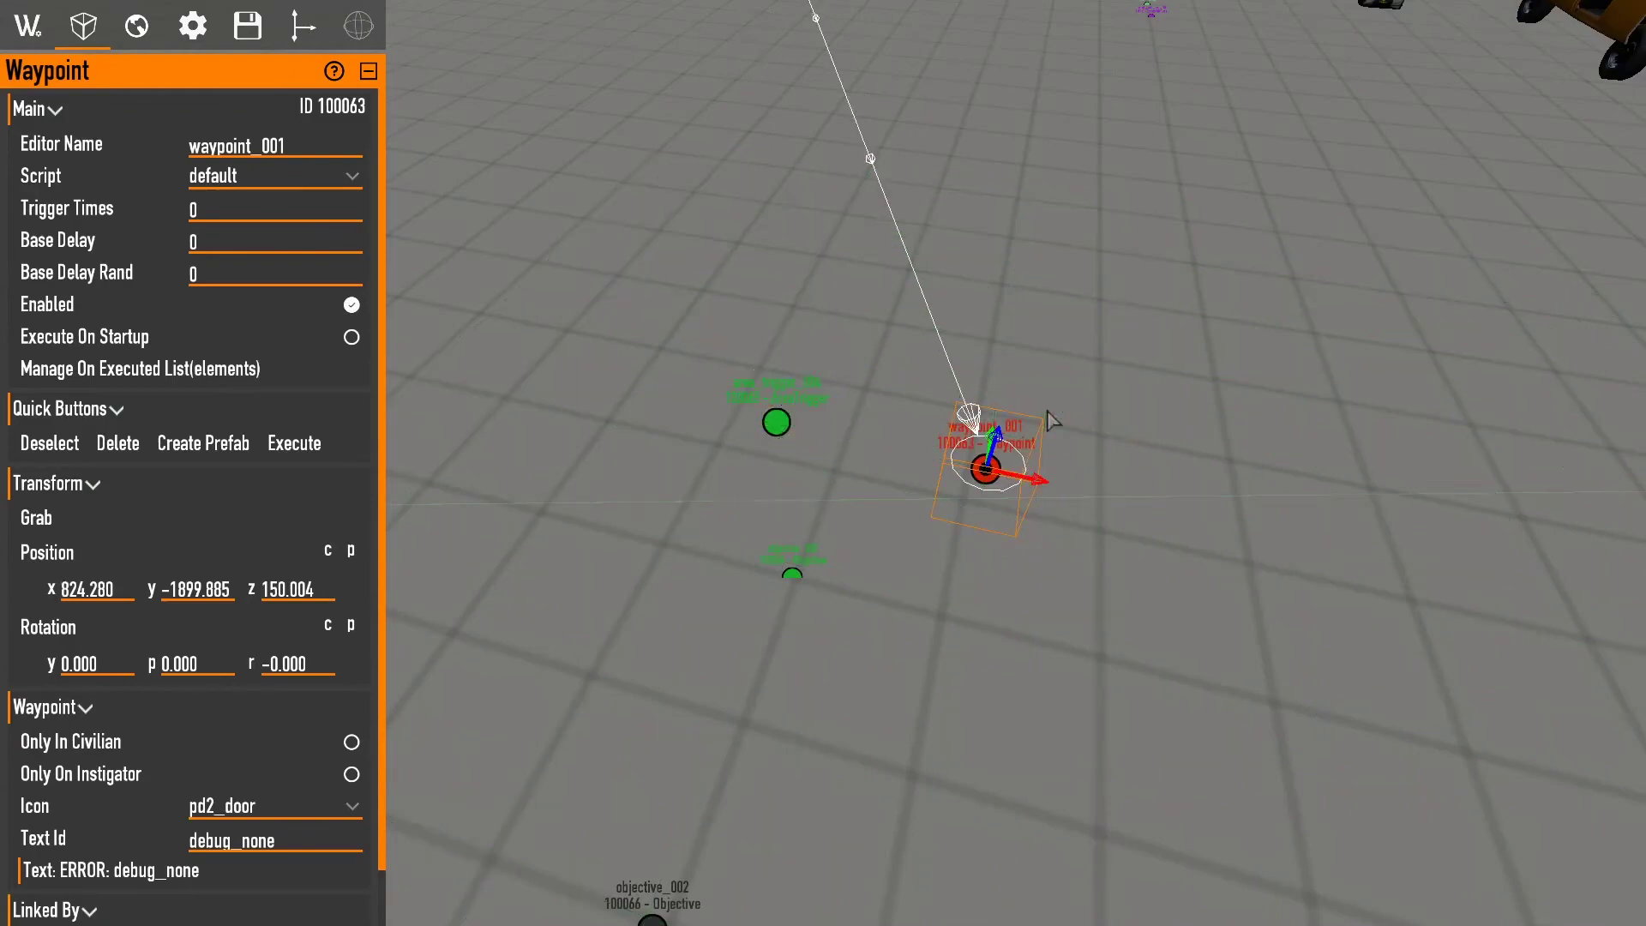
{"action": "left_click", "coordinate": [309, 446]}
{"action": "key", "text": "F10"}
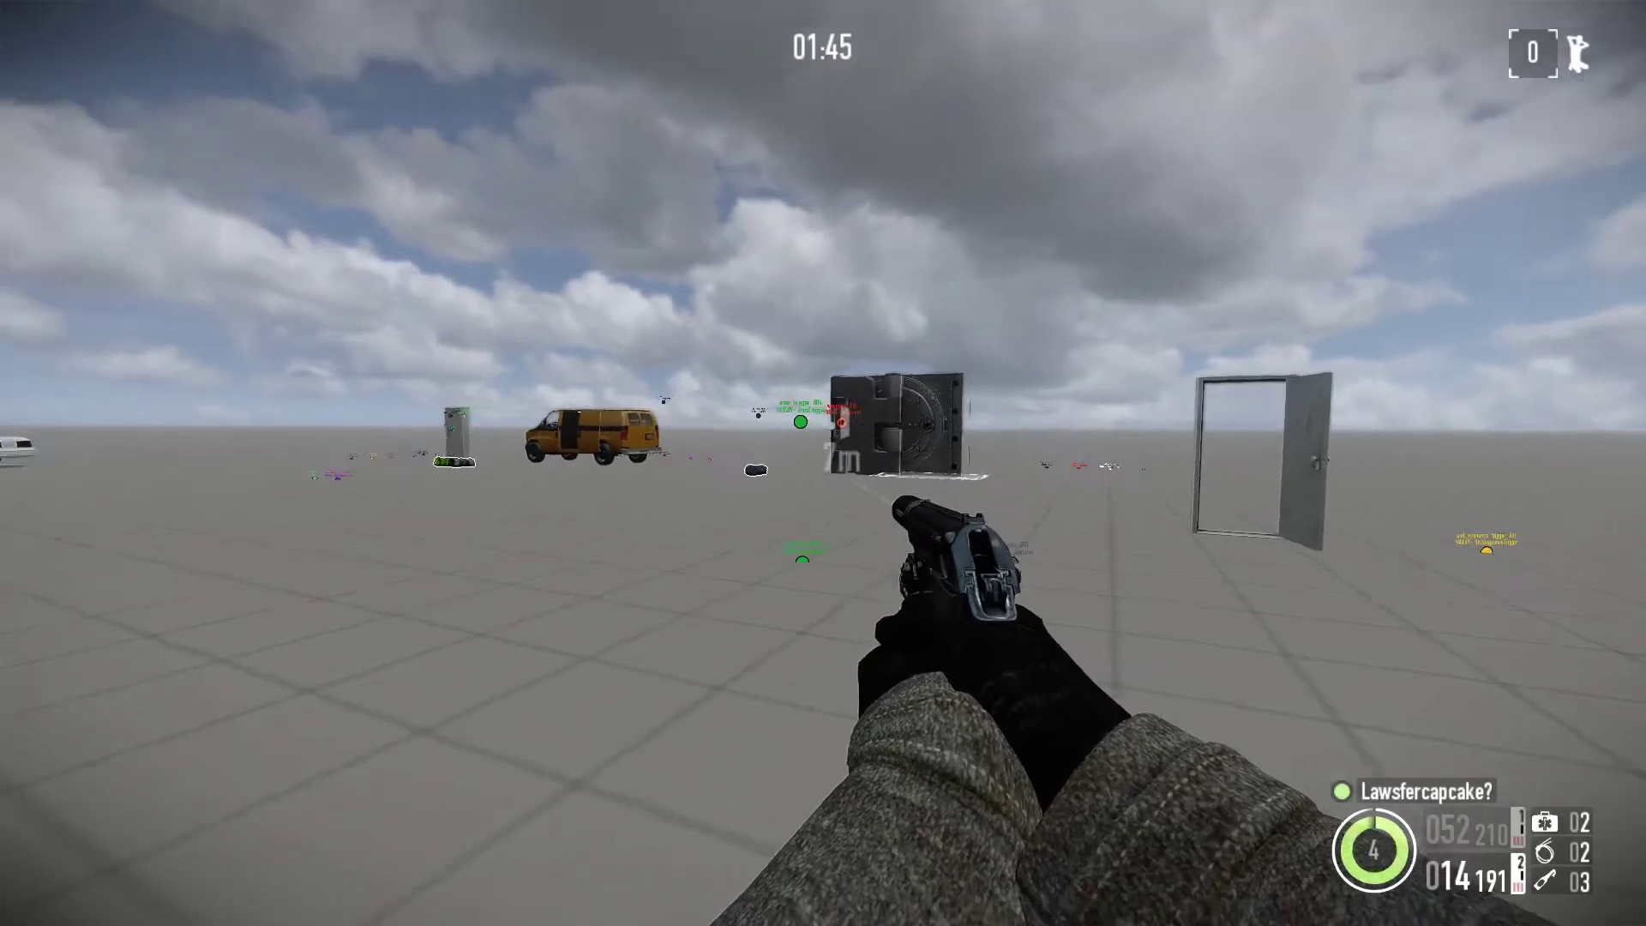
{"action": "key", "text": "w"}
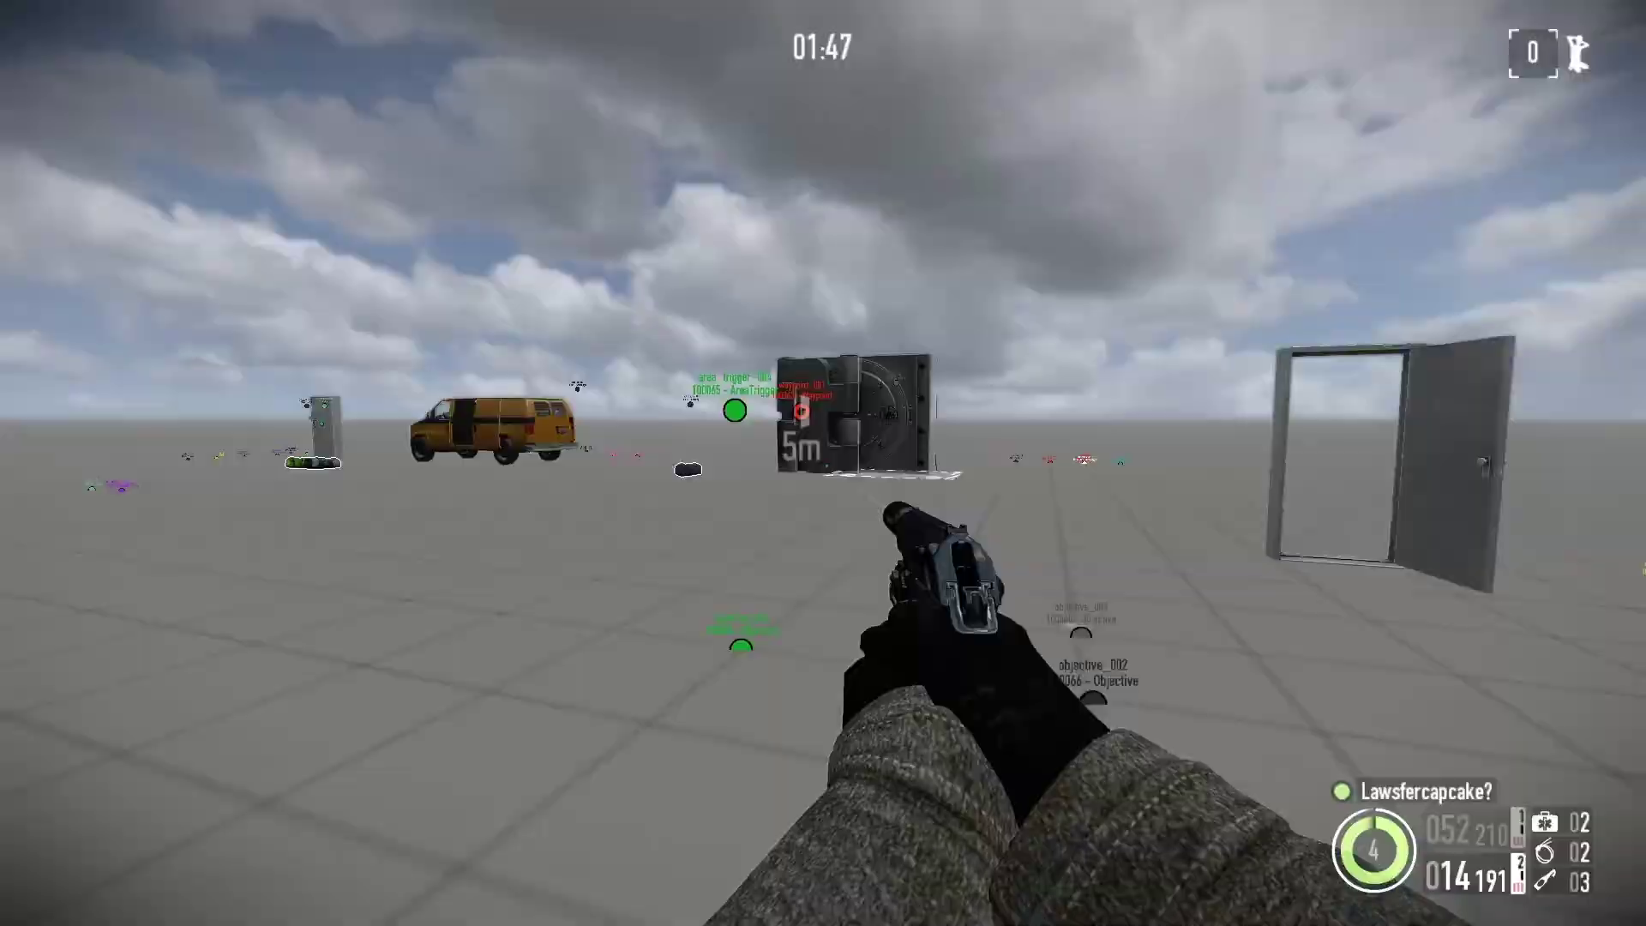
{"action": "key", "text": "F10"}
Spawn an Operator element and place it in the level.
{"action": "left_click", "coordinate": [28, 27]}
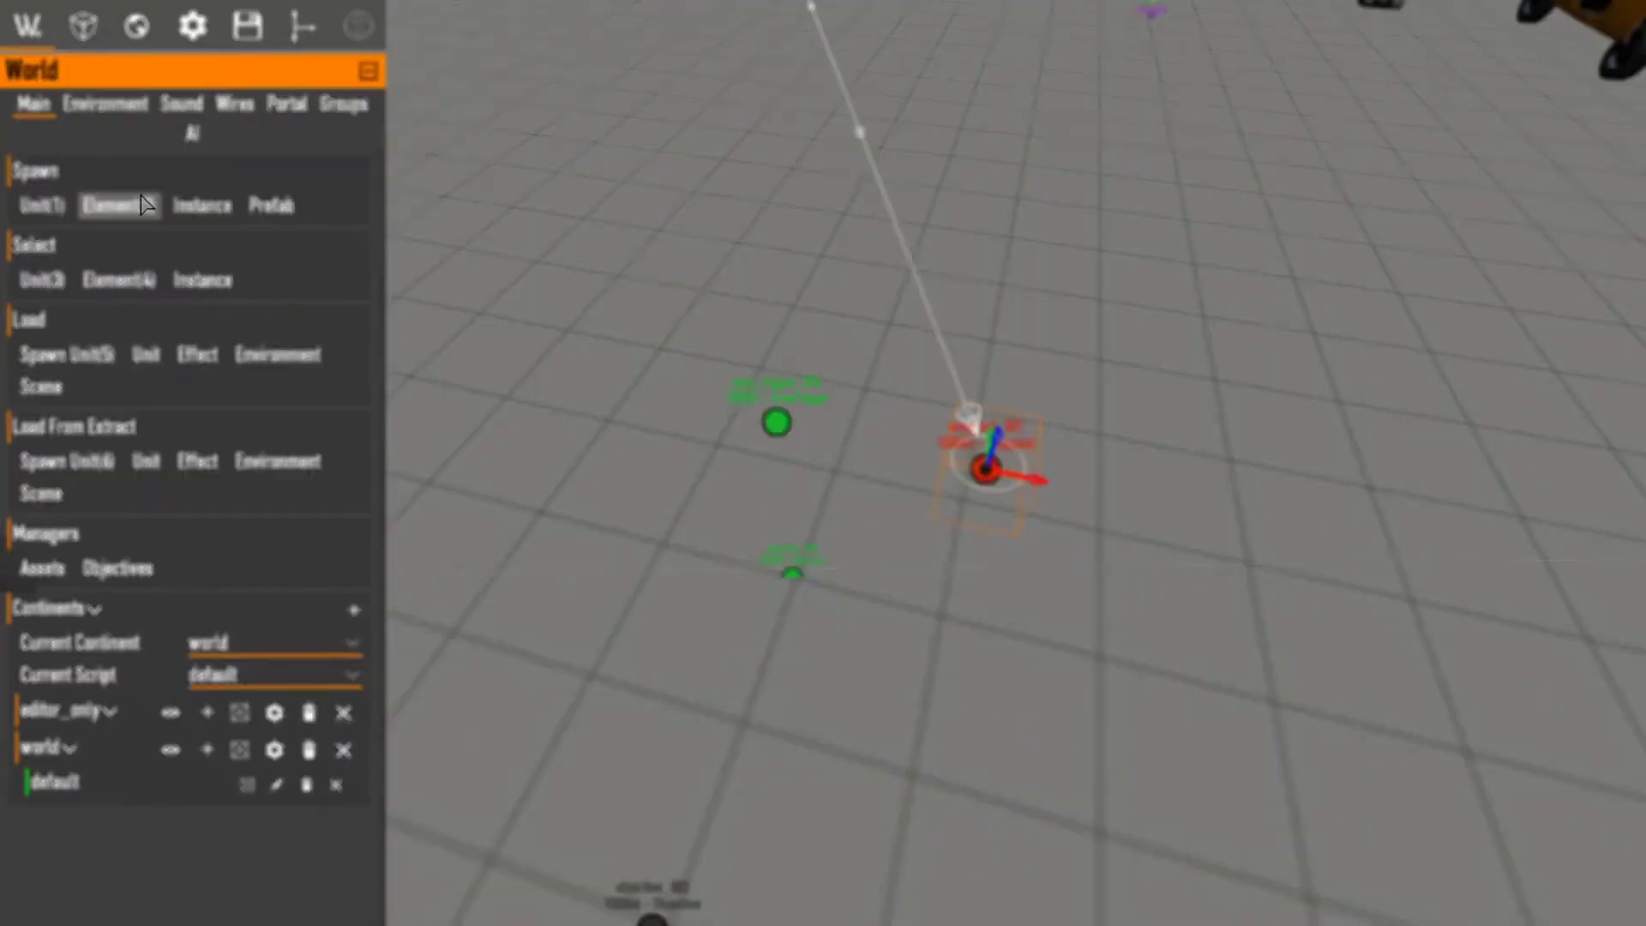
{"action": "left_click", "coordinate": [143, 205]}
{"action": "type", "text": "operat"}
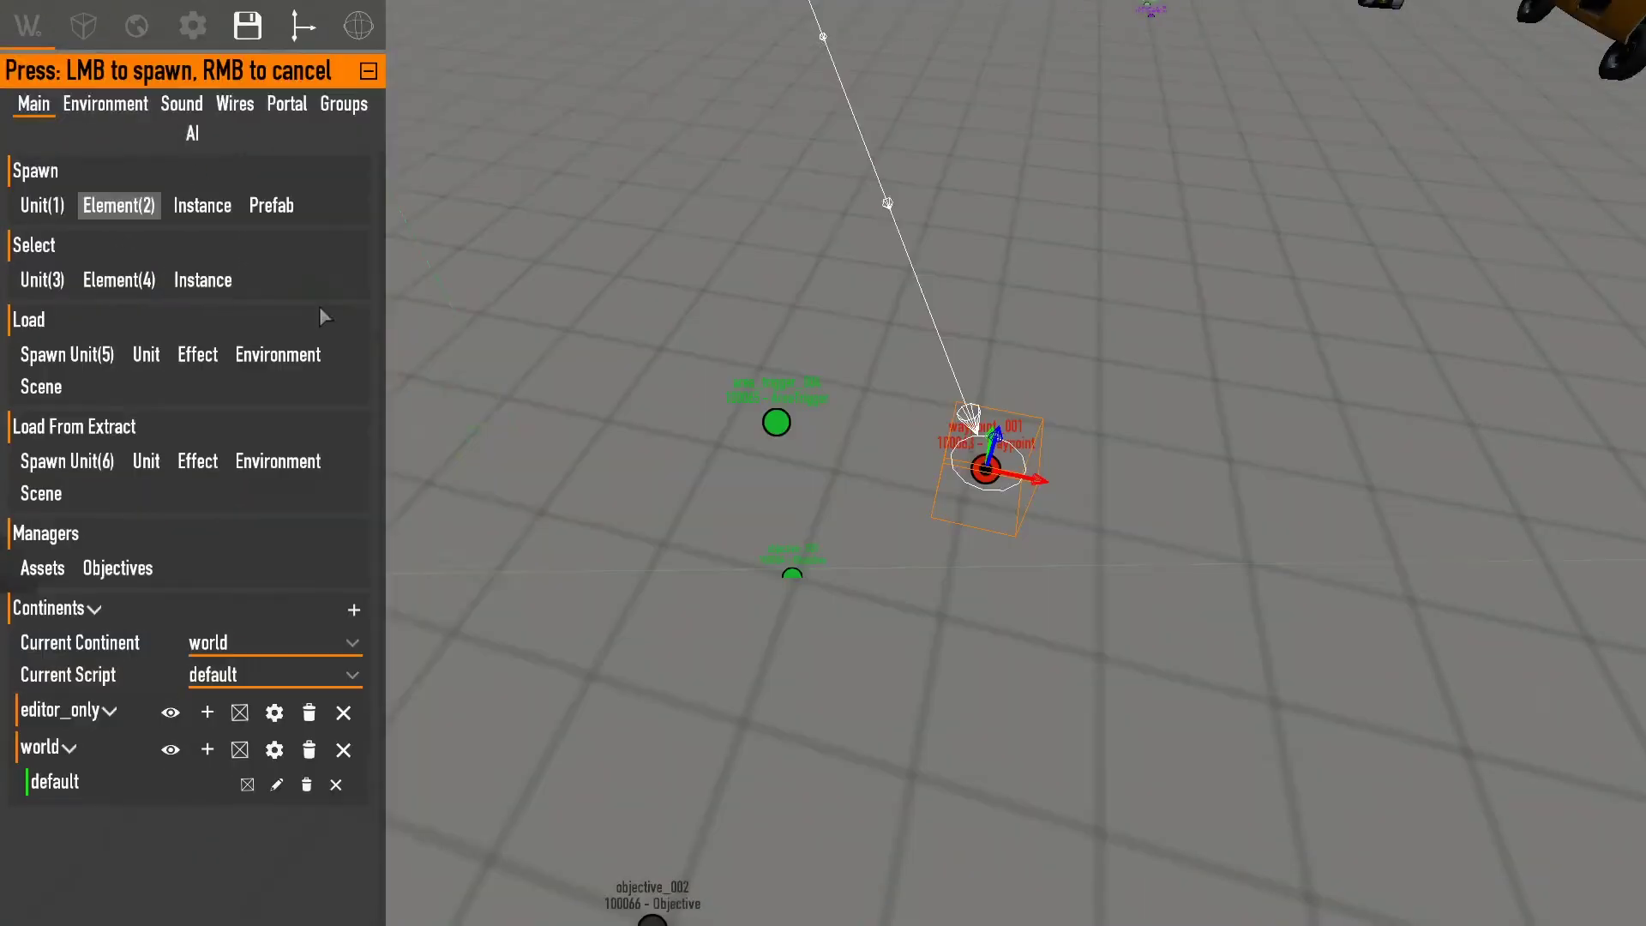
{"action": "left_click", "coordinate": [309, 309]}
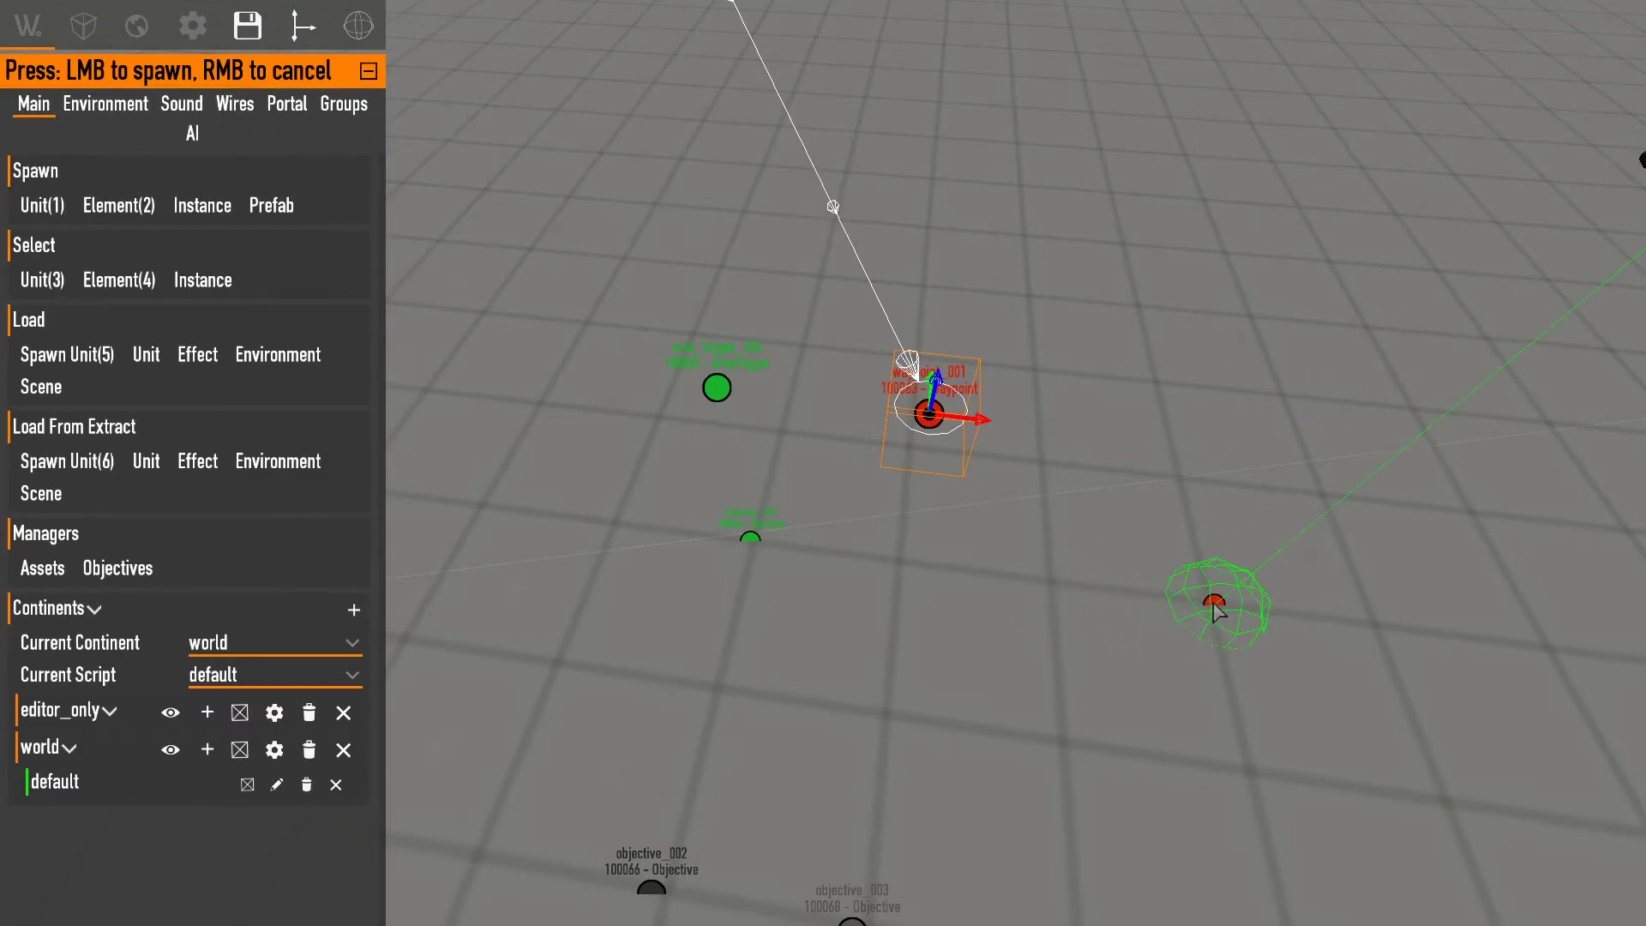
{"action": "left_click", "coordinate": [1229, 592]}
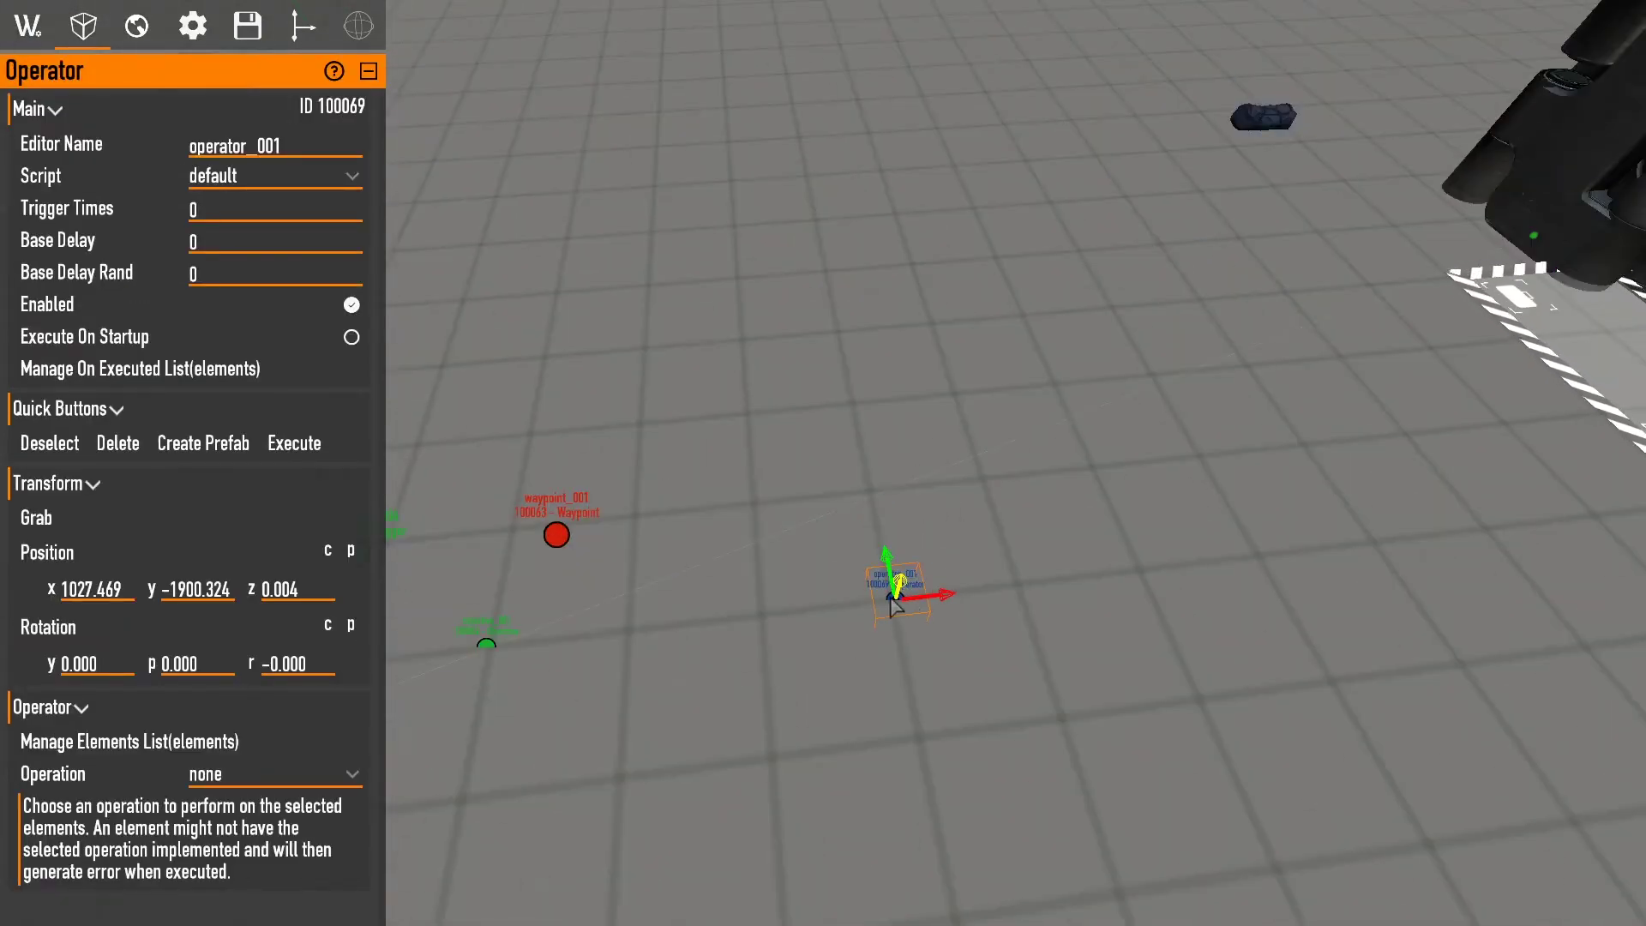
{"action": "scroll", "coordinate": [893, 598], "scroll_direction": "down", "scroll_amount": 3}
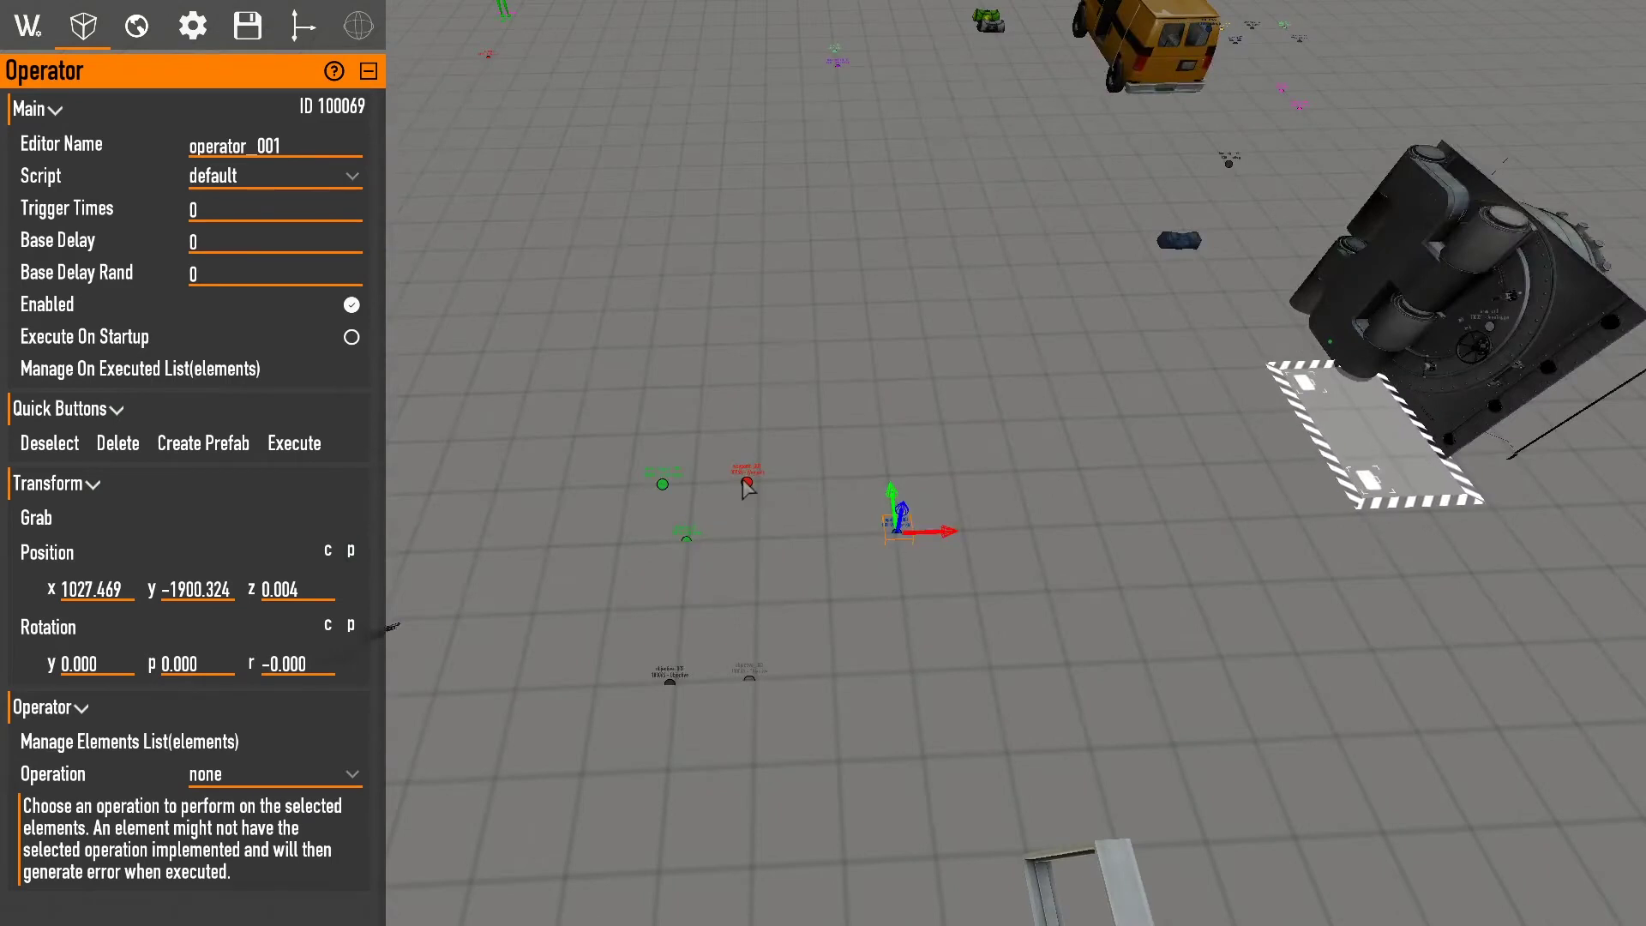
Set operator_001's operation to remove and add waypoint_001 to its elements.
{"action": "left_click", "coordinate": [747, 484]}
{"action": "left_click", "coordinate": [900, 534]}
{"action": "left_click", "coordinate": [206, 775]}
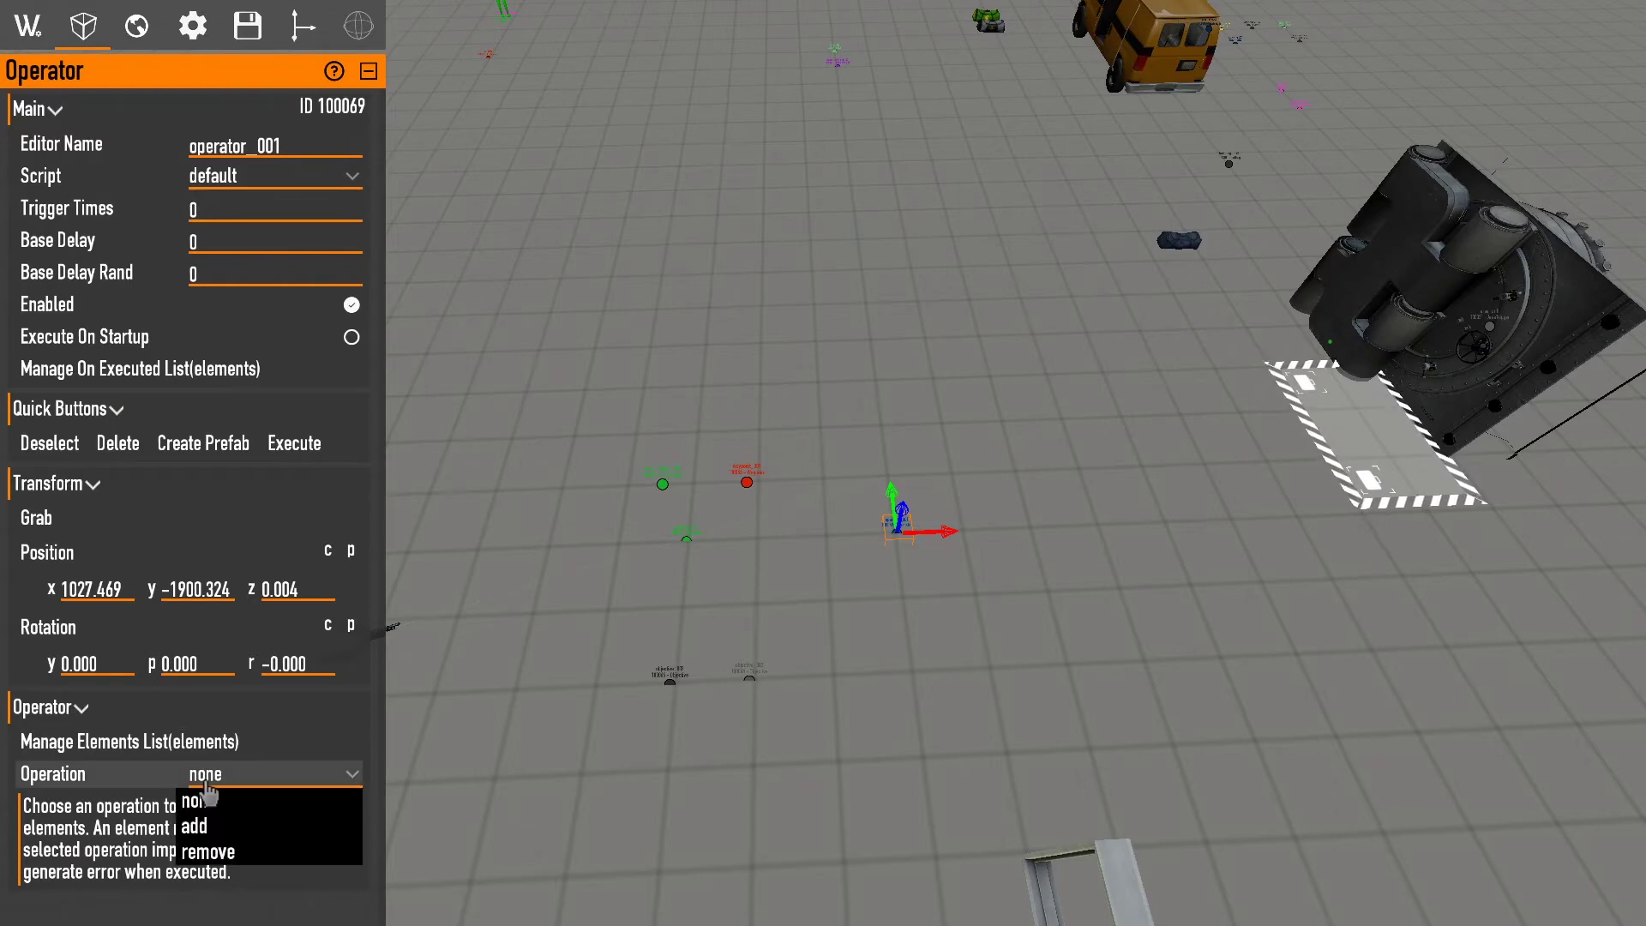
{"action": "left_click", "coordinate": [238, 852]}
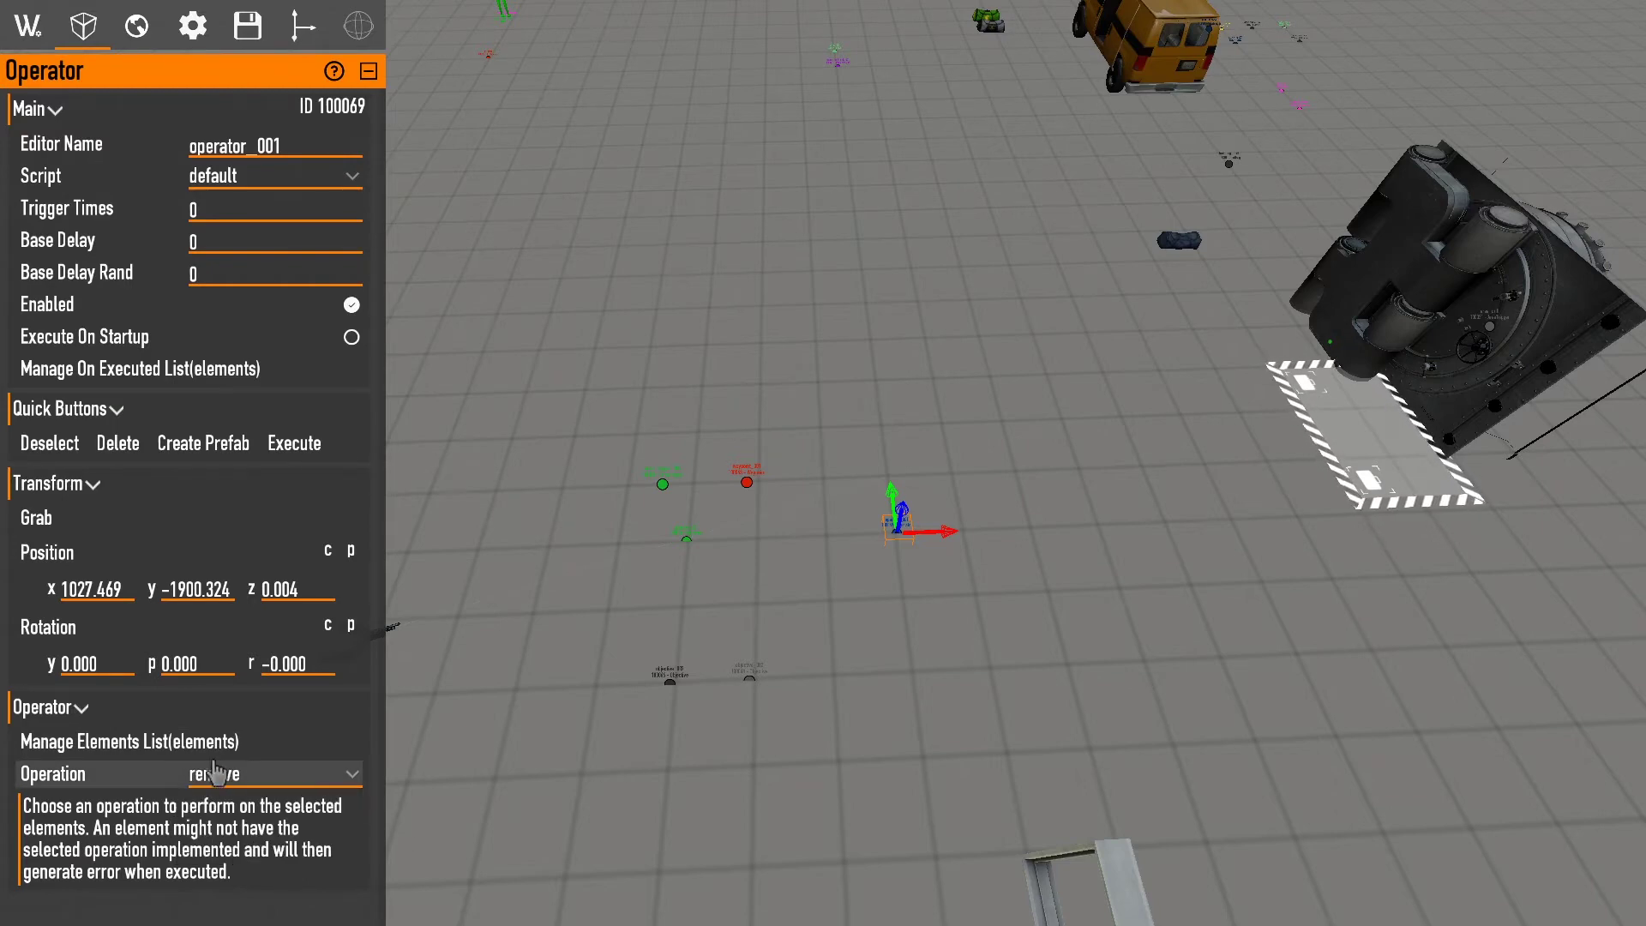
{"action": "left_click", "coordinate": [129, 742]}
{"action": "type", "text": "way"}
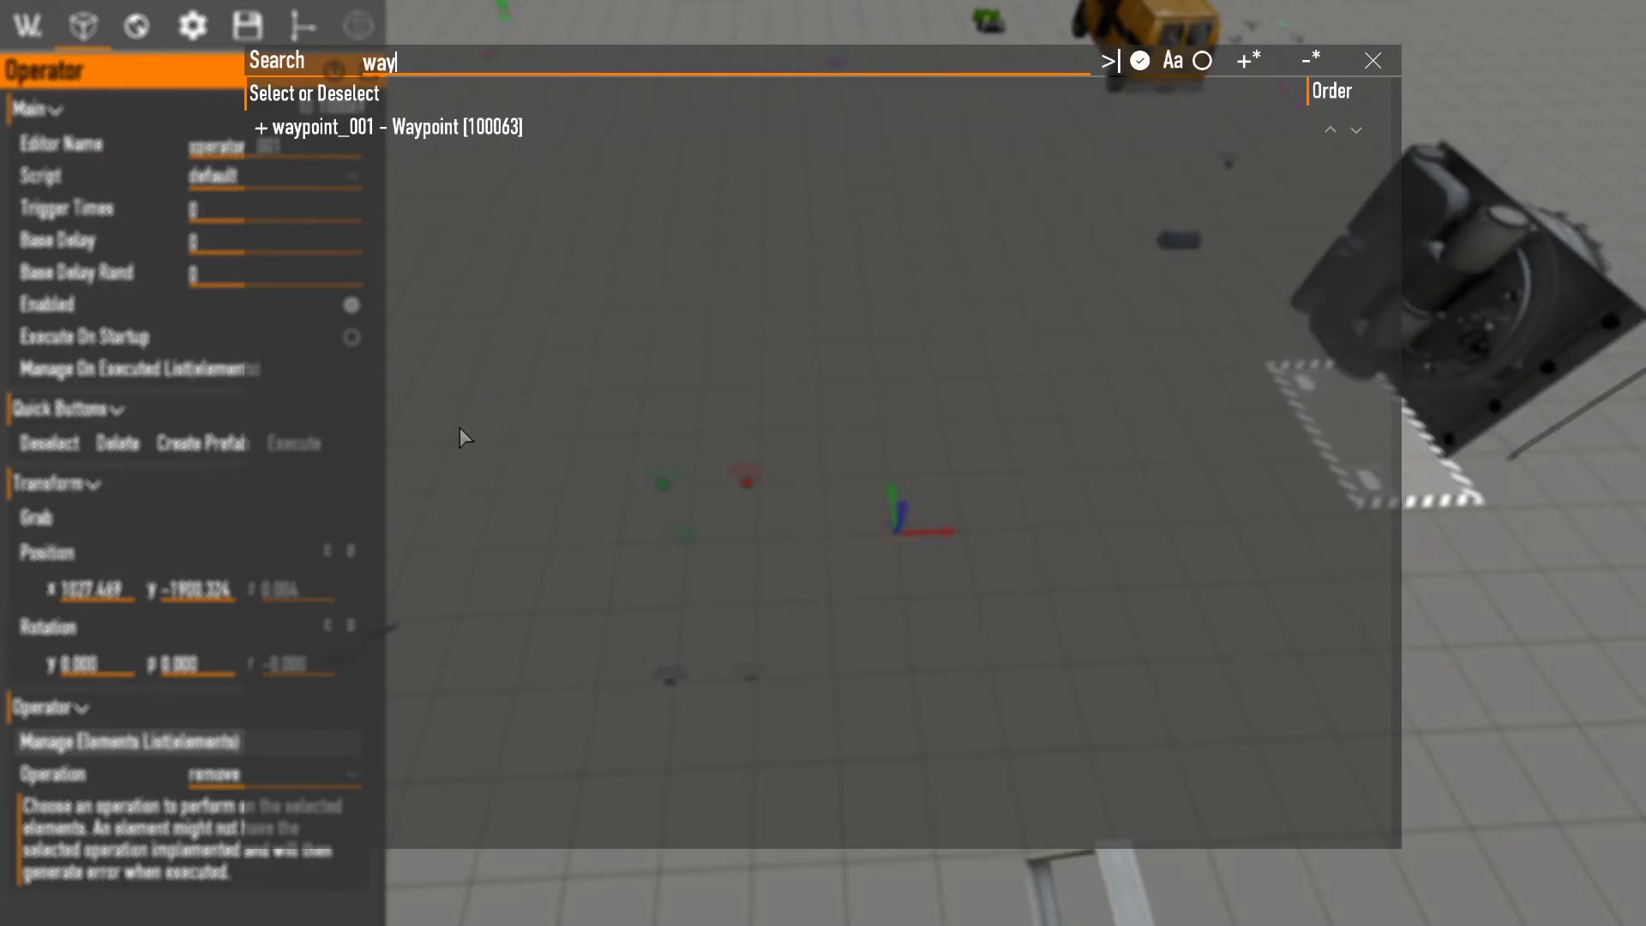
{"action": "left_click", "coordinate": [386, 126]}
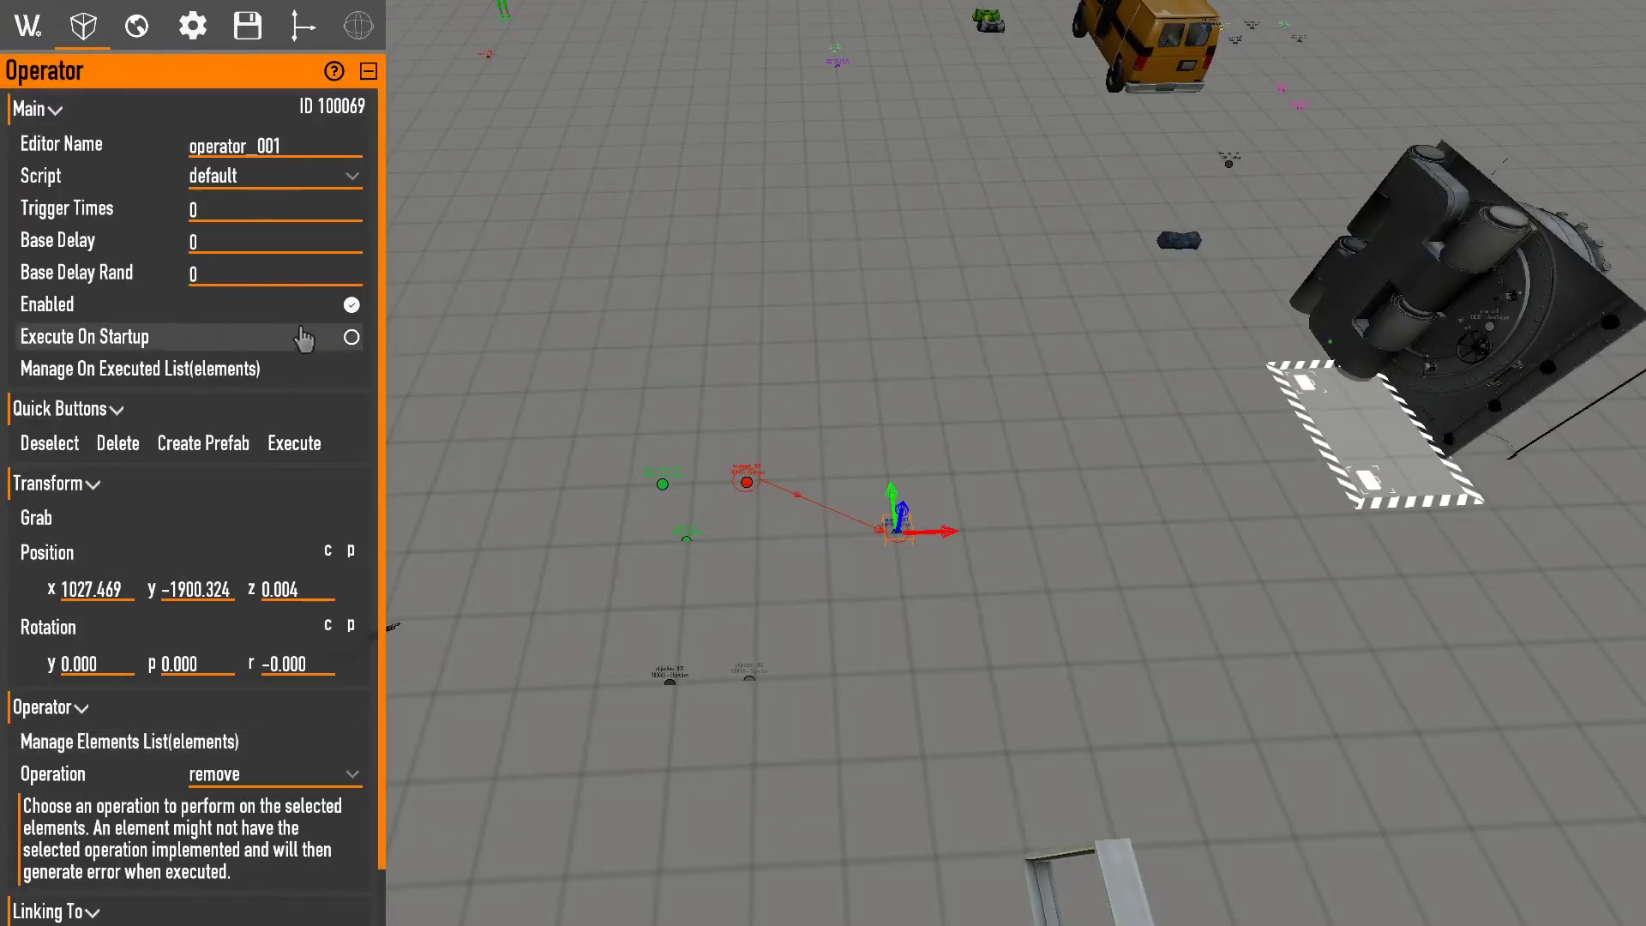
Toggle play mode briefly while reselecting waypoint_001 and operator_001.
{"action": "key", "text": "F10"}
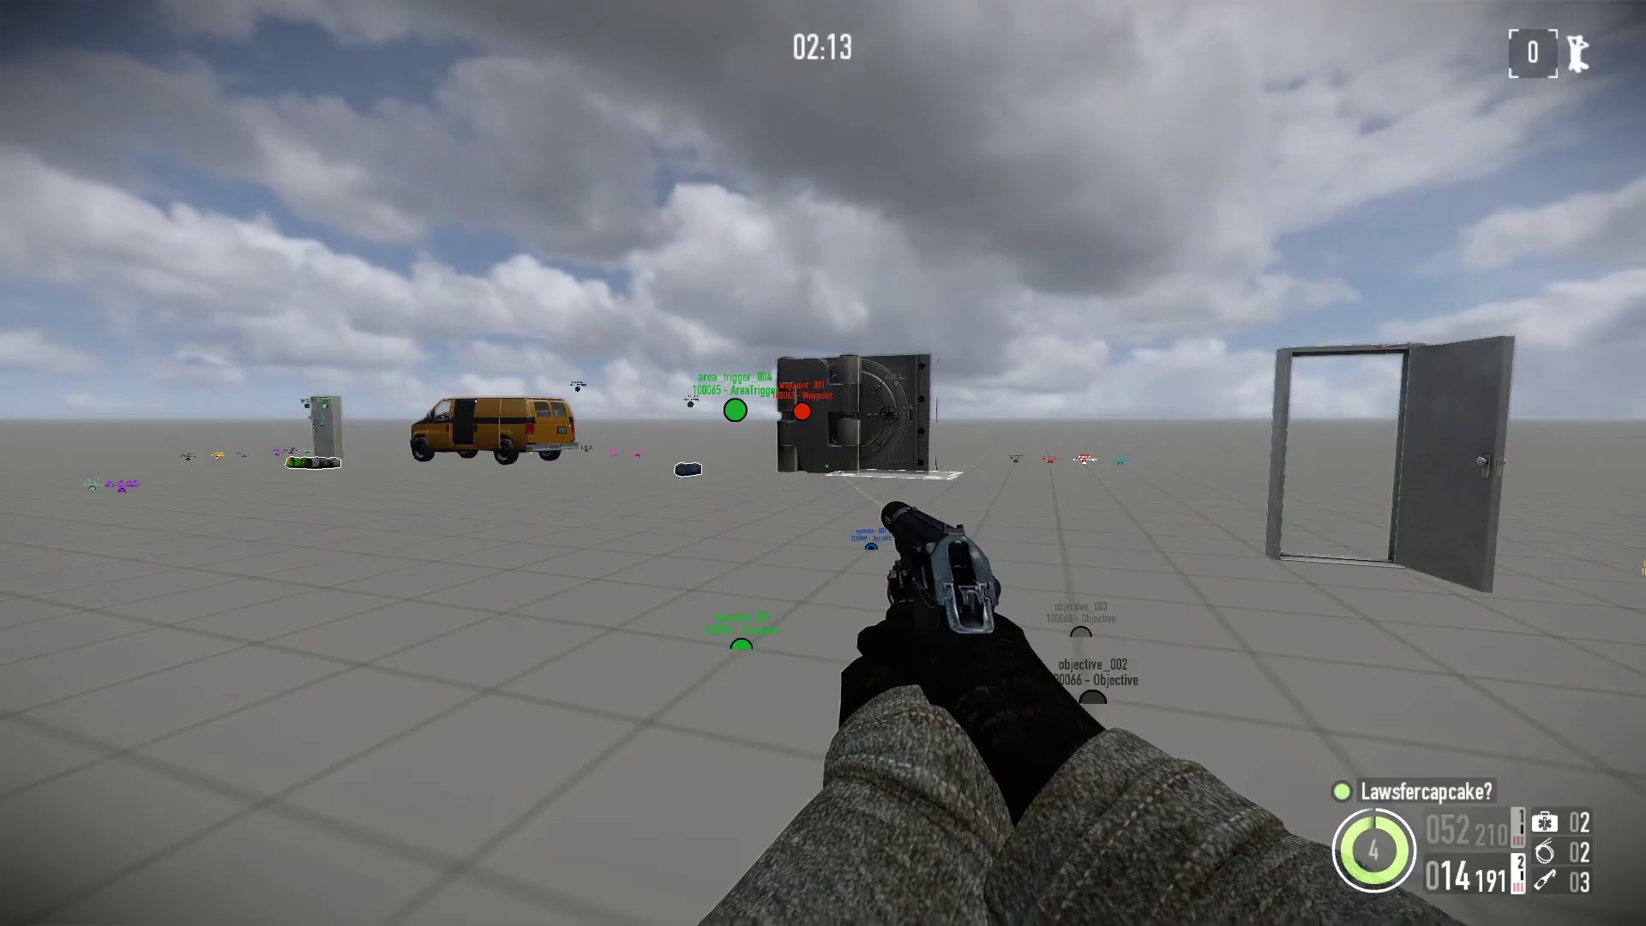
{"action": "key", "text": "F10"}
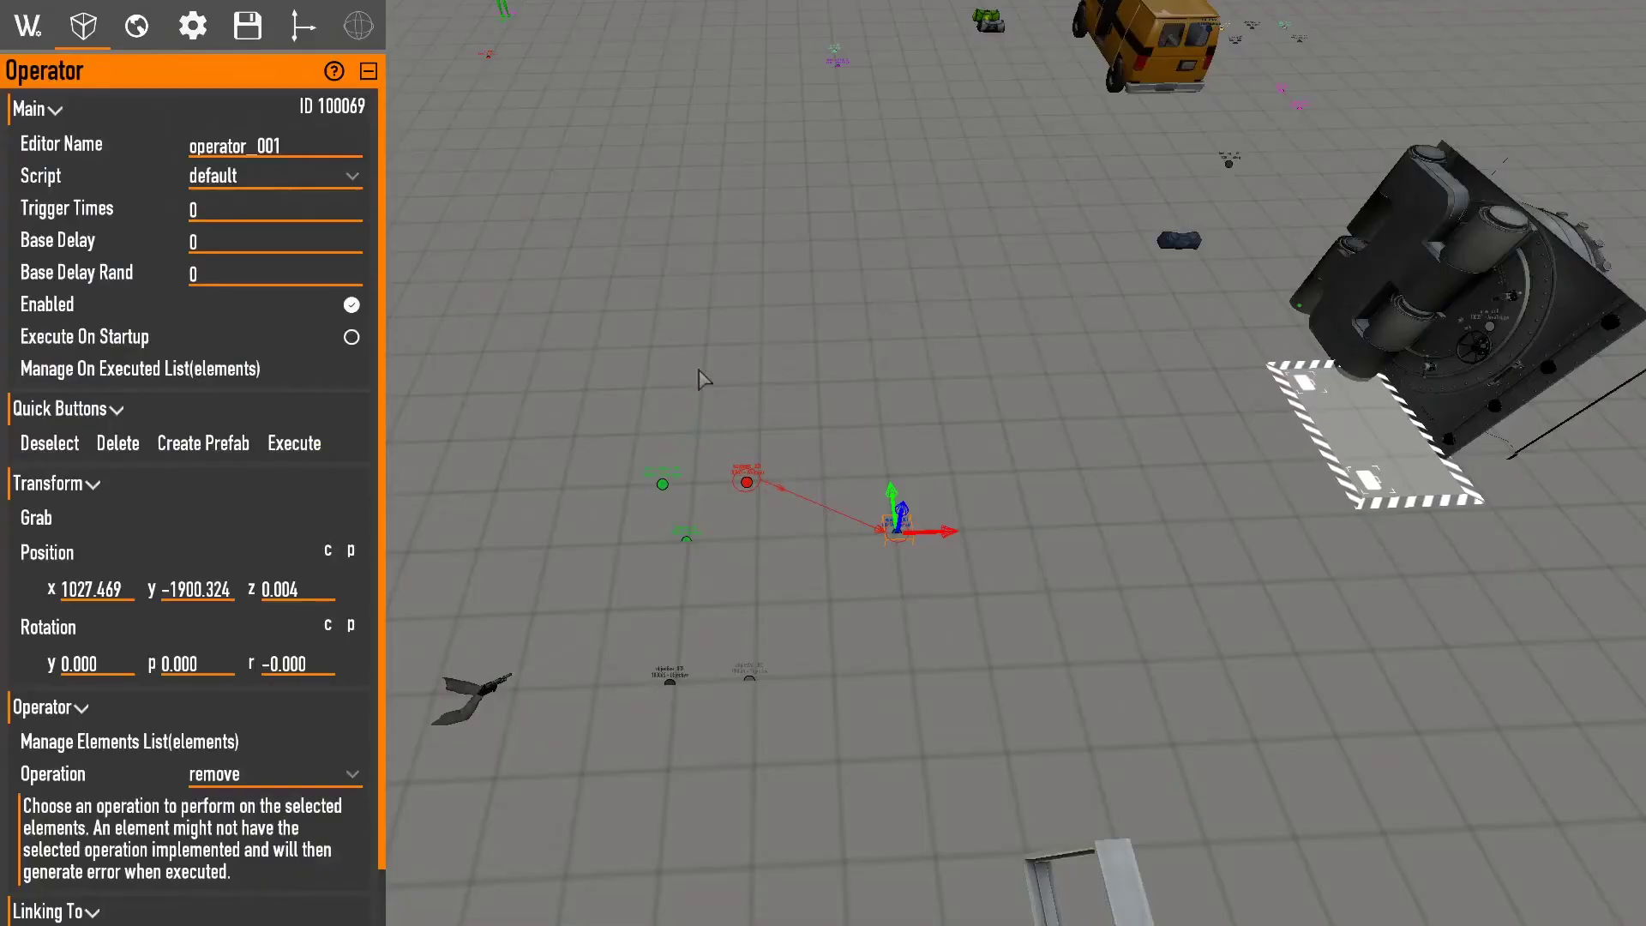
{"action": "left_click", "coordinate": [748, 493]}
{"action": "key", "text": "F10"}
{"action": "key", "text": "F10"}
{"action": "left_click", "coordinate": [895, 530]}
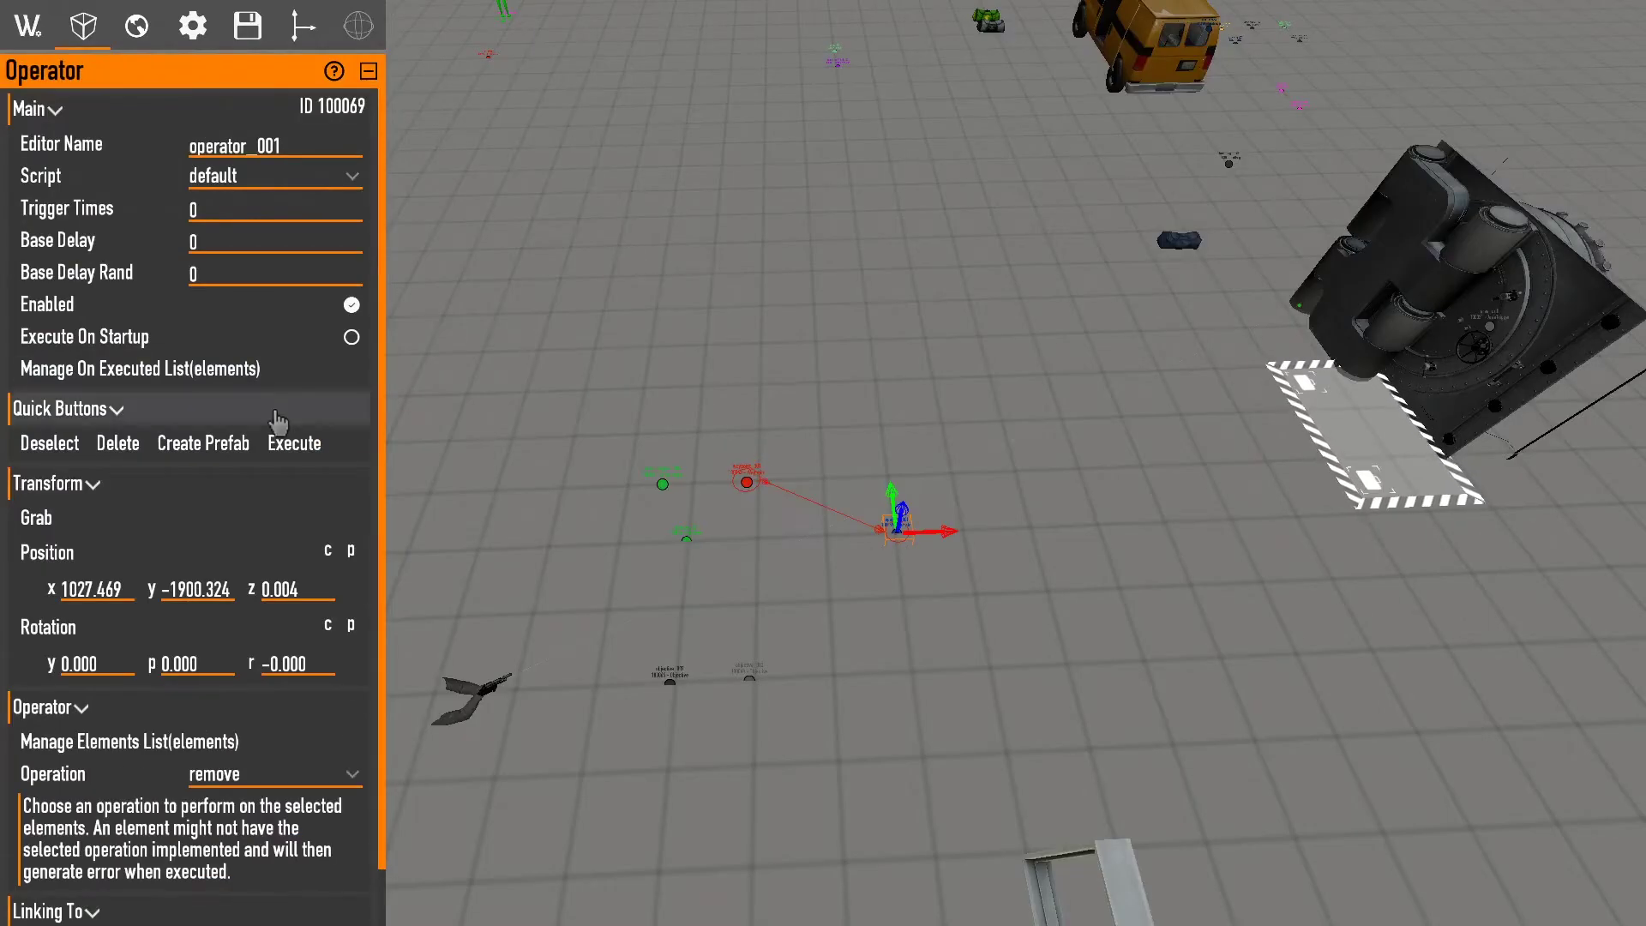
{"action": "key", "text": "F10"}
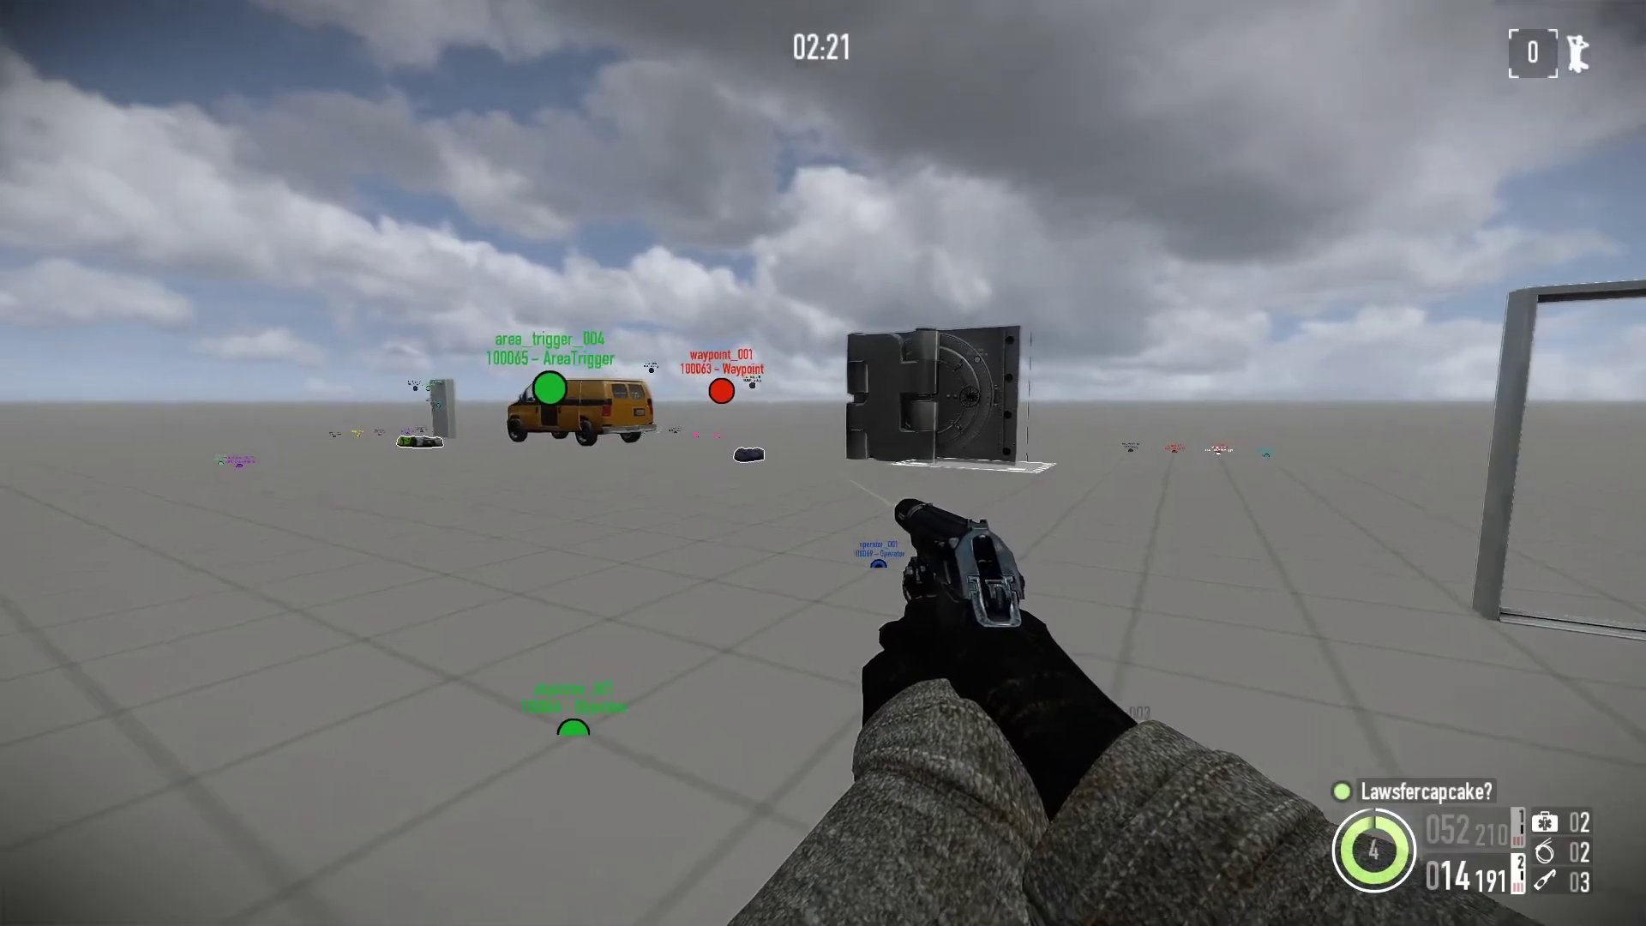
Walk and shoot through the test level, then Alt-Tab to Notepad++ on main.xml.
{"action": "key", "text": "w"}
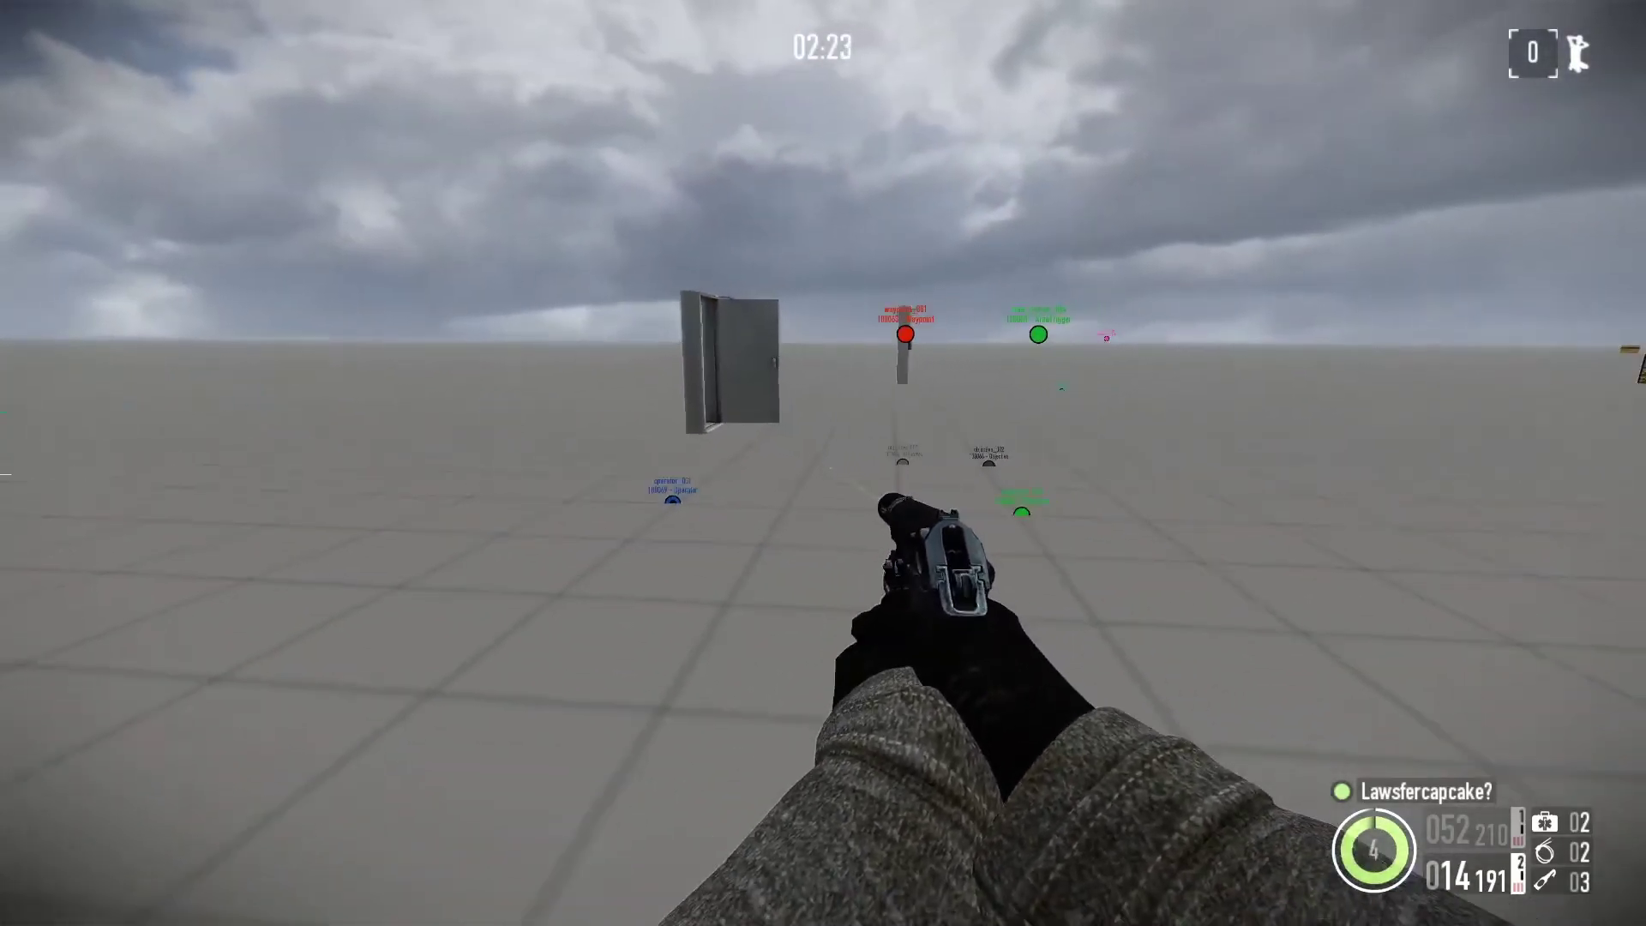
{"action": "left_click", "coordinate": [823, 463]}
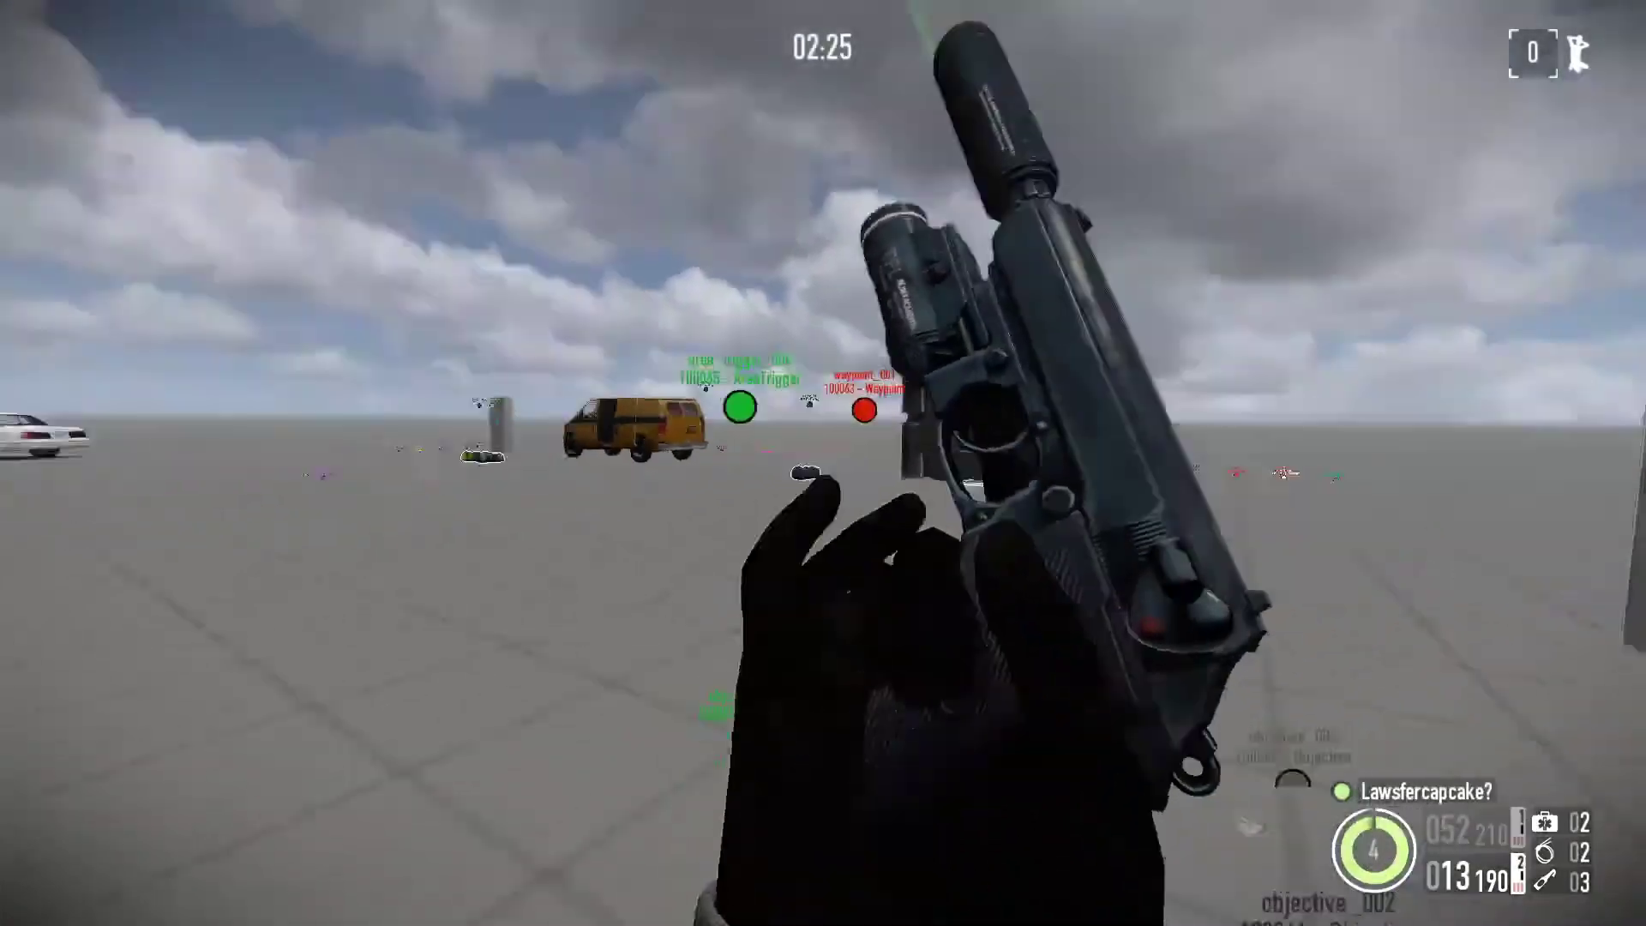
{"action": "key", "text": "w"}
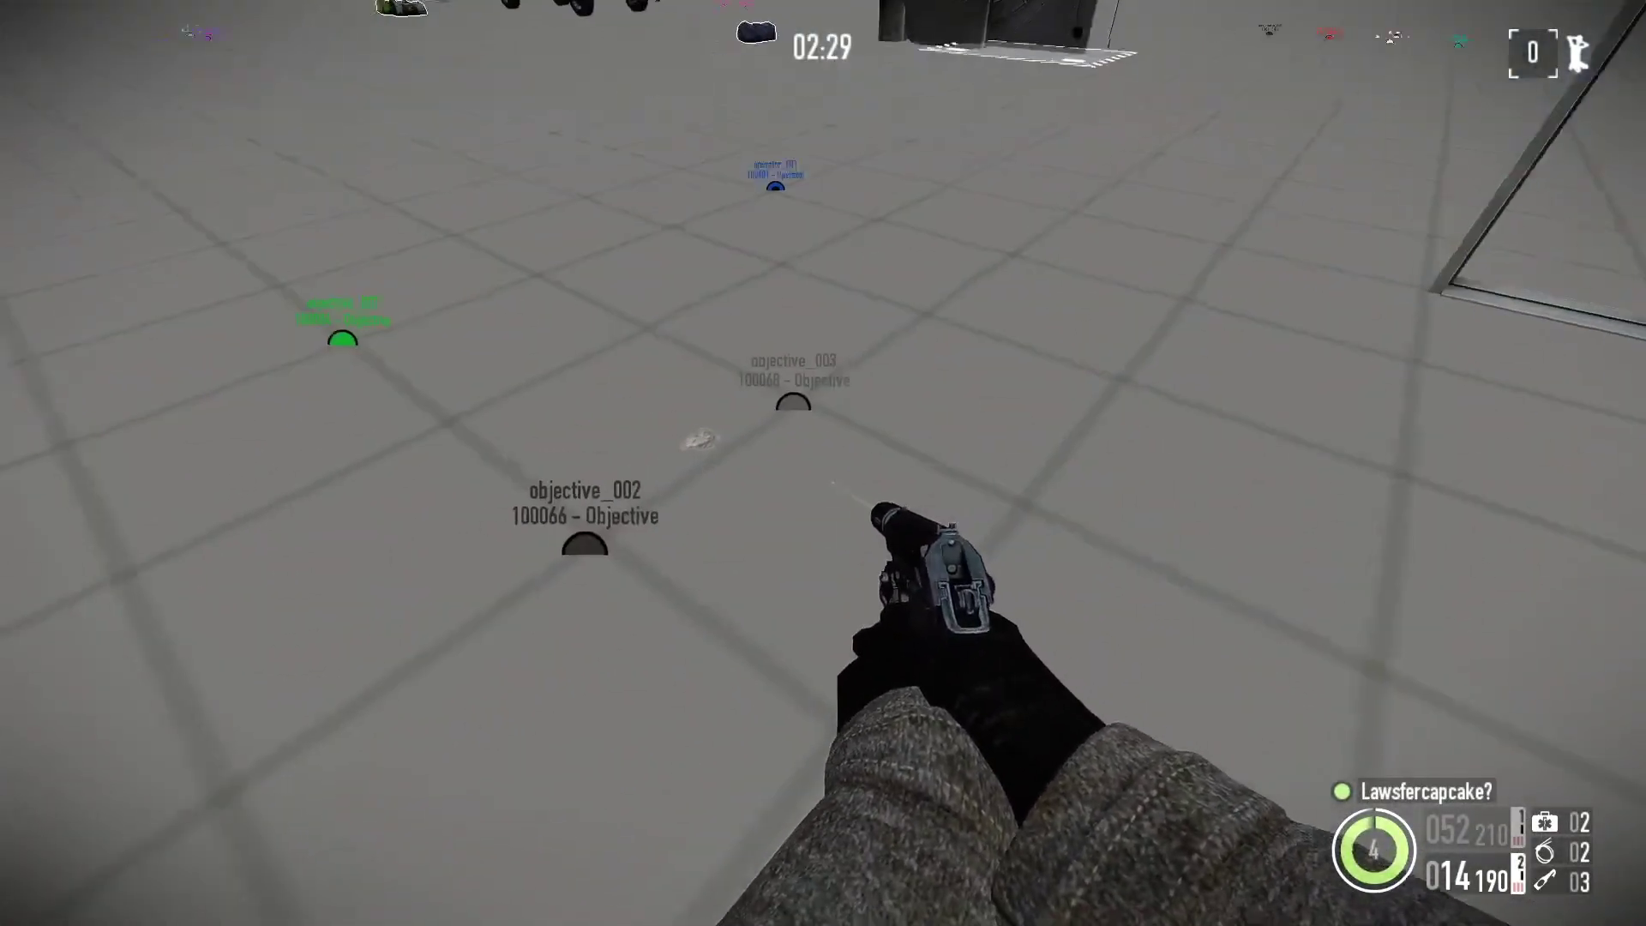
{"action": "key", "text": "alt+Tab"}
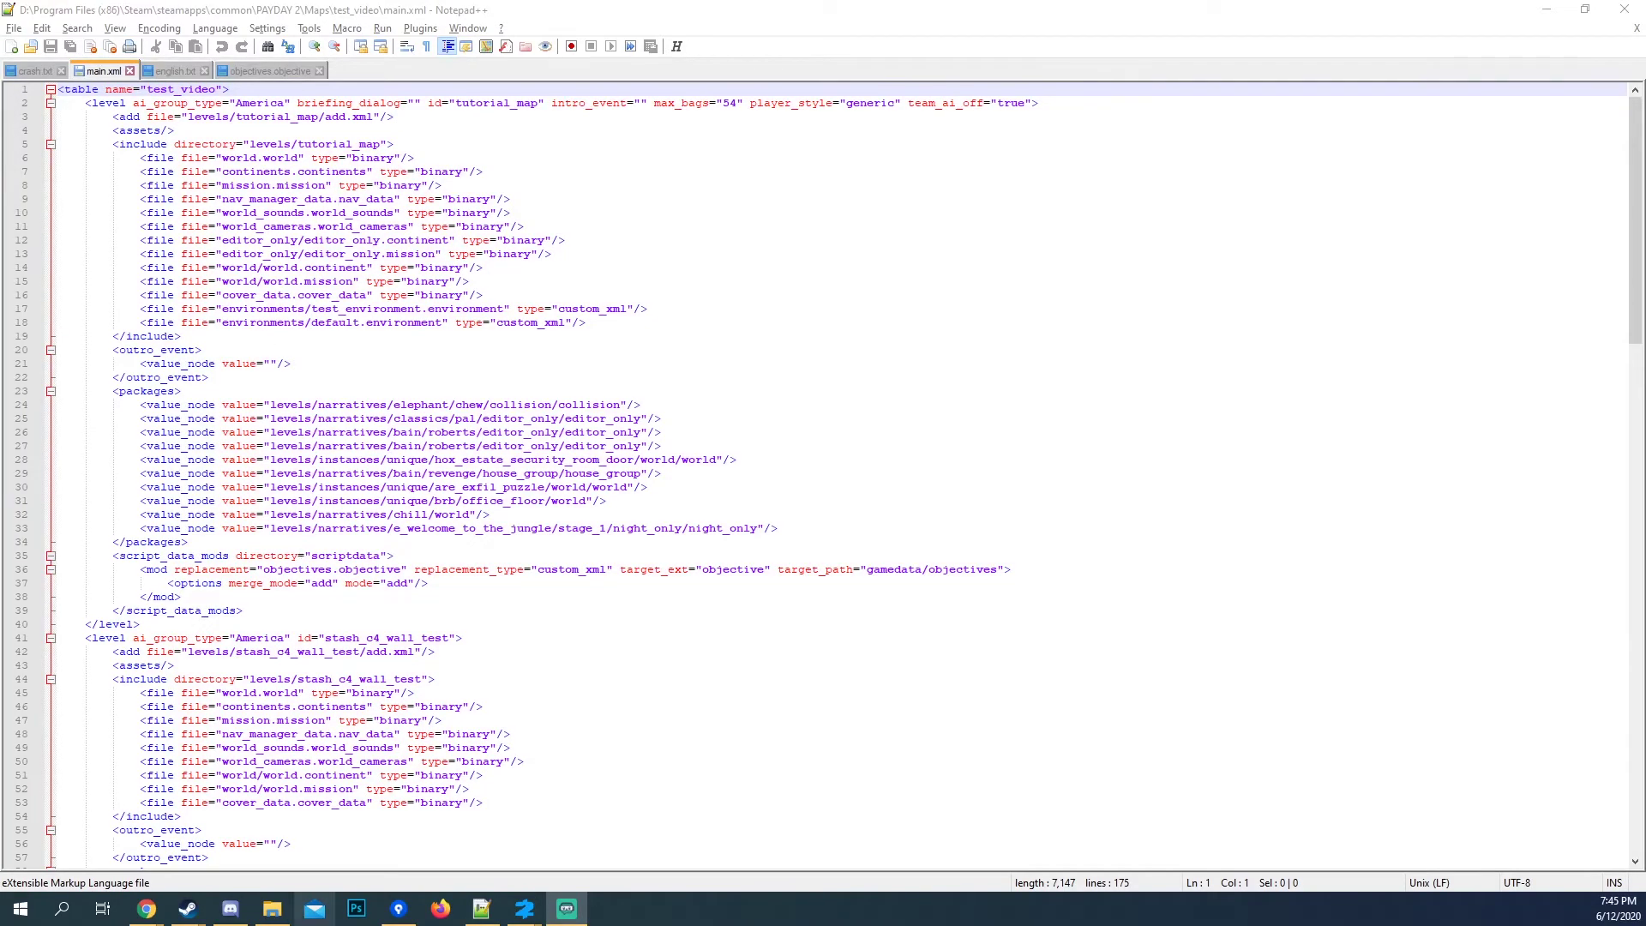
Find objectives.objective in the map's scriptdata folder and bring it up in Notepad++.
{"action": "left_click", "coordinate": [271, 910]}
{"action": "left_click", "coordinate": [1255, 143]}
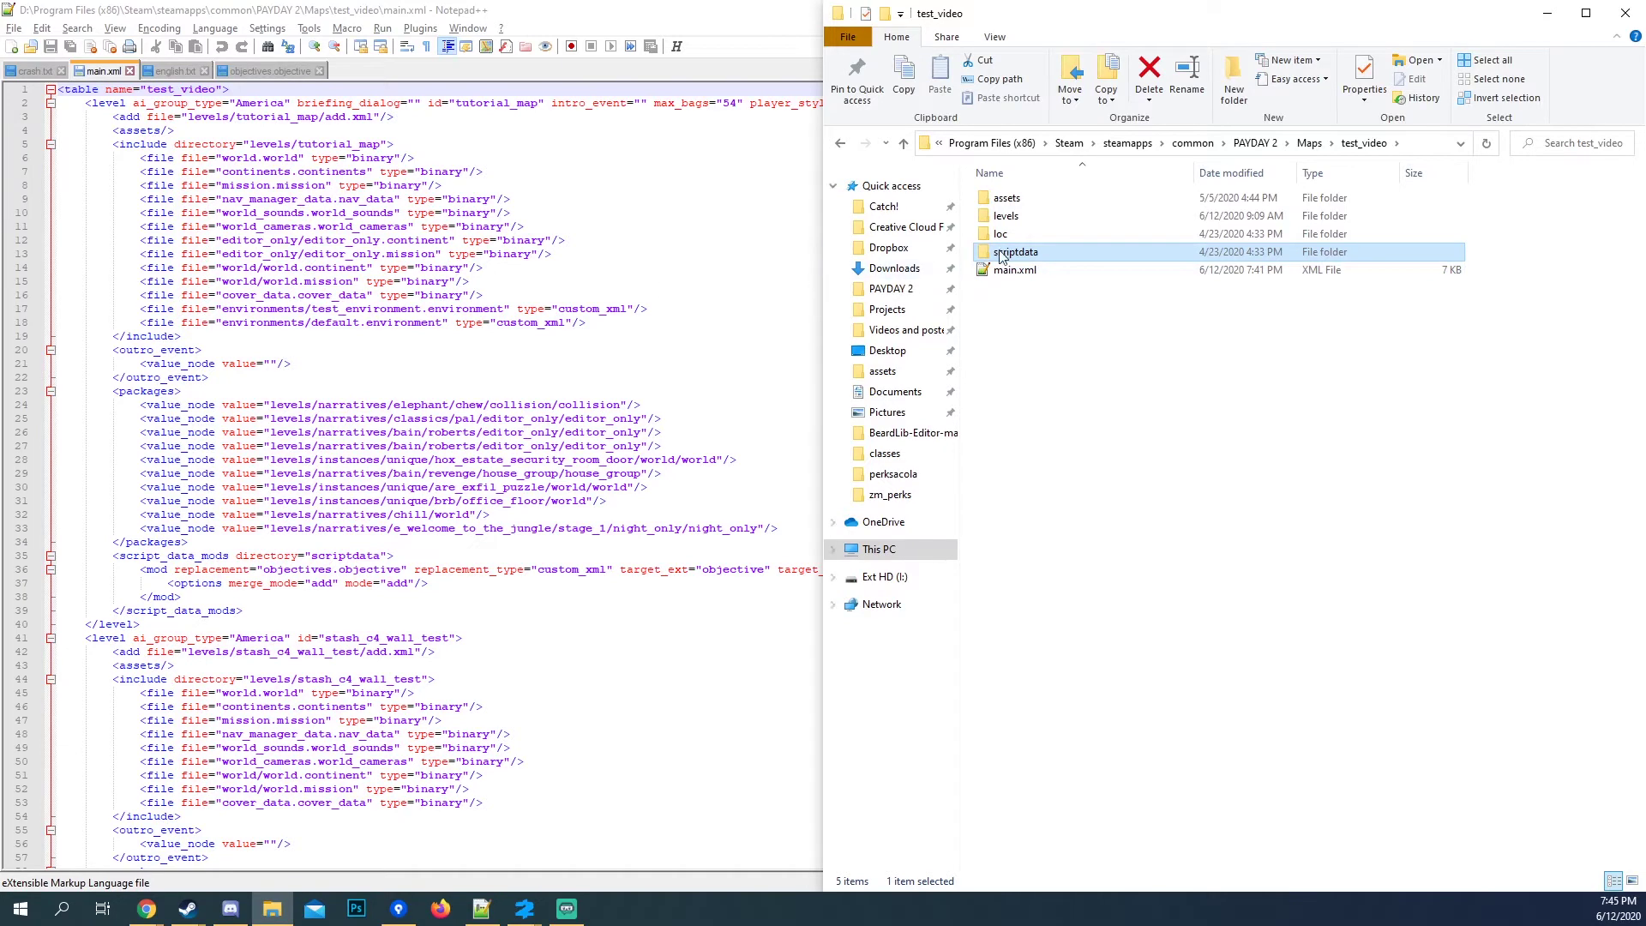
{"action": "double_click", "coordinate": [1002, 255]}
{"action": "left_click", "coordinate": [1028, 206]}
{"action": "left_click", "coordinate": [254, 74]}
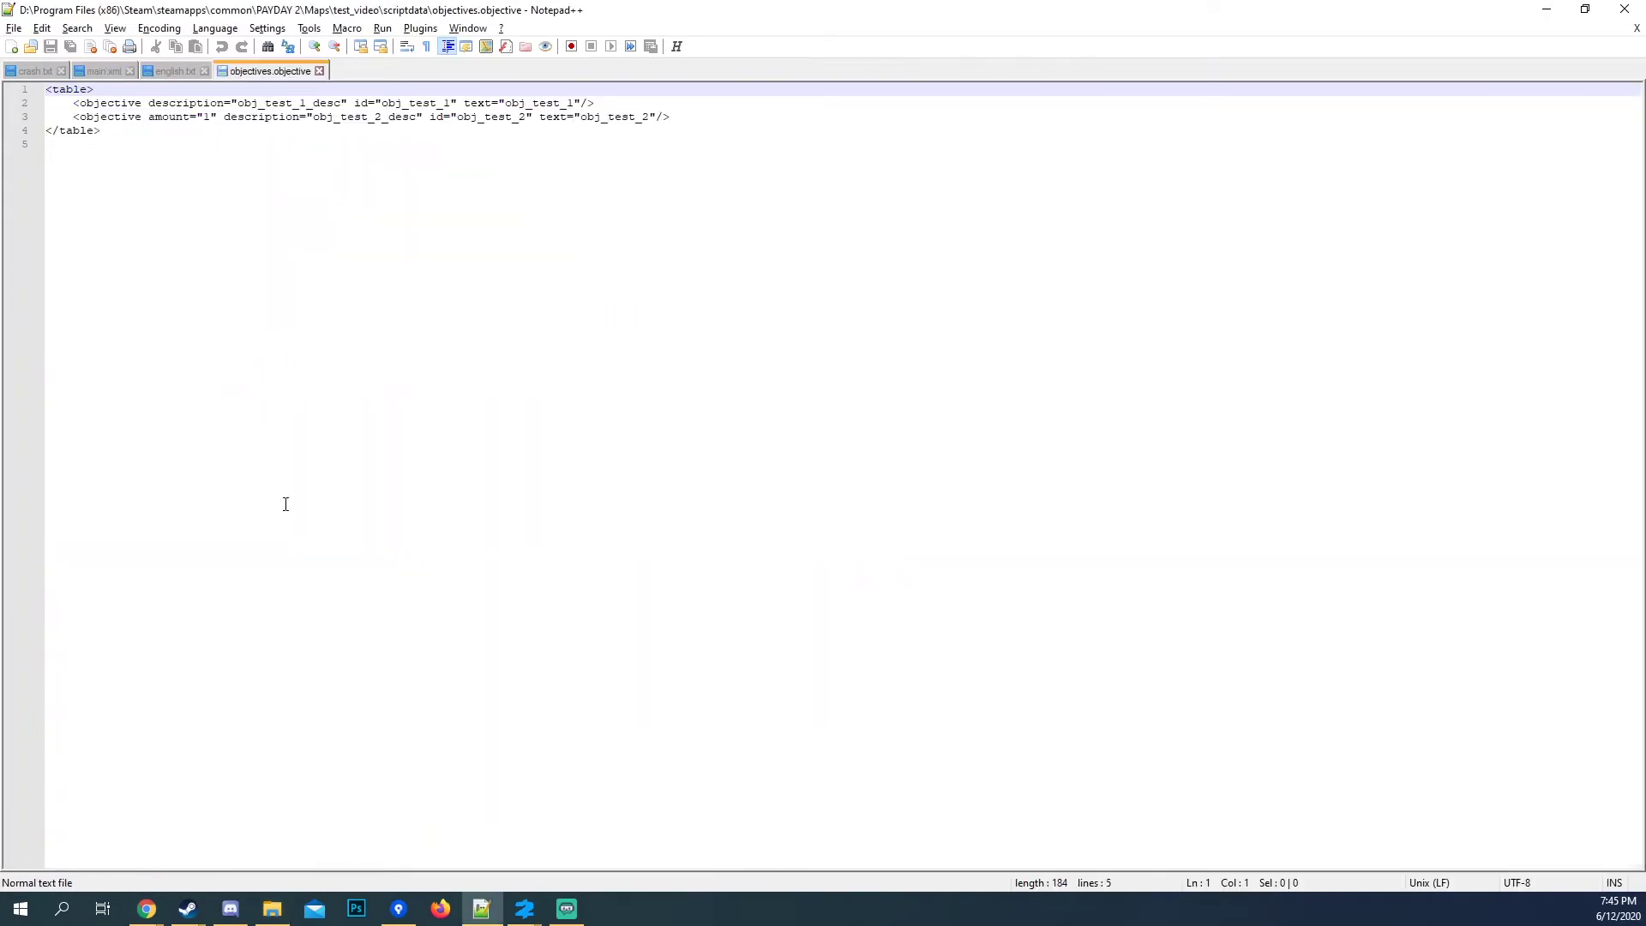
Locate english.txt in the test_video loc folder, then return to Notepad++.
{"action": "left_click", "coordinate": [272, 909]}
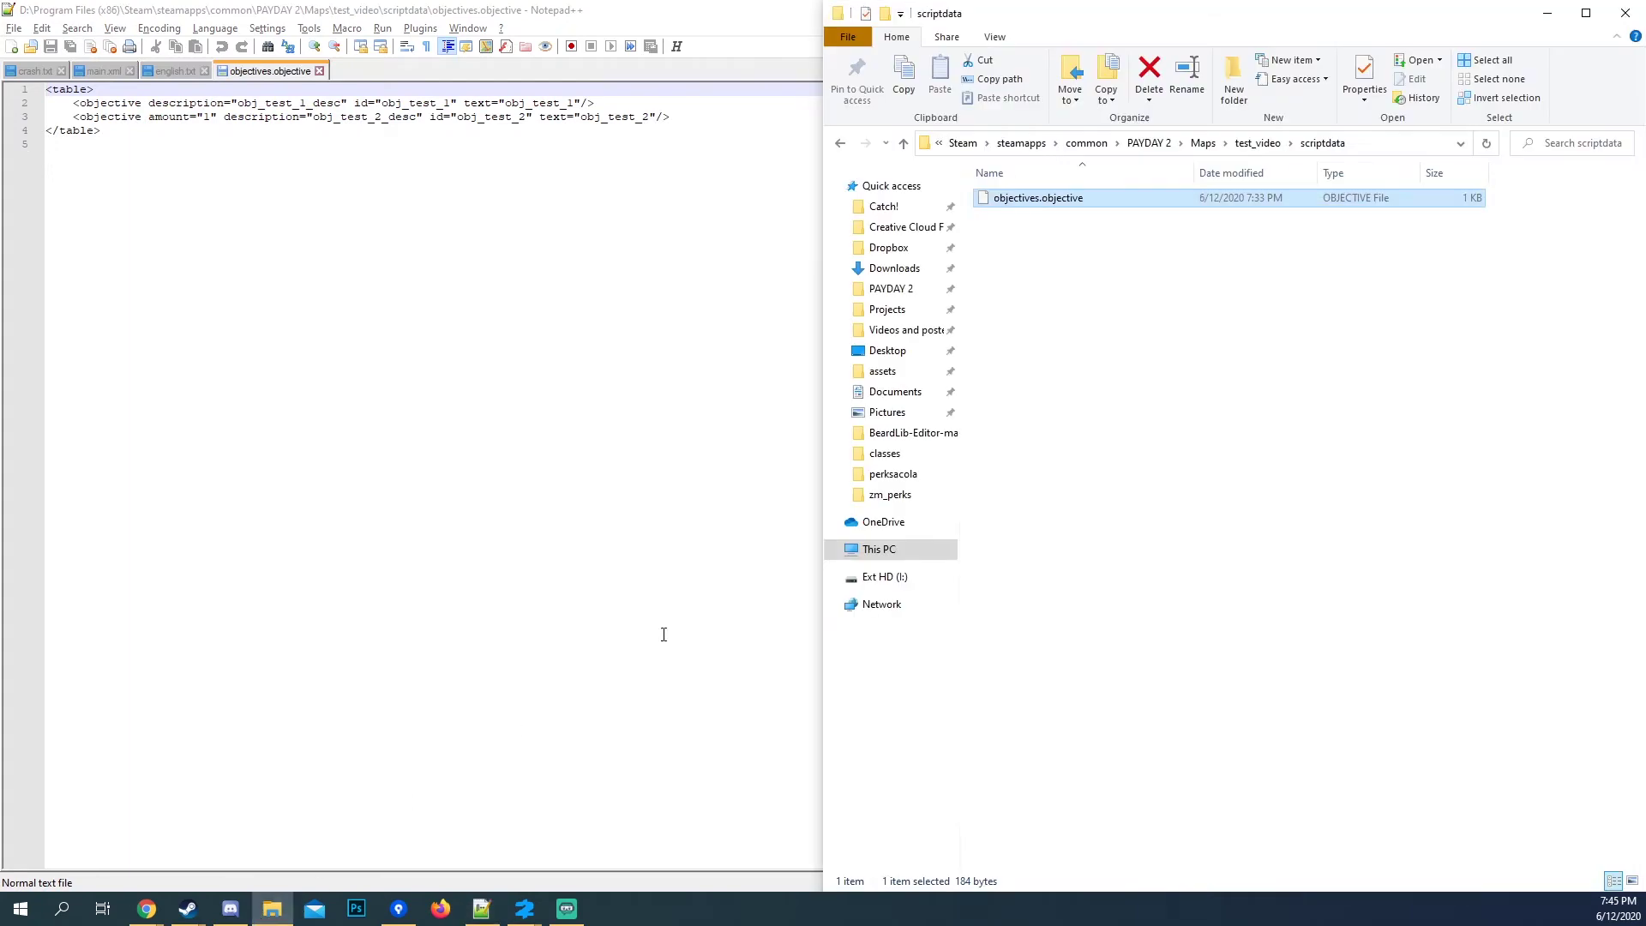
{"action": "left_click", "coordinate": [1258, 143]}
{"action": "double_click", "coordinate": [1013, 234]}
{"action": "left_click", "coordinate": [1007, 203]}
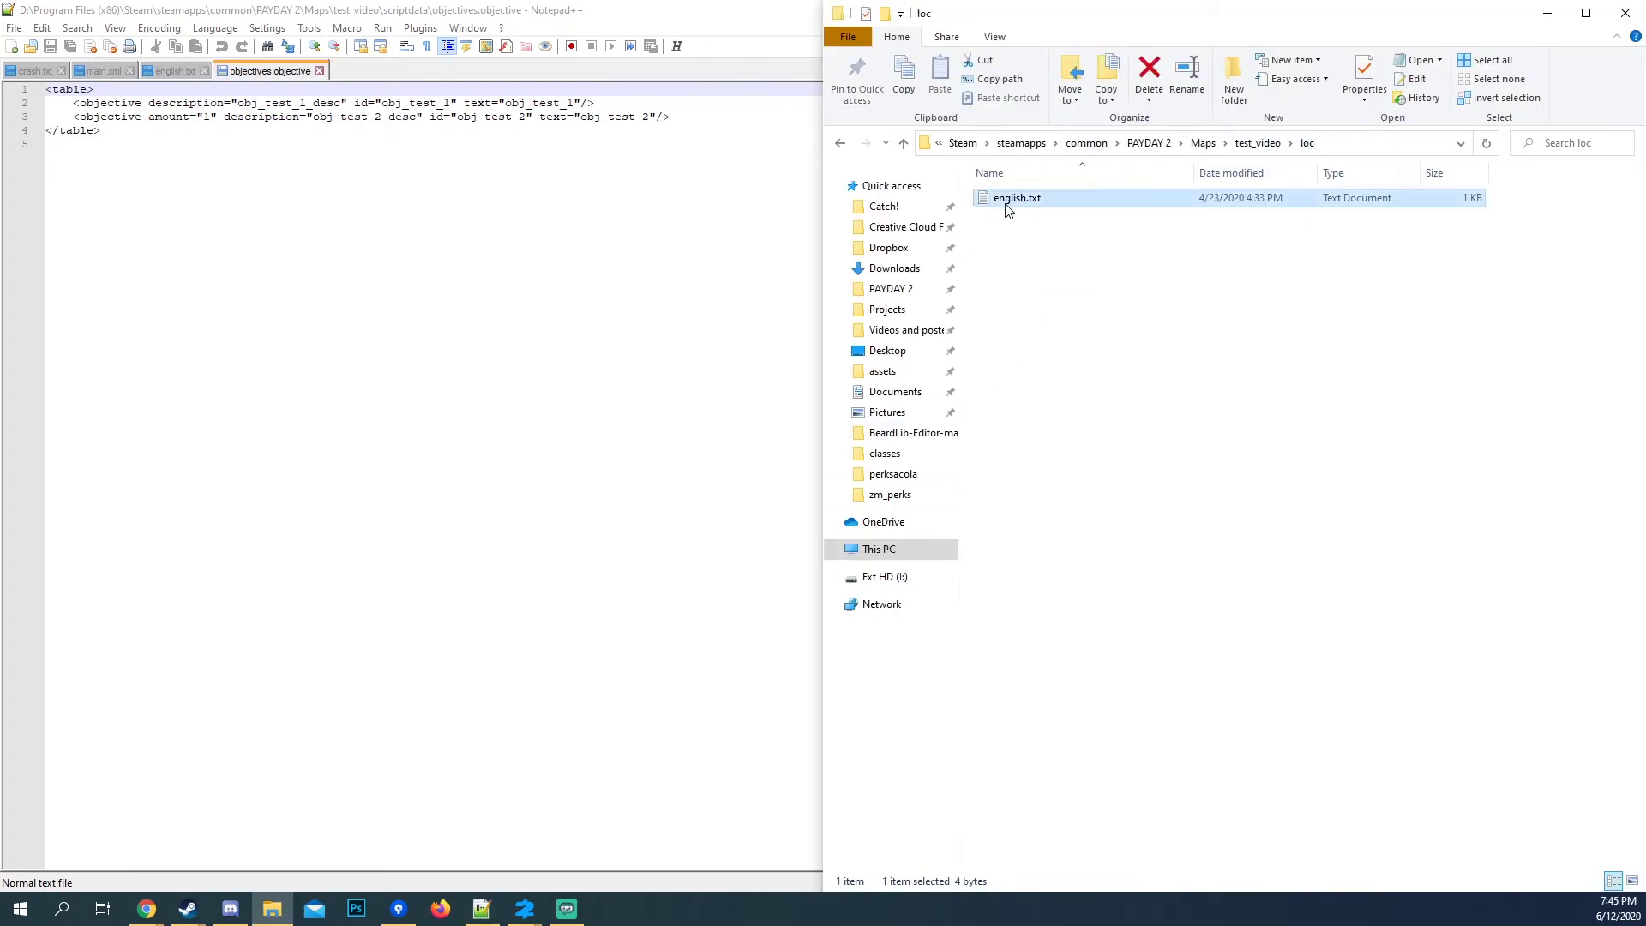
{"action": "left_click", "coordinate": [840, 143]}
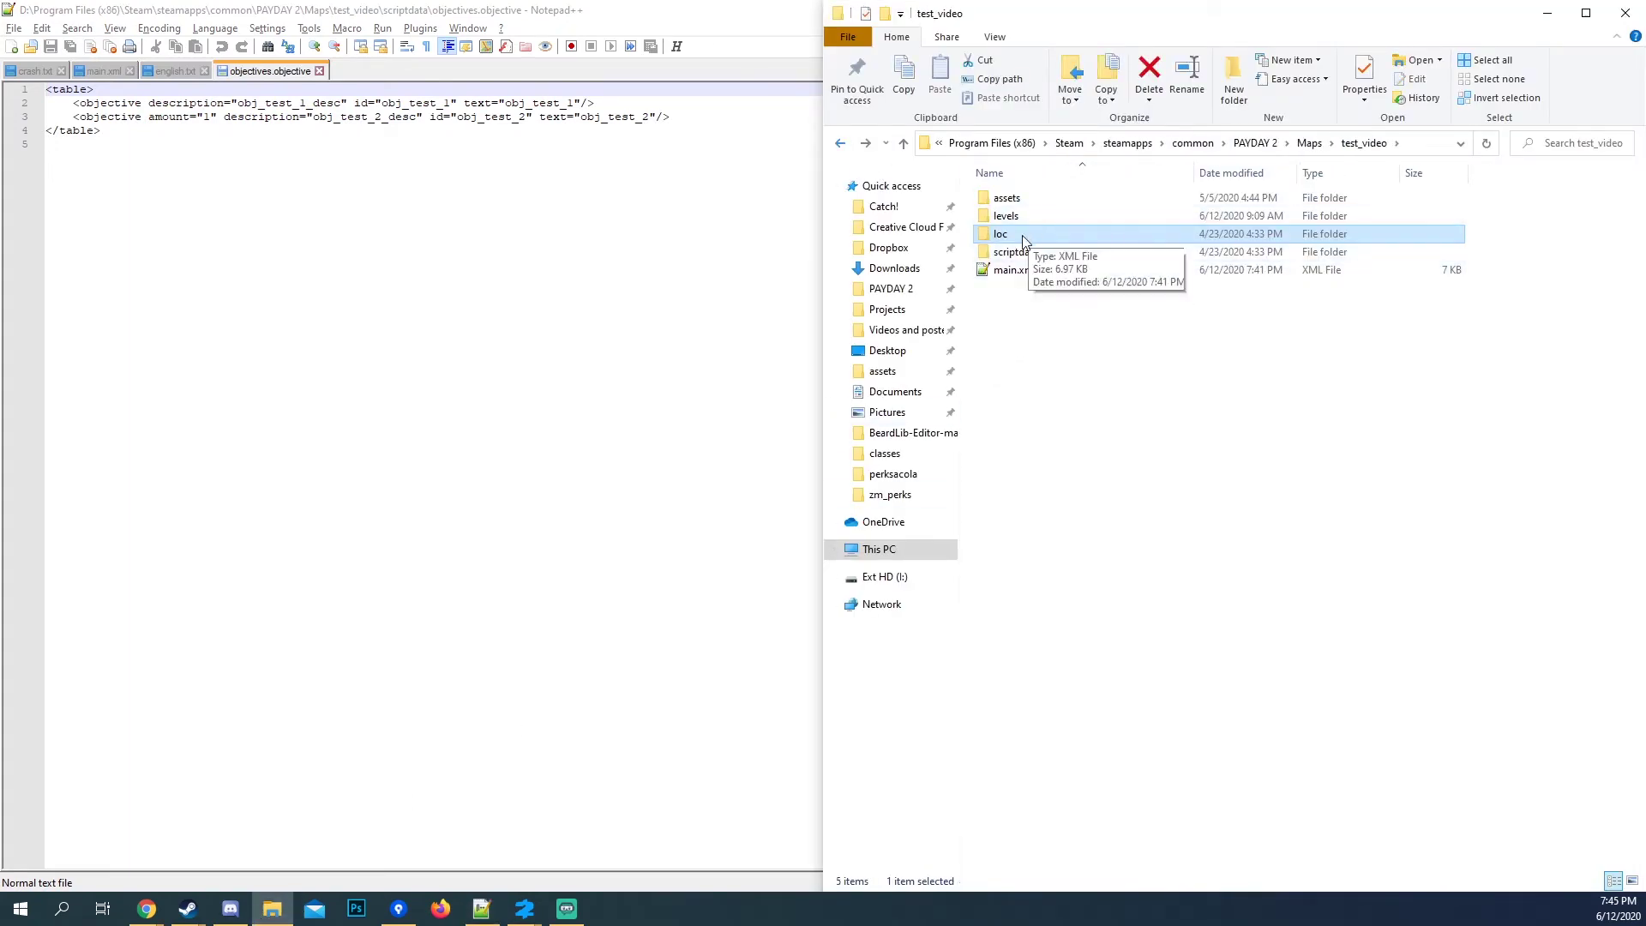
{"action": "left_click", "coordinate": [154, 70]}
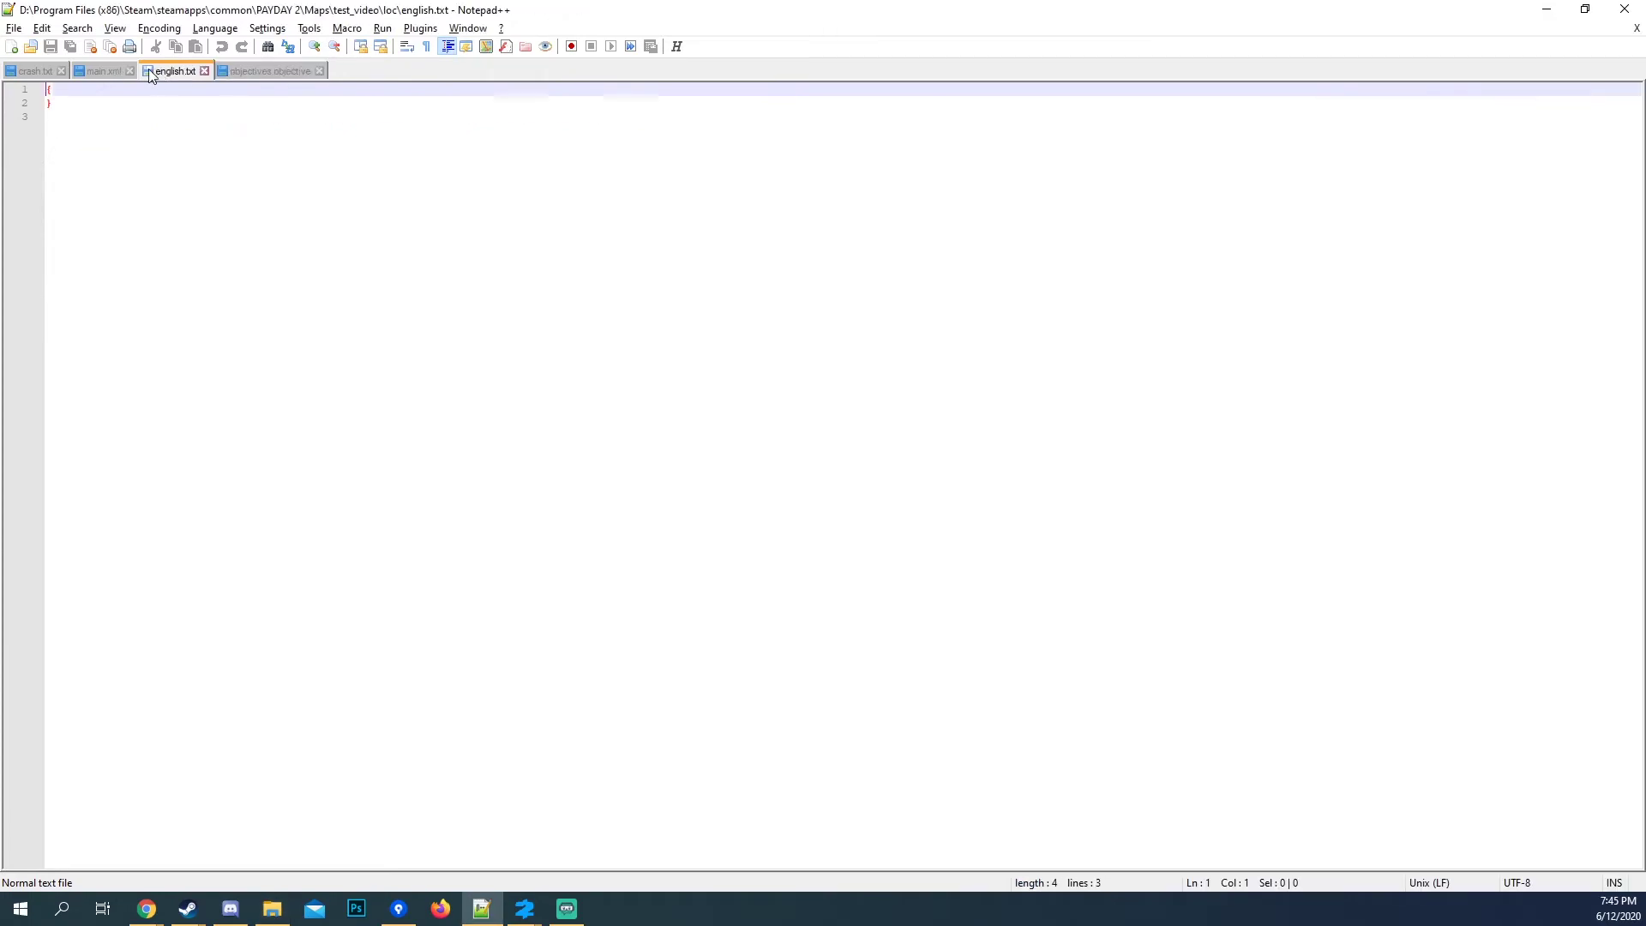
Cycle between the main.xml, english.txt and objectives.objective tabs, ending on english.txt.
{"action": "left_click", "coordinate": [100, 72]}
{"action": "left_click", "coordinate": [175, 75]}
{"action": "left_click", "coordinate": [270, 71]}
{"action": "left_click", "coordinate": [176, 72]}
{"action": "left_click", "coordinate": [104, 70]}
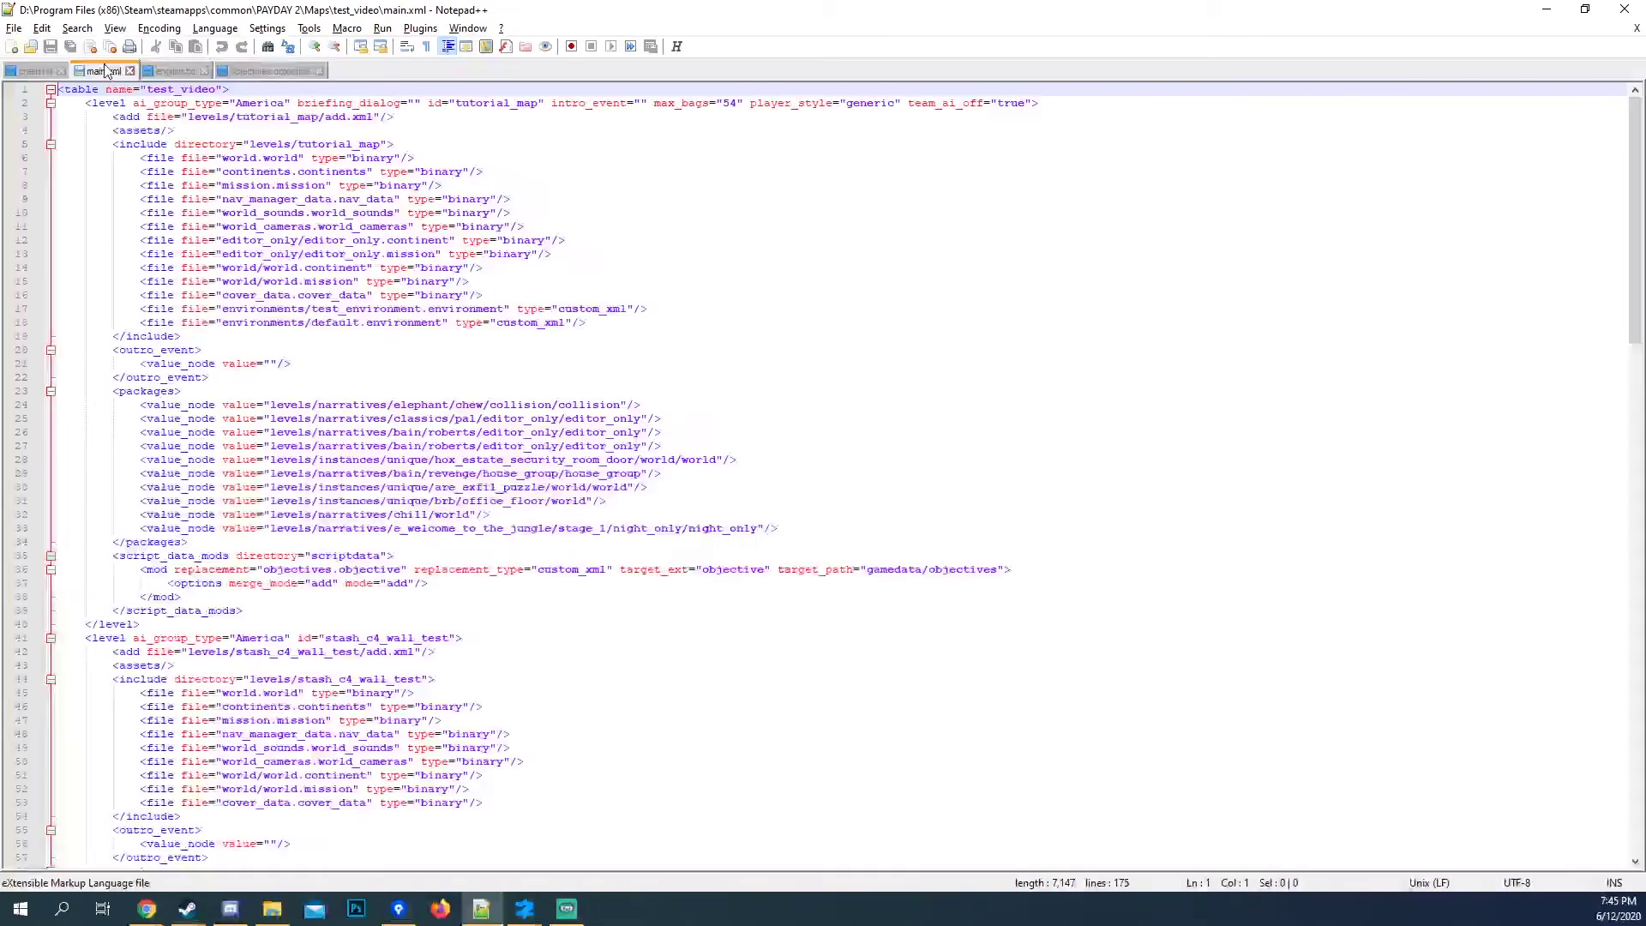
{"action": "left_click", "coordinate": [156, 70]}
{"action": "left_click", "coordinate": [264, 71]}
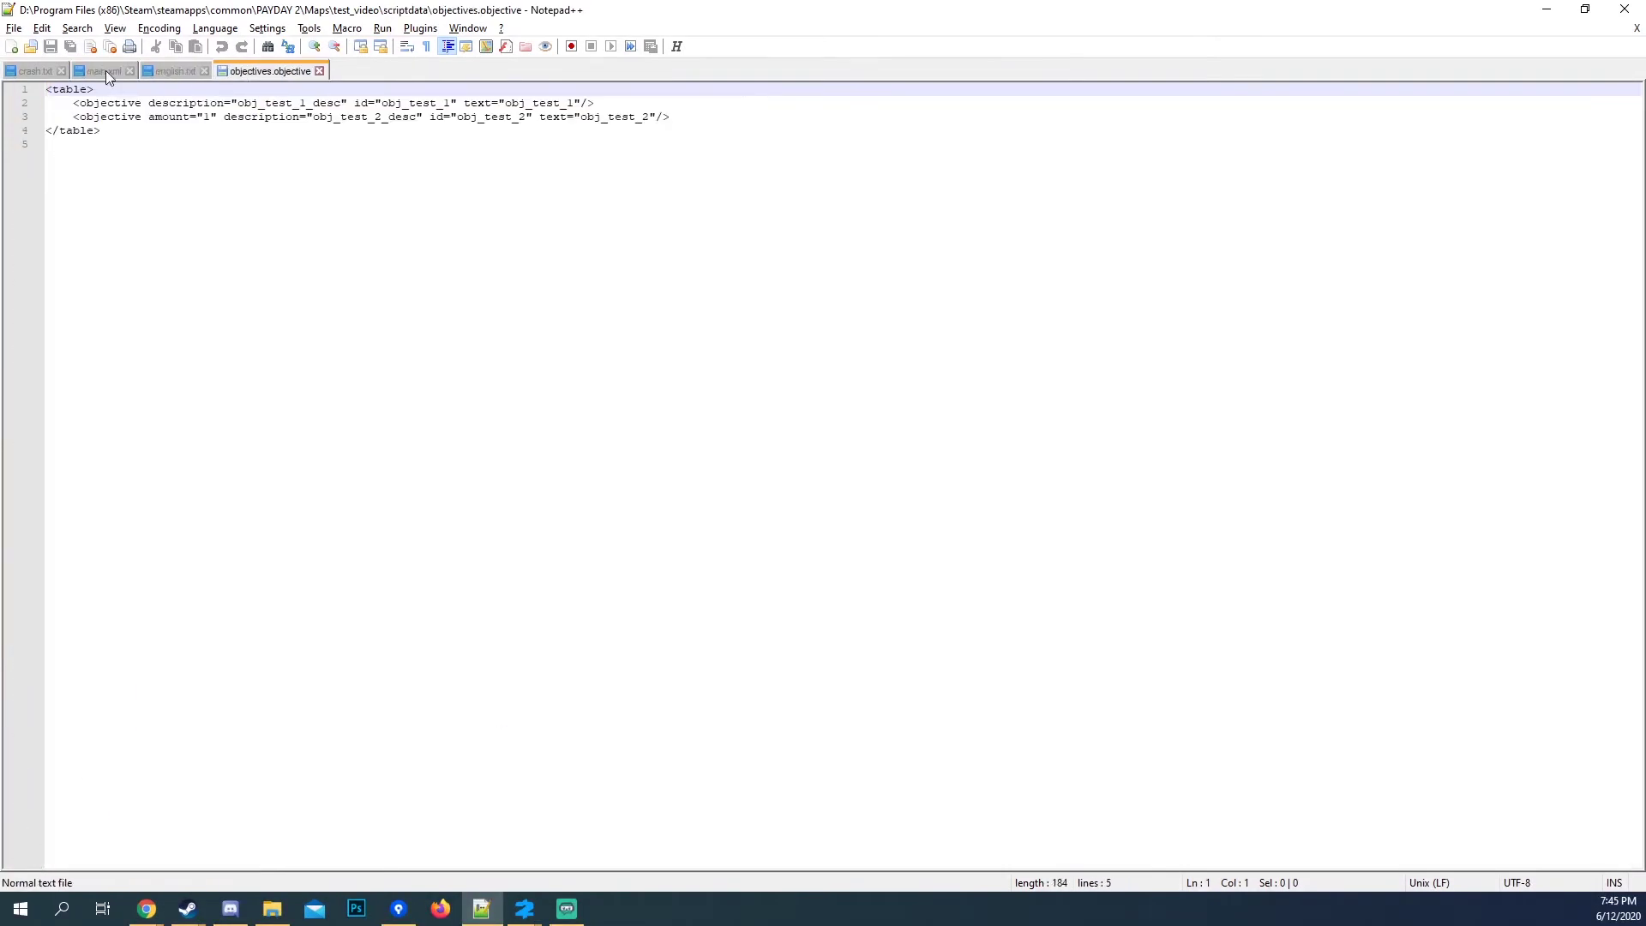
{"action": "left_click", "coordinate": [171, 73]}
{"action": "left_click", "coordinate": [227, 71]}
{"action": "left_click", "coordinate": [108, 73]}
{"action": "left_click", "coordinate": [167, 73]}
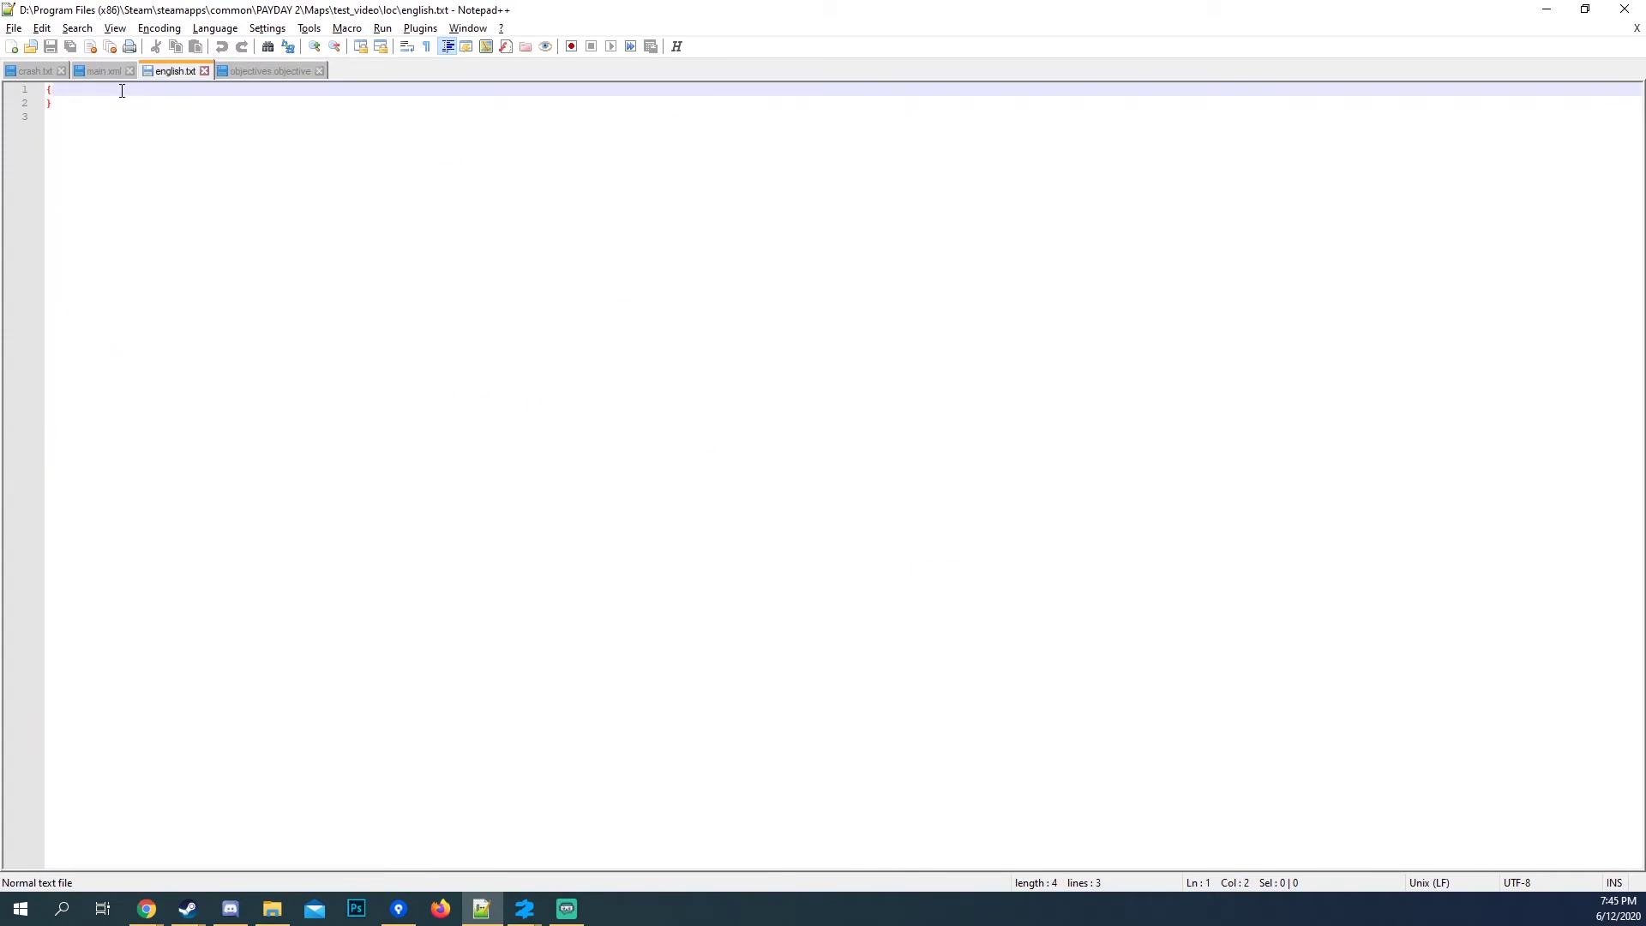
Add an entry line to english.txt and paste main.xml's tutorial_map level id as its key.
{"action": "key", "text": "Return"}
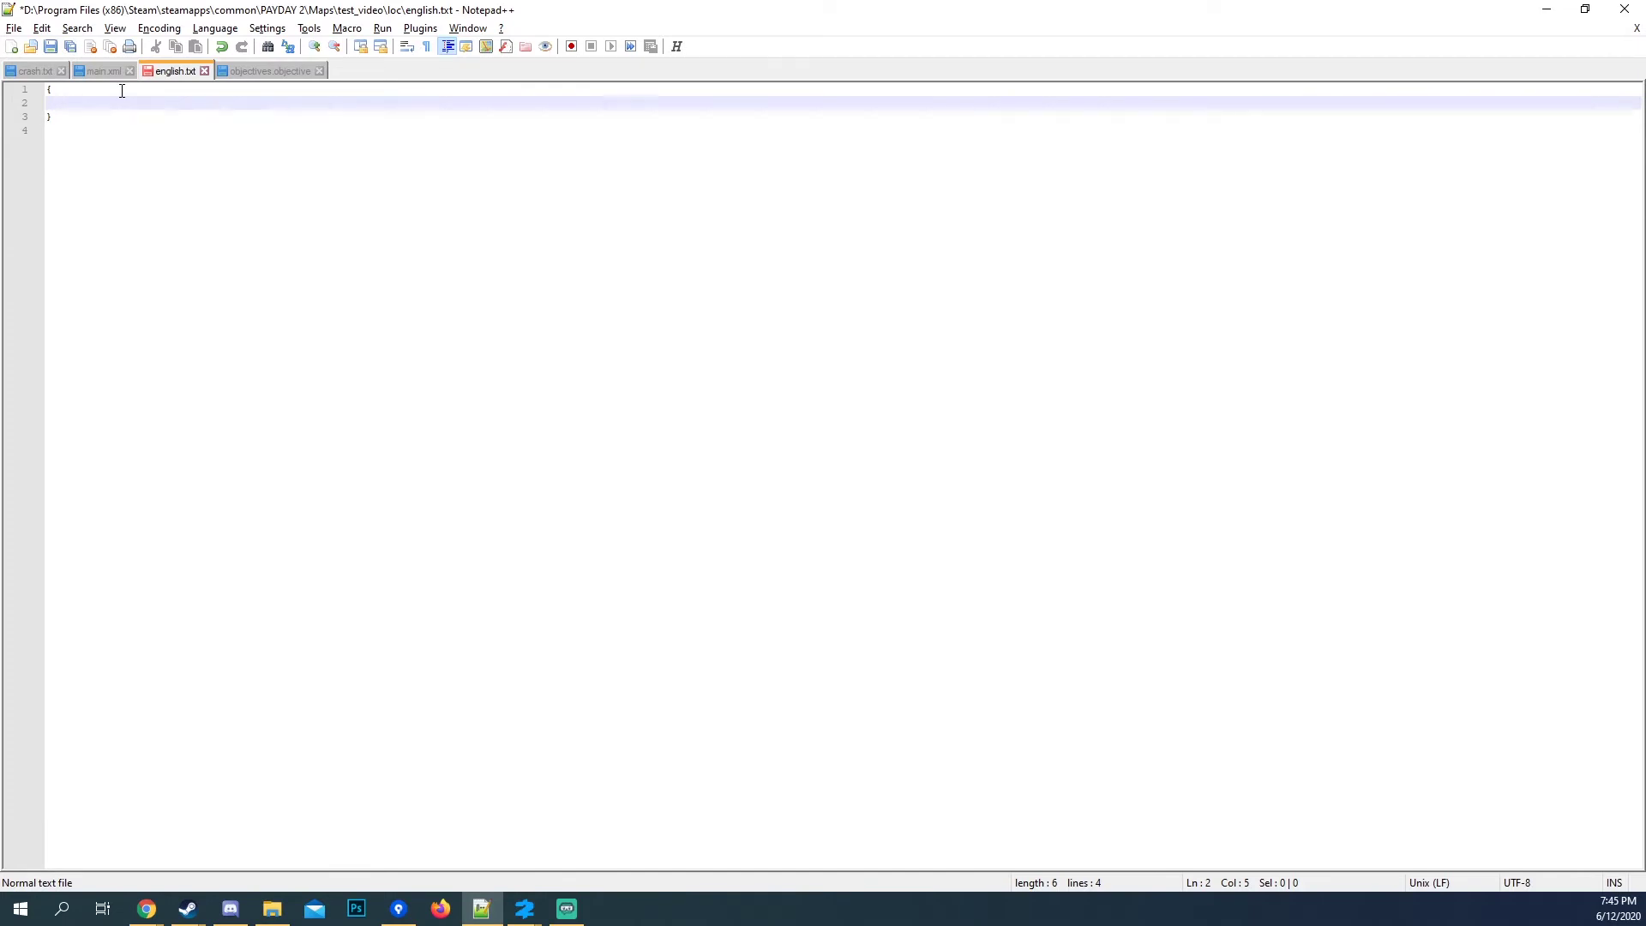
{"action": "type", "text": "\": \"\""}
{"action": "double_click", "coordinate": [127, 99]}
{"action": "left_click_drag", "start_coordinate": [120, 104], "coordinate": [84, 103]}
{"action": "left_click", "coordinate": [102, 73]}
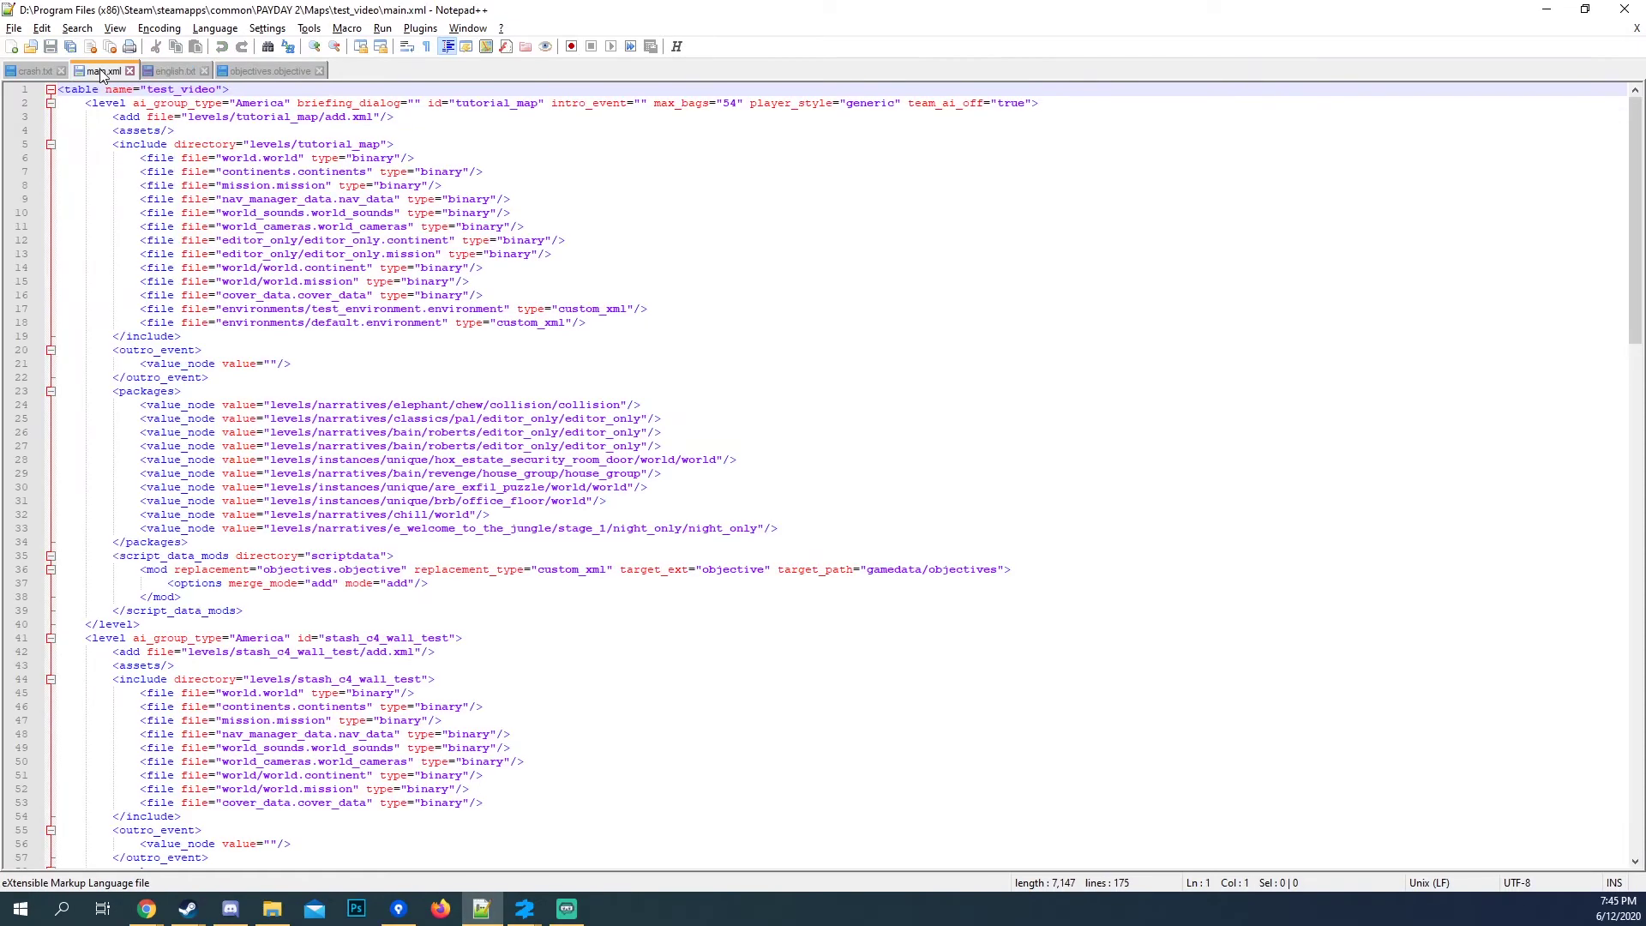
{"action": "double_click", "coordinate": [492, 102]}
{"action": "key", "text": "ctrl+c"}
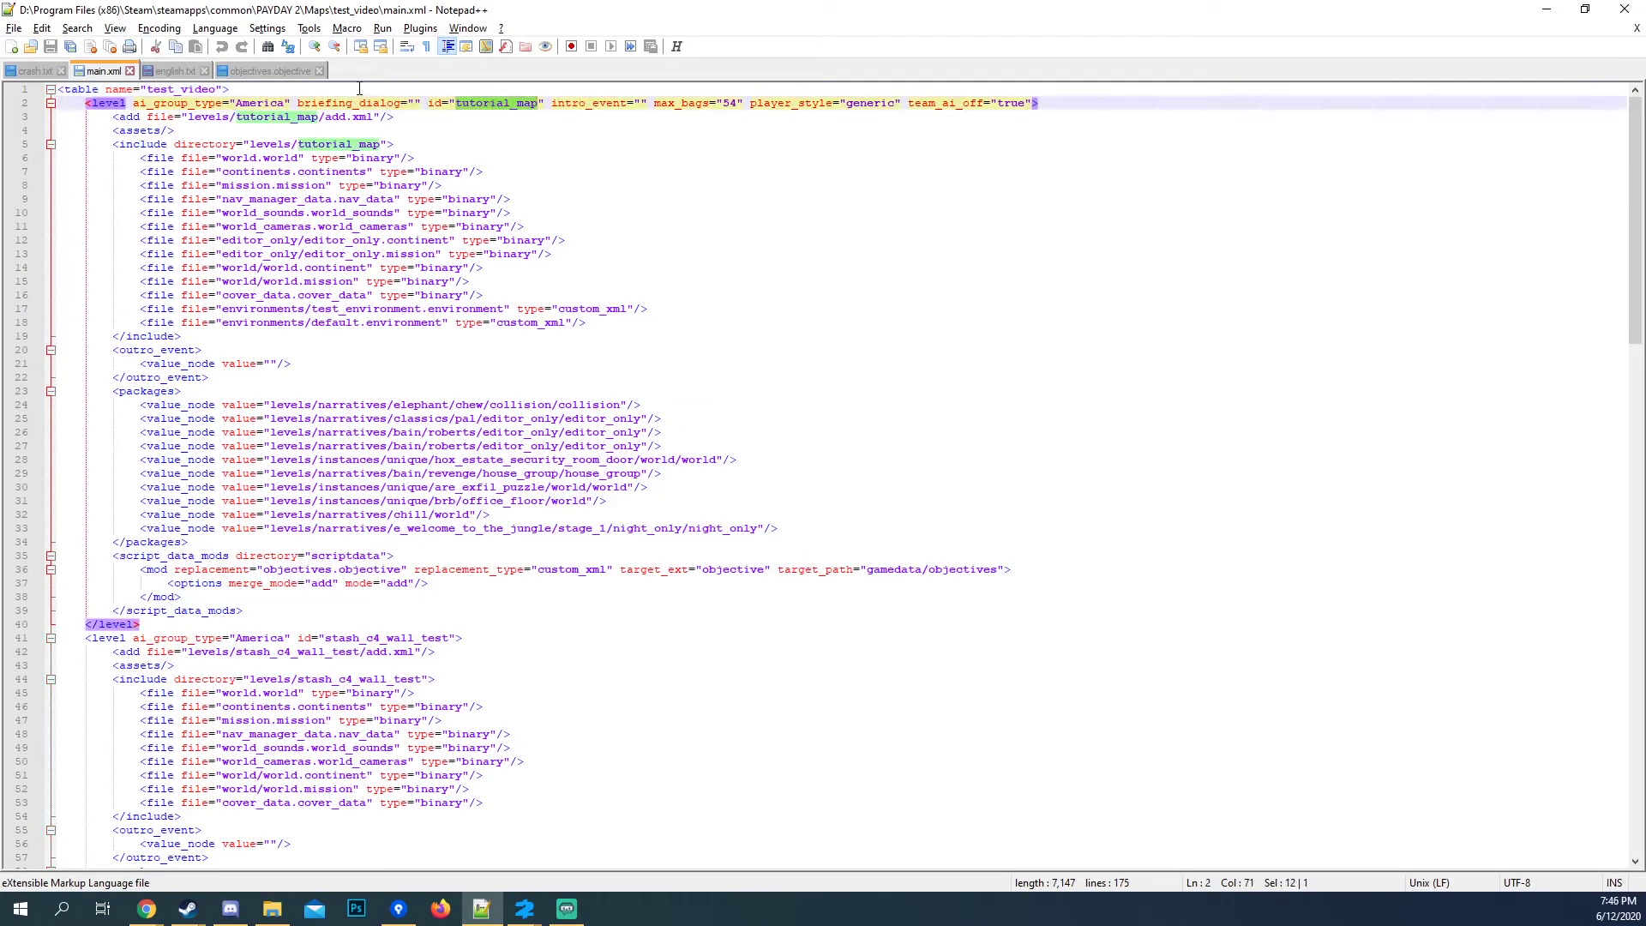
{"action": "left_click", "coordinate": [168, 72]}
{"action": "left_click", "coordinate": [77, 103]}
{"action": "key", "text": "ctrl+v"}
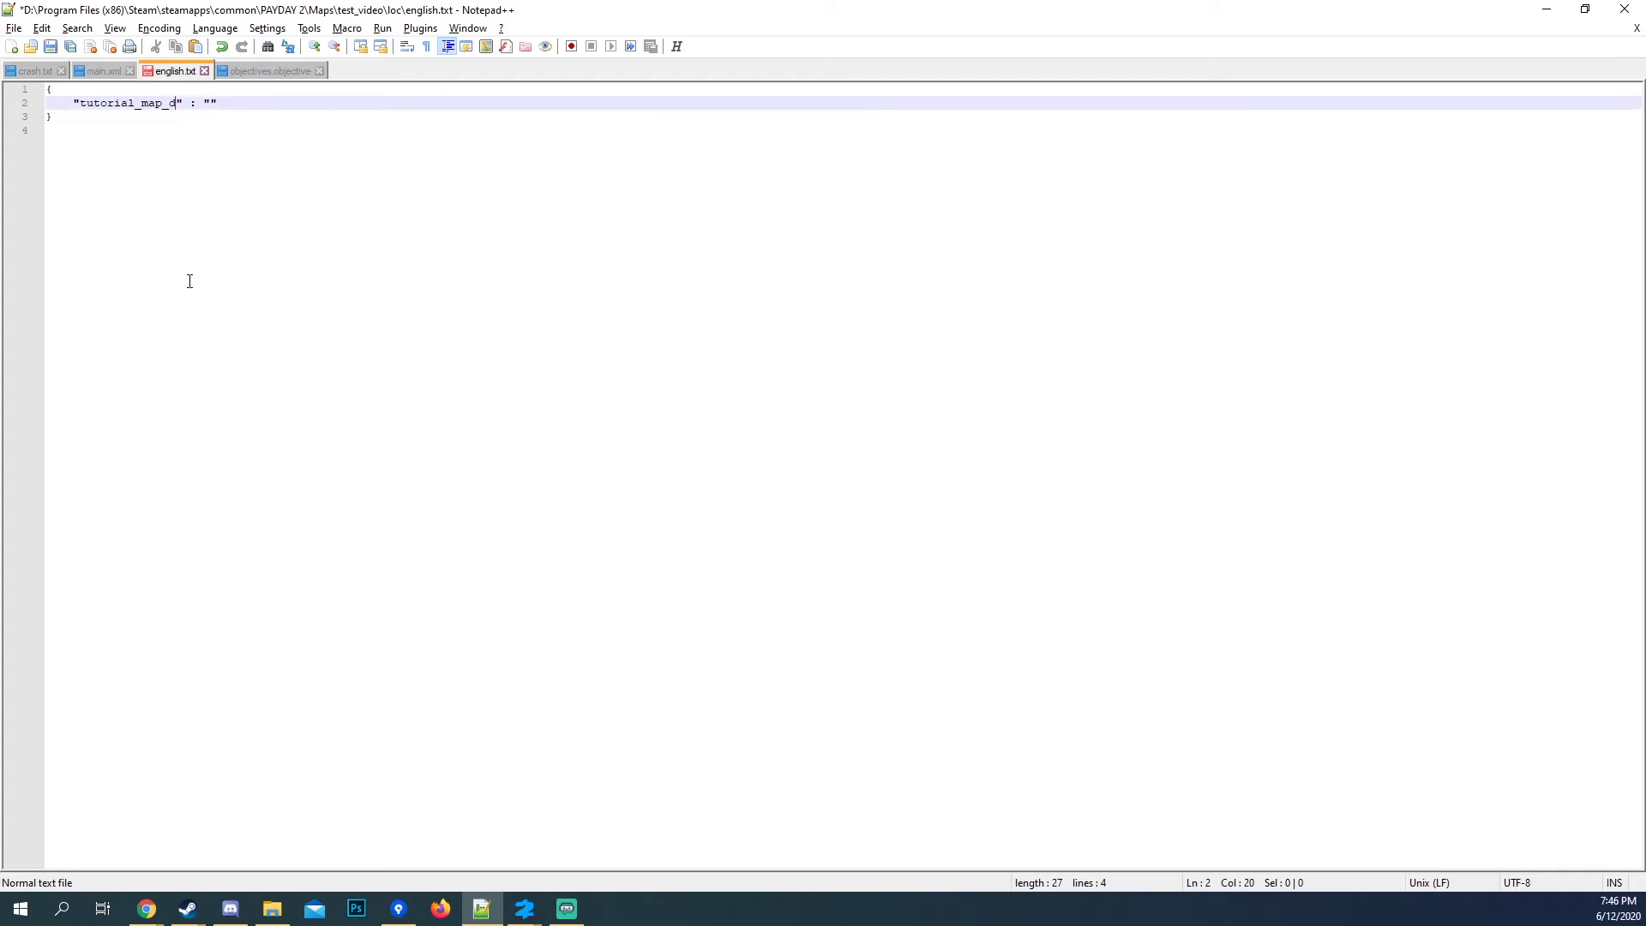
Make the key heist_tutorial_map_name and enter 'Tutorial Heist' as its value.
{"action": "left_click", "coordinate": [78, 106]}
{"action": "type", "text": "heist"}
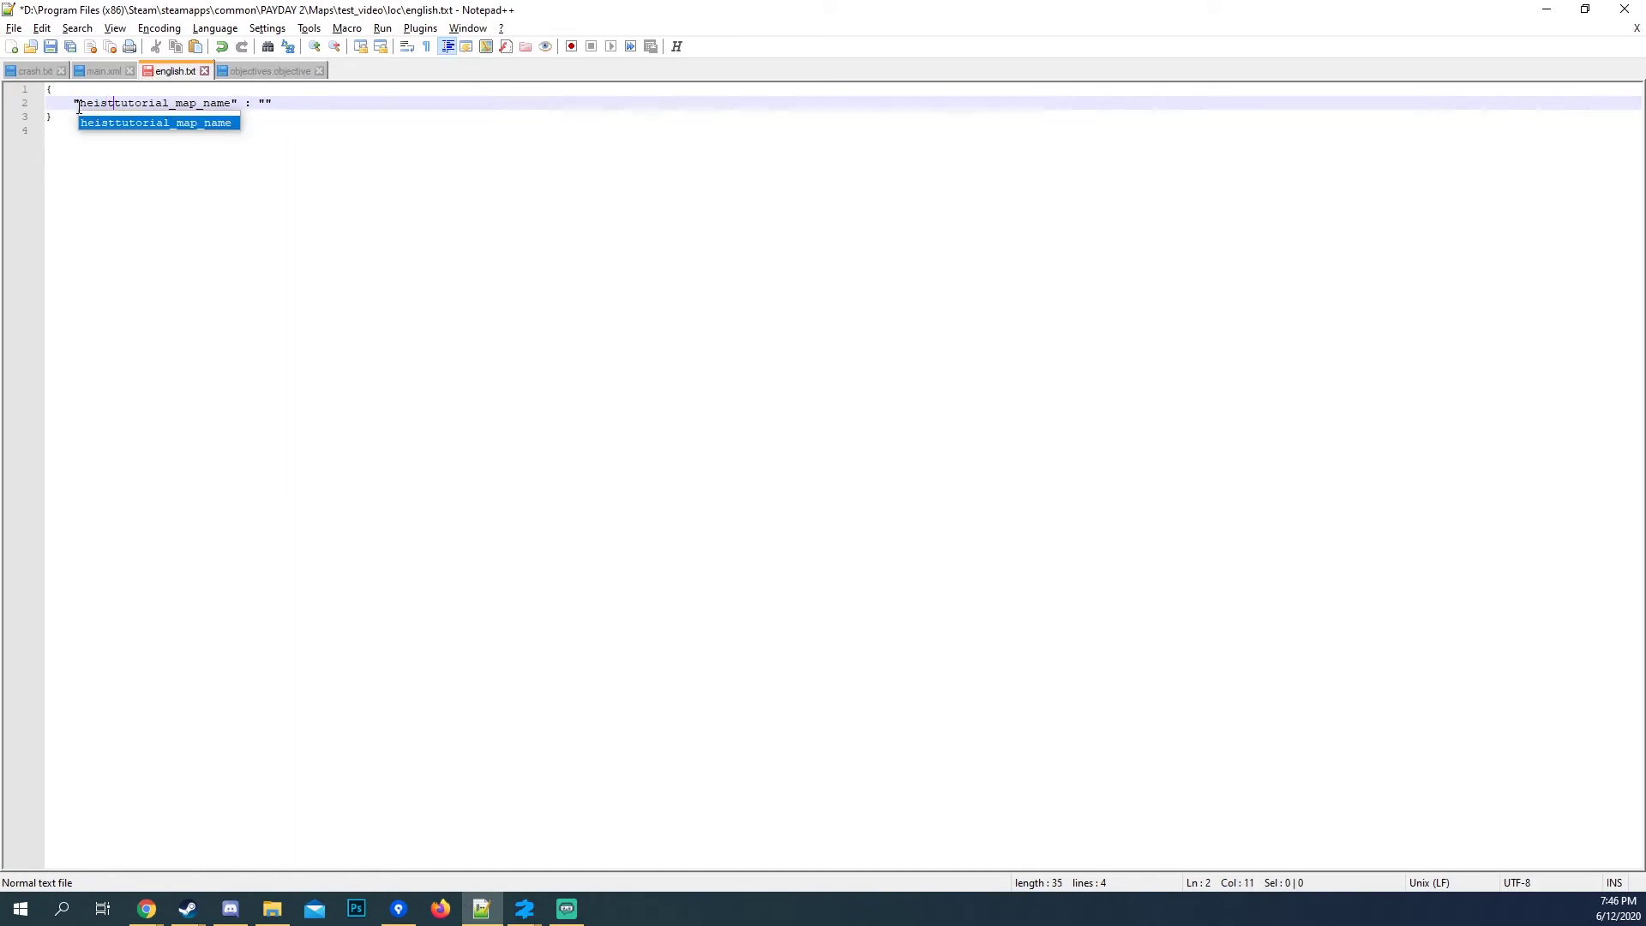
{"action": "type", "text": "_"}
{"action": "double_click", "coordinate": [200, 106]}
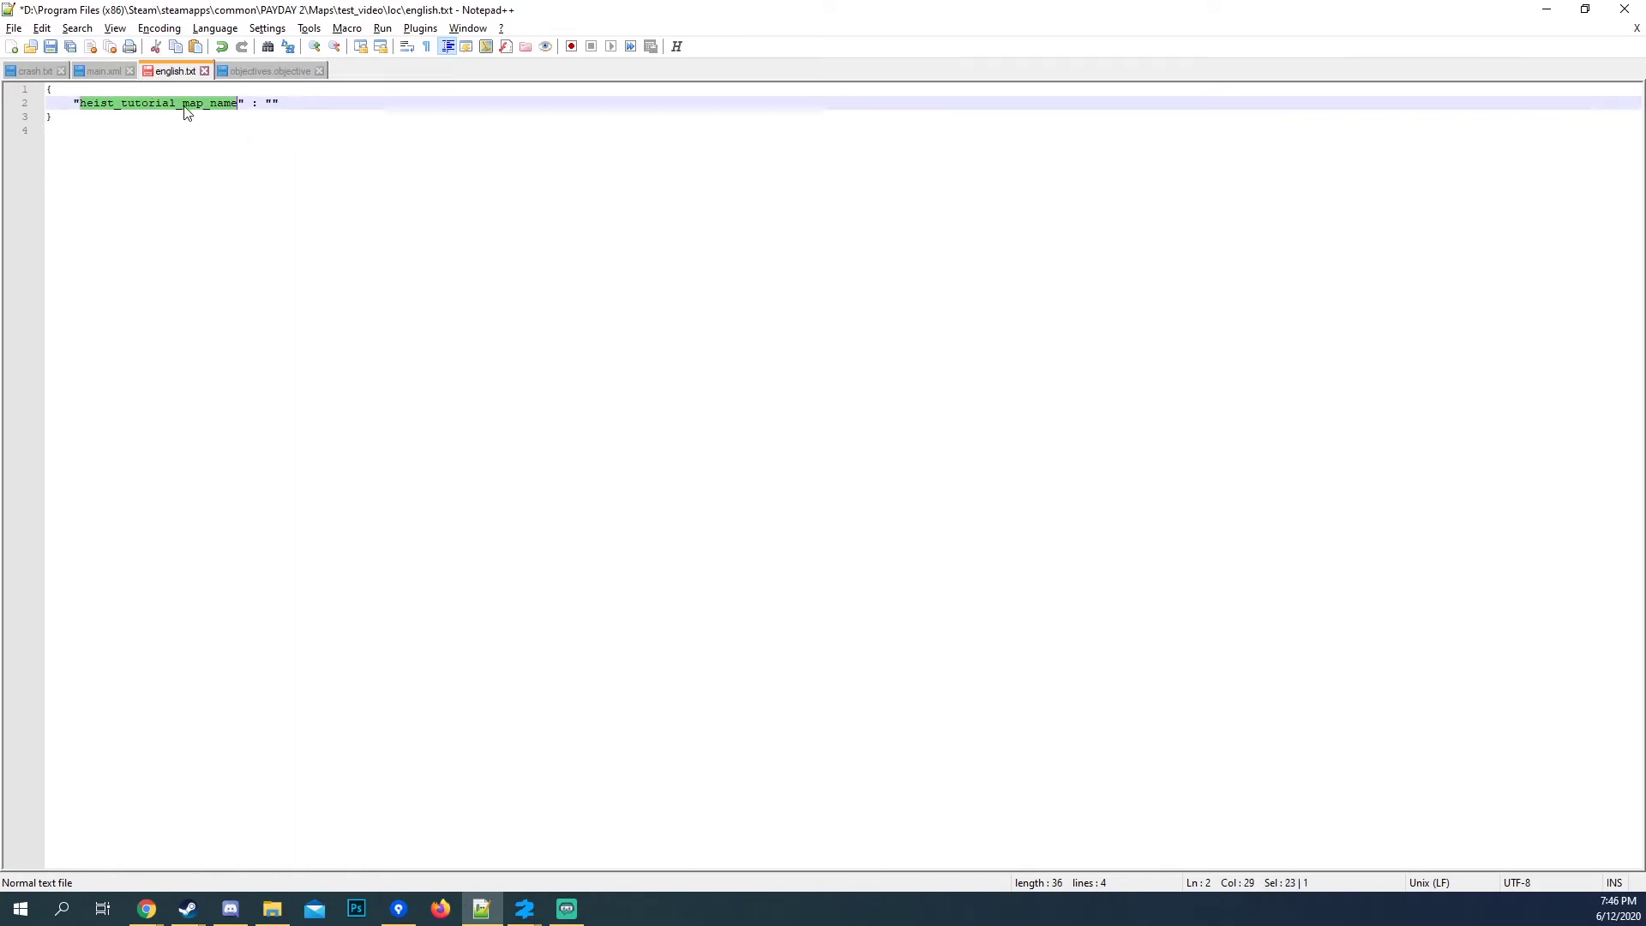
{"action": "left_click", "coordinate": [274, 103]}
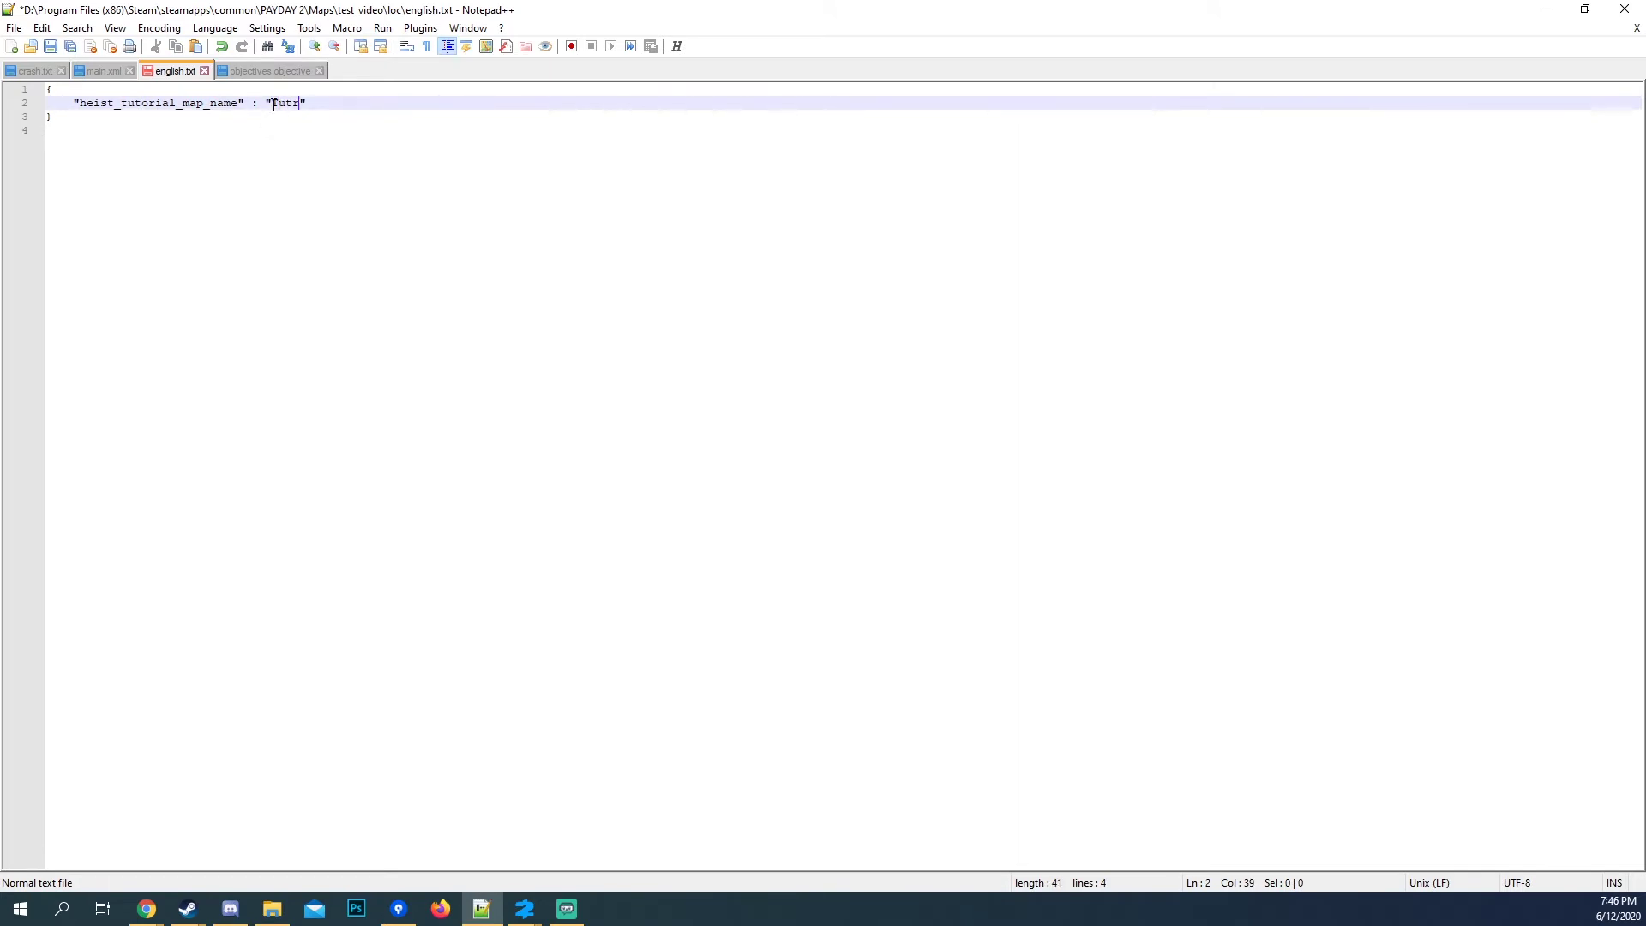
{"action": "type", "text": "hEI"}
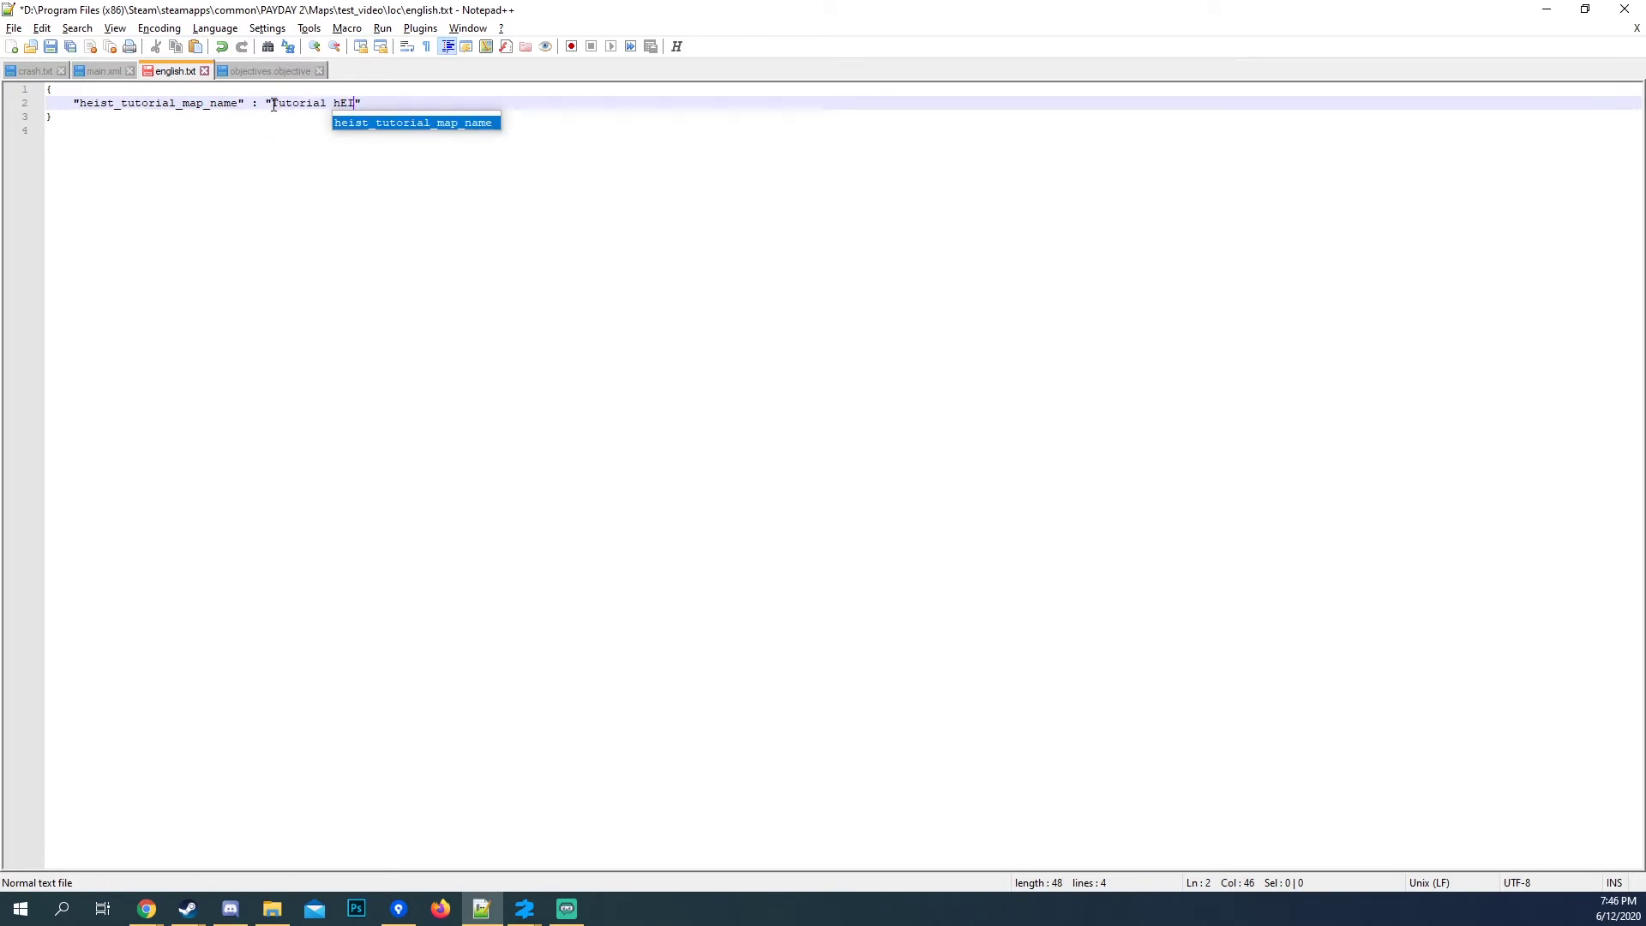
{"action": "key", "text": "BackSpace"}
{"action": "key", "text": "BackSpace"}
{"action": "type", "text": "Heist"}
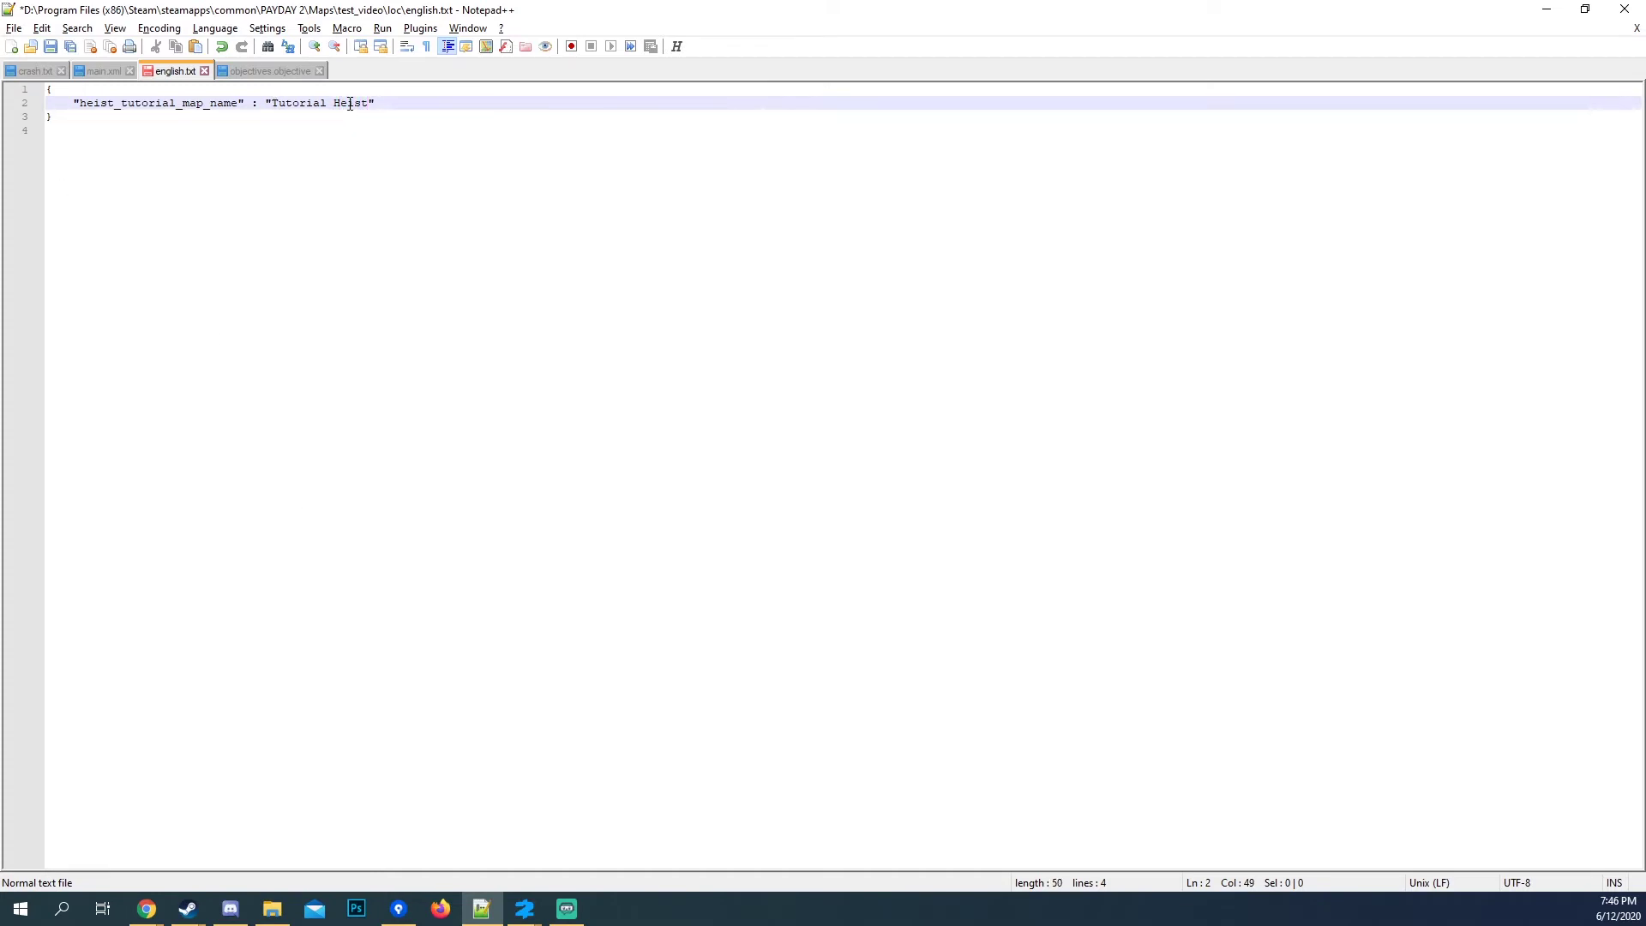
Add a heist_tutorial_map_desc line reading 'This heist is a tutorial for youtube :)'.
{"action": "key", "text": "Return"}
{"action": "left_click", "coordinate": [377, 102]}
{"action": "left_click_drag", "start_coordinate": [375, 102], "coordinate": [94, 104]}
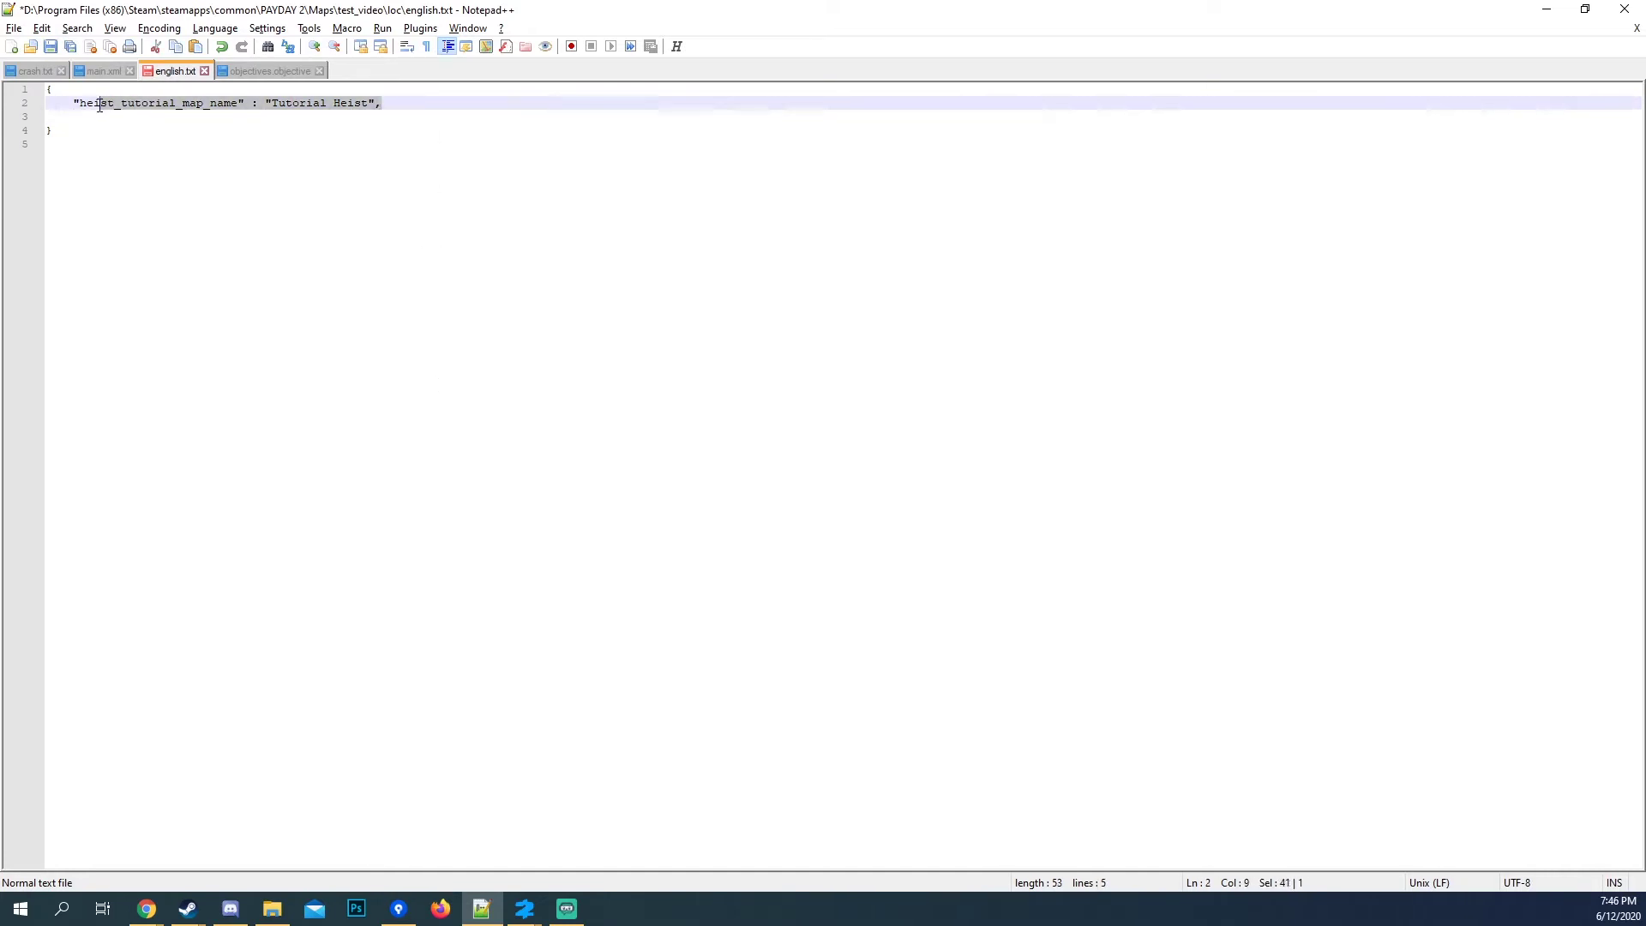
{"action": "key", "text": "ctrl+c"}
{"action": "left_click", "coordinate": [75, 116]}
{"action": "key", "text": "ctrl+v"}
{"action": "left_click_drag", "start_coordinate": [242, 116], "coordinate": [209, 117]}
{"action": "type", "text": "desc"}
{"action": "left_click_drag", "start_coordinate": [373, 120], "coordinate": [276, 121]}
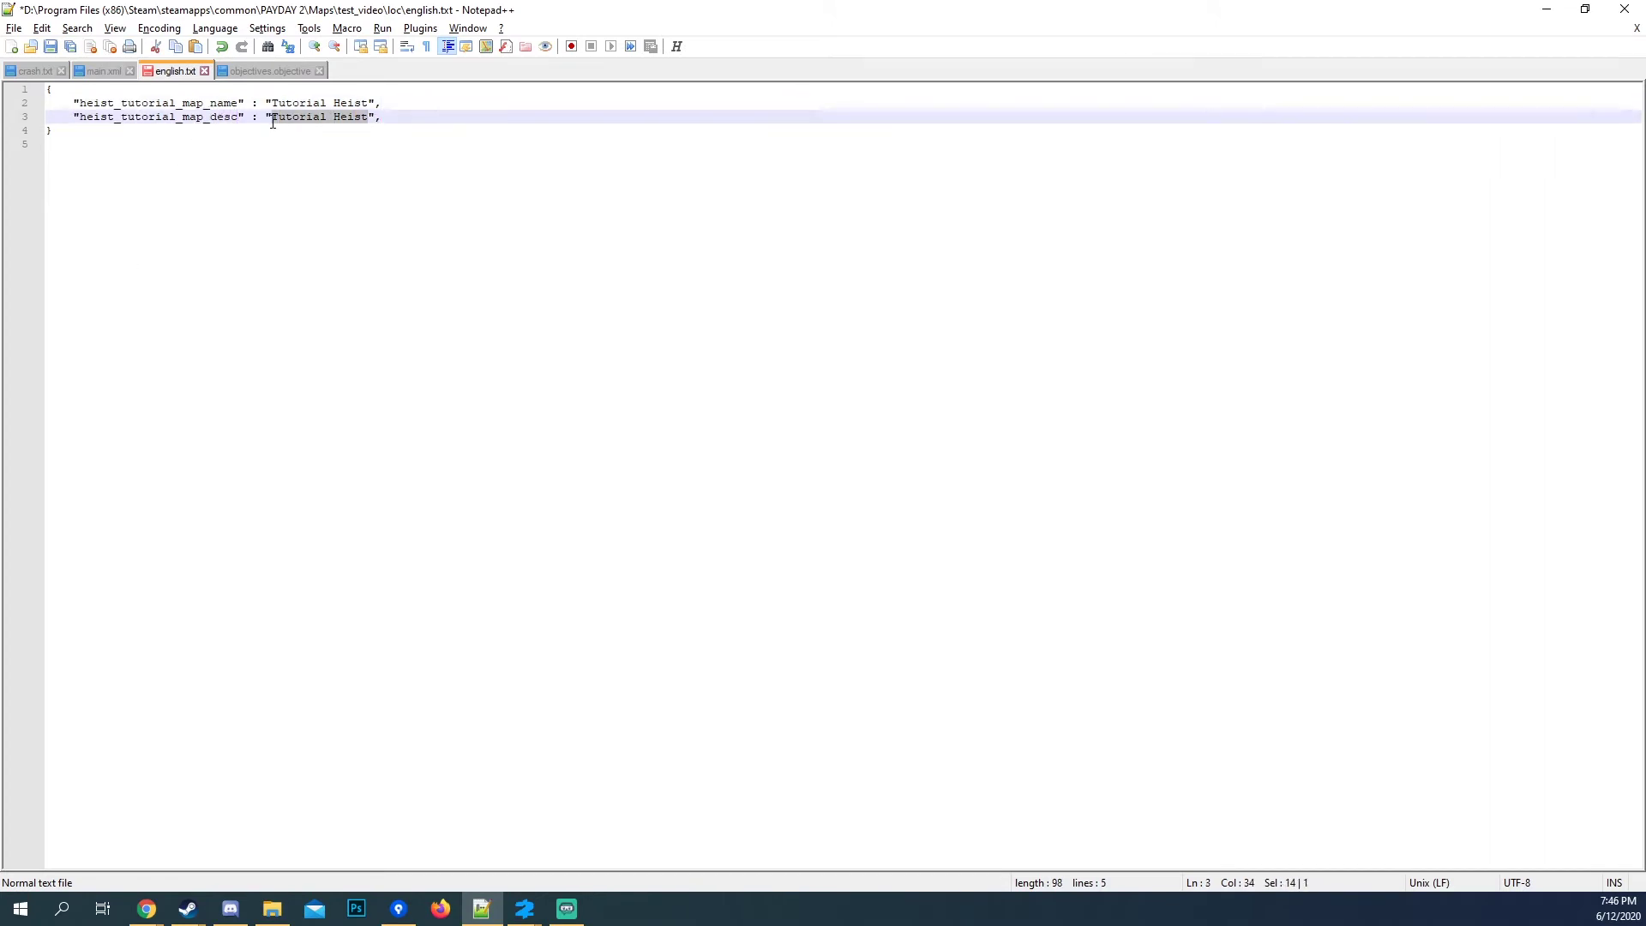
{"action": "type", "text": "This "}
{"action": "type", "text": "heist is a t"}
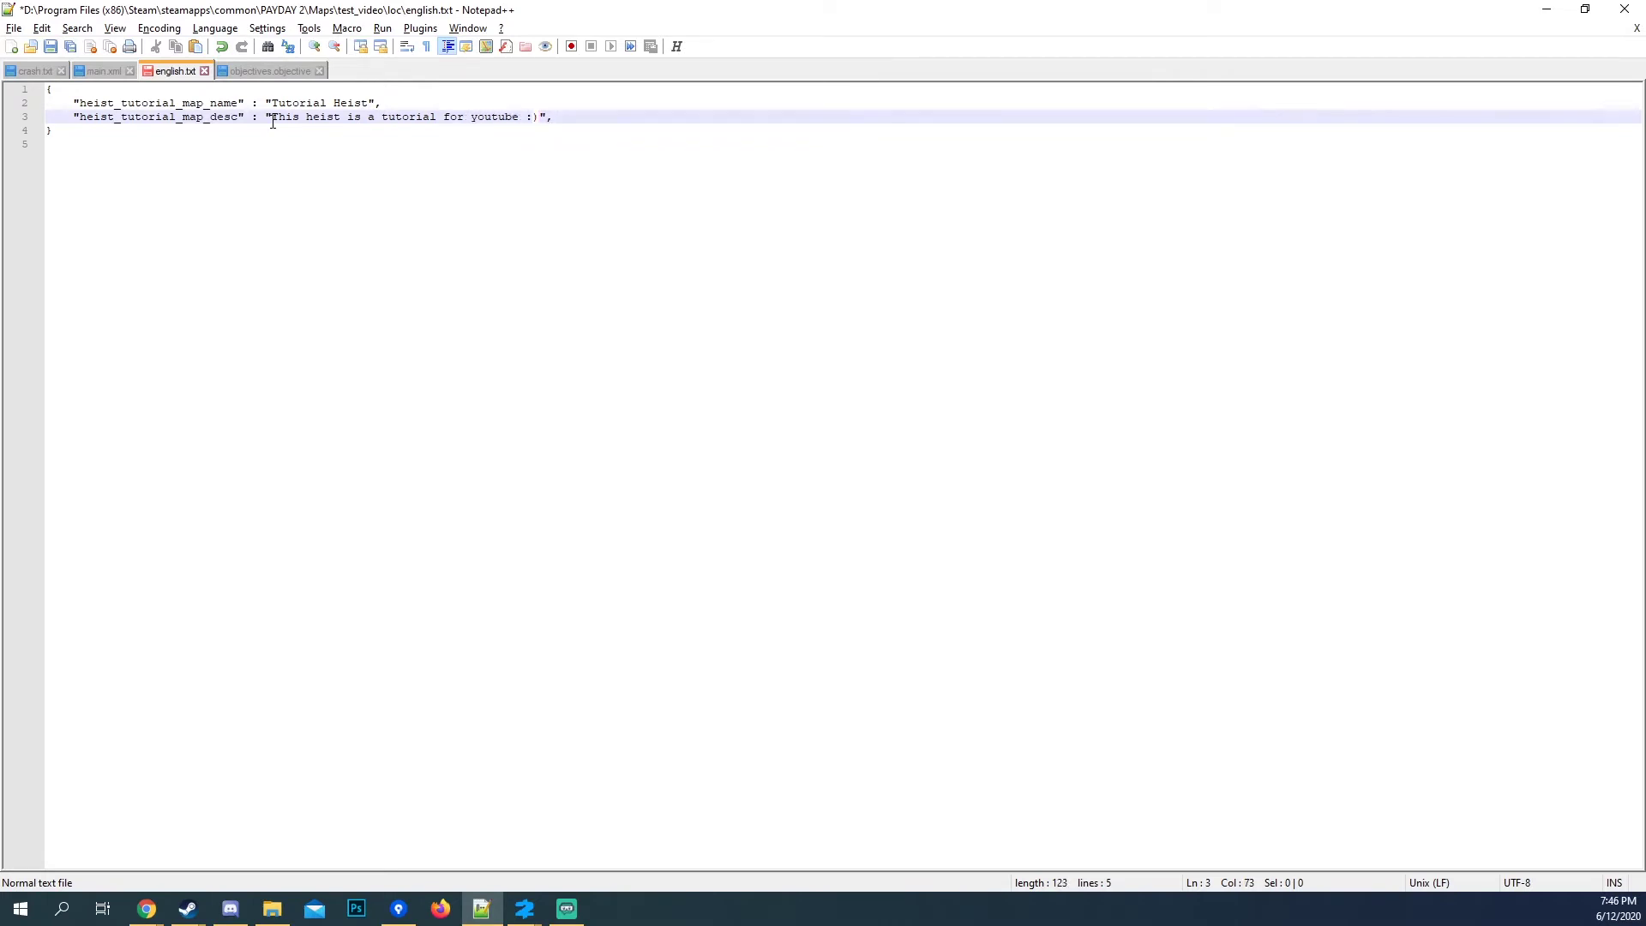
{"action": "left_click", "coordinate": [459, 163]}
Paste another Tutorial Heist entry on line 4 and remove 'heist' from its key.
{"action": "left_click", "coordinate": [556, 119]}
{"action": "key", "text": "Return"}
{"action": "key", "text": "ctrl+v"}
{"action": "left_click_drag", "start_coordinate": [117, 130], "coordinate": [79, 130]}
{"action": "key", "text": "BackSpace"}
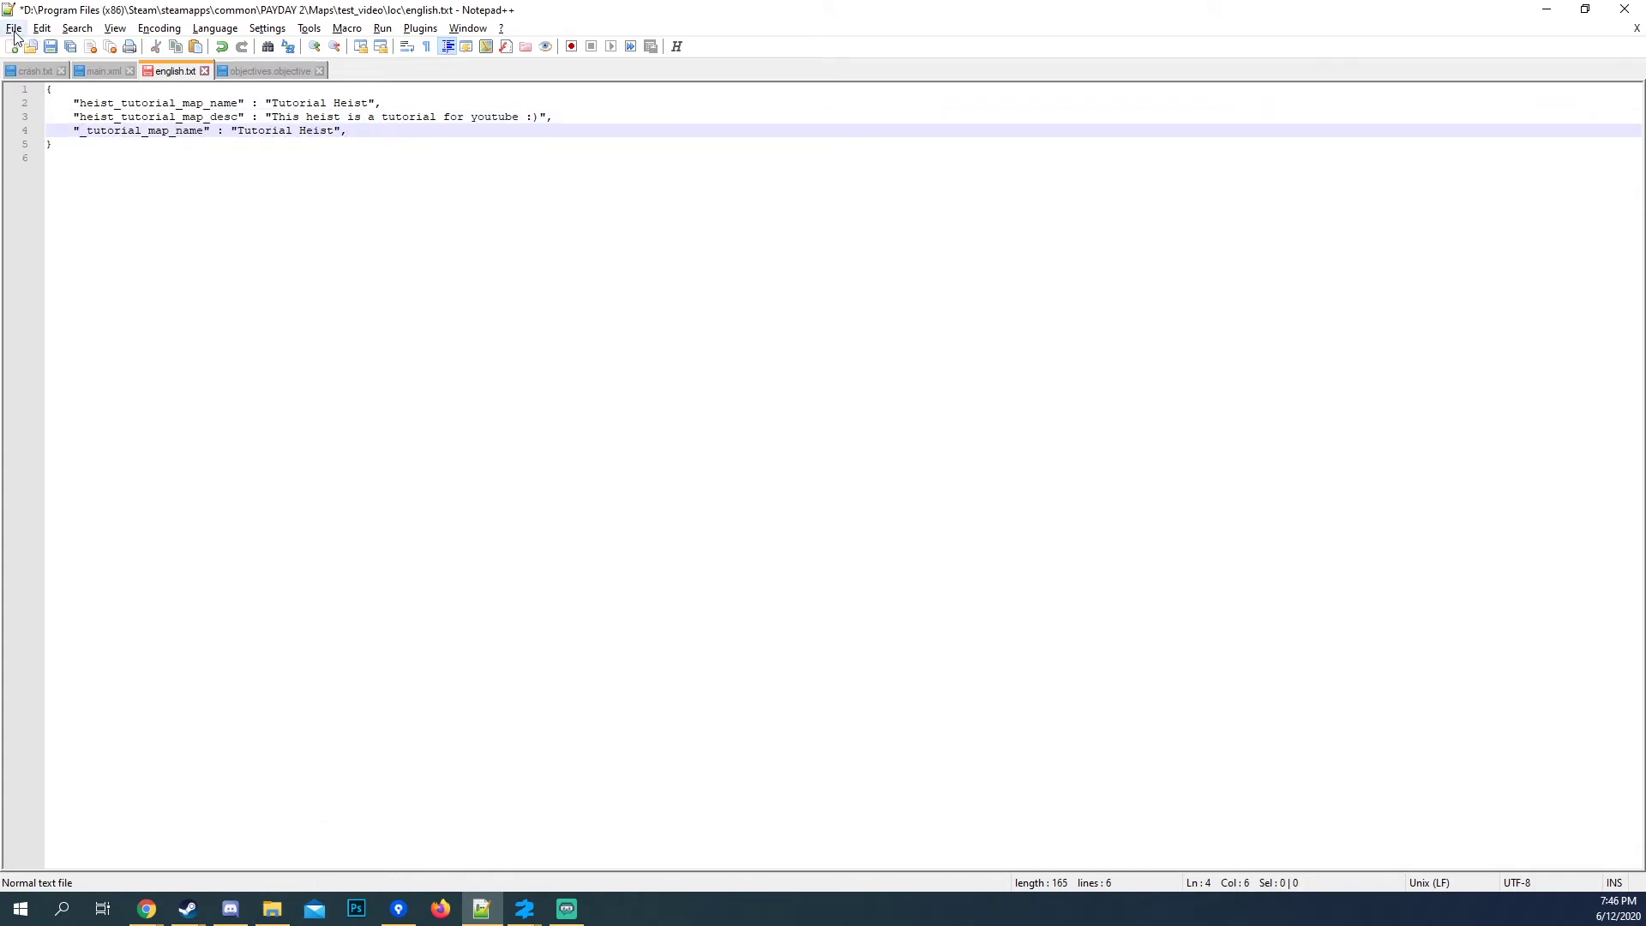
{"action": "left_click", "coordinate": [13, 29]}
{"action": "left_click", "coordinate": [13, 28]}
Open english.txt from Maps > The Late Holiday Special > loc with Edit with Notepad++.
{"action": "left_click", "coordinate": [272, 910]}
{"action": "left_click", "coordinate": [1309, 145]}
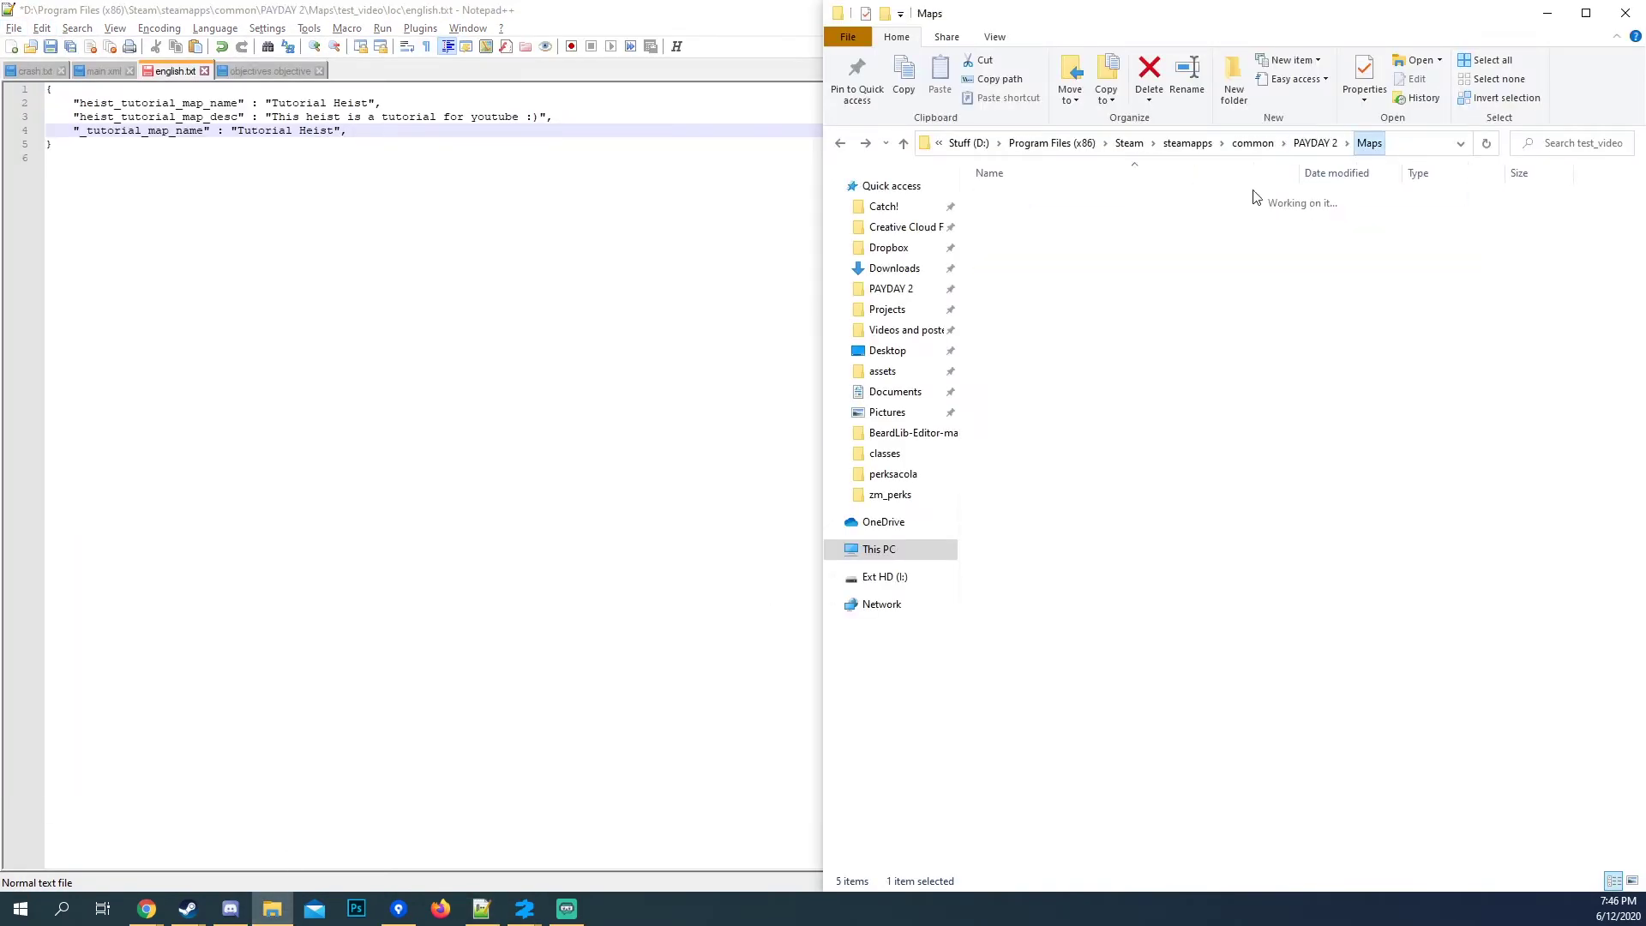
{"action": "double_click", "coordinate": [1068, 708]}
{"action": "double_click", "coordinate": [1014, 250]}
{"action": "left_click", "coordinate": [1016, 199]}
{"action": "right_click", "coordinate": [1016, 199]}
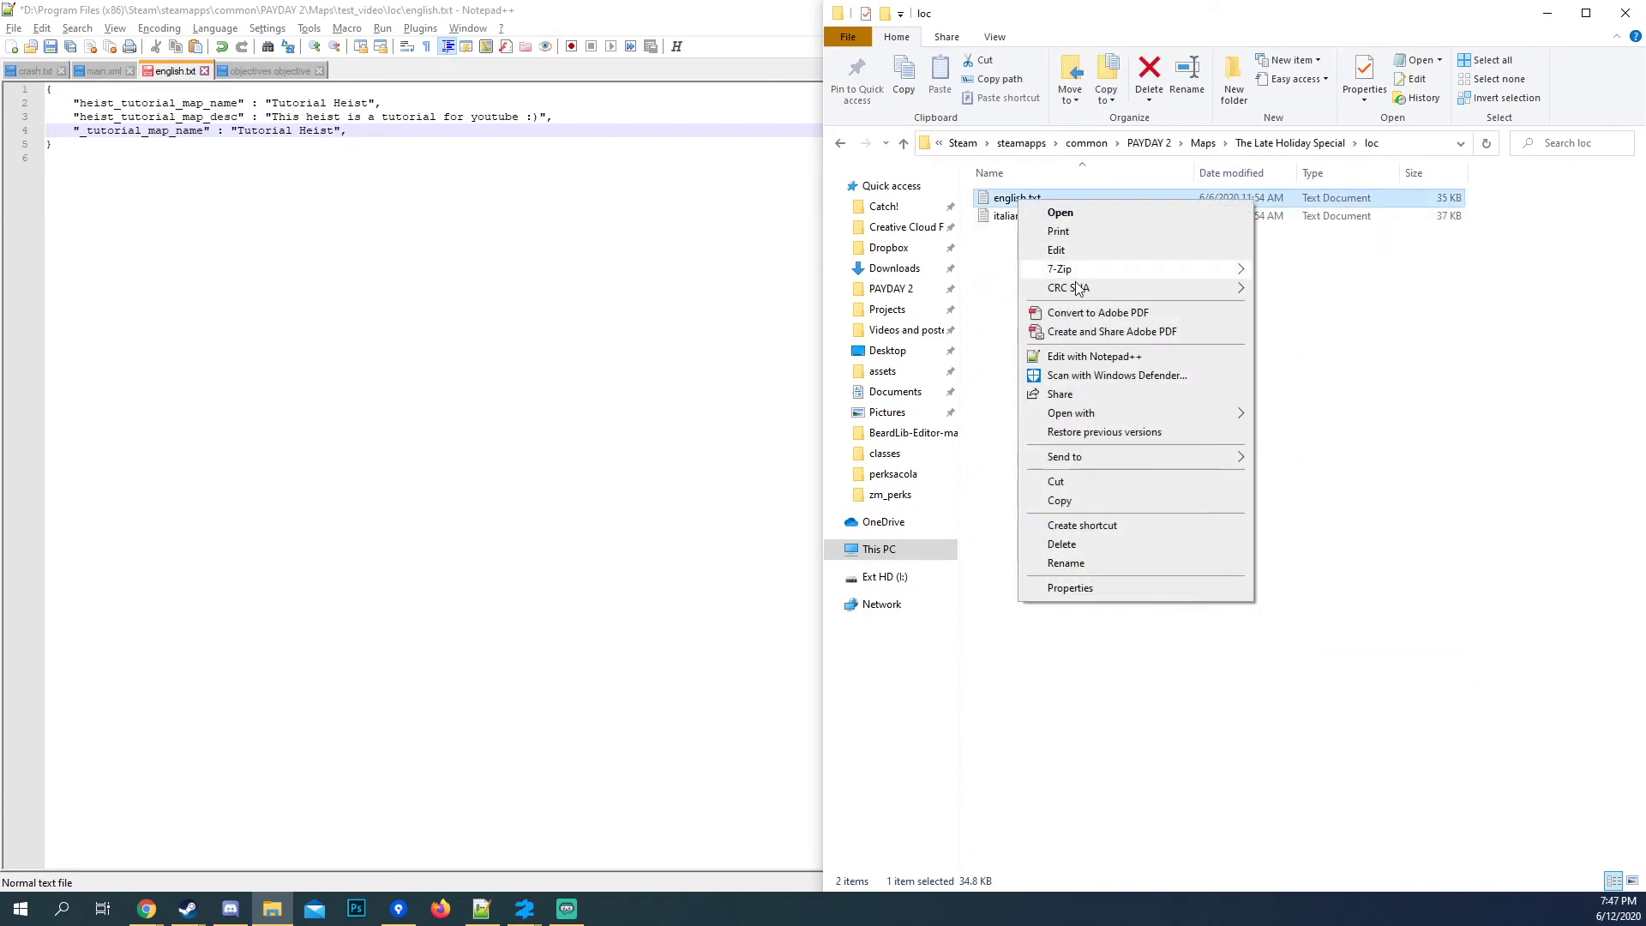
{"action": "left_click", "coordinate": [1093, 356]}
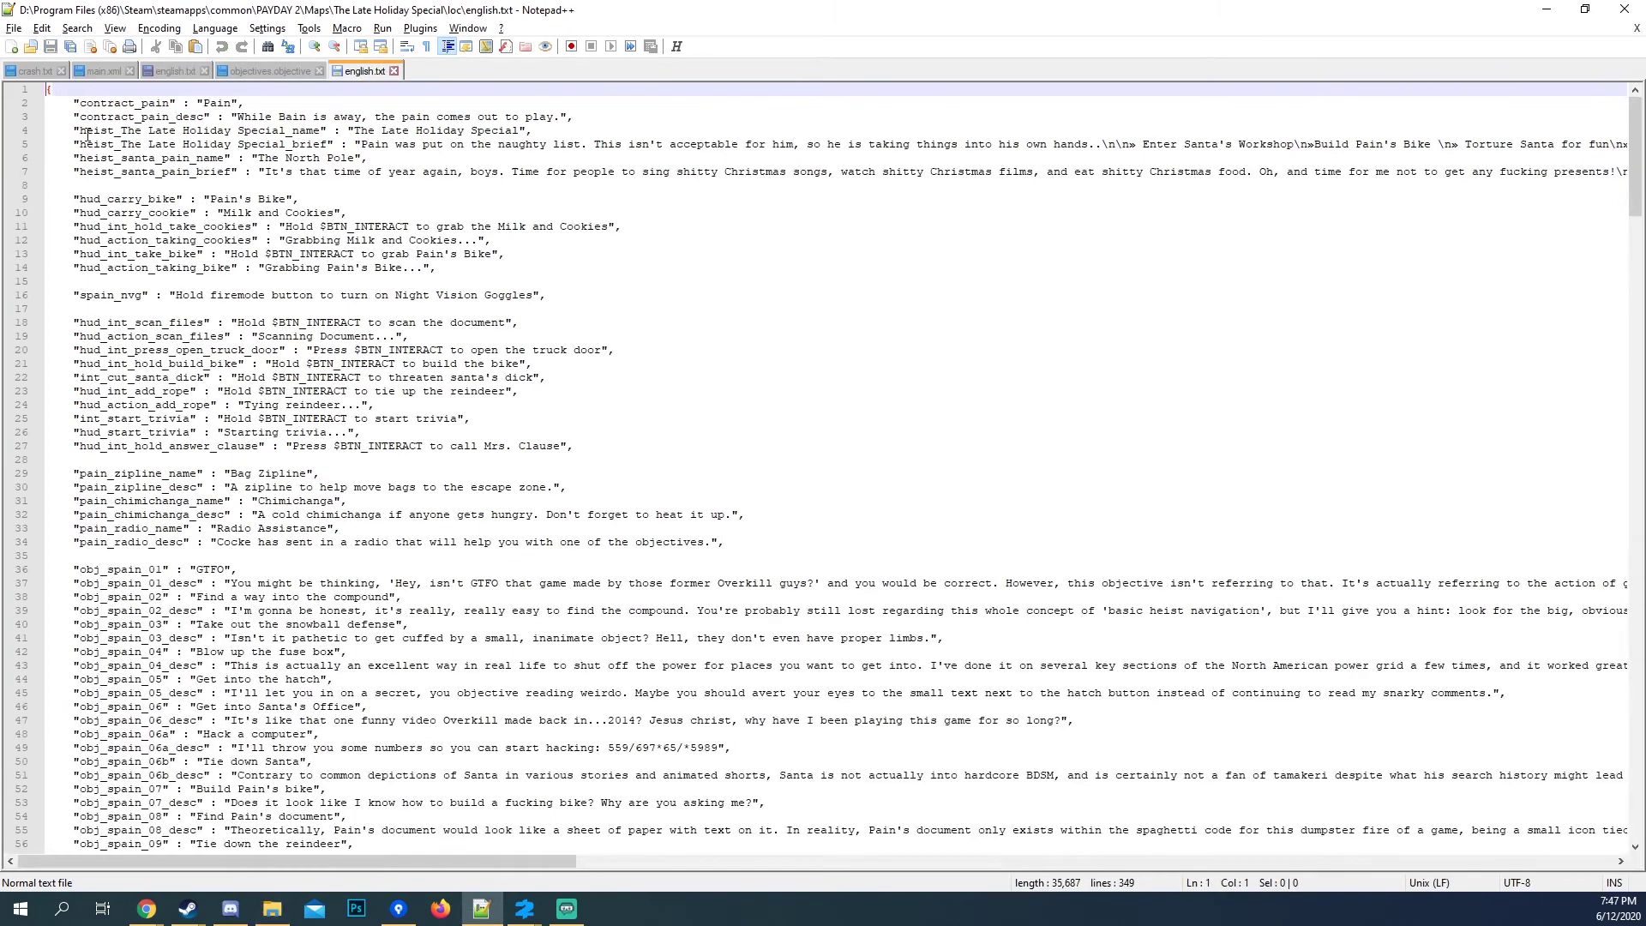
Inspect the reference heist name keys, including heist_santa_pain_name, then close that english.txt.
{"action": "left_click", "coordinate": [121, 130]}
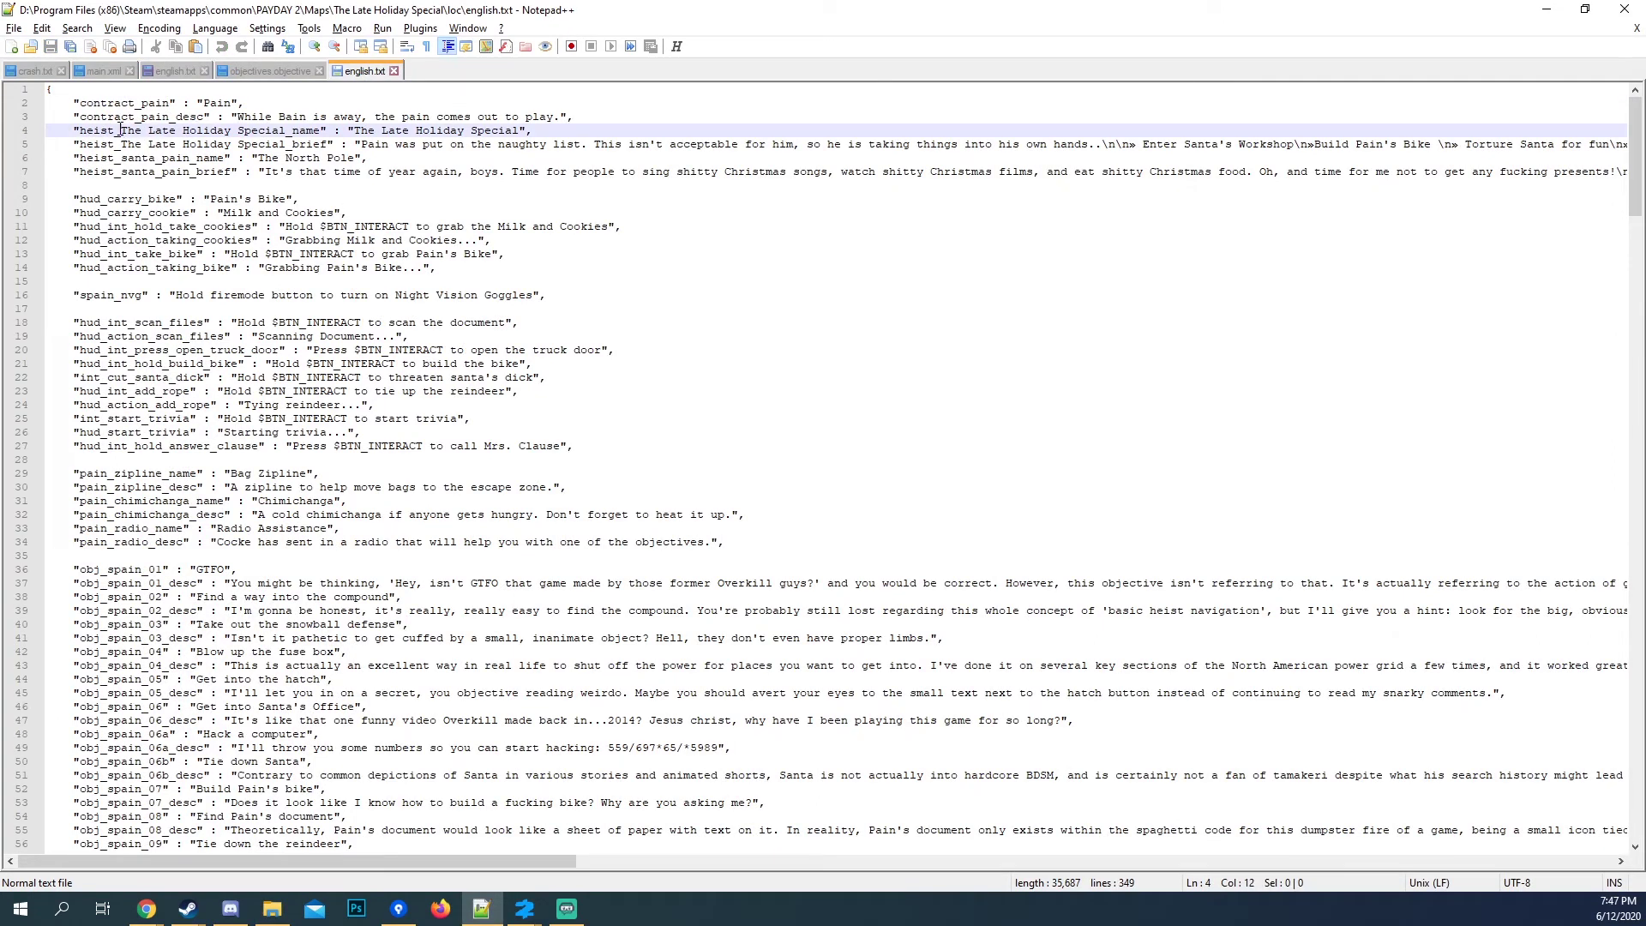
{"action": "left_click_drag", "start_coordinate": [121, 130], "coordinate": [293, 130]}
{"action": "left_click", "coordinate": [149, 156]}
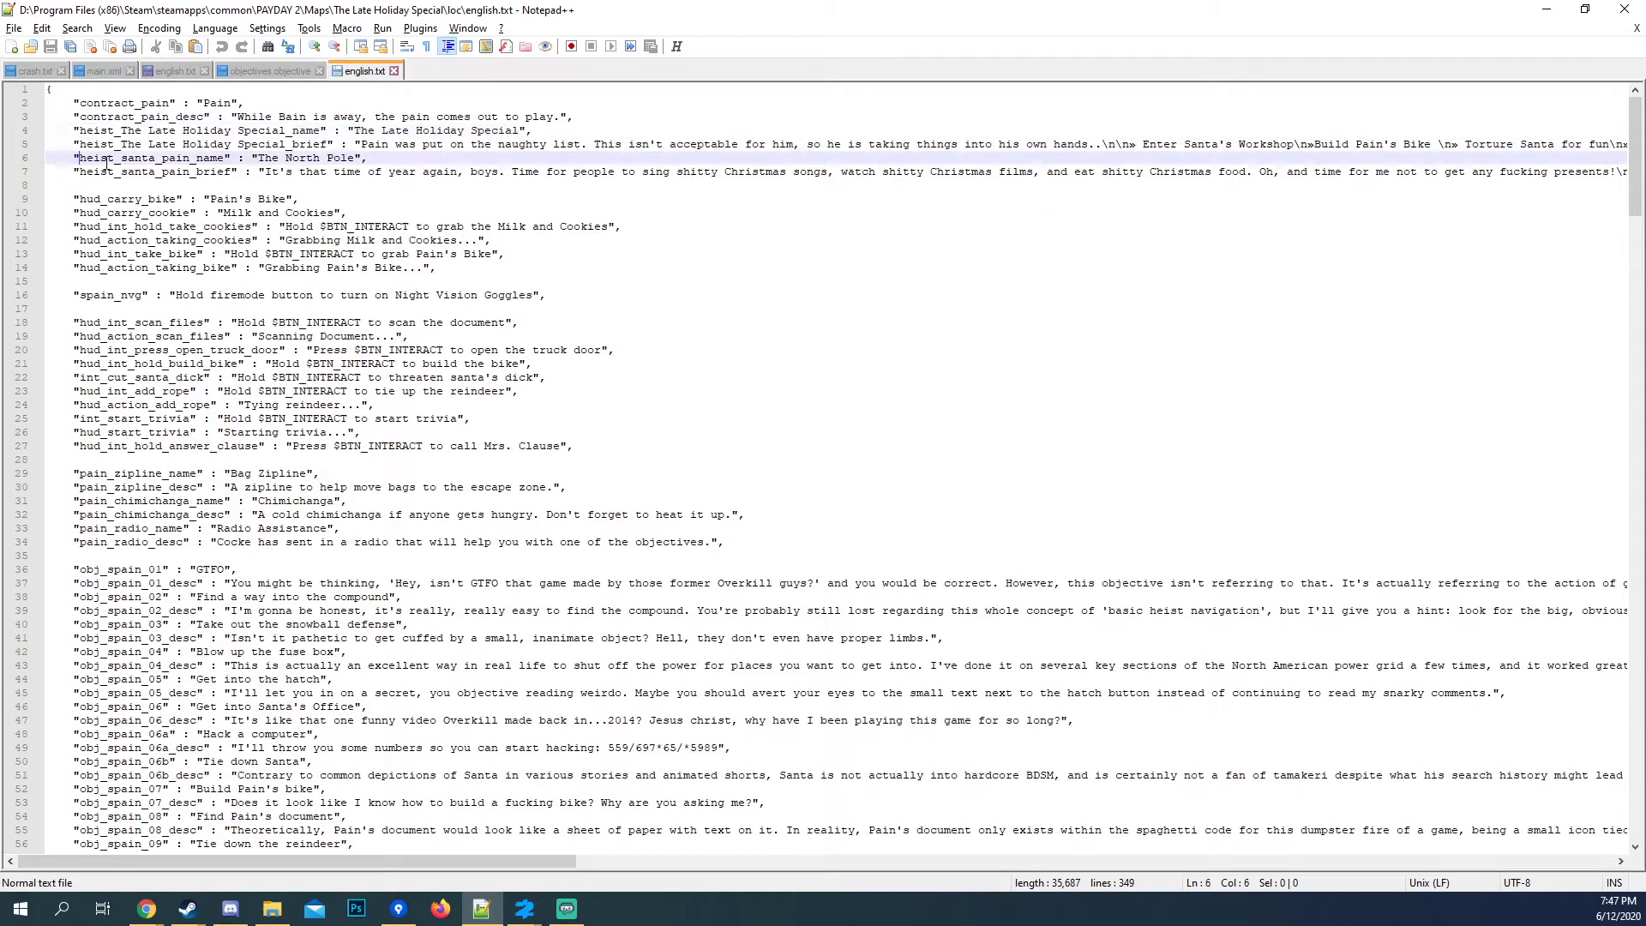
{"action": "left_click", "coordinate": [395, 70]}
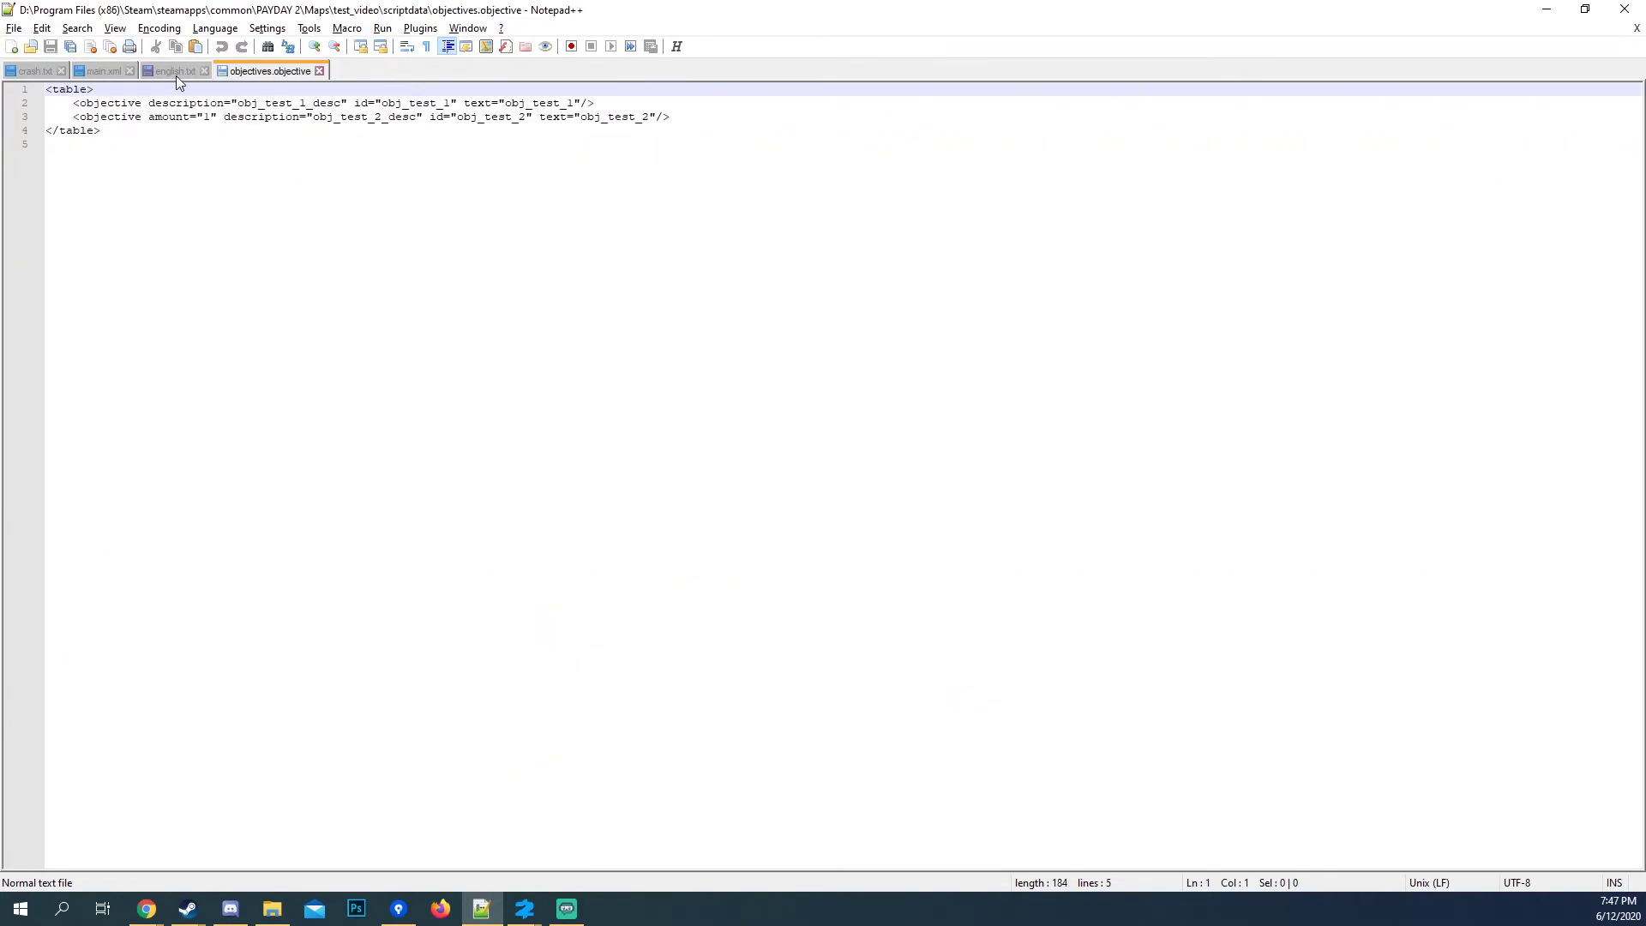
Return to the test_video english.txt and review the desc key and line 4 entry.
{"action": "left_click", "coordinate": [179, 73]}
{"action": "double_click", "coordinate": [230, 116]}
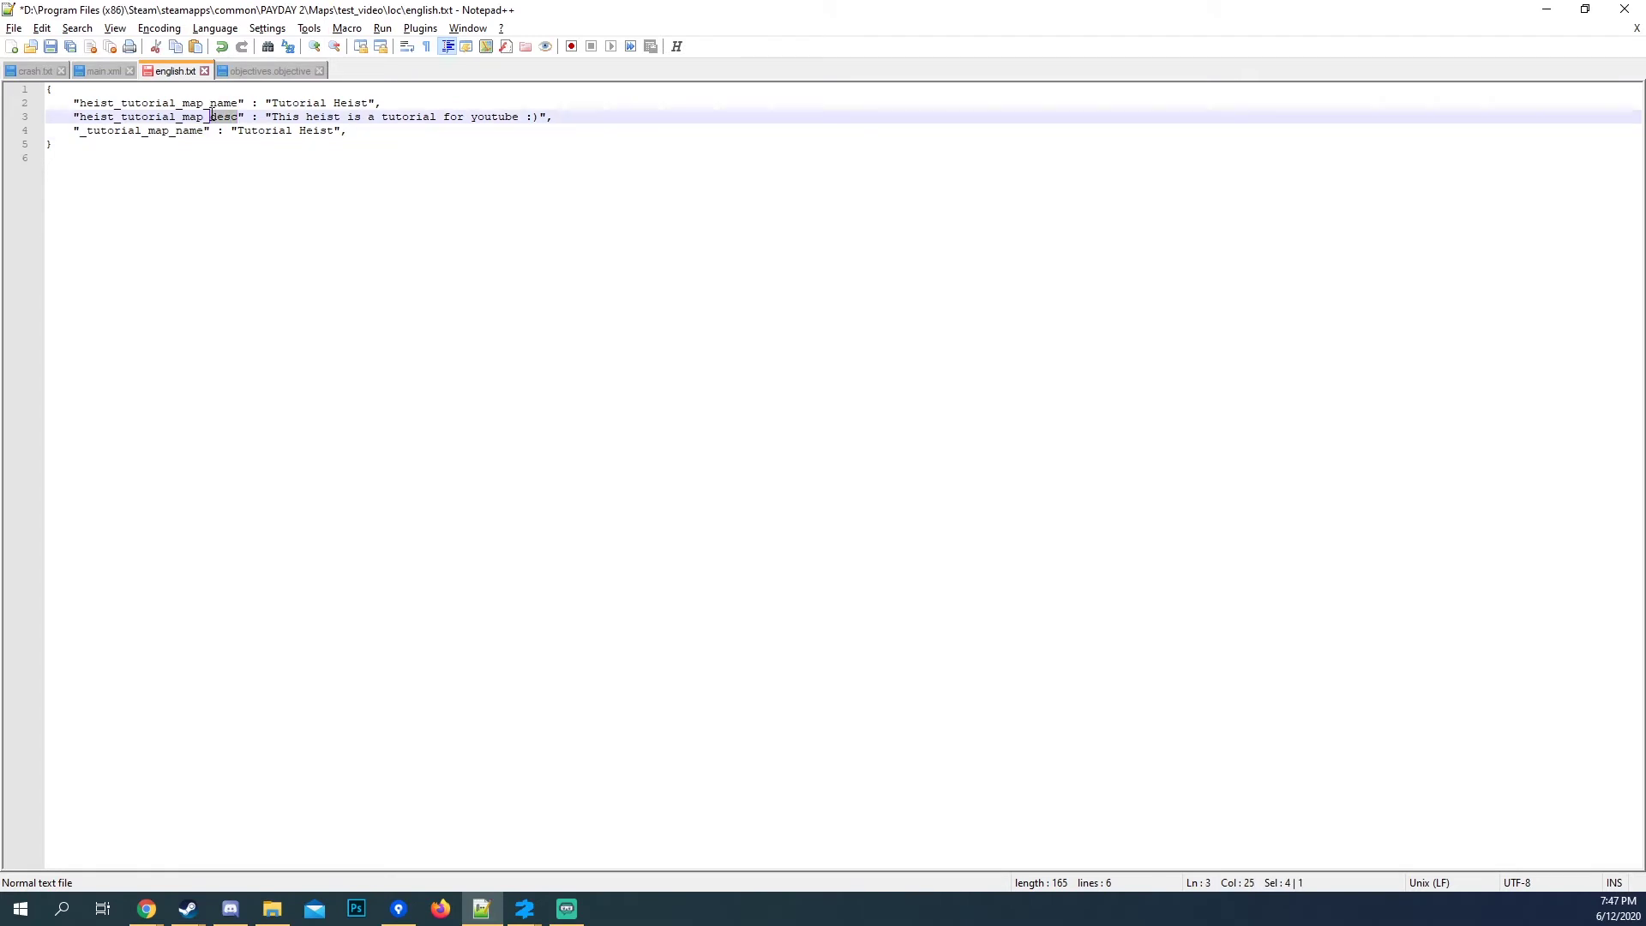
{"action": "type", "text": "brief"}
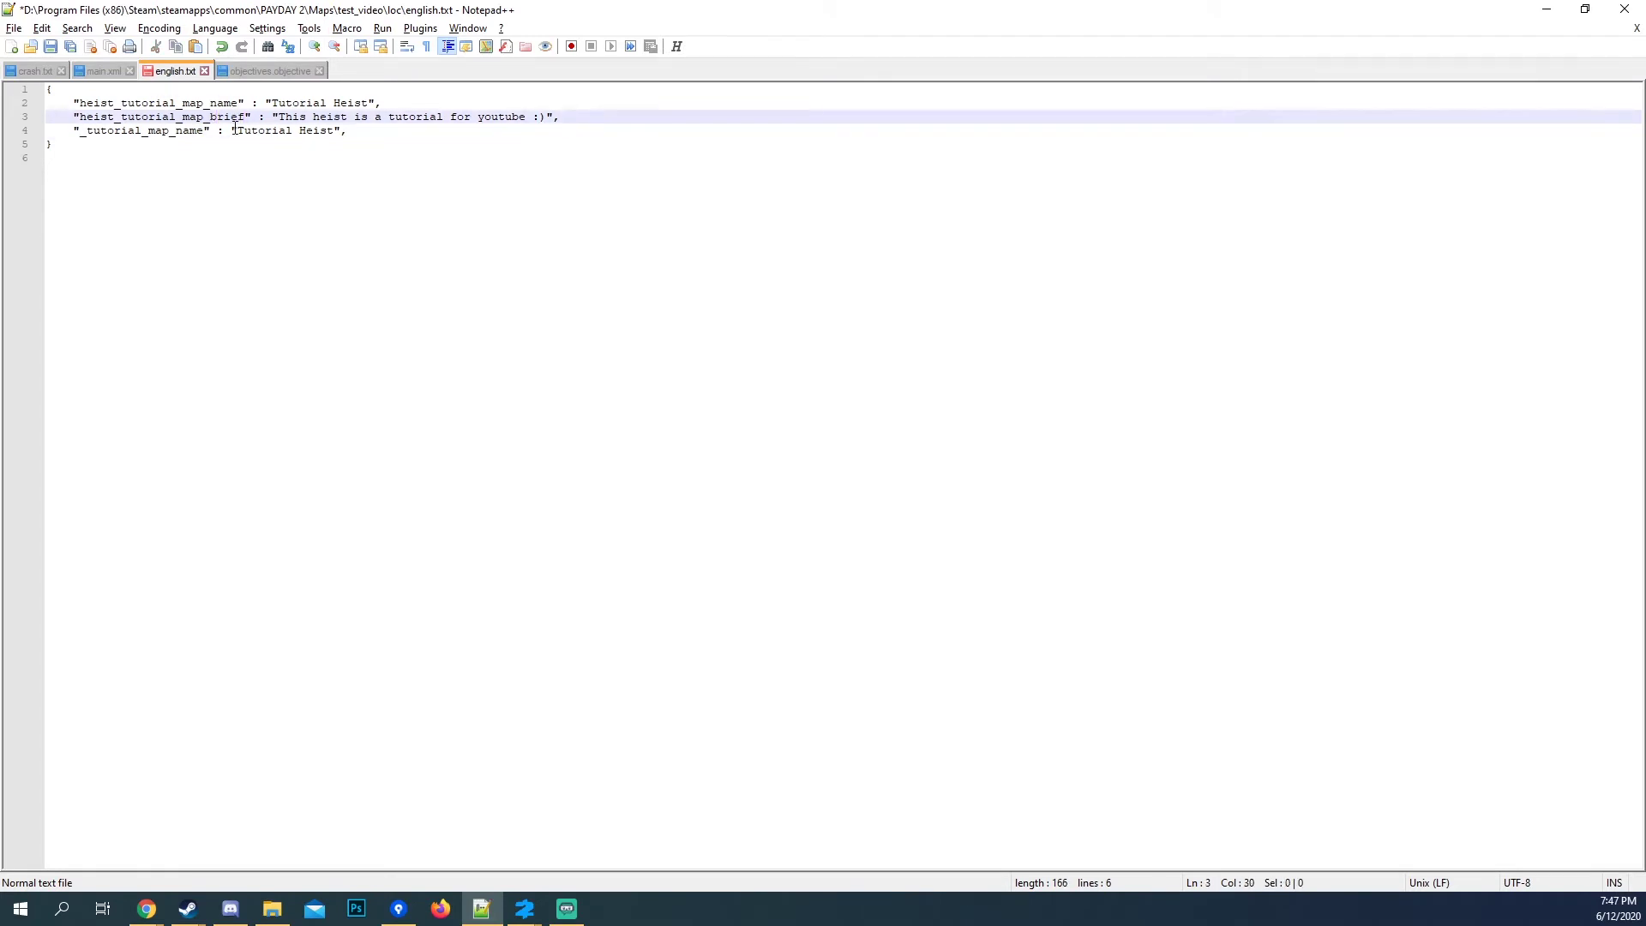
{"action": "left_click", "coordinate": [78, 131]}
{"action": "type", "text": "heist"}
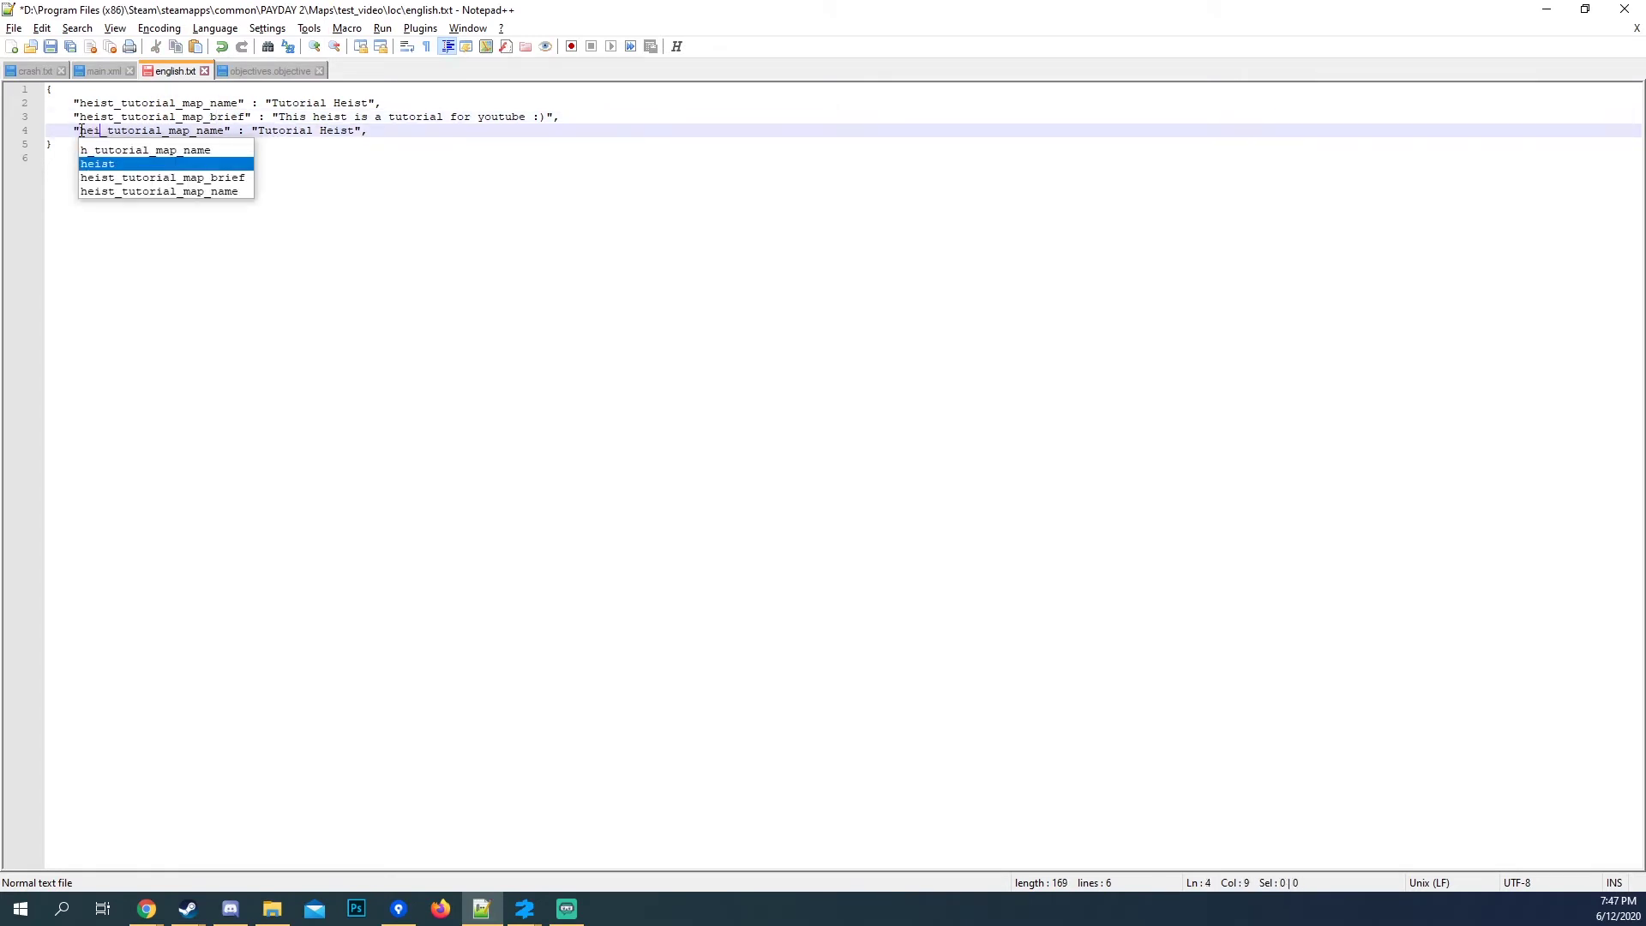
{"action": "type", "text": "st"}
{"action": "left_click_drag", "start_coordinate": [381, 134], "coordinate": [99, 129]}
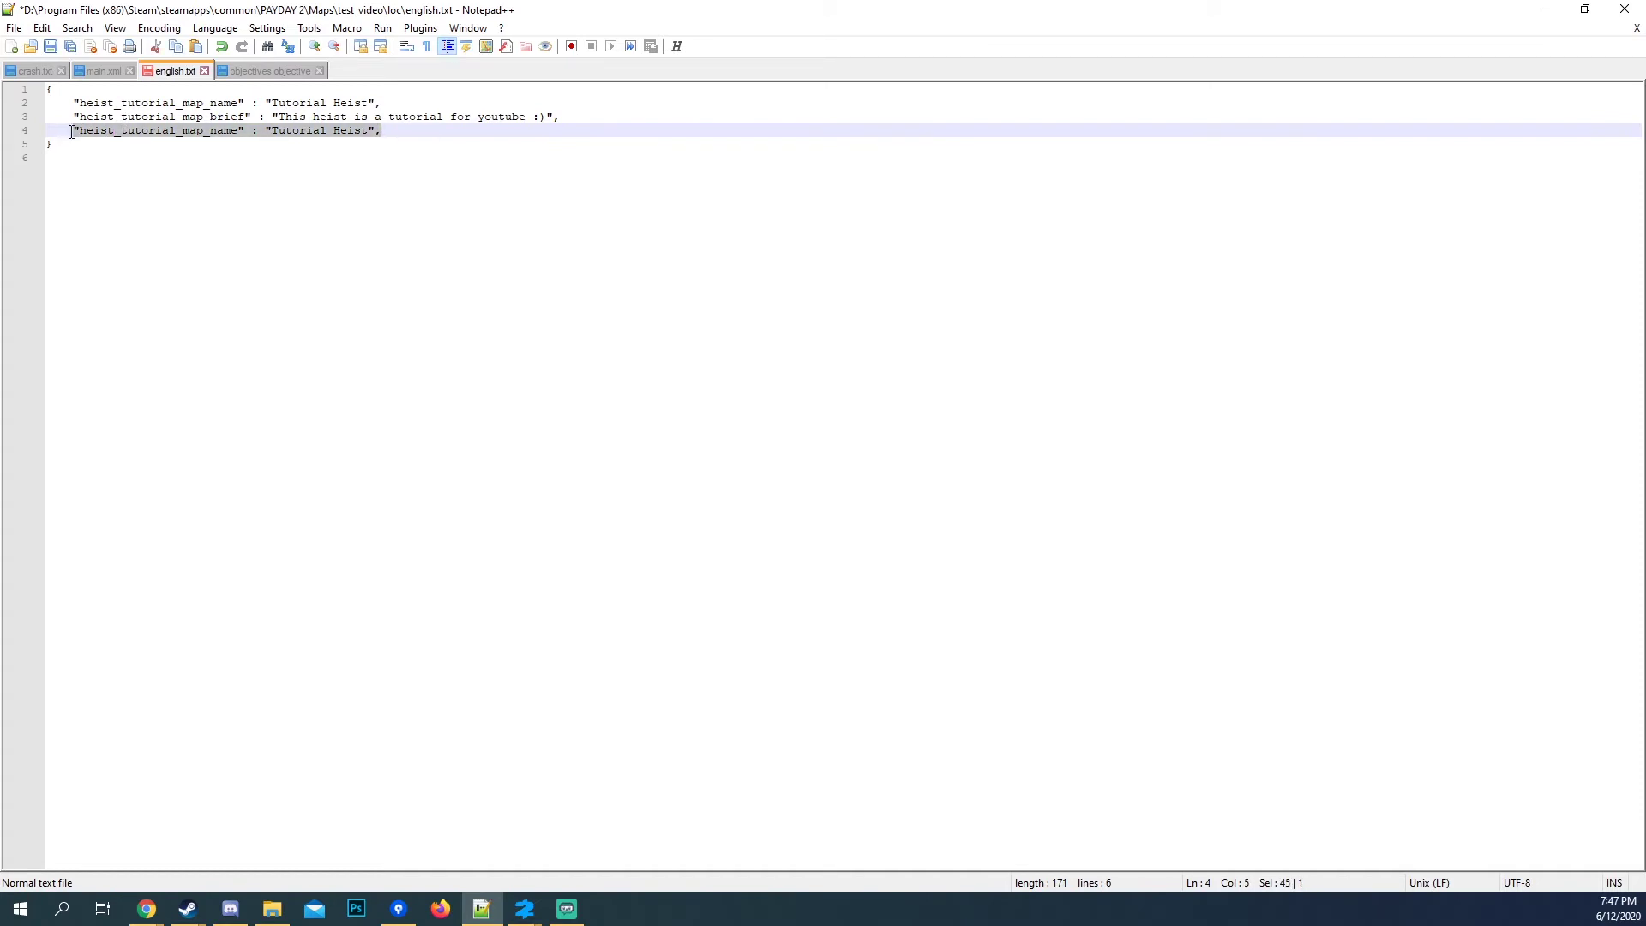
Paste a copied entry on line 5 and rename its key to the brief key.
{"action": "left_click", "coordinate": [381, 135]}
{"action": "key", "text": "Return"}
{"action": "type", "text": "\"heist_tutorial_map_name\" : \"Tutorial Heist\","}
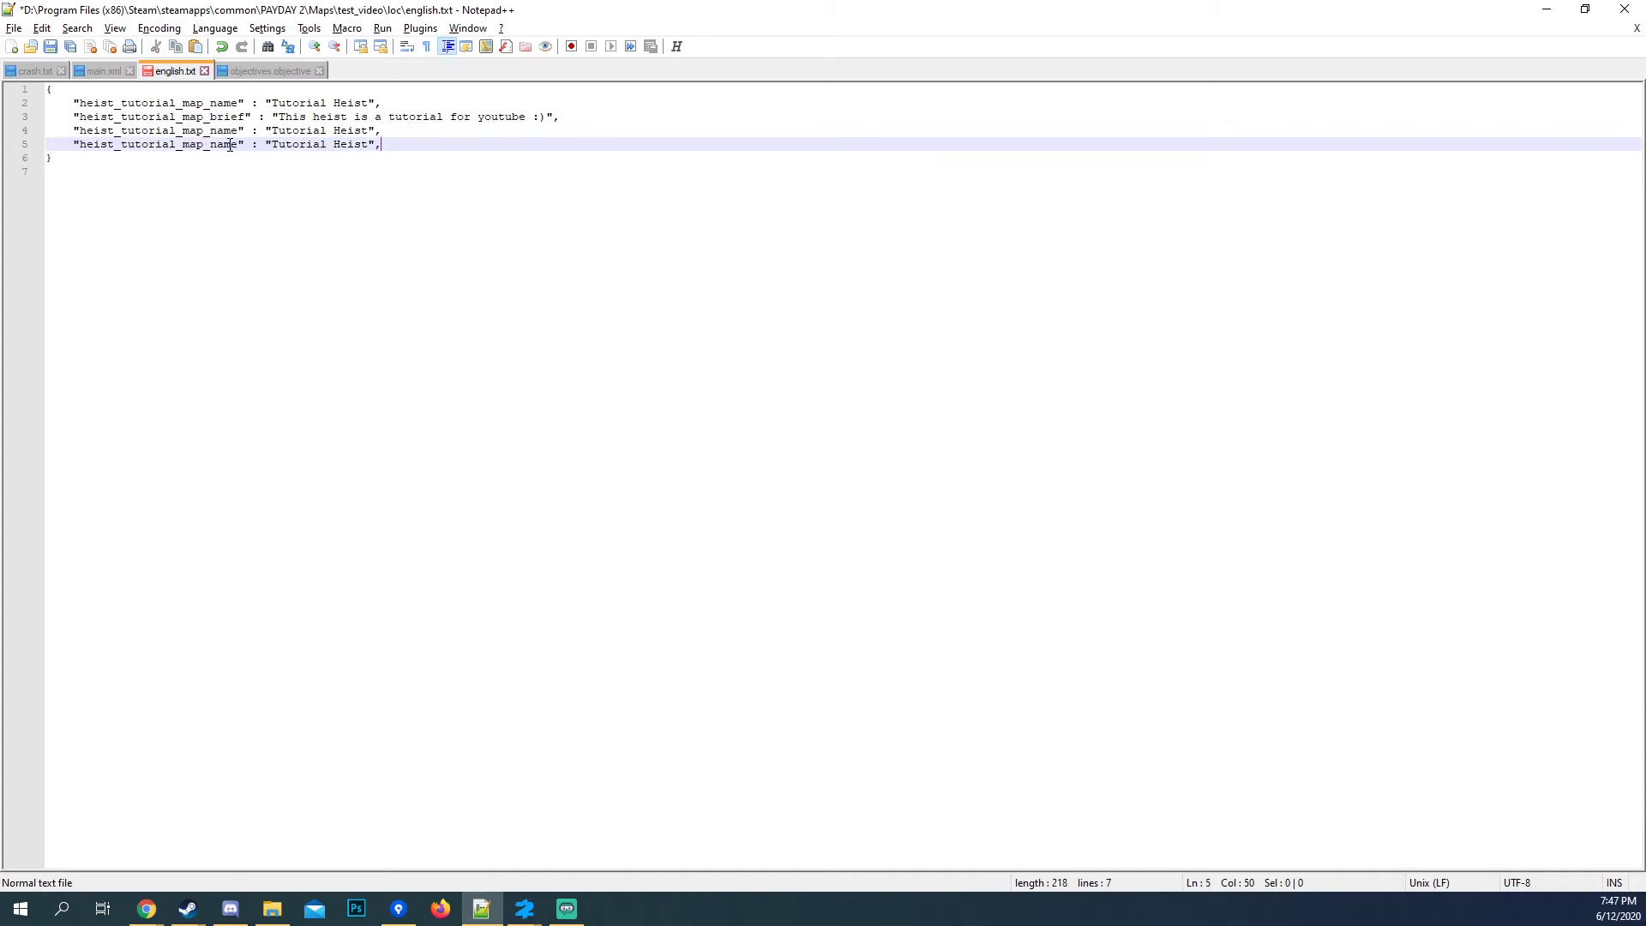
{"action": "left_click_drag", "start_coordinate": [242, 144], "coordinate": [208, 145]}
{"action": "type", "text": "bv"}
{"action": "key", "text": "BackSpace"}
{"action": "type", "text": "reif"}
{"action": "key", "text": "BackSpace"}
{"action": "key", "text": "BackSpace"}
{"action": "key", "text": "BackSpace"}
{"action": "type", "text": "ief"}
{"action": "left_click_drag", "start_coordinate": [378, 144], "coordinate": [285, 145]}
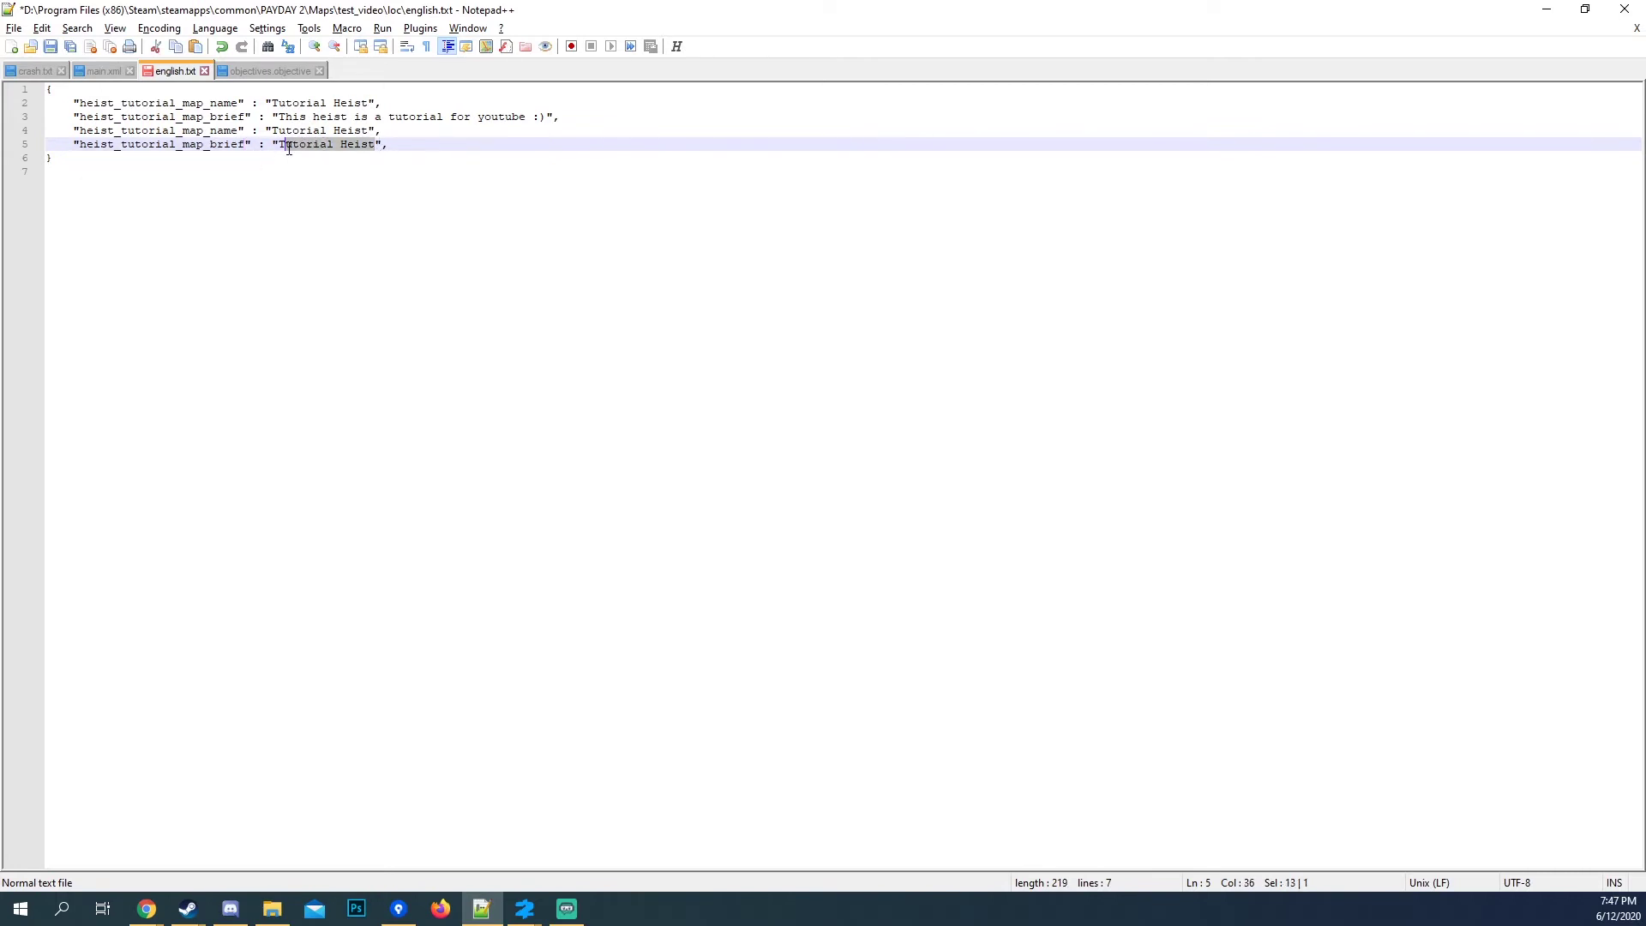
{"action": "type", "text": "his a h"}
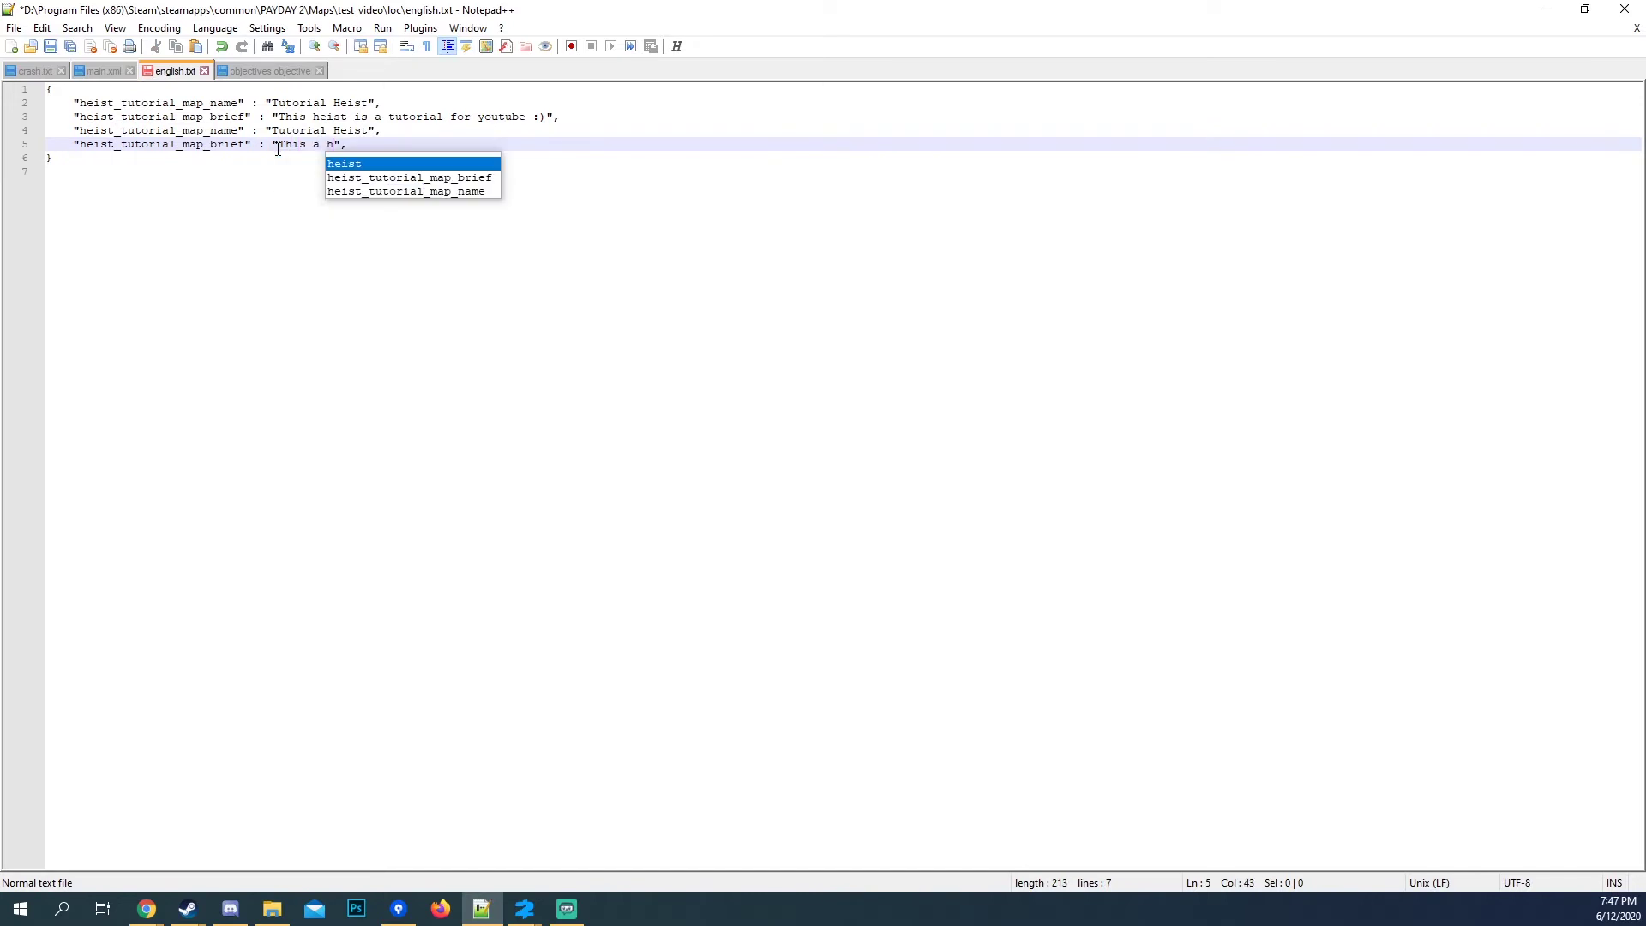
Write the line 5 brief mentioning the loadout screen, fixing its typos.
{"action": "key", "text": "BackSpace"}
{"action": "type", "text": "is a he"}
{"action": "key", "text": "Escape"}
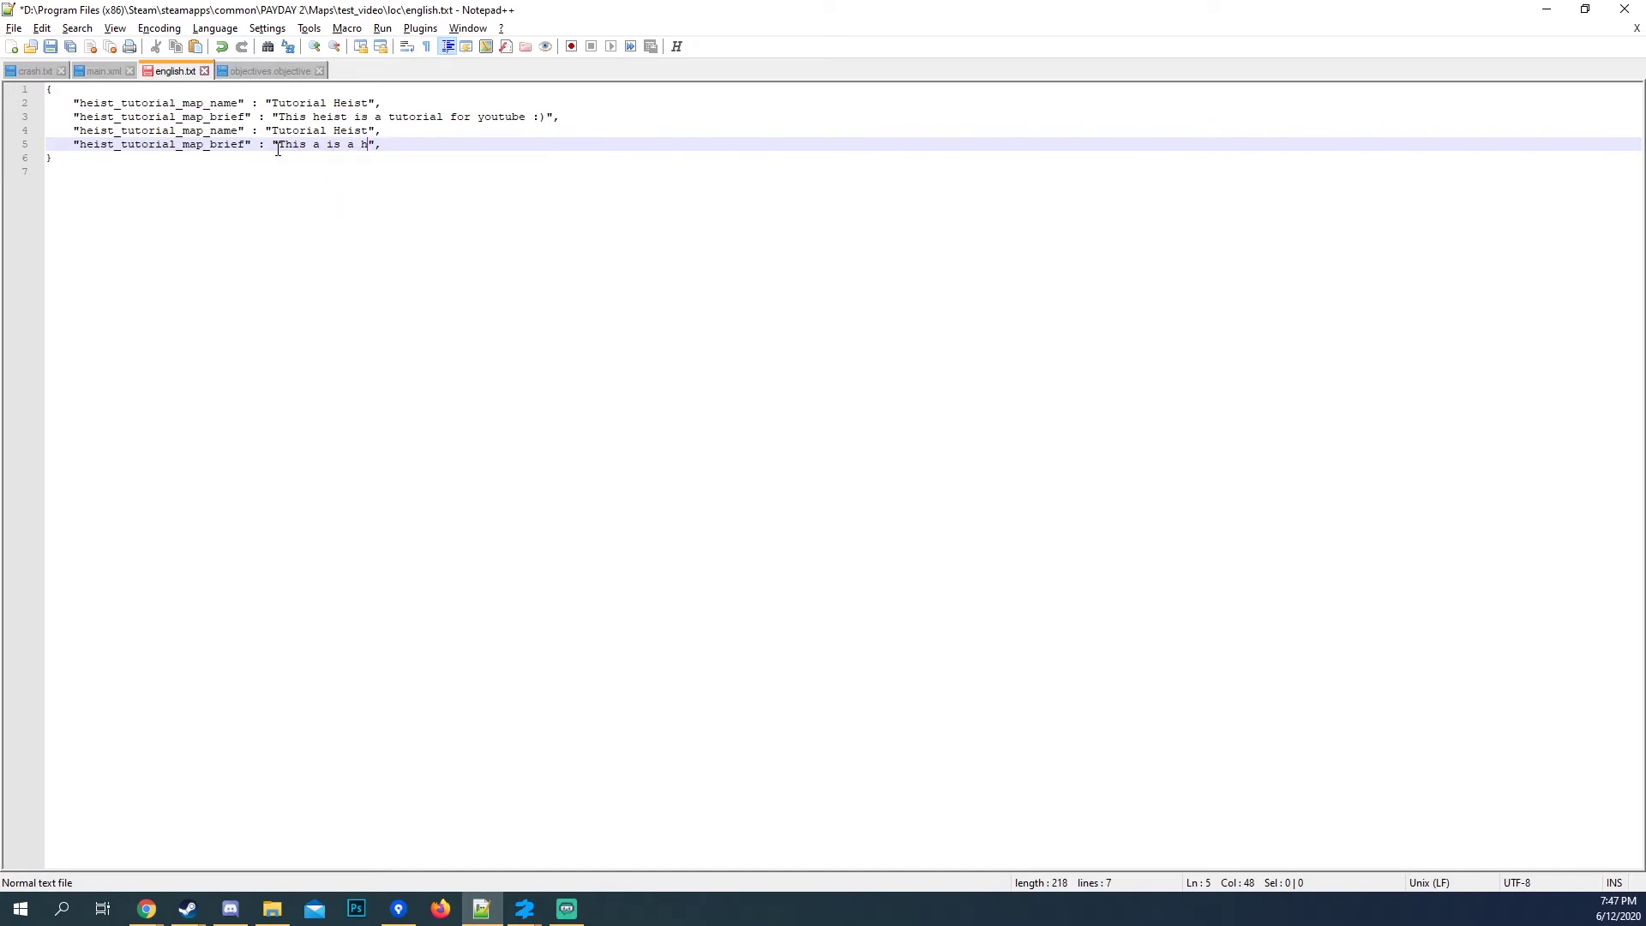
{"action": "key", "text": "BackSpace"}
{"action": "type", "text": "torual for youtube, but tihs time"}
{"action": "key", "text": "BackSpace"}
{"action": "key", "text": "BackSpace"}
{"action": "key", "text": "BackSpace"}
{"action": "key", "text": "BackSpace"}
{"action": "key", "text": "BackSpace"}
{"action": "key", "text": "BackSpace"}
{"action": "key", "text": "BackSpace"}
{"action": "key", "text": "BackSpace"}
{"action": "type", "text": "his time you see in"}
{"action": "key", "text": "BackSpace"}
{"action": "type", "text": "t in the loadout soreen!"}
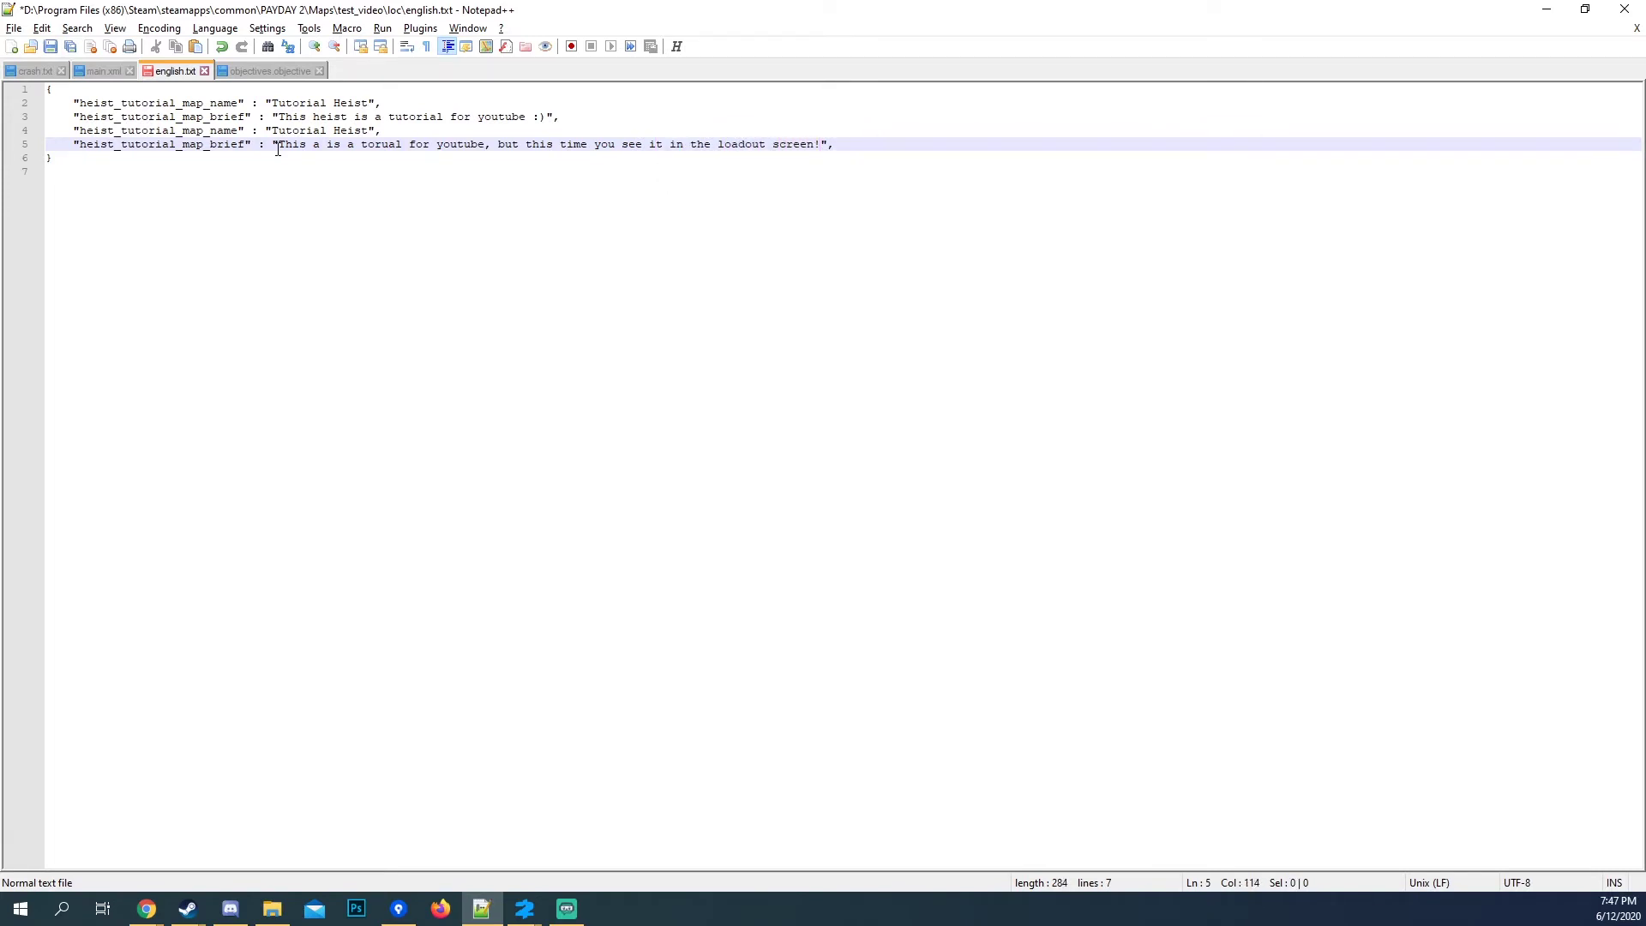
{"action": "left_click", "coordinate": [363, 130]}
{"action": "left_click", "coordinate": [254, 144]}
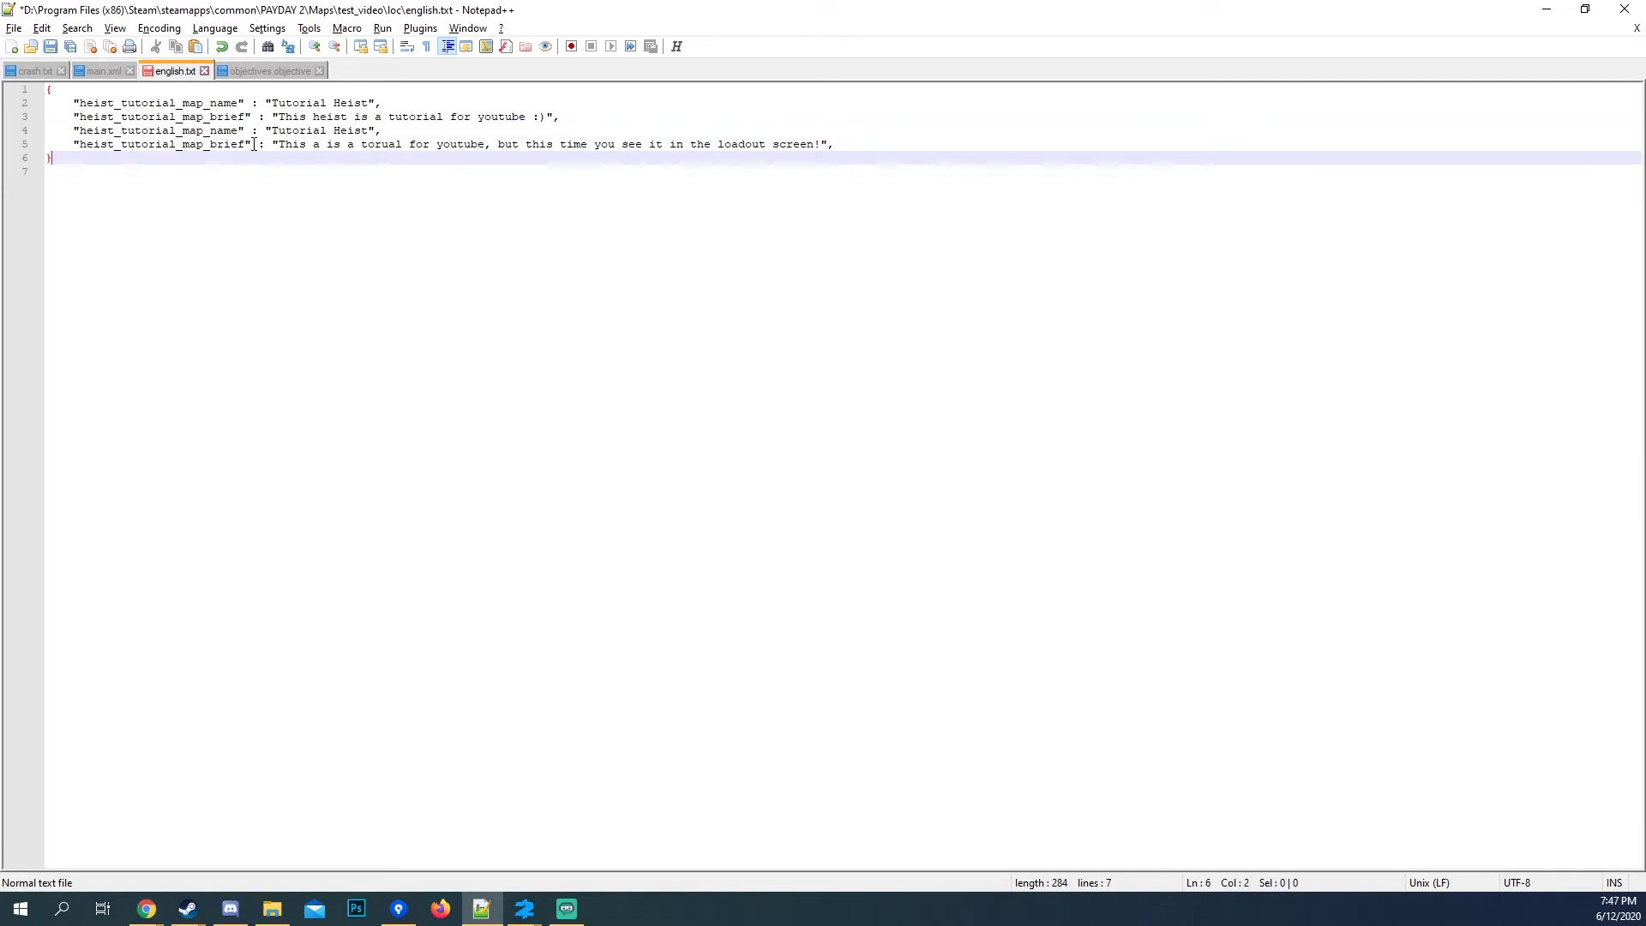
Add a blank line after the second brief and review the entries on lines 2–6.
{"action": "left_click", "coordinate": [819, 144]}
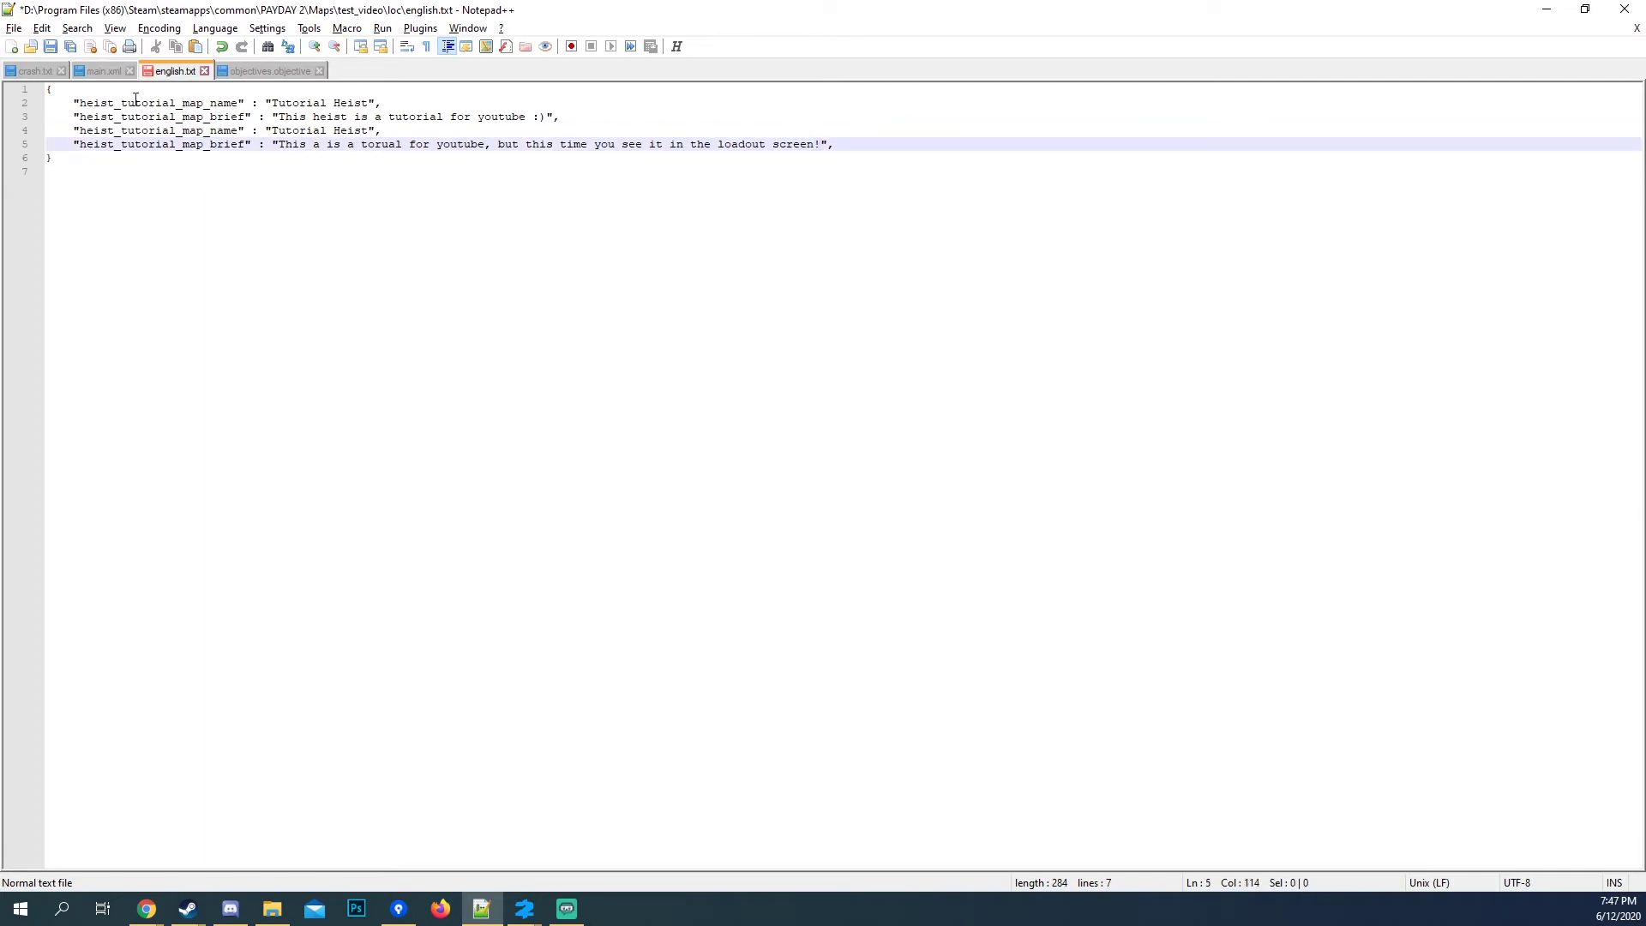
{"action": "left_click", "coordinate": [862, 148]}
{"action": "key", "text": "Return"}
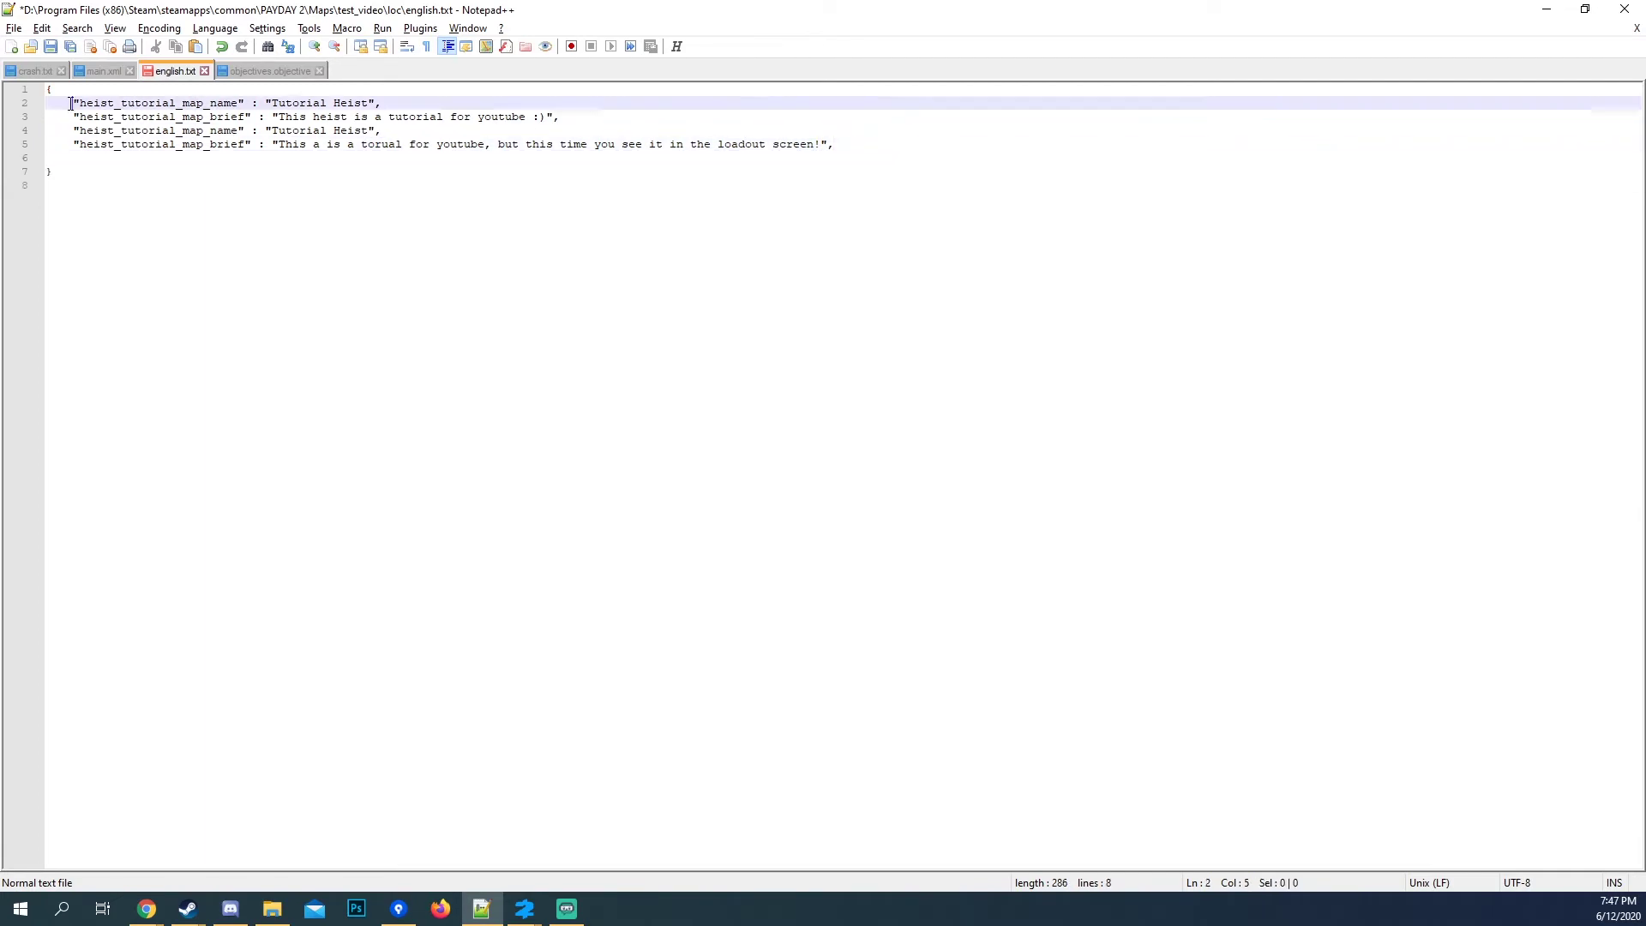
{"action": "left_click_drag", "start_coordinate": [51, 103], "coordinate": [876, 144]}
{"action": "left_click", "coordinate": [141, 103]}
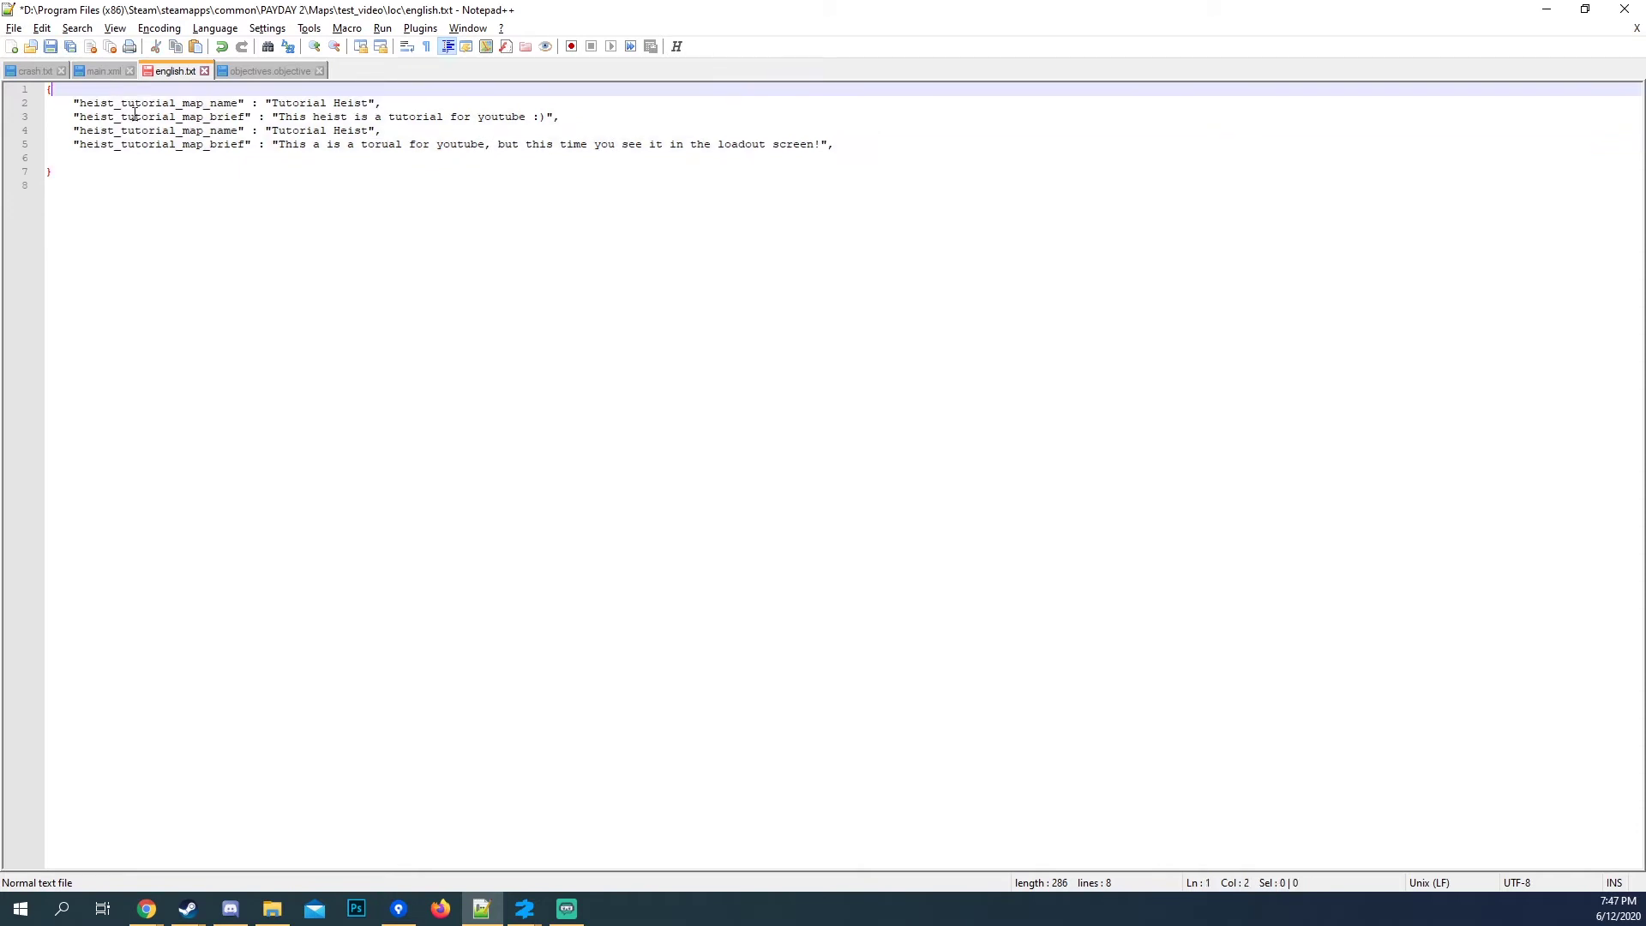
{"action": "left_click", "coordinate": [302, 103]}
Check the obj_test_1_desc key, id and text values in objectives.objective.
{"action": "left_click", "coordinate": [270, 70]}
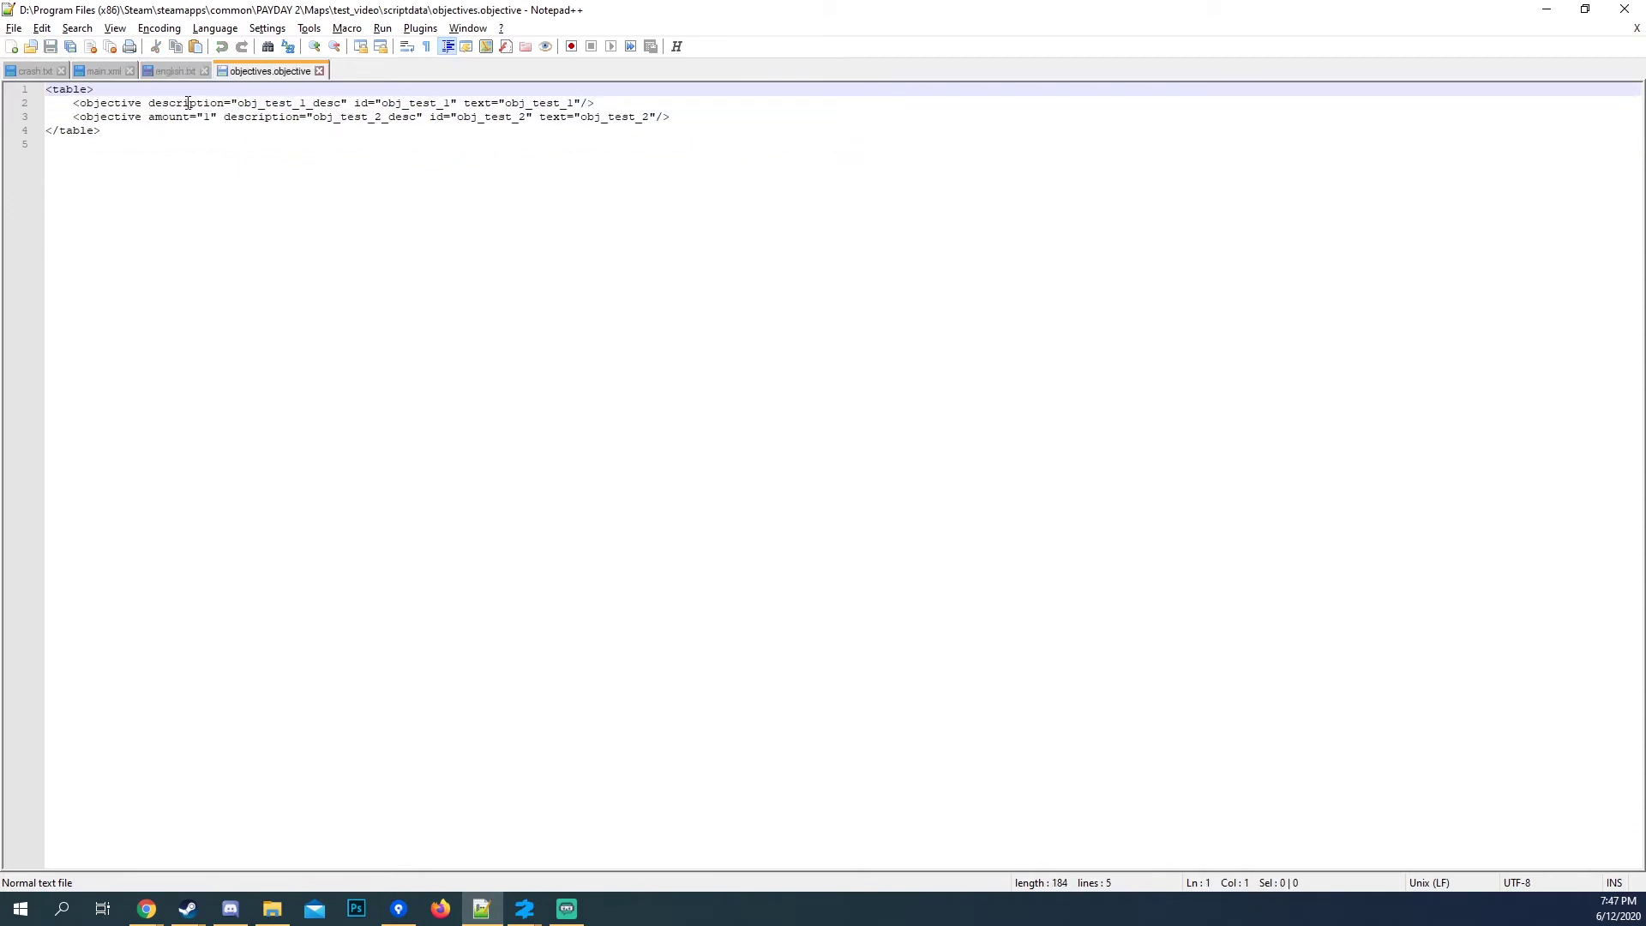
{"action": "left_click", "coordinate": [306, 103]}
{"action": "double_click", "coordinate": [284, 102]}
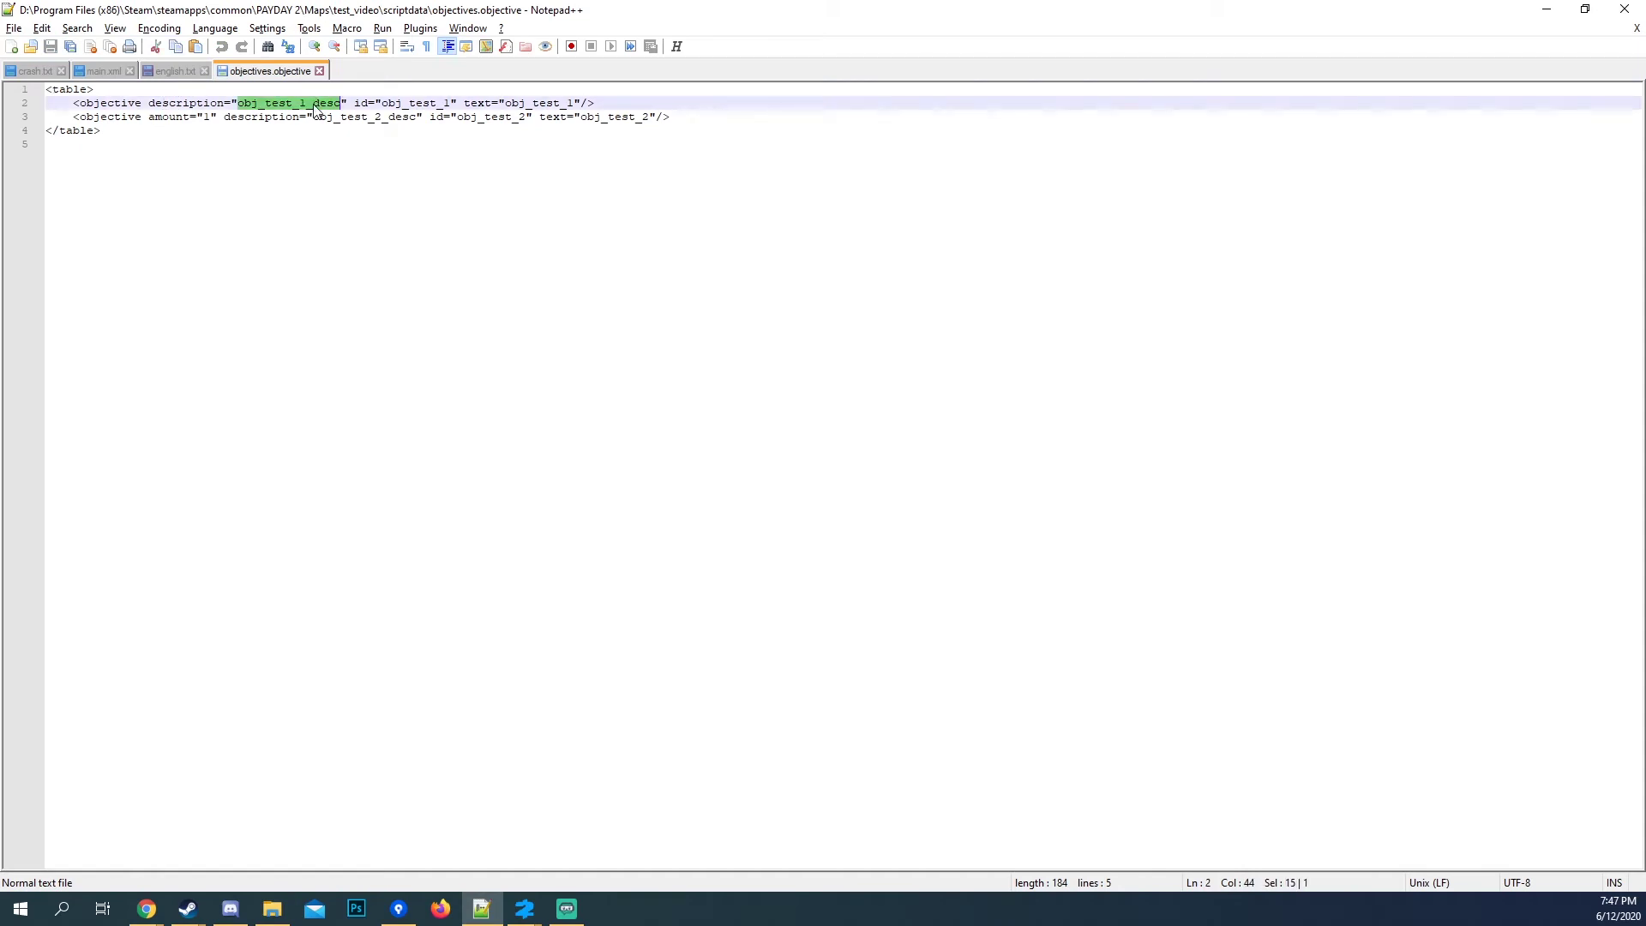
{"action": "left_click", "coordinate": [328, 189]}
{"action": "left_click", "coordinate": [175, 106]}
{"action": "double_click", "coordinate": [284, 106]}
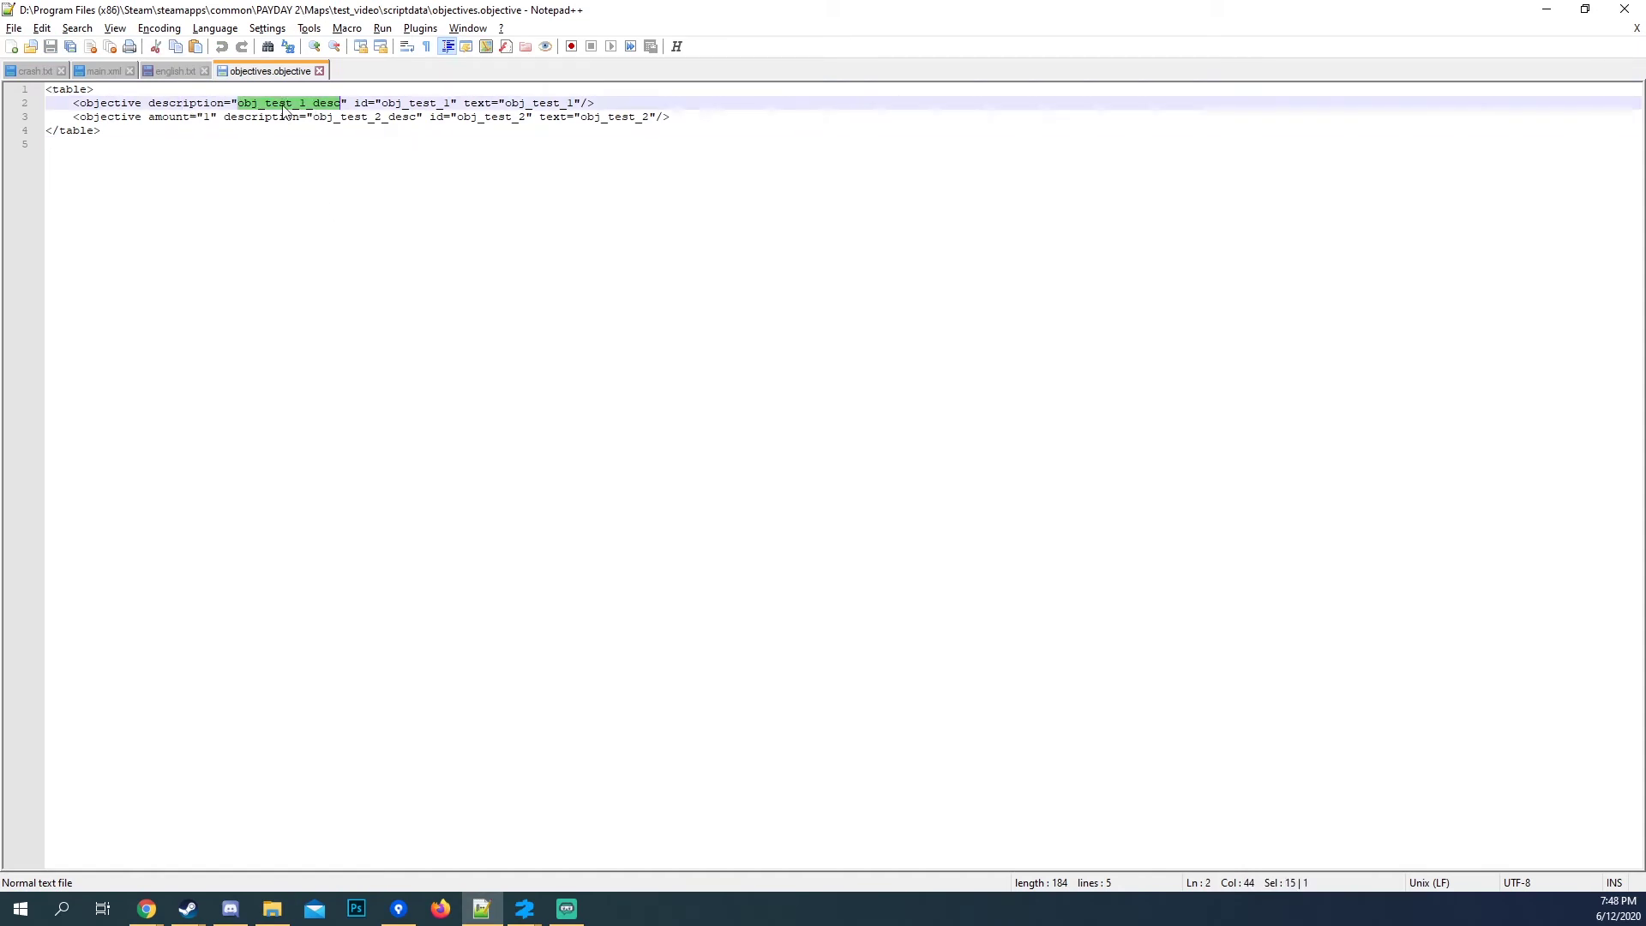
{"action": "double_click", "coordinate": [416, 103]}
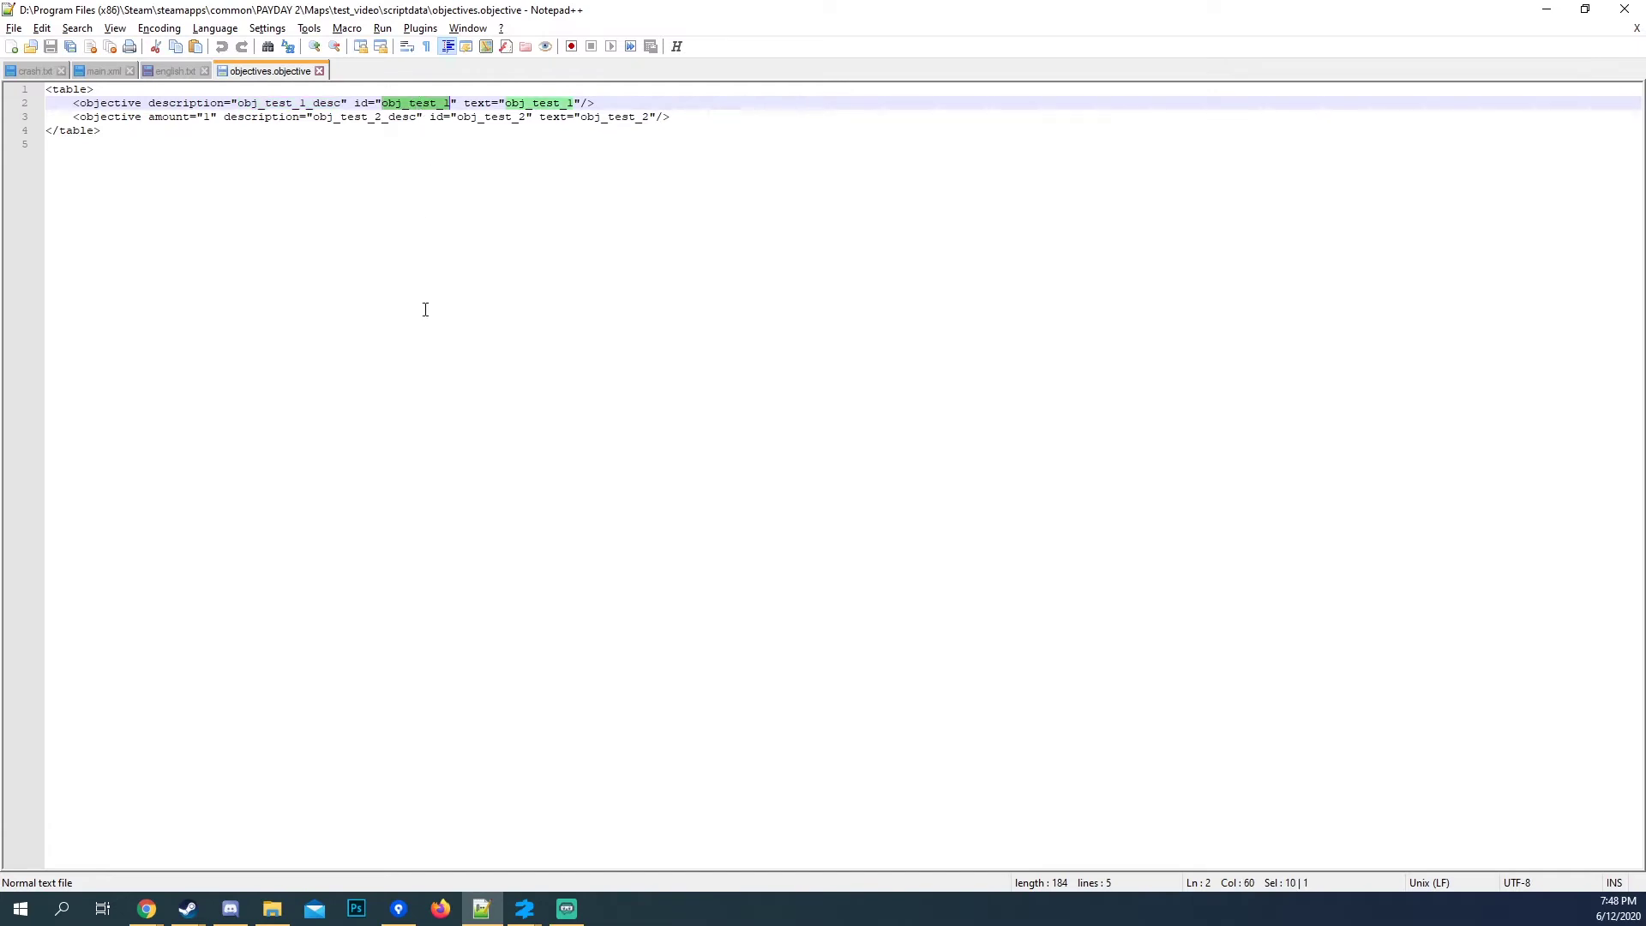
{"action": "double_click", "coordinate": [538, 103]}
{"action": "key", "text": "ctrl+c"}
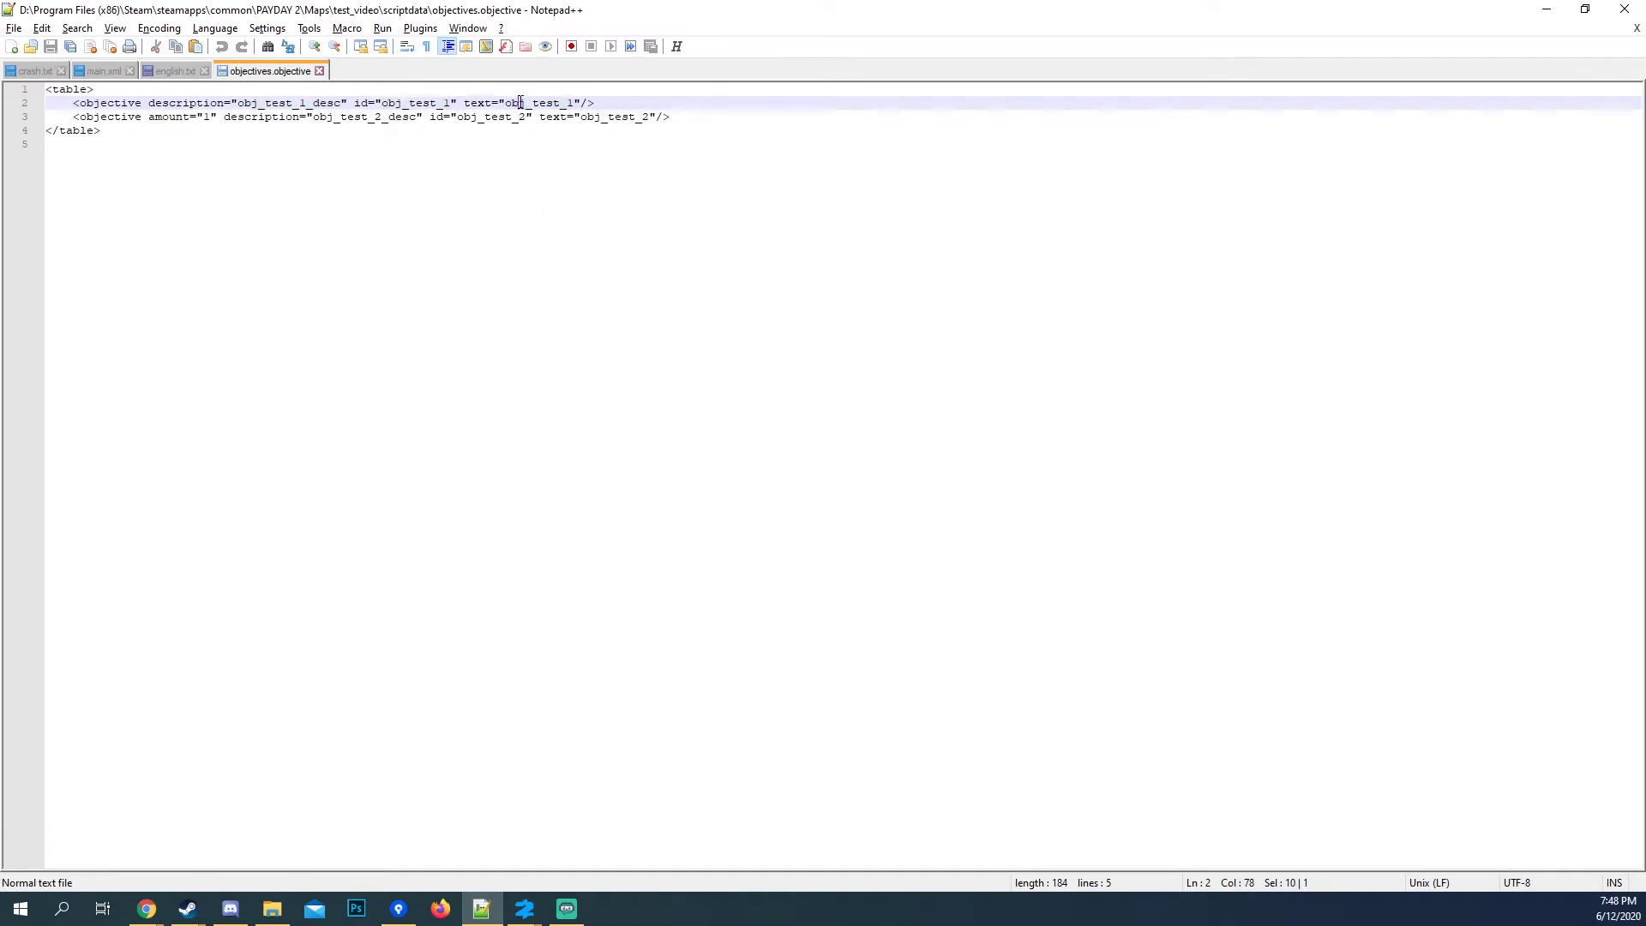
{"action": "left_click", "coordinate": [177, 72]}
Paste obj_test_1 on a new line, quoted, with the text 'Go to the door'.
{"action": "left_click", "coordinate": [865, 145]}
{"action": "key", "text": "Return"}
{"action": "key", "text": "Return"}
{"action": "key", "text": "ctrl+v"}
{"action": "left_click", "coordinate": [74, 171]}
{"action": "type", "text": "\""}
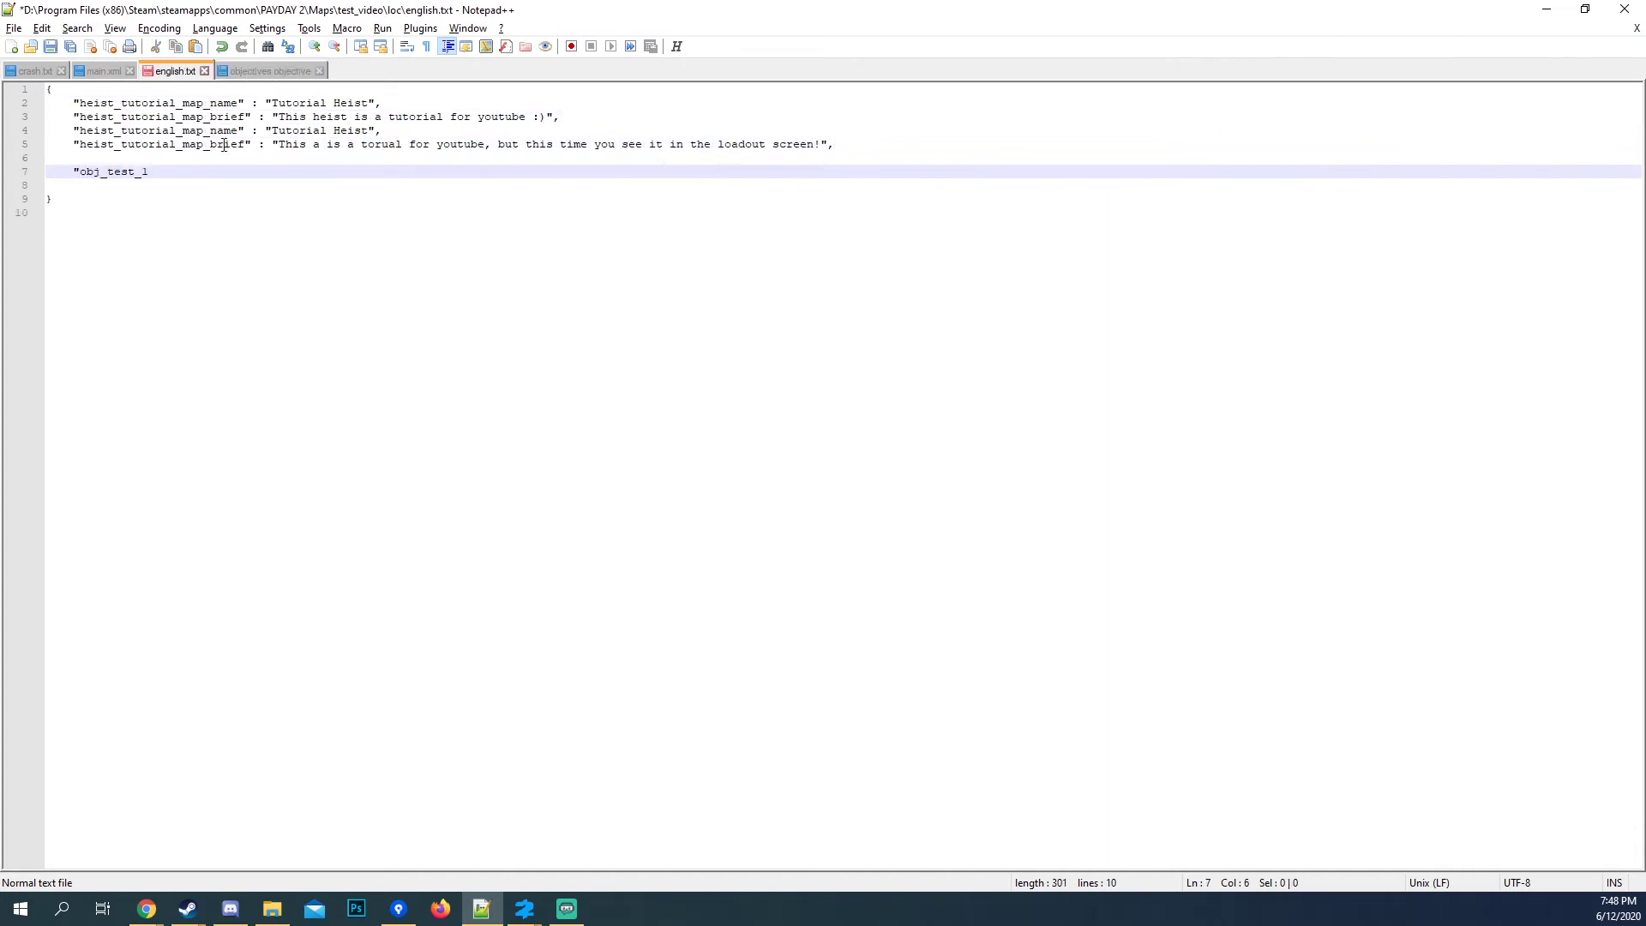
{"action": "left_click", "coordinate": [192, 169]}
{"action": "type", "text": "\" : \""}
{"action": "left_click", "coordinate": [186, 170]}
{"action": "type", "text": "o tot"}
{"action": "key", "text": "BackSpace"}
{"action": "key", "text": "BackSpace"}
{"action": "type", "text": "o the door"}
{"action": "left_click", "coordinate": [187, 170]}
{"action": "key", "text": "BackSpace"}
{"action": "type", "text": "G"}
{"action": "mouse_move", "coordinate": [182, 171]}
{"action": "left_mouse_down"}
{"action": "mouse_move", "coordinate": [286, 171]}
{"action": "mouse_move", "coordinate": [73, 172]}
{"action": "left_mouse_up"}
{"action": "key", "text": "ctrl+c"}
{"action": "left_click", "coordinate": [294, 171]}
Duplicate it as obj_test_1_desc reading 'Go to the door, its not hard :)'.
{"action": "left_click", "coordinate": [299, 171]}
{"action": "key", "text": "Return"}
{"action": "key", "text": "ctrl+v"}
{"action": "type", "text": "_de"}
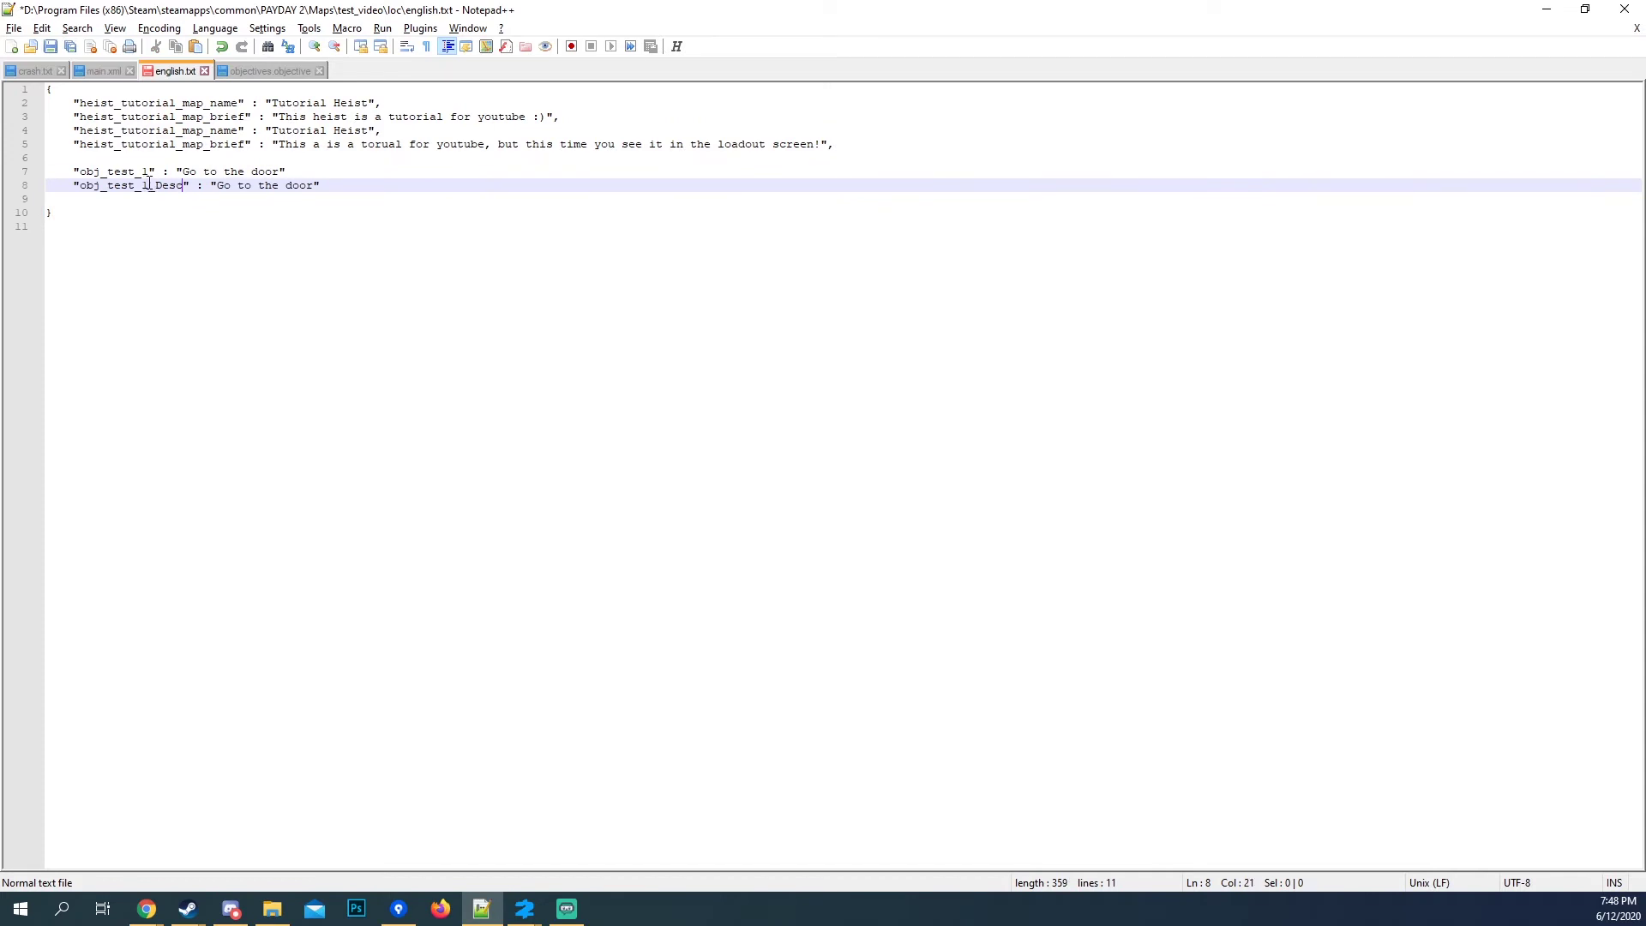
{"action": "type", "text": "sc"}
{"action": "double_click", "coordinate": [268, 185]}
{"action": "left_click", "coordinate": [318, 185]}
{"action": "type", "text": ", its n"}
{"action": "type", "text": "ot hard :)"}
{"action": "key", "text": "End"}
Copy the obj_test_2 id from the objectives file and paste it below.
{"action": "left_click", "coordinate": [279, 70]}
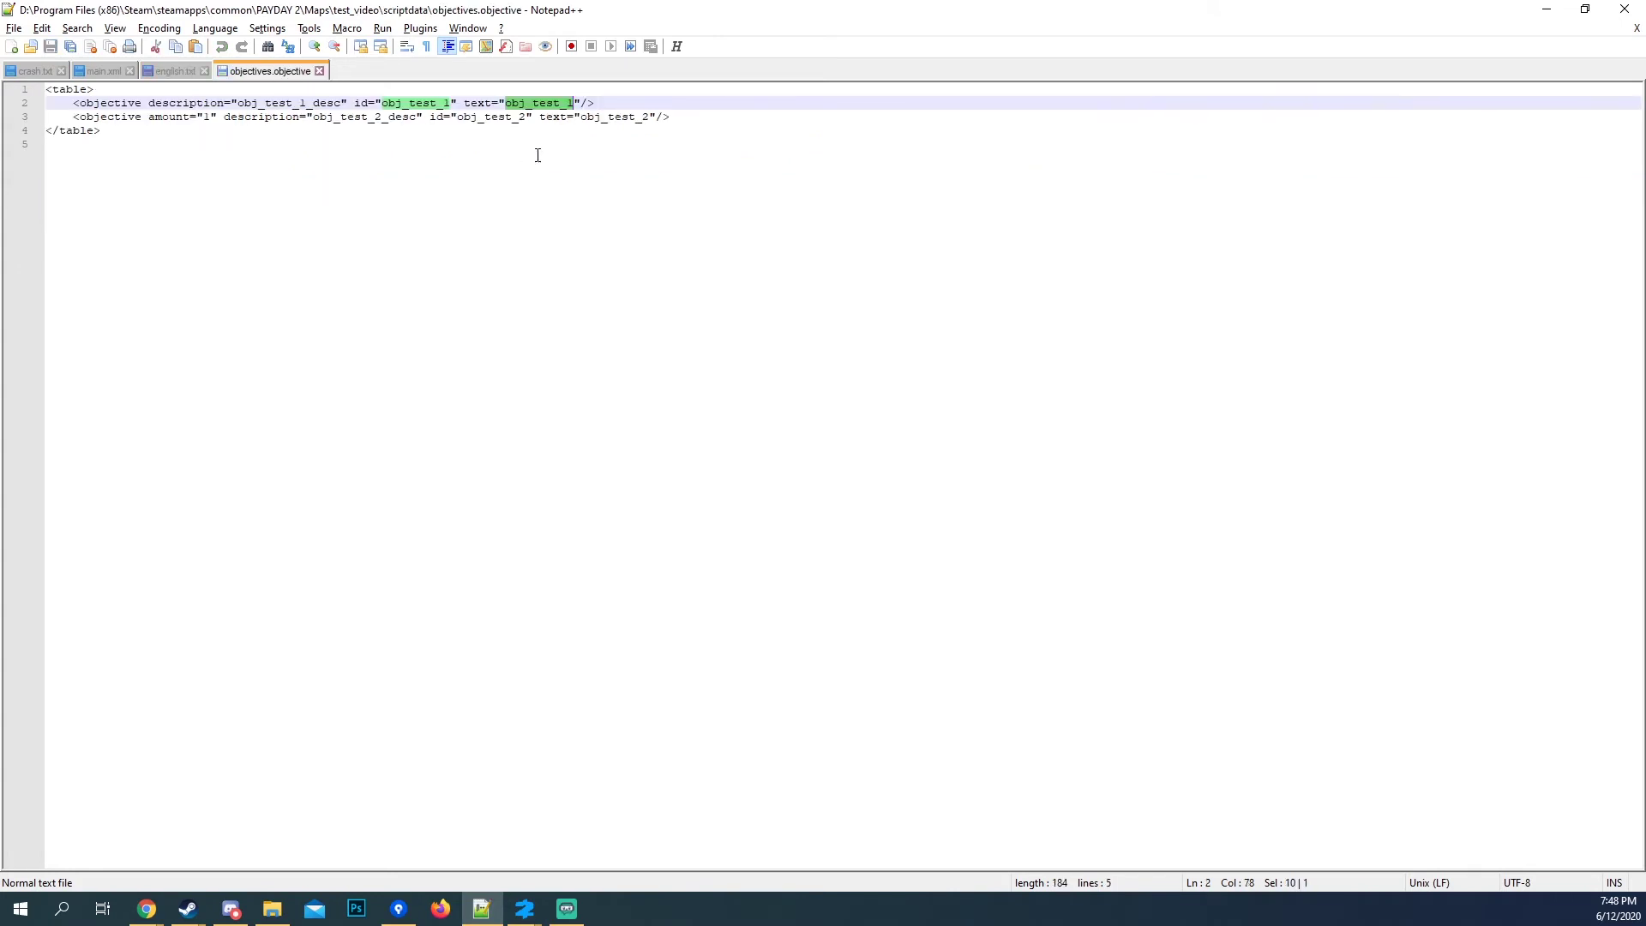
{"action": "double_click", "coordinate": [597, 117]}
{"action": "key", "text": "ctrl+c"}
{"action": "left_click", "coordinate": [180, 73]}
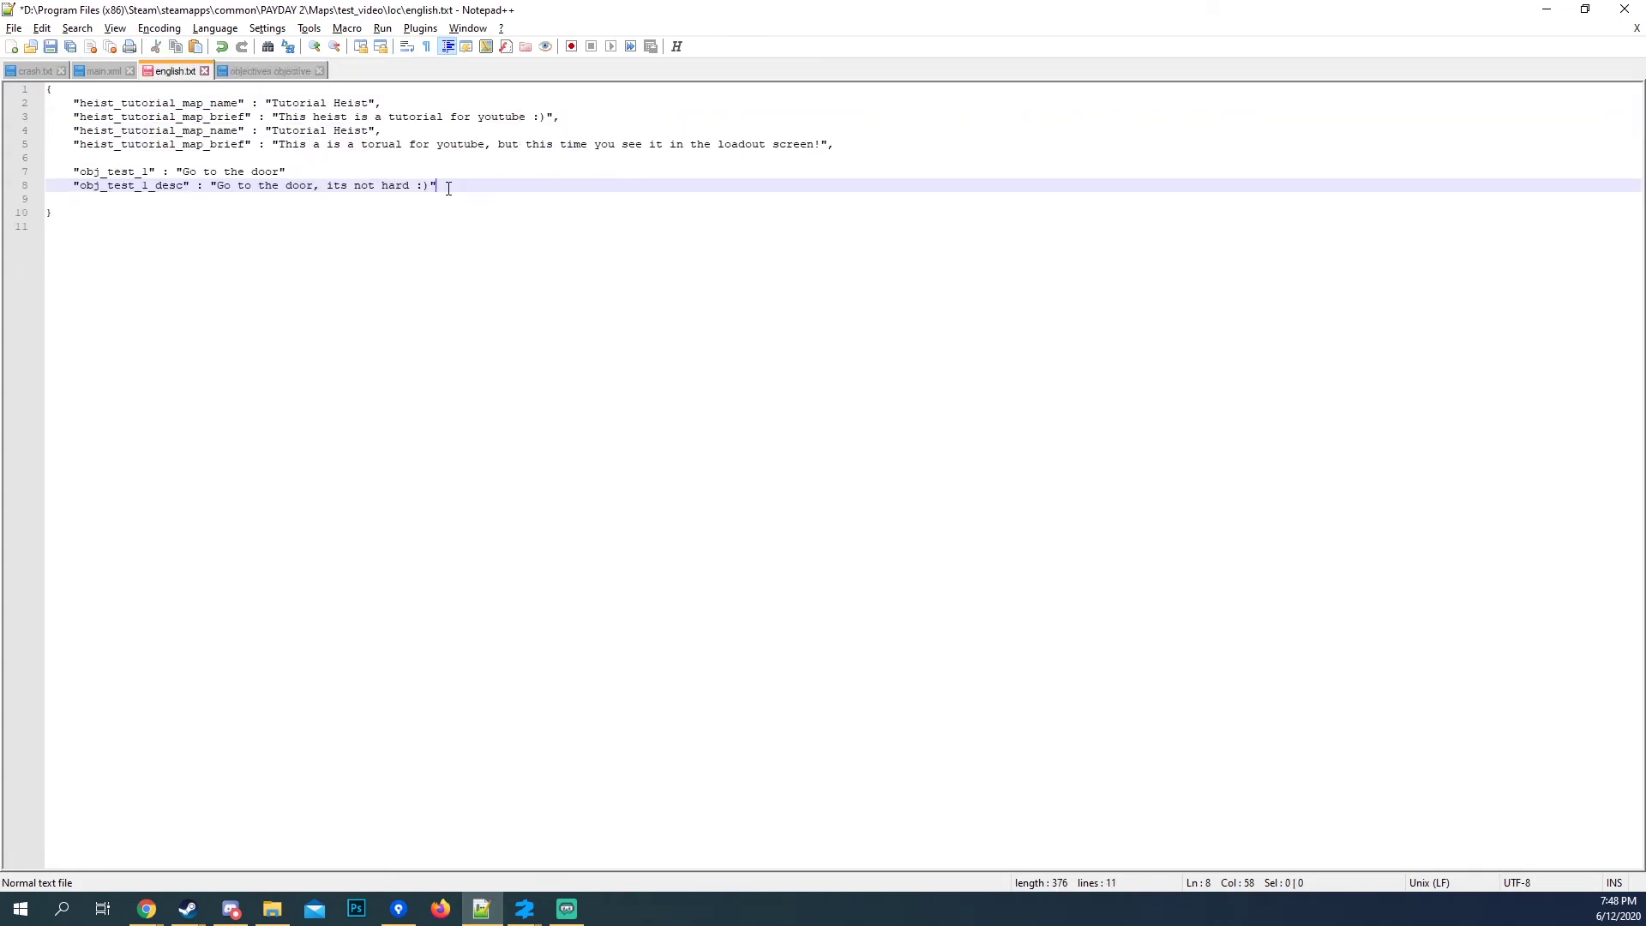
{"action": "key", "text": "Return"}
{"action": "key", "text": "Return"}
{"action": "key", "text": "ctrl+v"}
Quote the obj_test_2 entry and give it the text 'Opened doors'.
{"action": "left_click", "coordinate": [73, 213]}
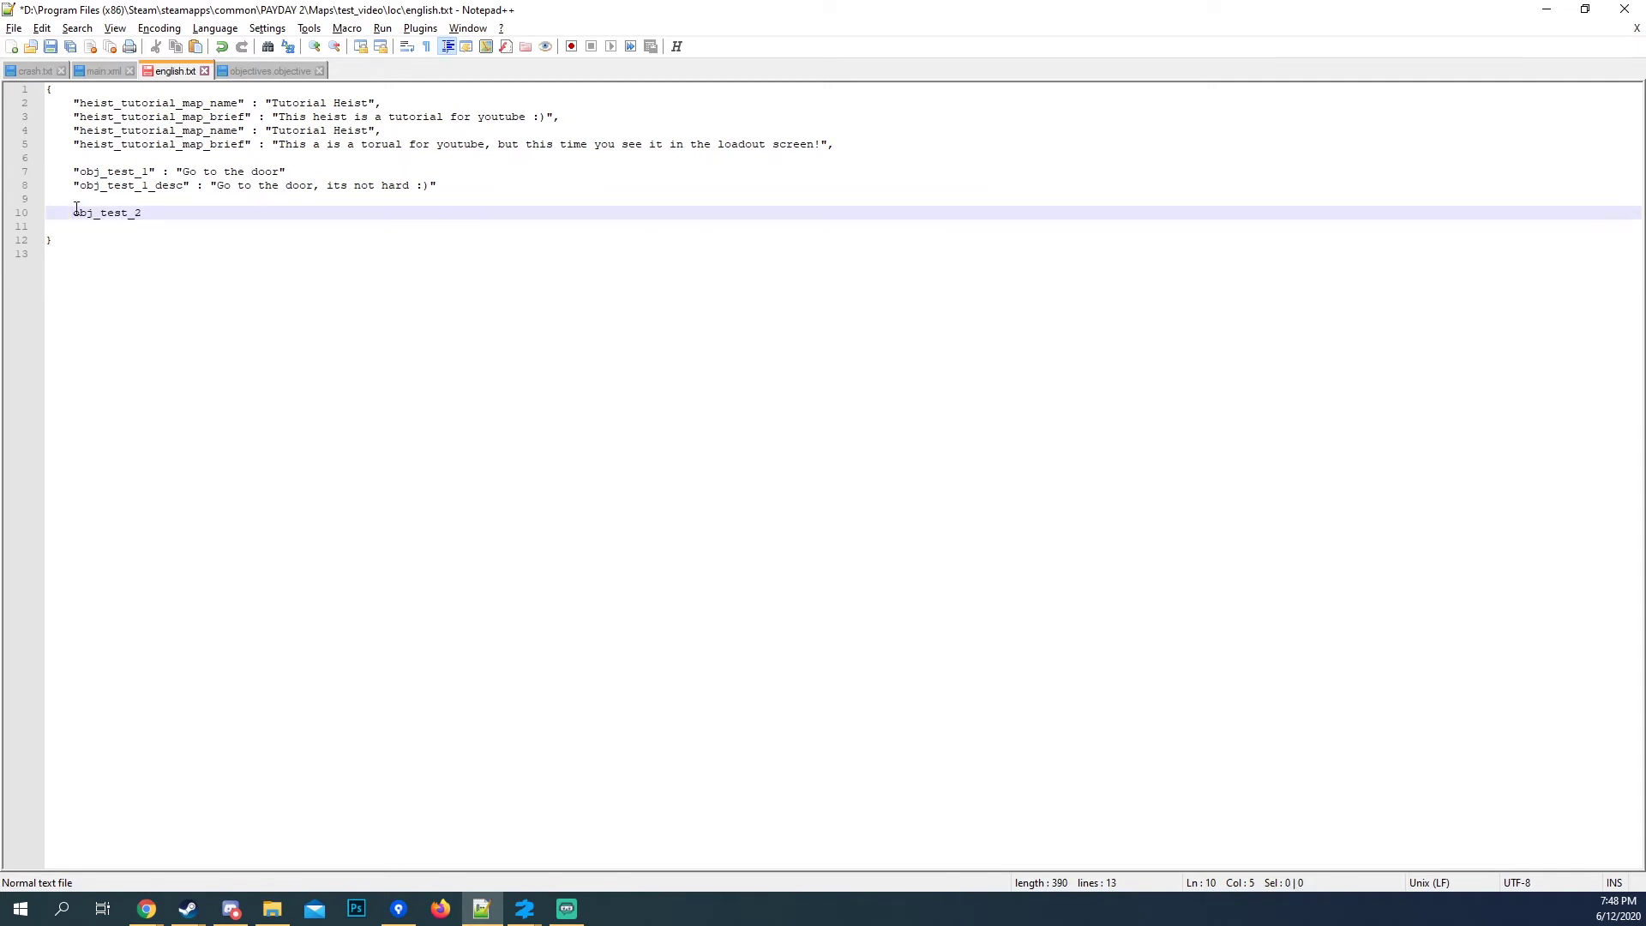
{"action": "type", "text": "\""}
{"action": "key", "text": "End"}
{"action": "key", "text": "Down"}
{"action": "key", "text": "Up"}
{"action": "key", "text": "Up"}
{"action": "key", "text": "Down"}
{"action": "key", "text": "Right"}
{"action": "key", "text": "Right"}
{"action": "key", "text": "Right"}
{"action": "type", "text": "Go t"}
{"action": "key", "text": "BackSpace"}
{"action": "key", "text": "BackSpace"}
{"action": "key", "text": "BackSpace"}
{"action": "type", "text": "Opened"}
{"action": "type", "text": " doors"}
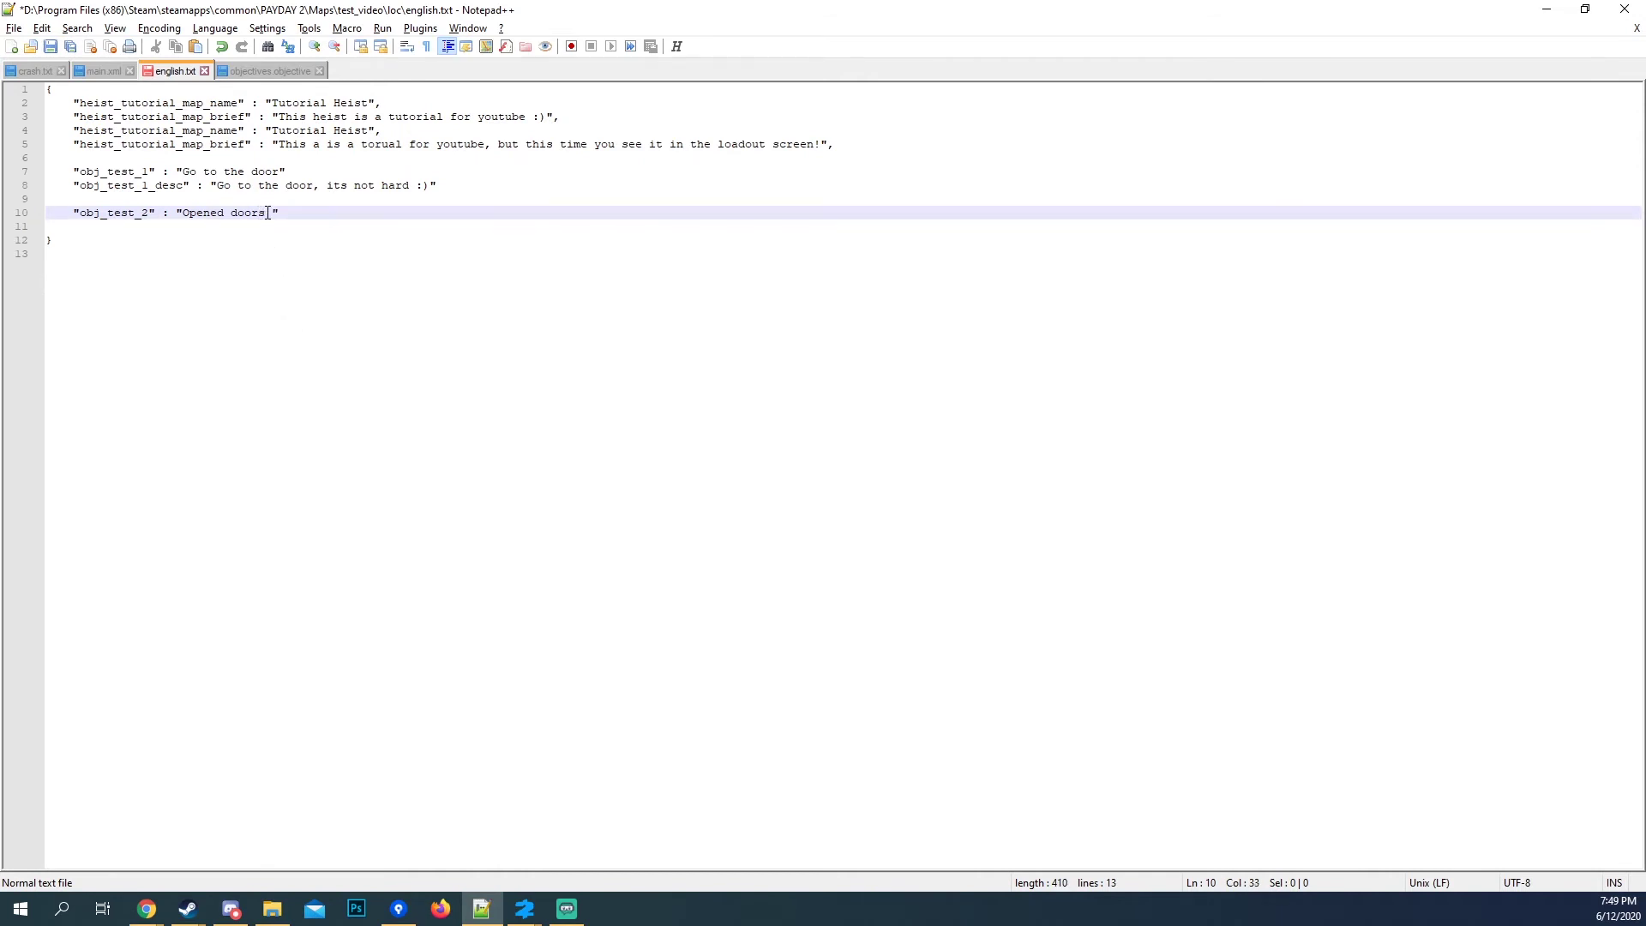
{"action": "left_click_drag", "start_coordinate": [274, 212], "coordinate": [58, 213]}
{"action": "key", "text": "ctrl+c"}
Duplicate it as obj_test_2_desc and clear the copied 'Opened doors' text.
{"action": "left_click", "coordinate": [296, 212]}
{"action": "key", "text": "Return"}
{"action": "key", "text": "ctrl+v"}
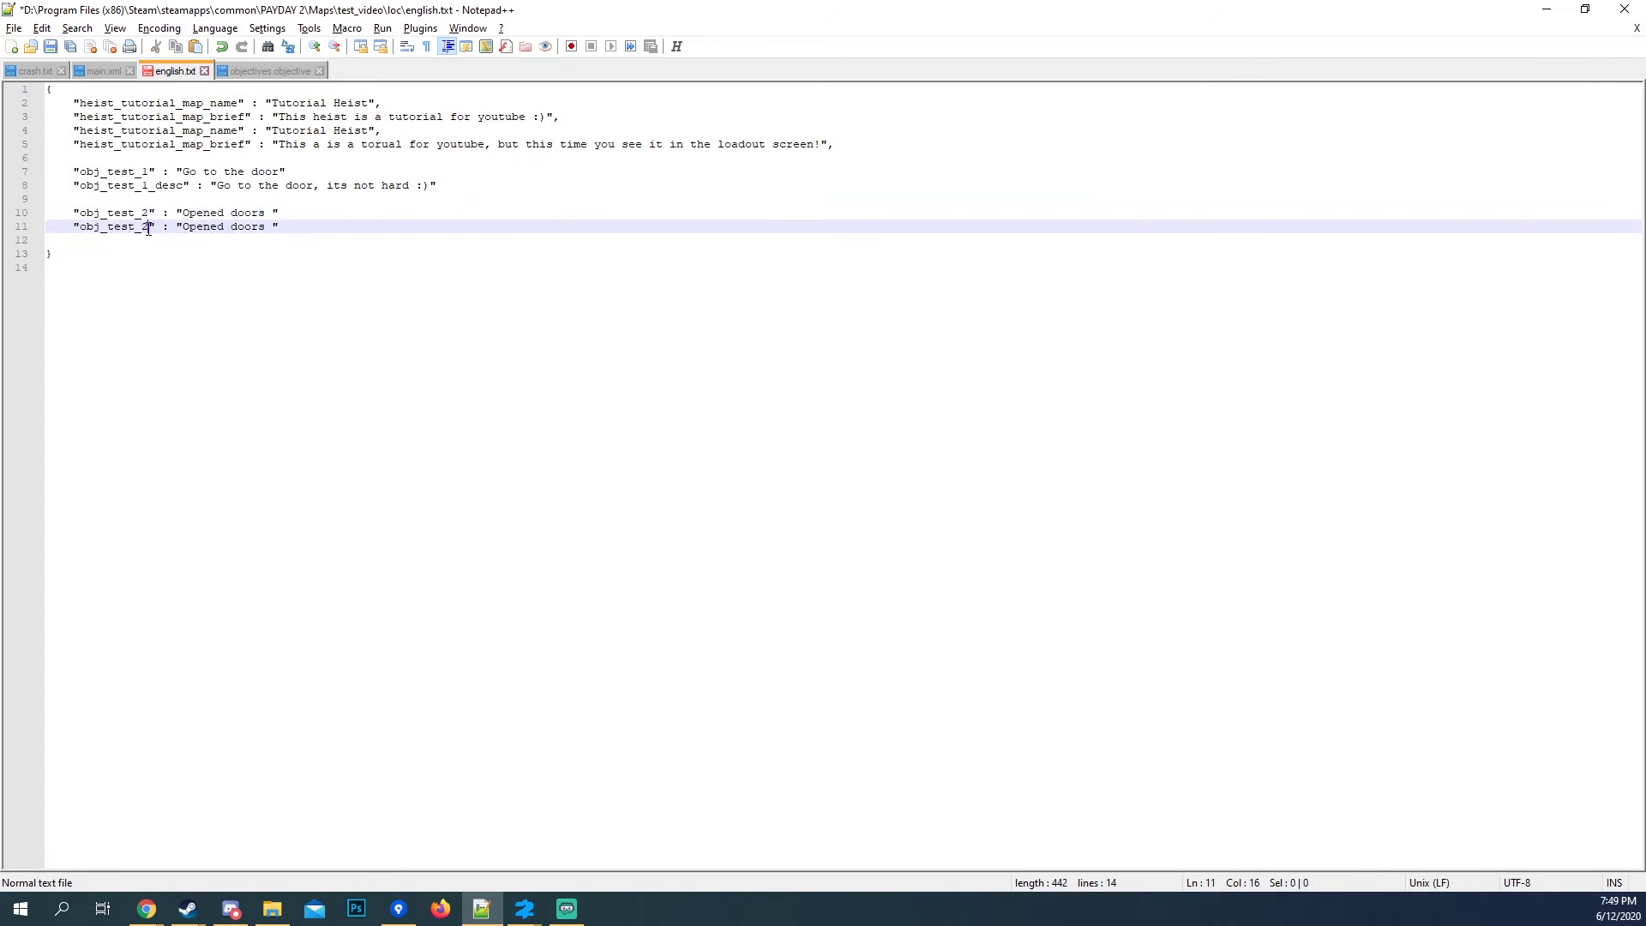
{"action": "type", "text": "_Des"}
{"action": "key", "text": "BackSpace"}
{"action": "key", "text": "BackSpace"}
{"action": "key", "text": "BackSpace"}
{"action": "type", "text": "desc"}
{"action": "left_click_drag", "start_coordinate": [311, 226], "coordinate": [214, 225]}
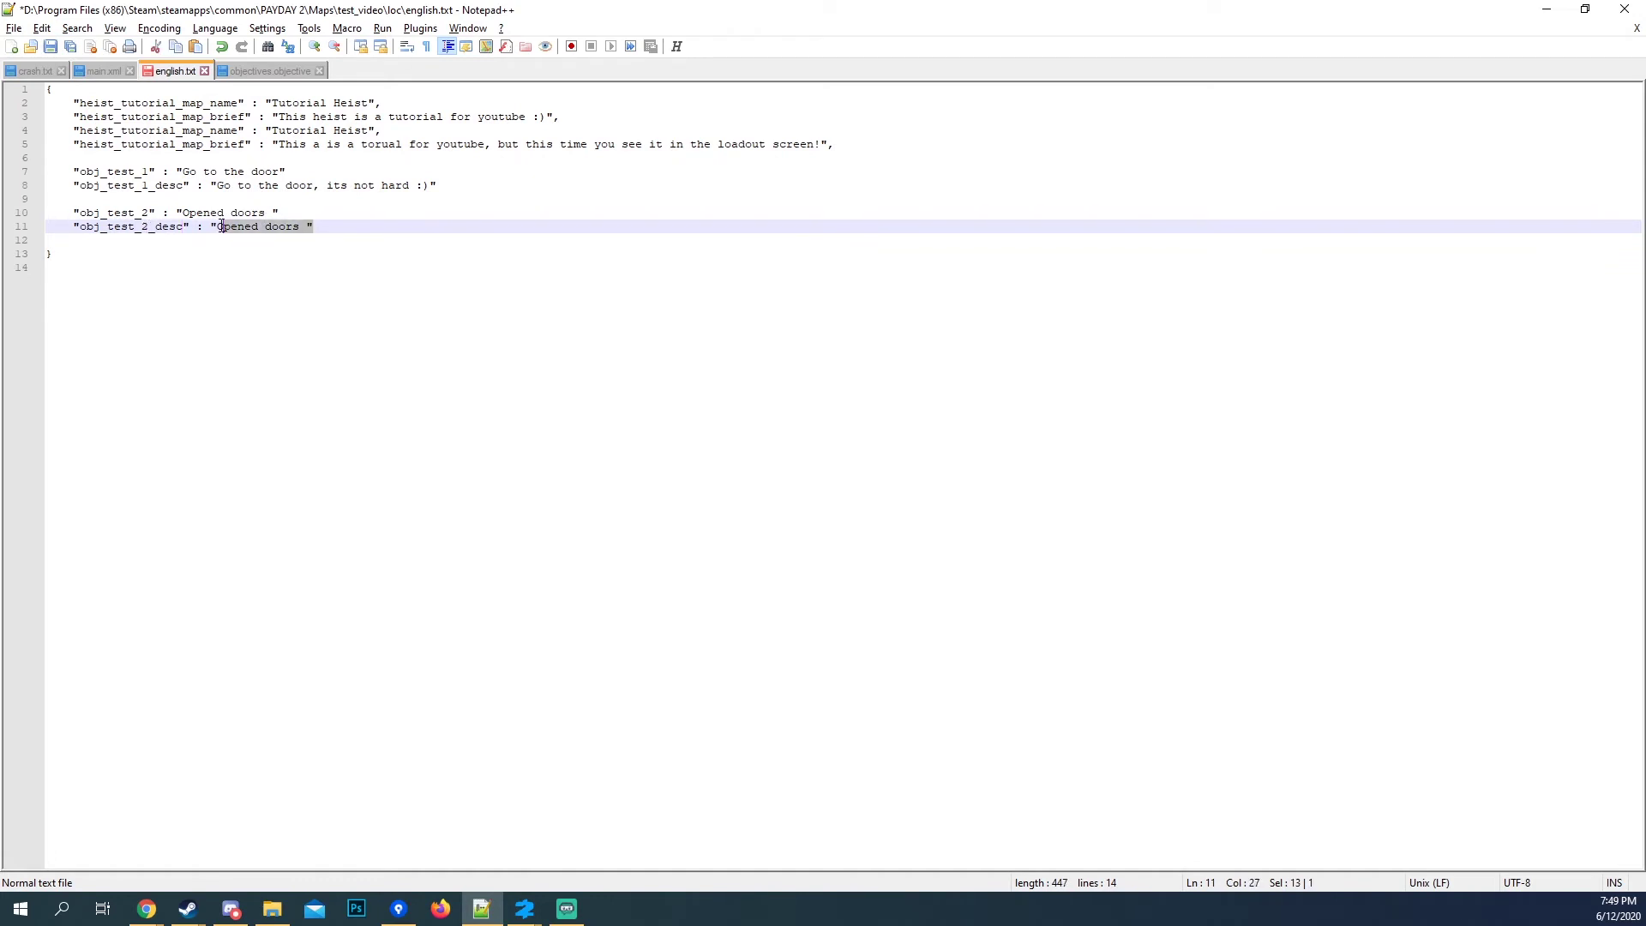
{"action": "key", "text": "BackSpace"}
{"action": "type", "text": "Don't forget to open the door!"}
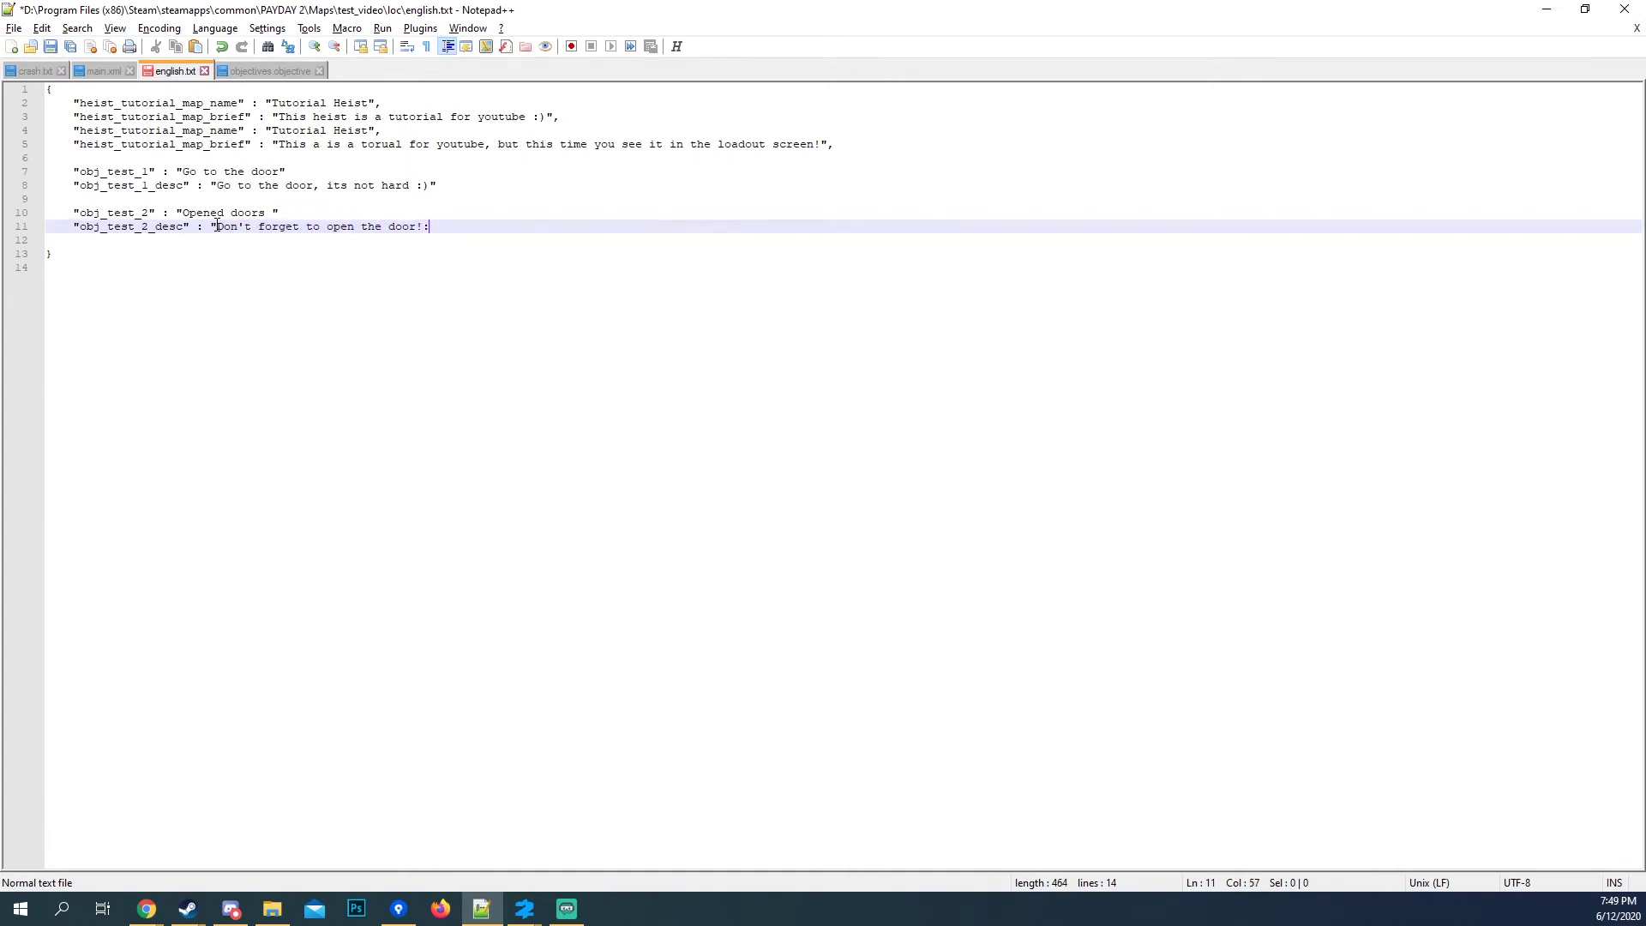
Check the objective id values in objectives.objective.
{"action": "left_click", "coordinate": [245, 72]}
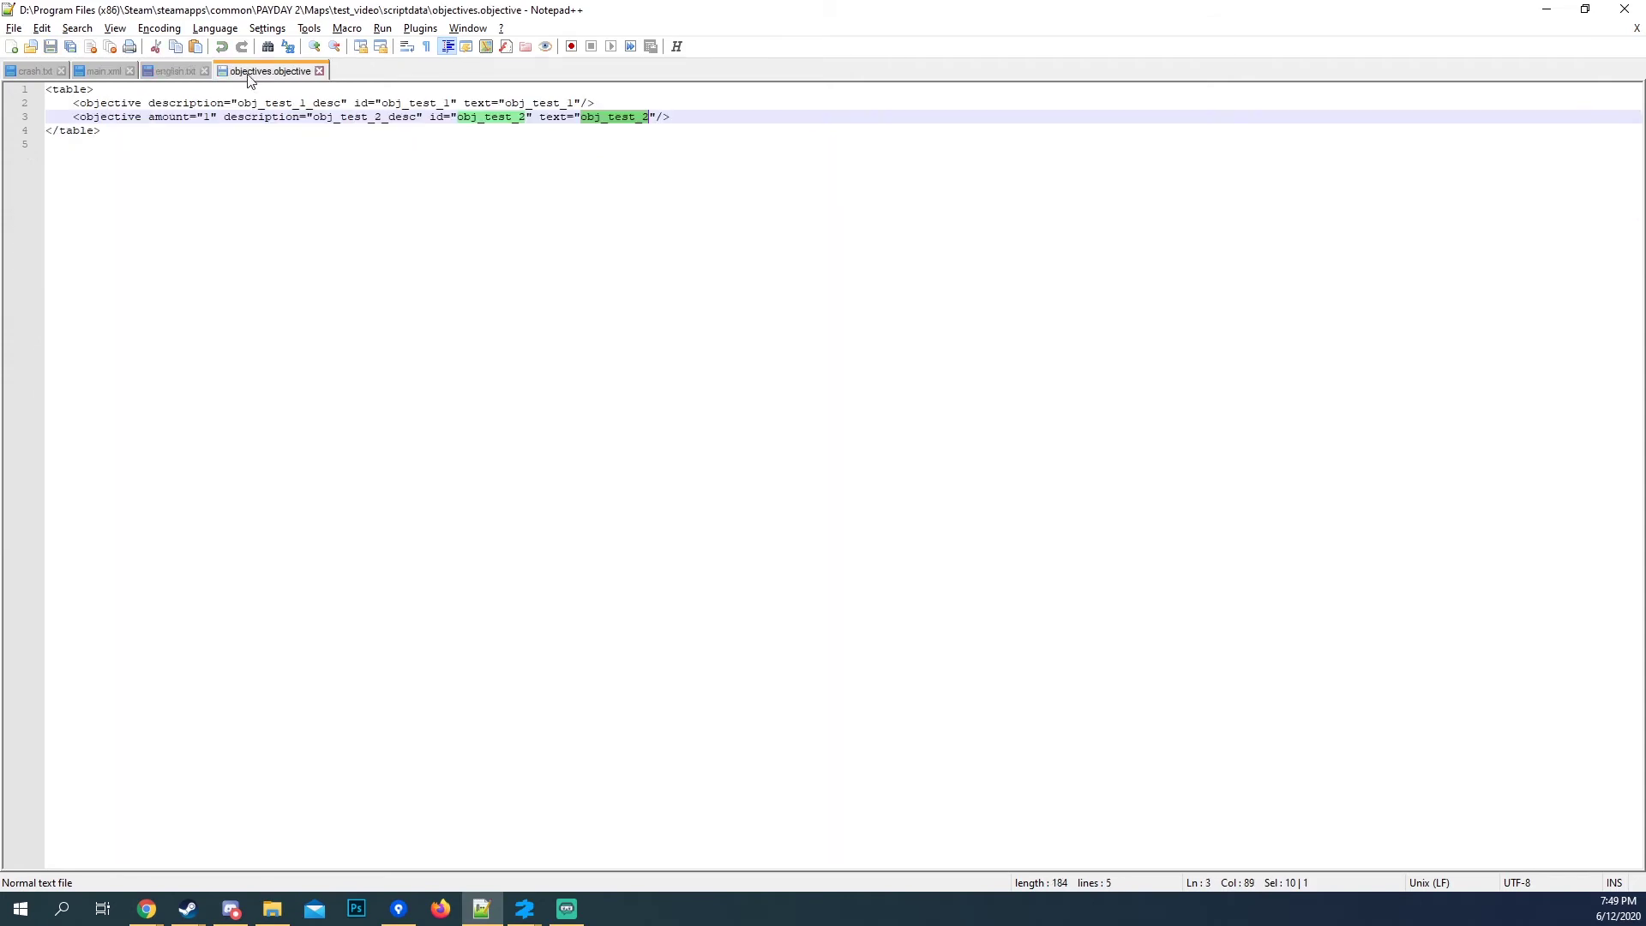
{"action": "double_click", "coordinate": [412, 103]}
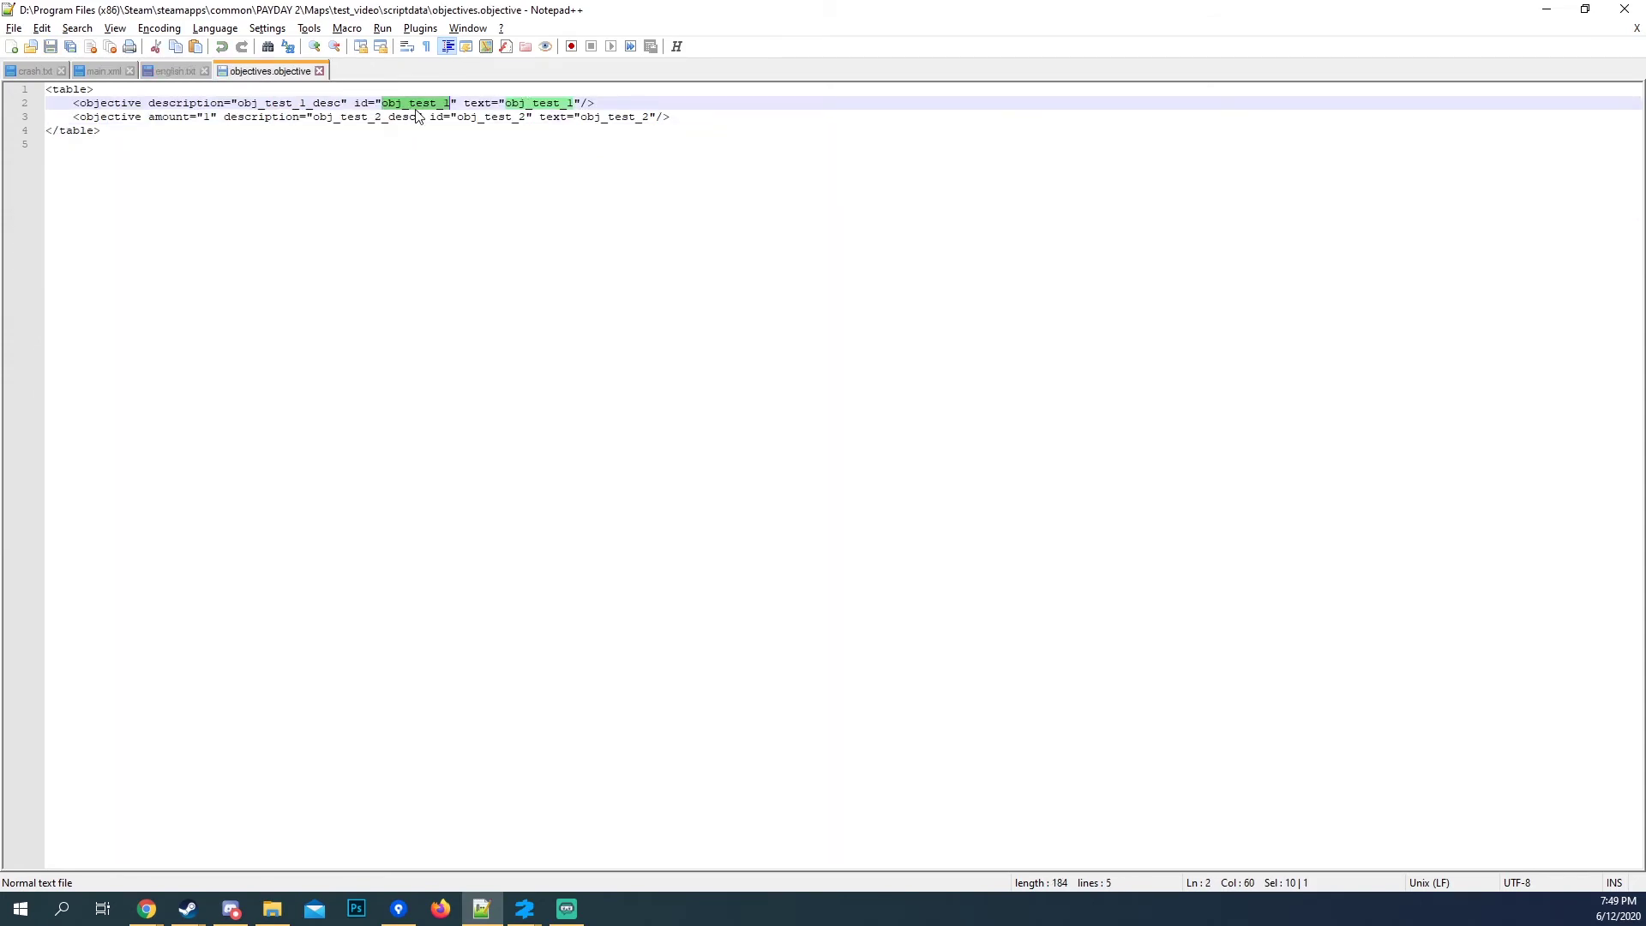
{"action": "double_click", "coordinate": [479, 117]}
Review main.xml's test_video narrative chain with the tutorial_map and instance_test levels.
{"action": "left_click", "coordinate": [103, 71]}
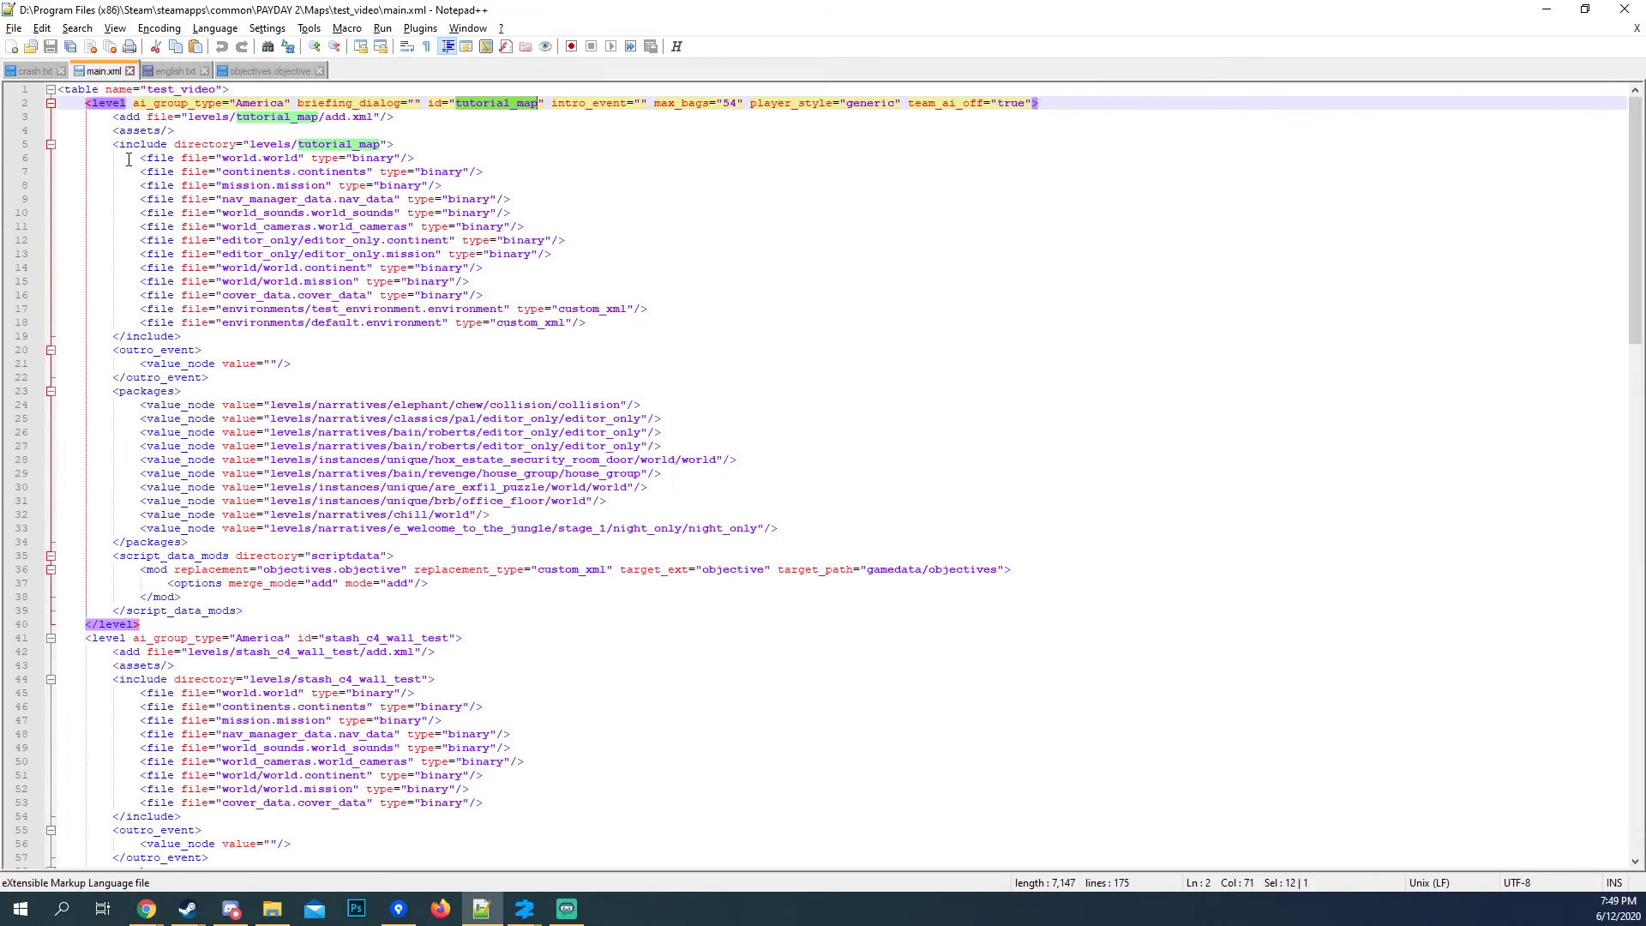
{"action": "left_click", "coordinate": [374, 130]}
{"action": "scroll", "coordinate": [314, 163], "scroll_direction": "down", "scroll_amount": 6}
{"action": "scroll", "coordinate": [314, 163], "scroll_direction": "down", "scroll_amount": 5}
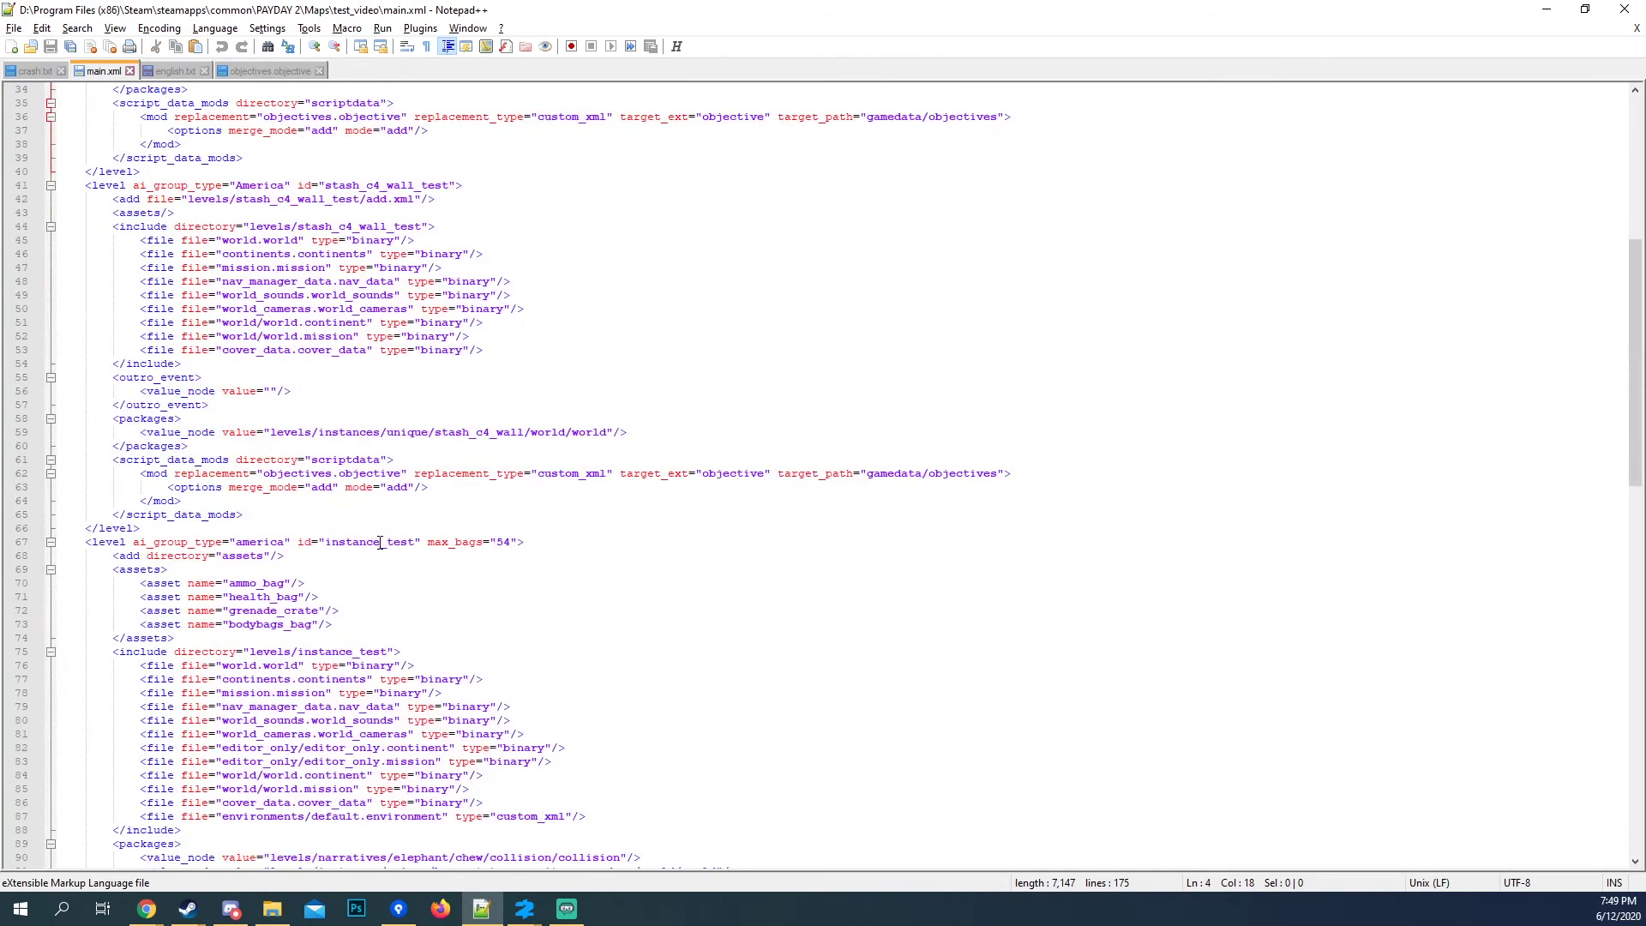
{"action": "scroll", "coordinate": [362, 198], "scroll_direction": "up", "scroll_amount": 2}
{"action": "scroll", "coordinate": [357, 296], "scroll_direction": "down", "scroll_amount": 19}
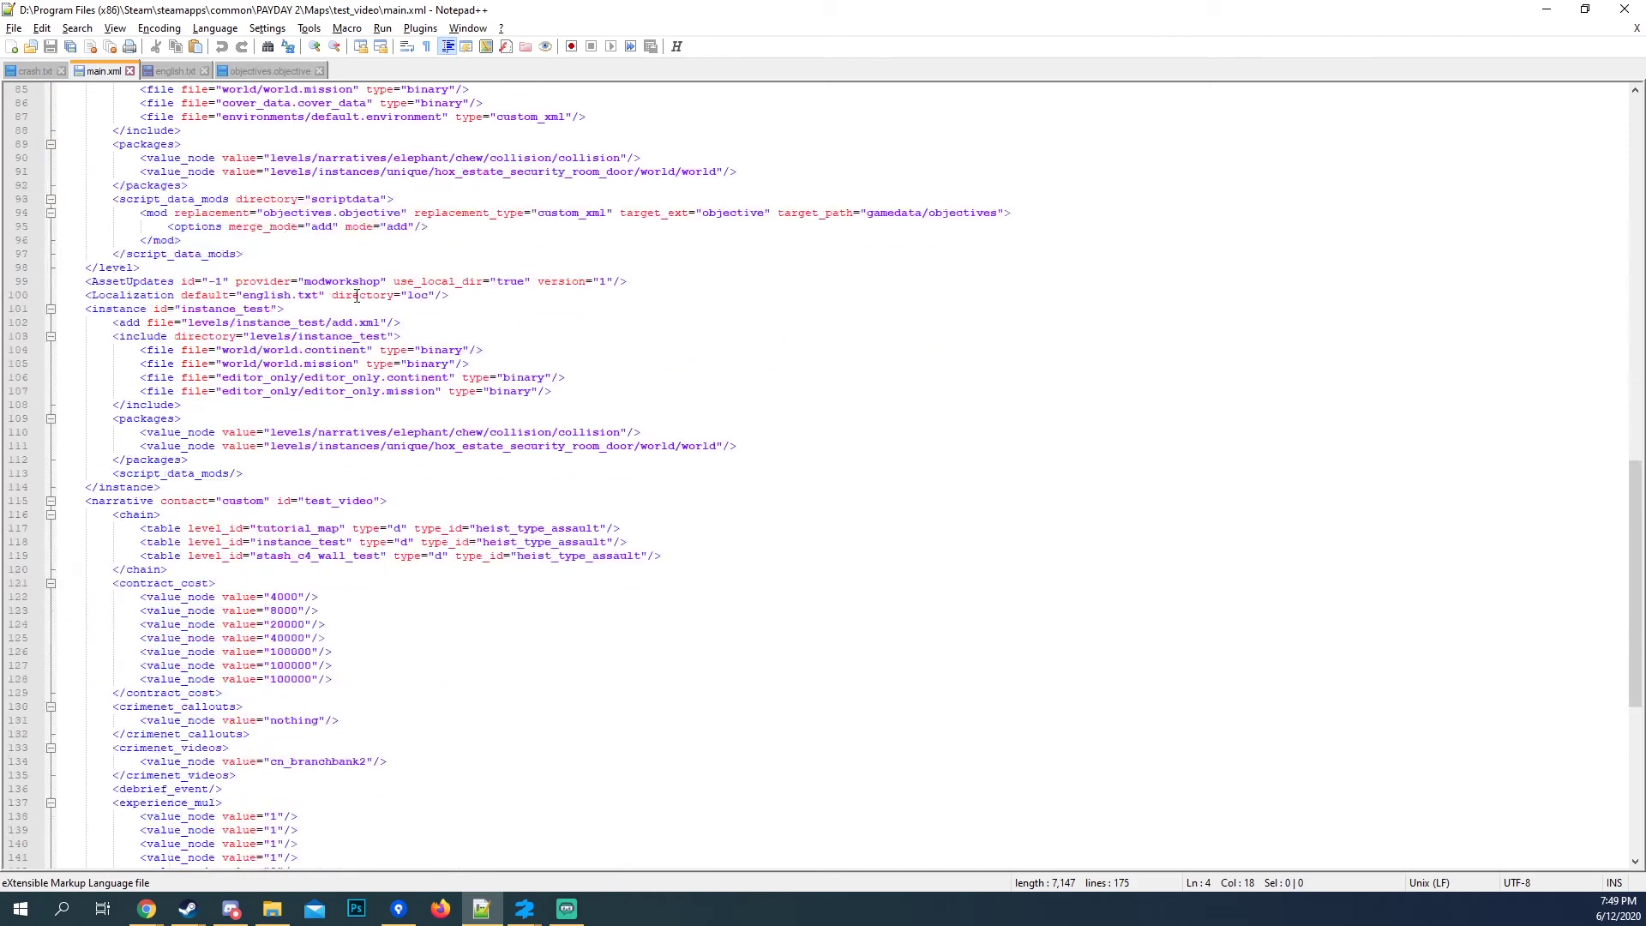
{"action": "double_click", "coordinate": [335, 501]}
{"action": "double_click", "coordinate": [299, 542]}
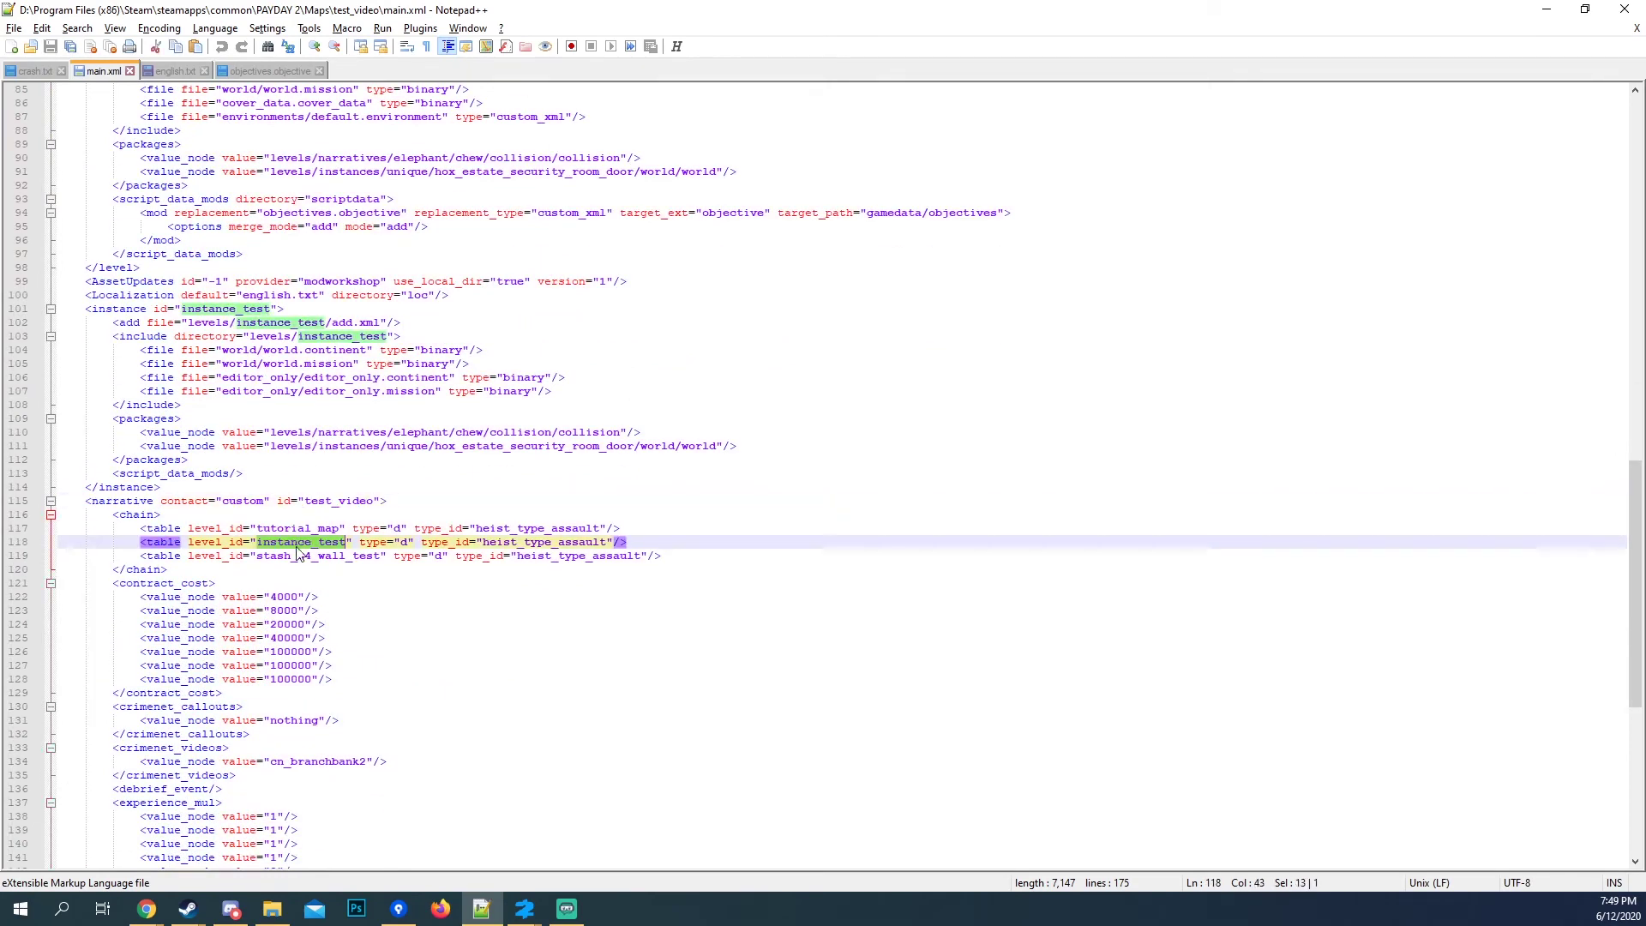
{"action": "double_click", "coordinate": [303, 529]}
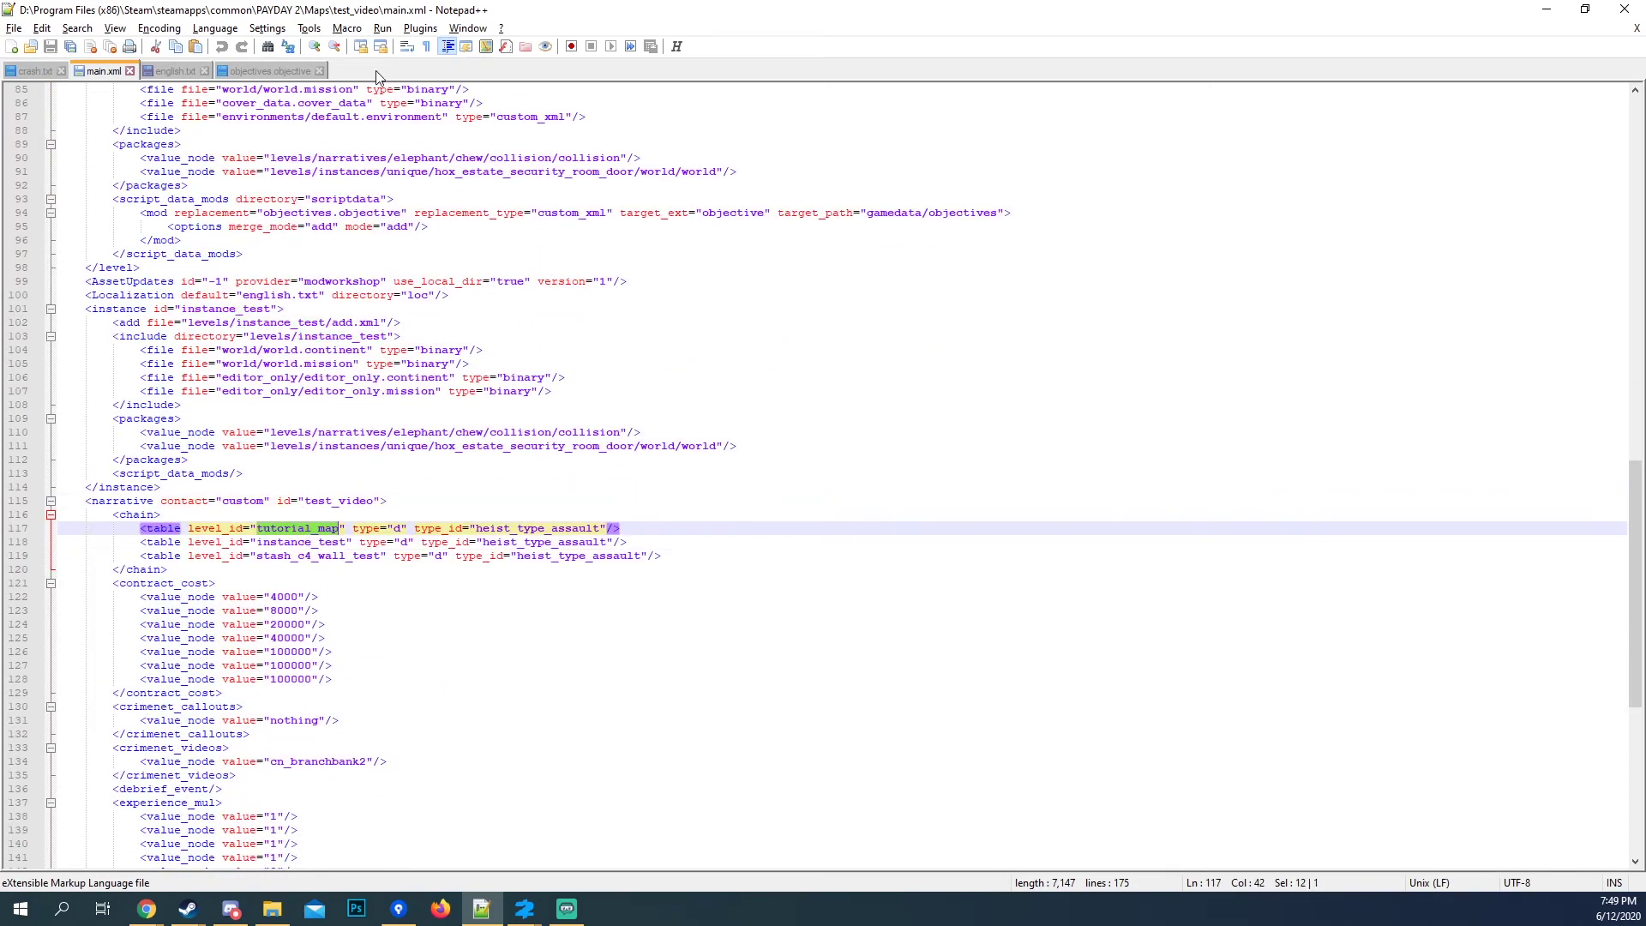
{"action": "left_click", "coordinate": [278, 72]}
{"action": "left_click", "coordinate": [146, 73]}
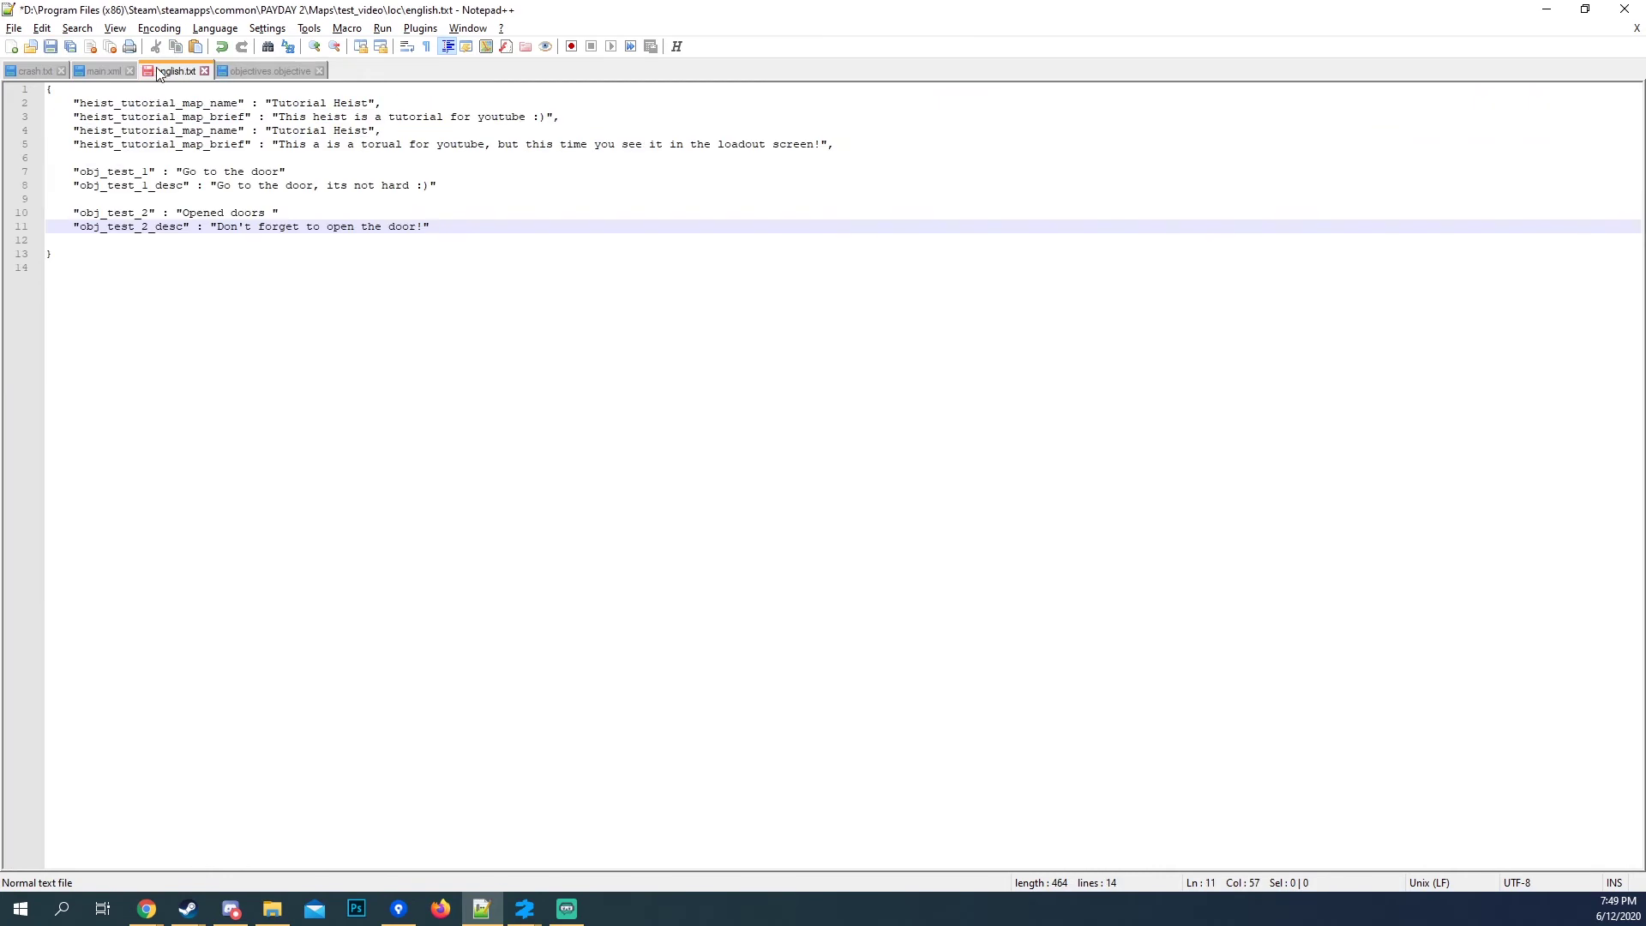
Rename the first keys to heist_test_video_name and heist_test_video_brief, then save.
{"action": "double_click", "coordinate": [179, 130]}
{"action": "left_click", "coordinate": [179, 130]}
{"action": "left_click_drag", "start_coordinate": [178, 129], "coordinate": [121, 103]}
{"action": "left_click", "coordinate": [177, 103]}
{"action": "type", "text": "test_video"}
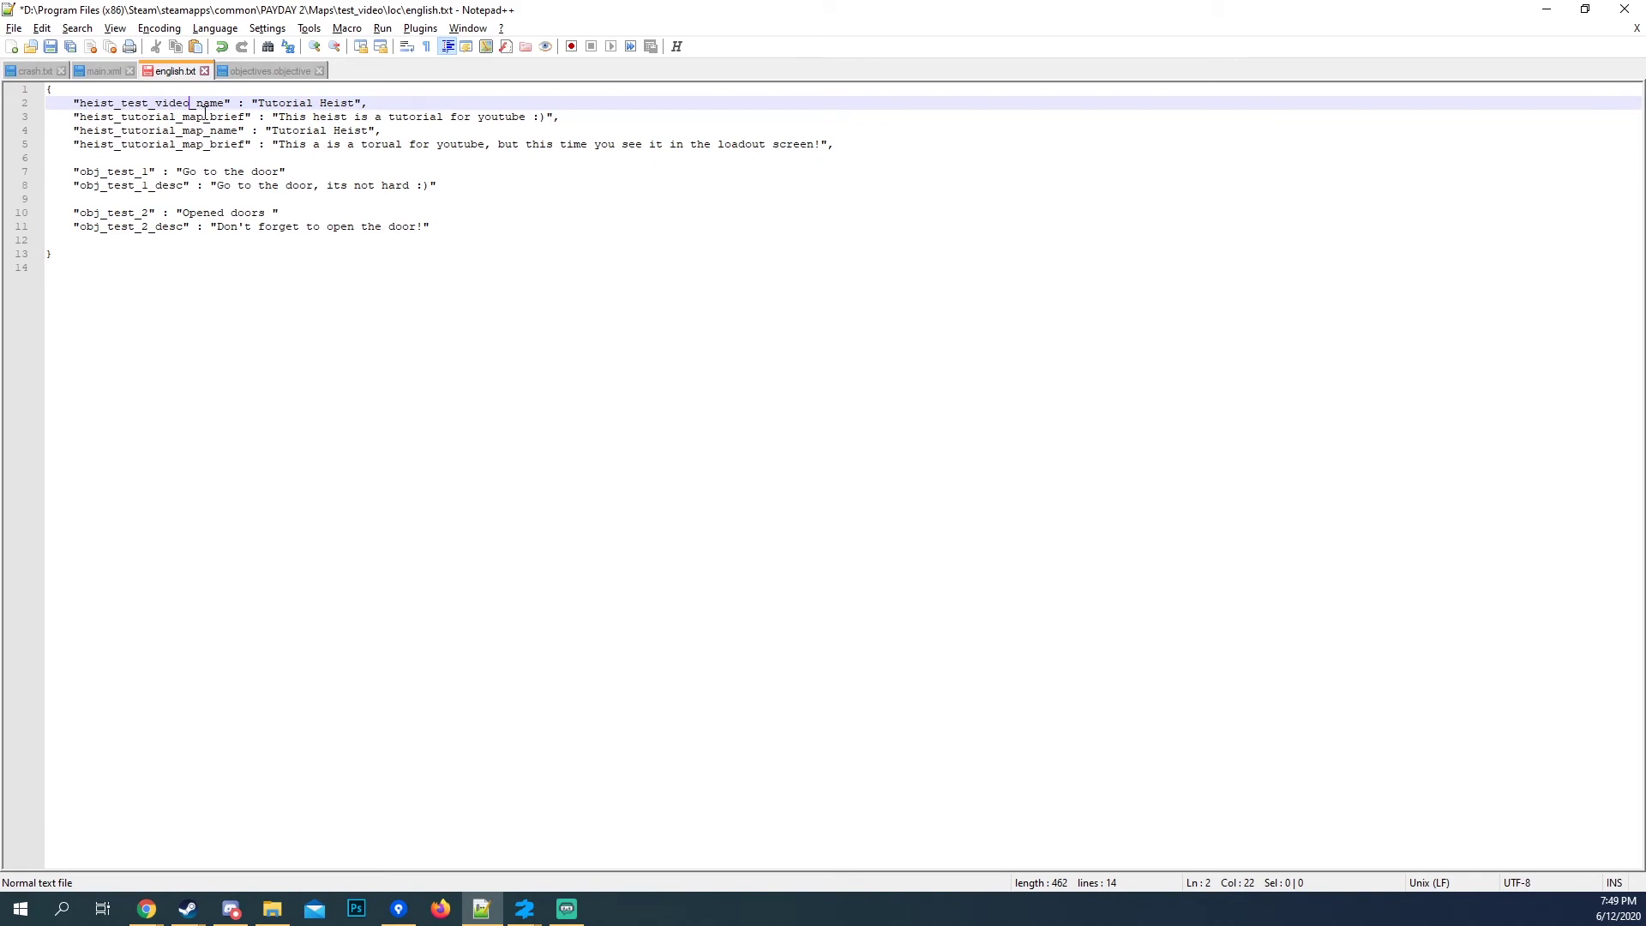
{"action": "left_click_drag", "start_coordinate": [206, 117], "coordinate": [121, 117]}
{"action": "type", "text": "test_"}
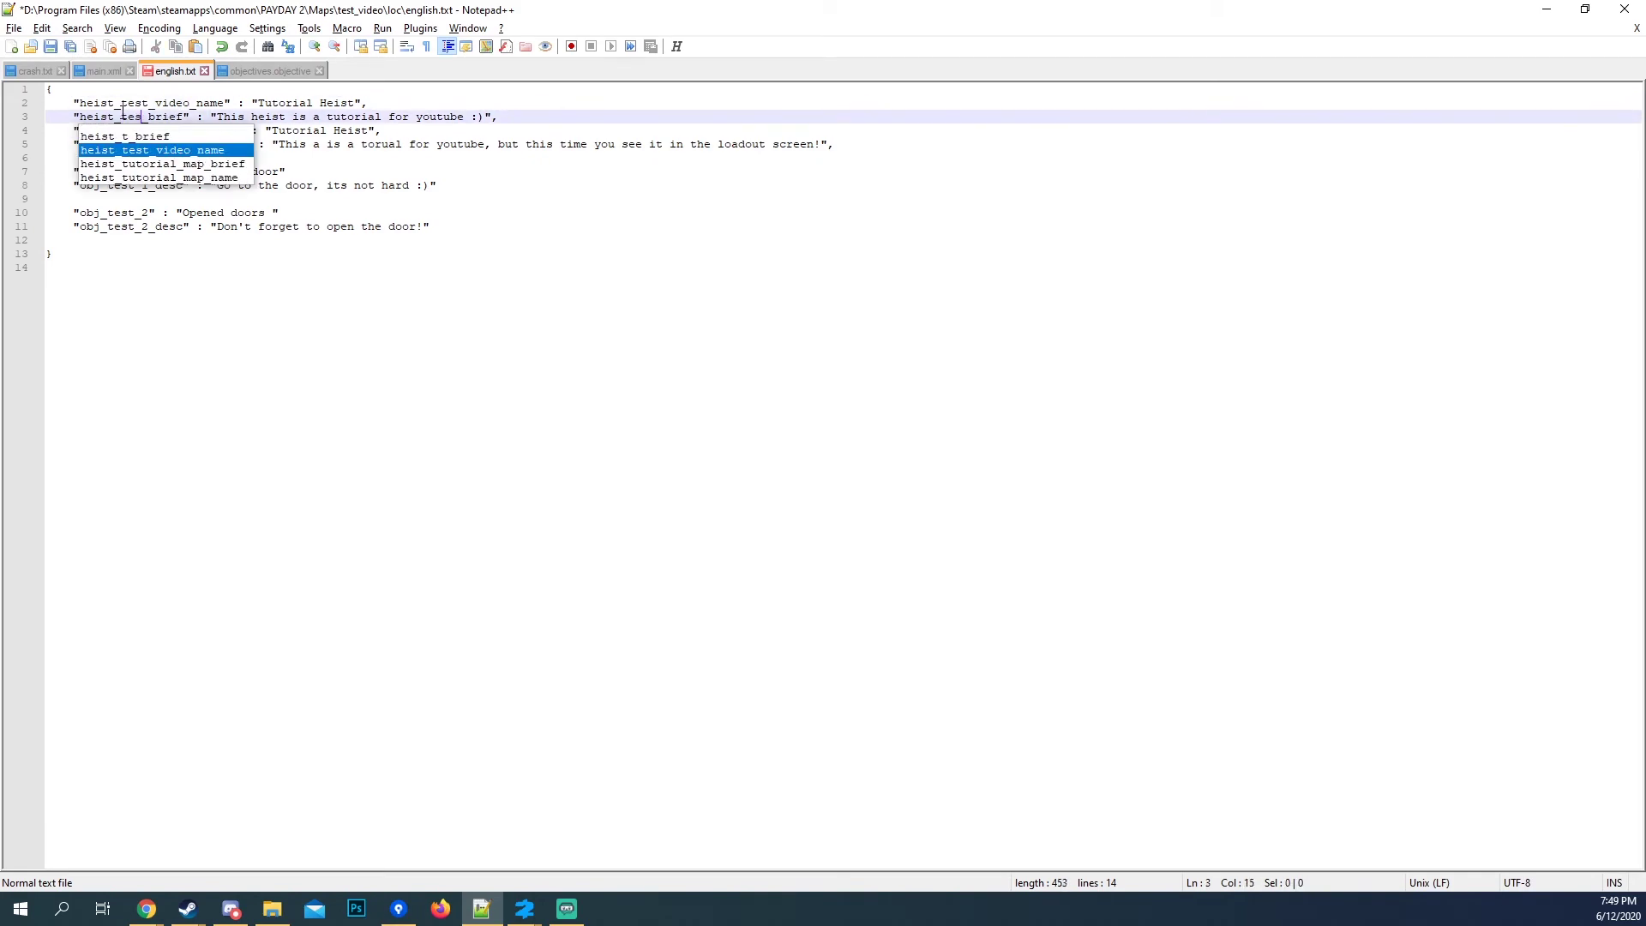
{"action": "type", "text": "video"}
{"action": "key", "text": "ctrl+s"}
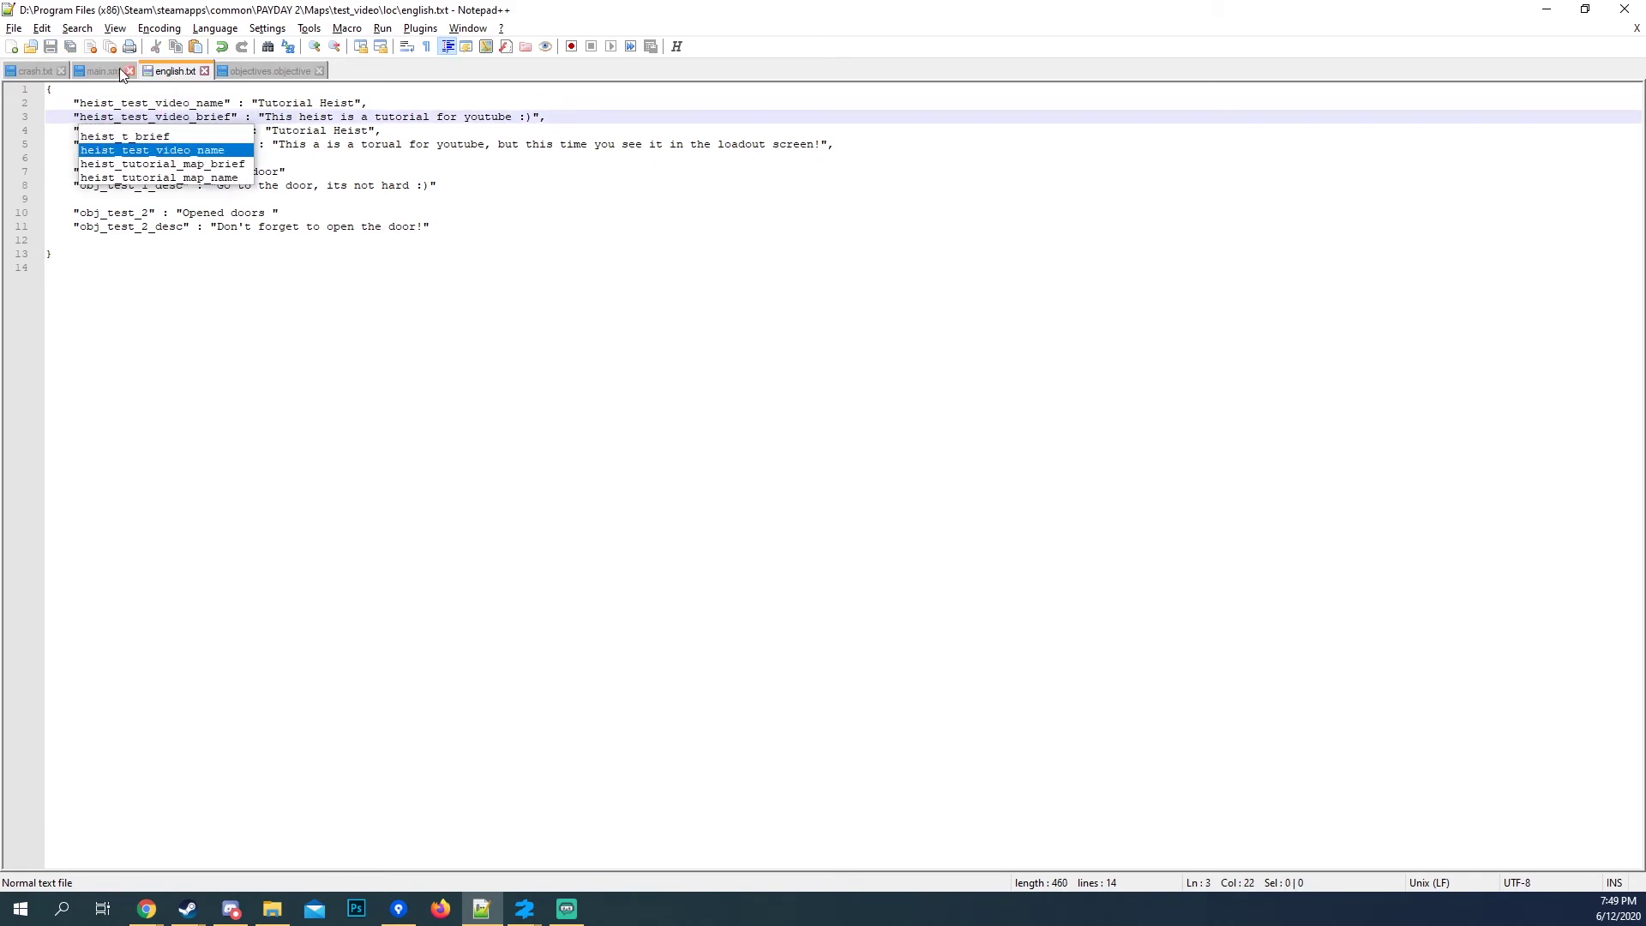
Compare main.xml's tutorial_map level id against the english.txt entries.
{"action": "left_click", "coordinate": [111, 69]}
{"action": "scroll", "coordinate": [193, 257], "scroll_direction": "up", "scroll_amount": 15}
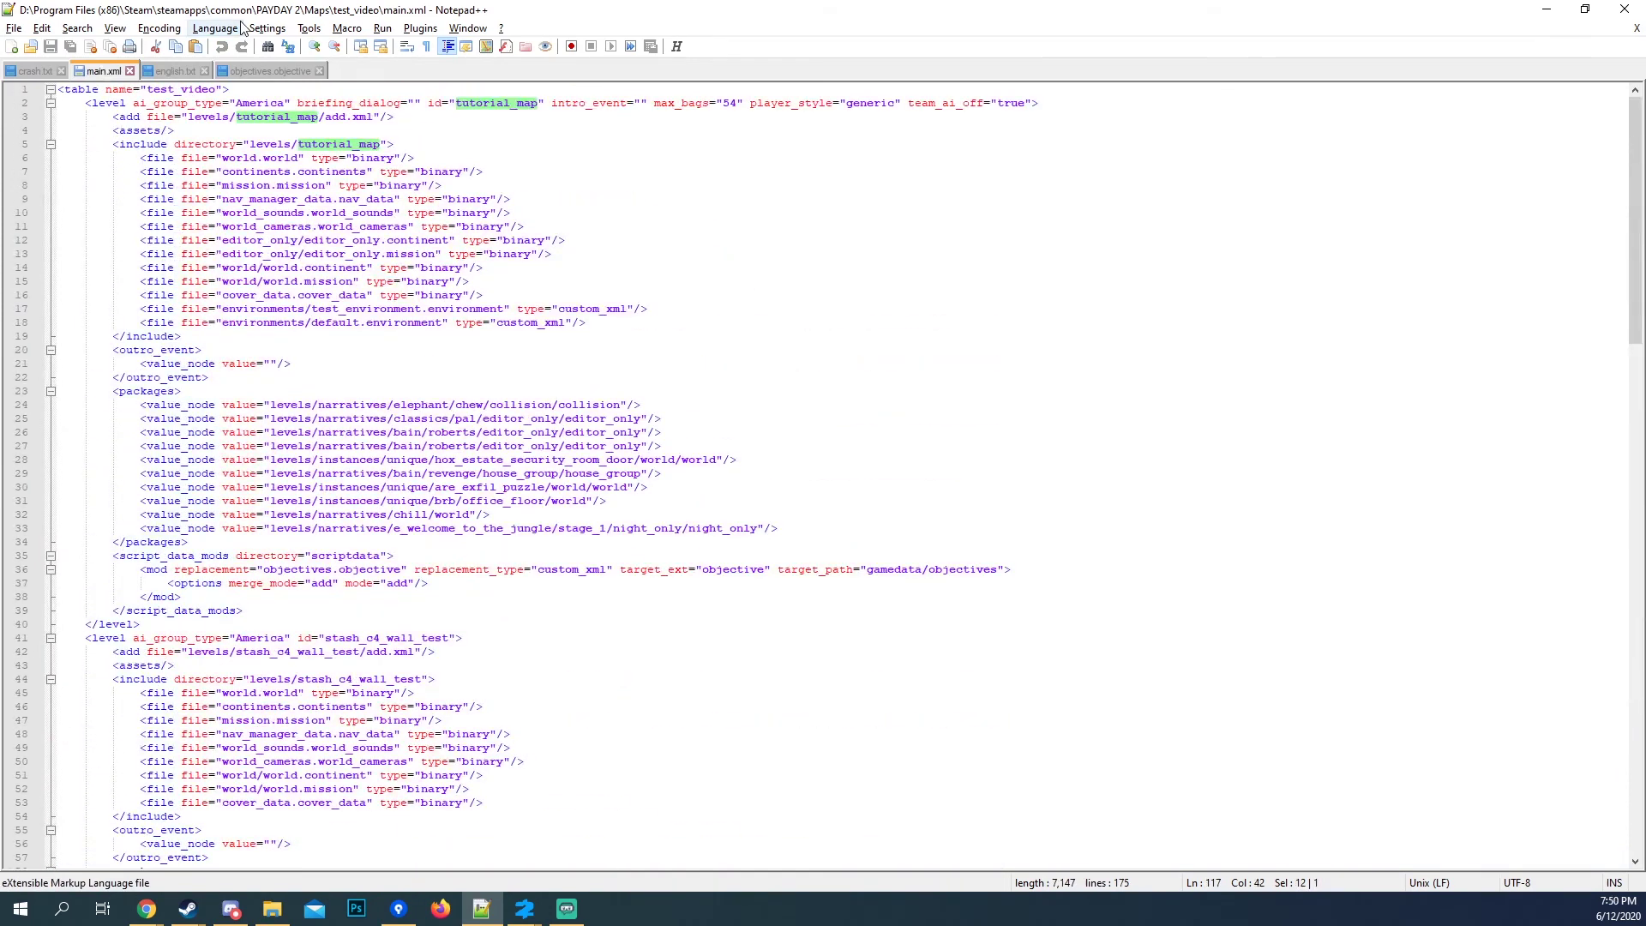
{"action": "left_click", "coordinate": [190, 71]}
{"action": "left_click", "coordinate": [111, 71]}
{"action": "left_click", "coordinate": [184, 89]}
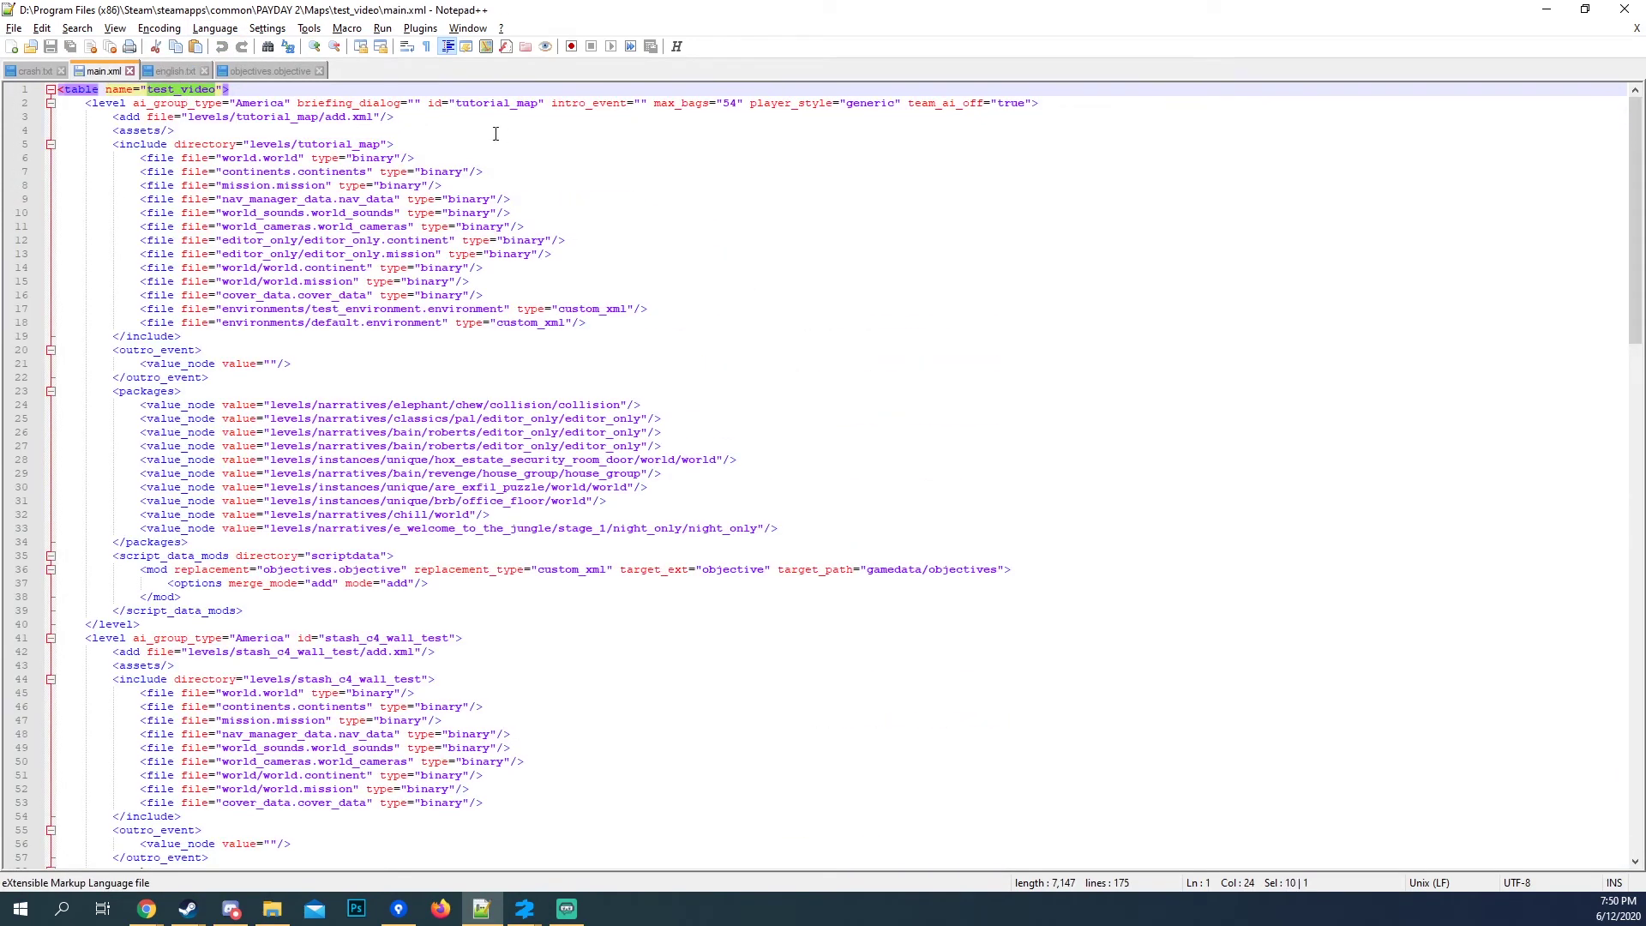
{"action": "double_click", "coordinate": [496, 104]}
{"action": "left_click", "coordinate": [175, 71]}
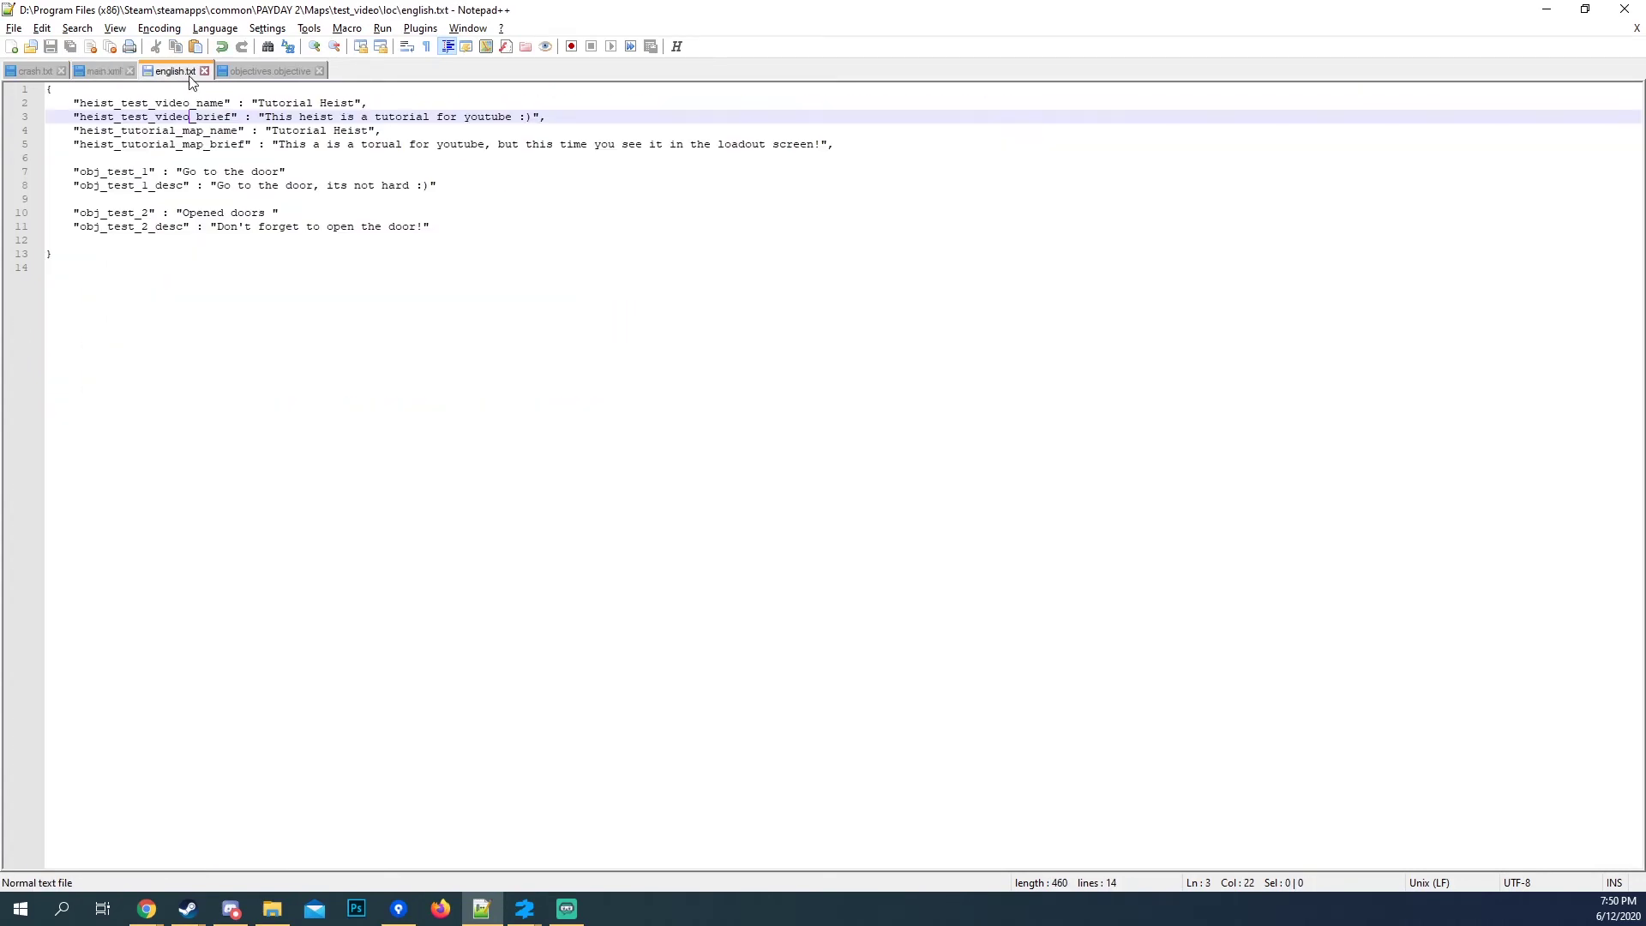
{"action": "left_click", "coordinate": [142, 130]}
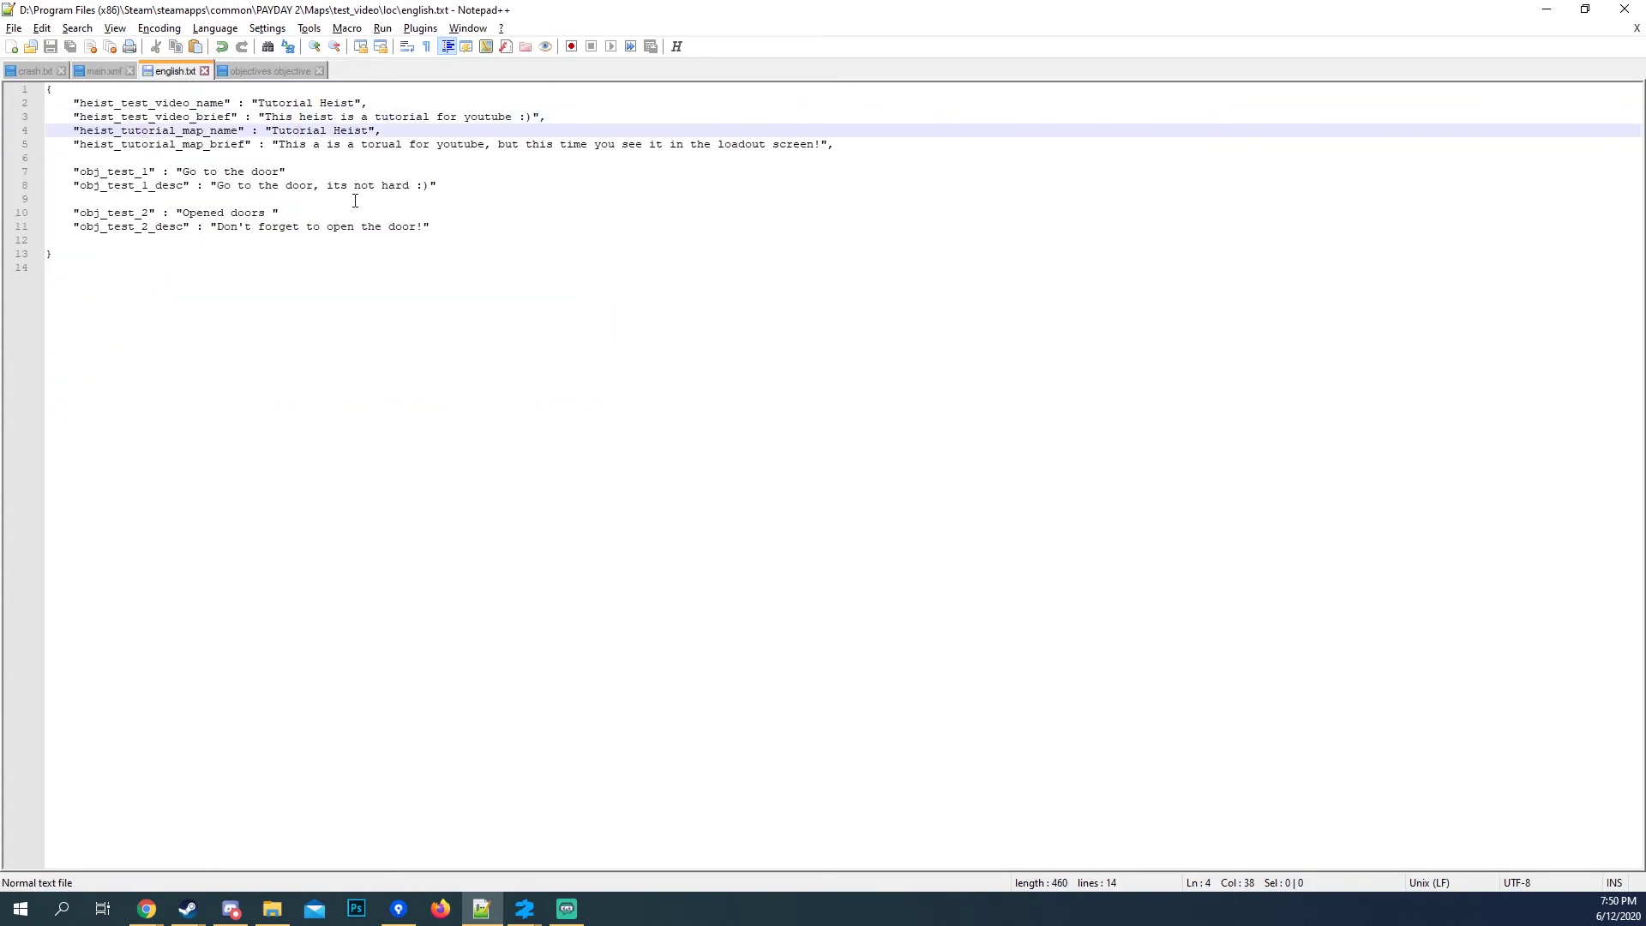
{"action": "key", "text": "alt+Tab"}
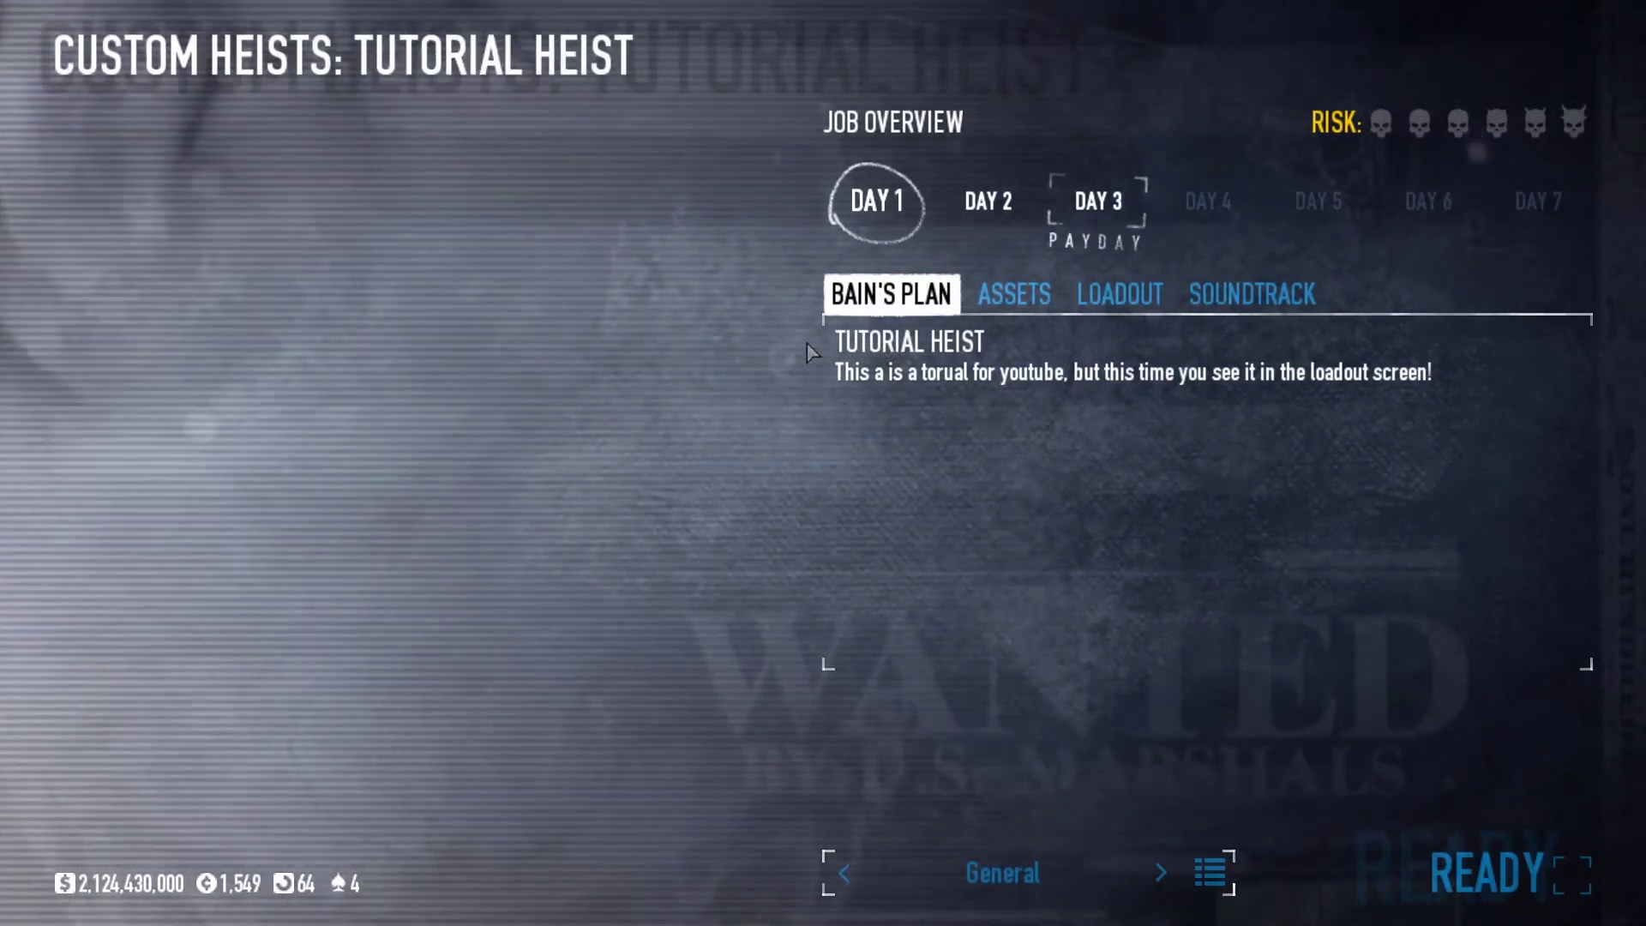
Start the heist, confirm the 'Go to the door' objective, then quit to the main menu.
{"action": "key", "text": "Return"}
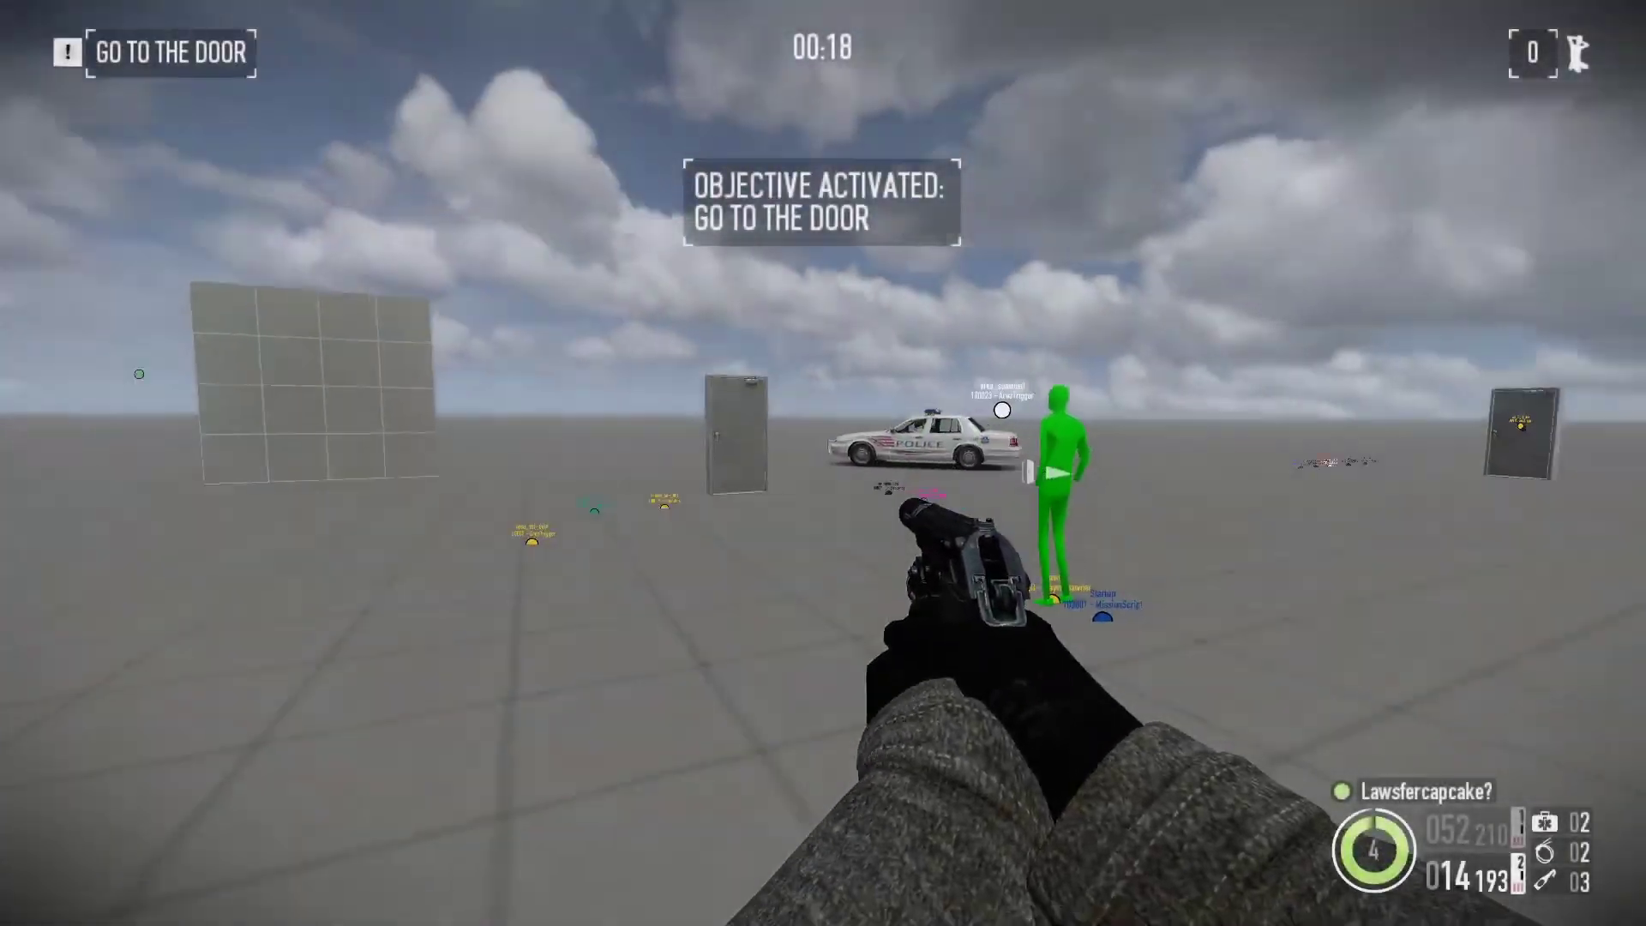
{"action": "key", "text": "Escape"}
{"action": "left_click", "coordinate": [1499, 261]}
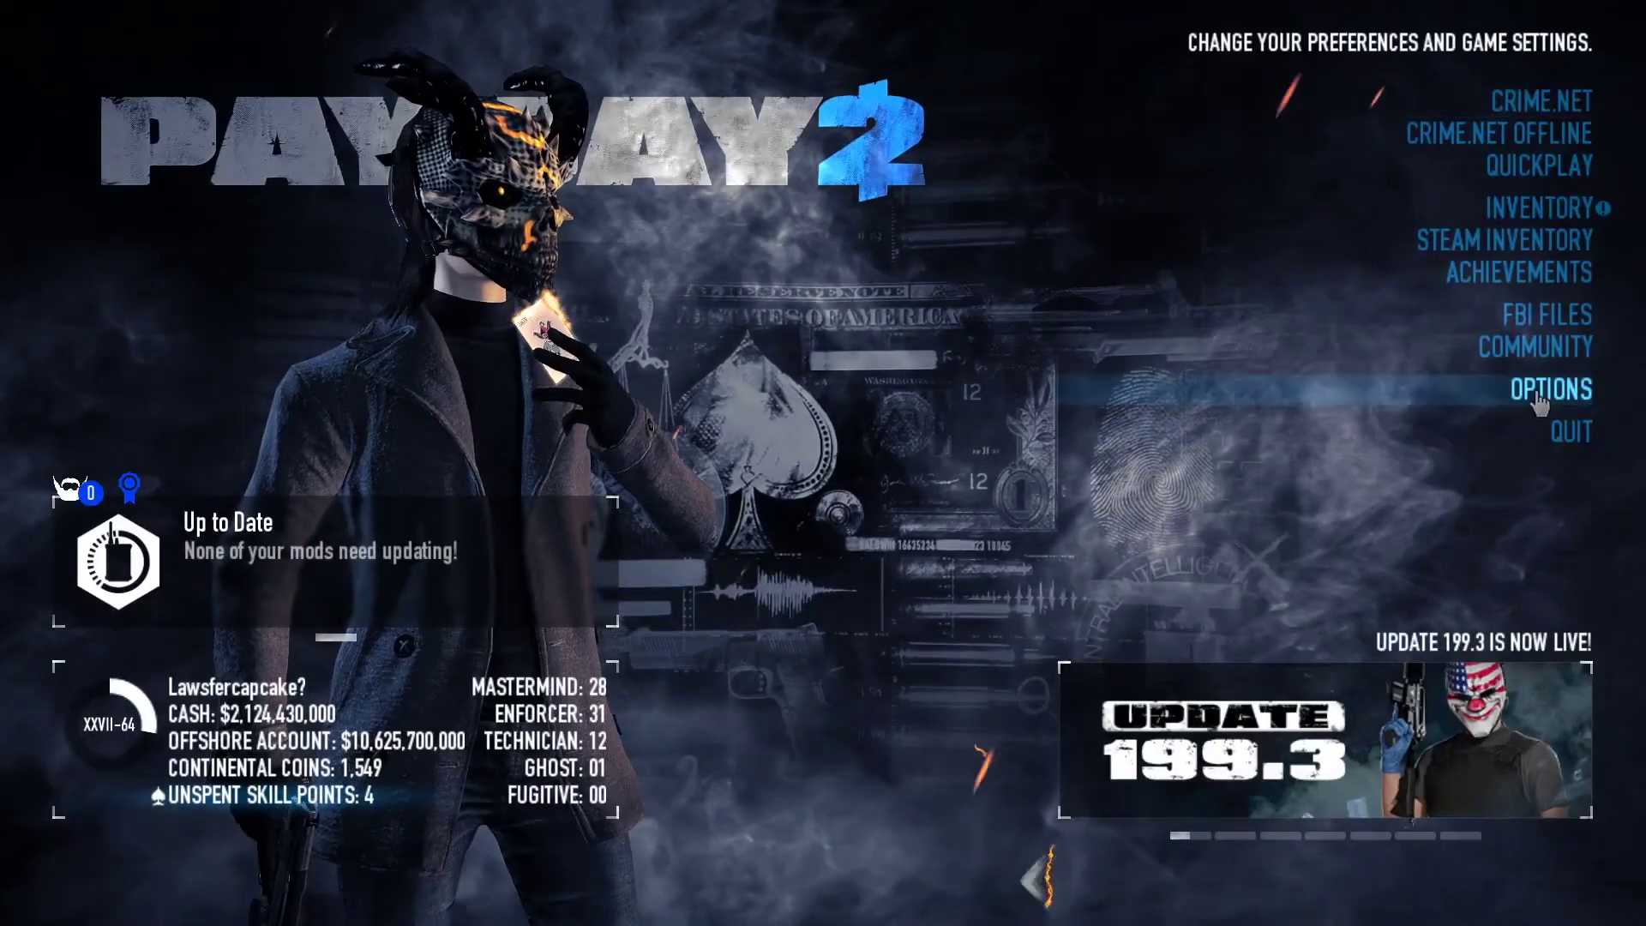
Open Tutorial Heist (tutorial_map) in BeardLib Editor's Levels list and launch it to the loadout screen.
{"action": "left_click", "coordinate": [1551, 388]}
{"action": "left_click", "coordinate": [1517, 336]}
{"action": "left_click", "coordinate": [156, 193]}
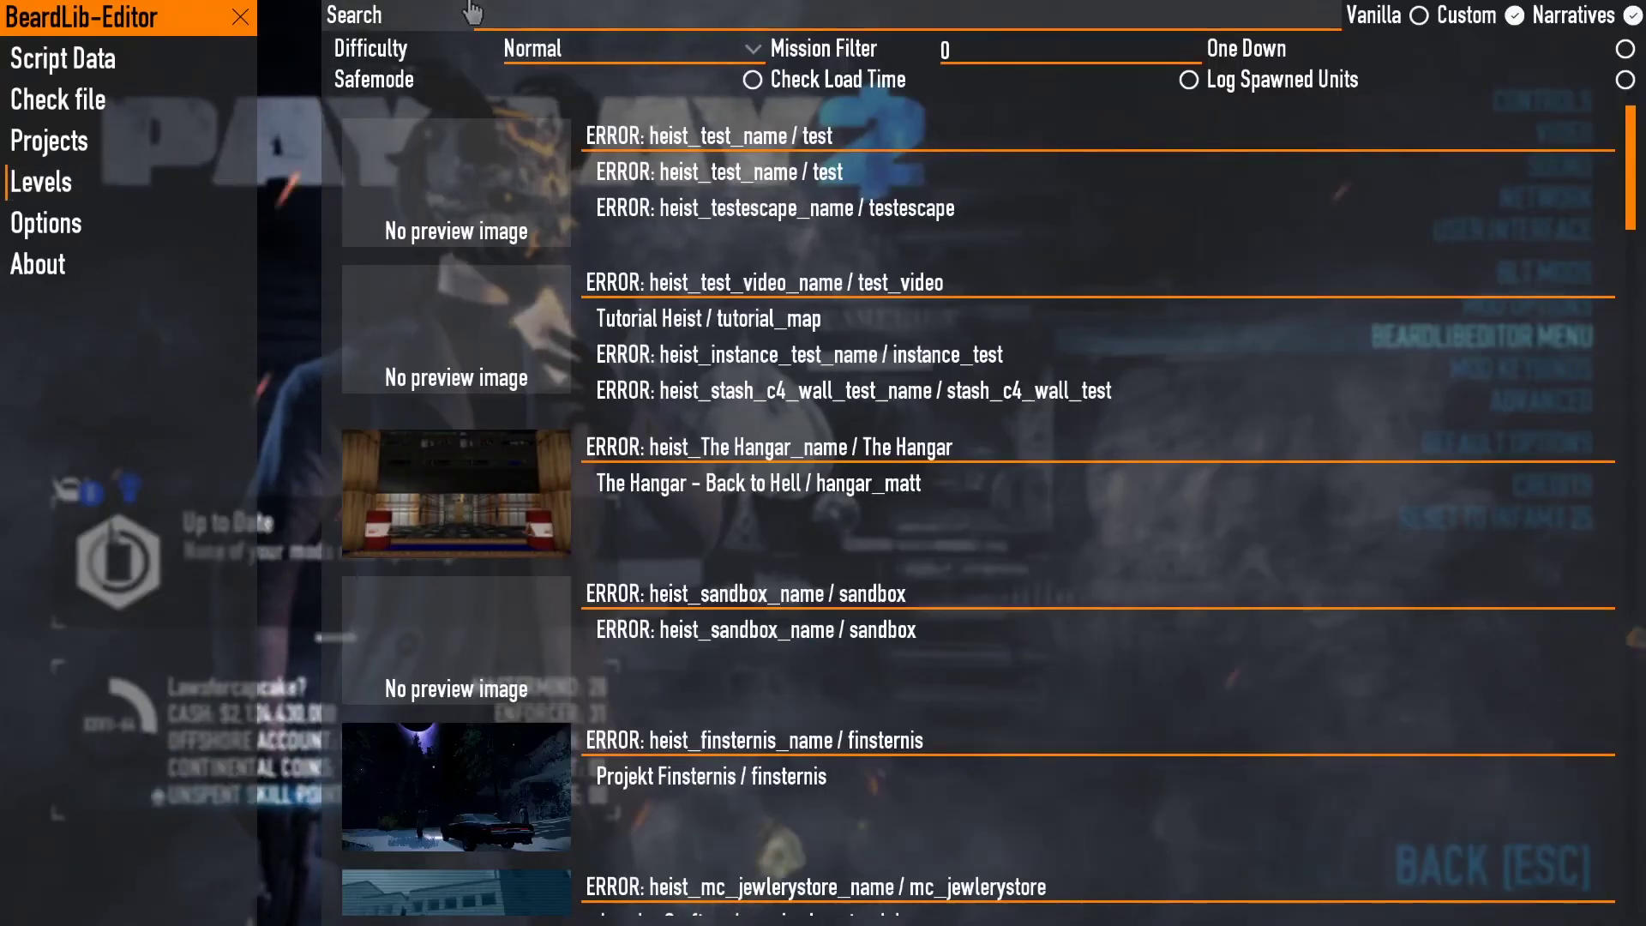
{"action": "left_click", "coordinate": [773, 321]}
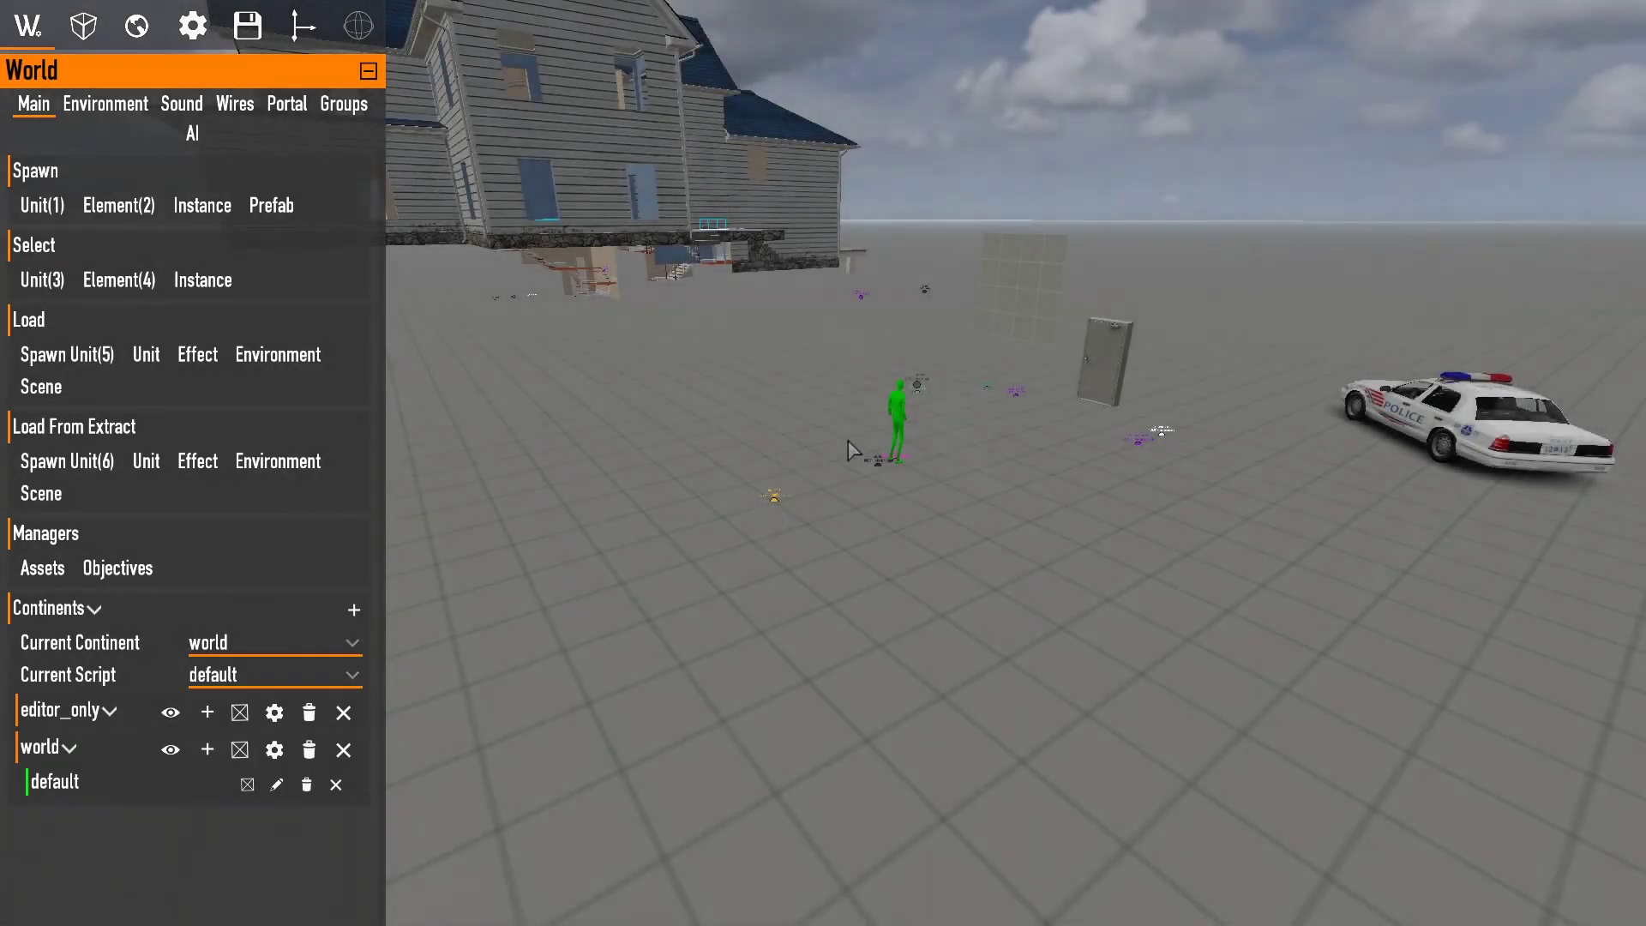
{"action": "left_click", "coordinate": [847, 441]}
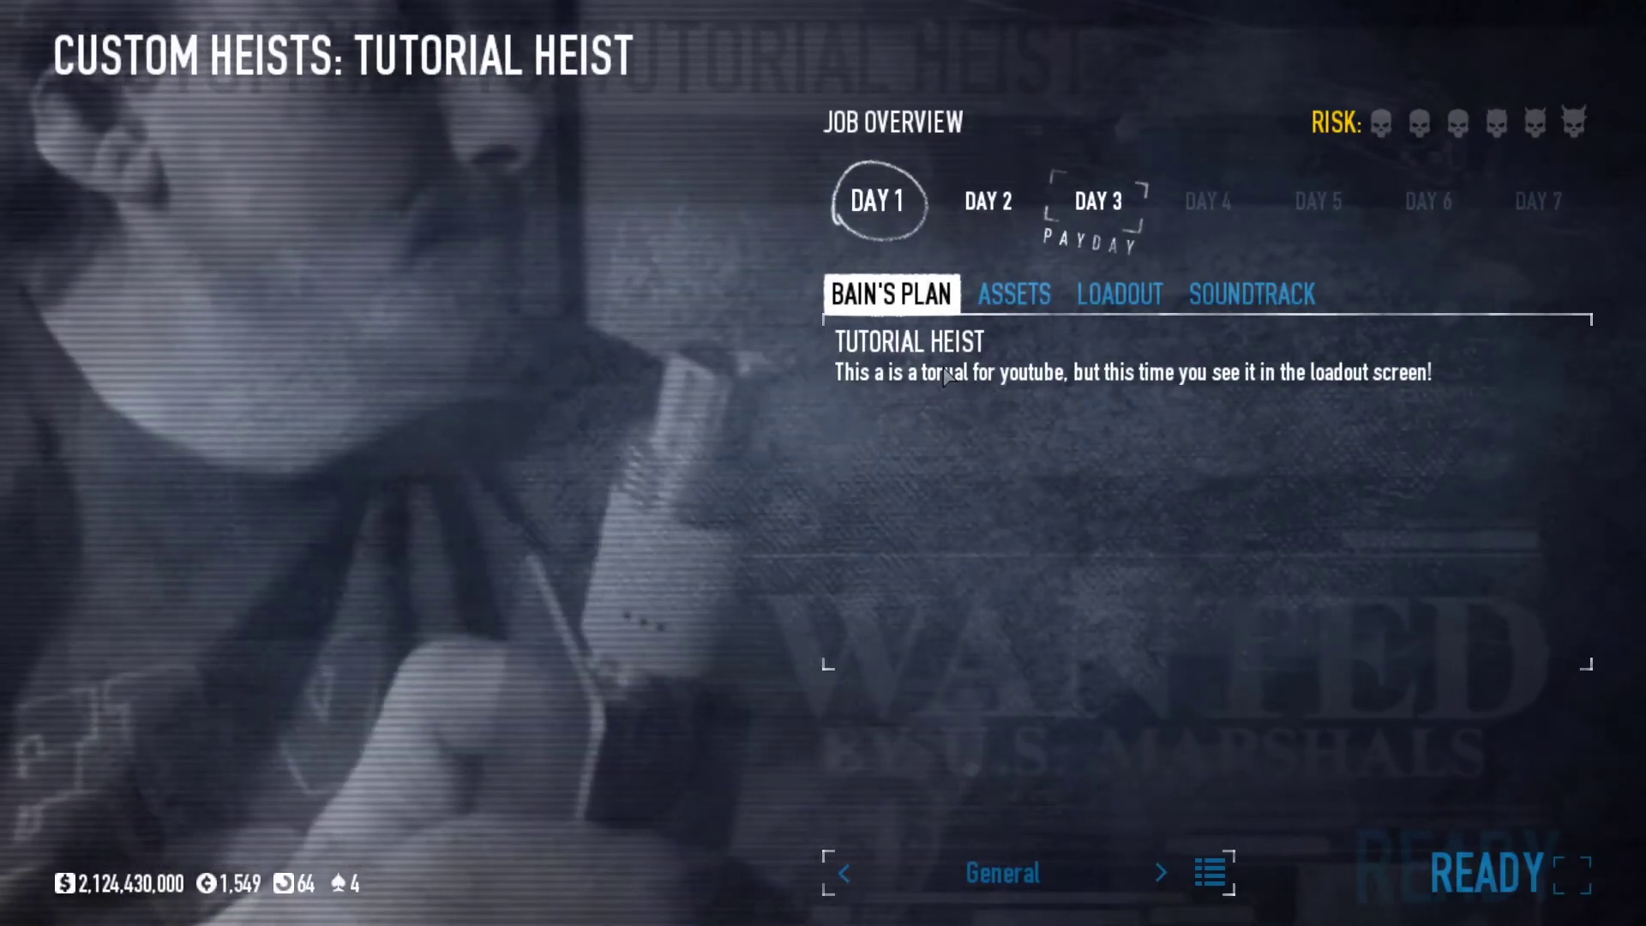
Ready up for Tutorial Heist, check the objectives overlay while walking to the door, then pause.
{"action": "left_click", "coordinate": [1130, 302]}
{"action": "left_click", "coordinate": [1199, 309]}
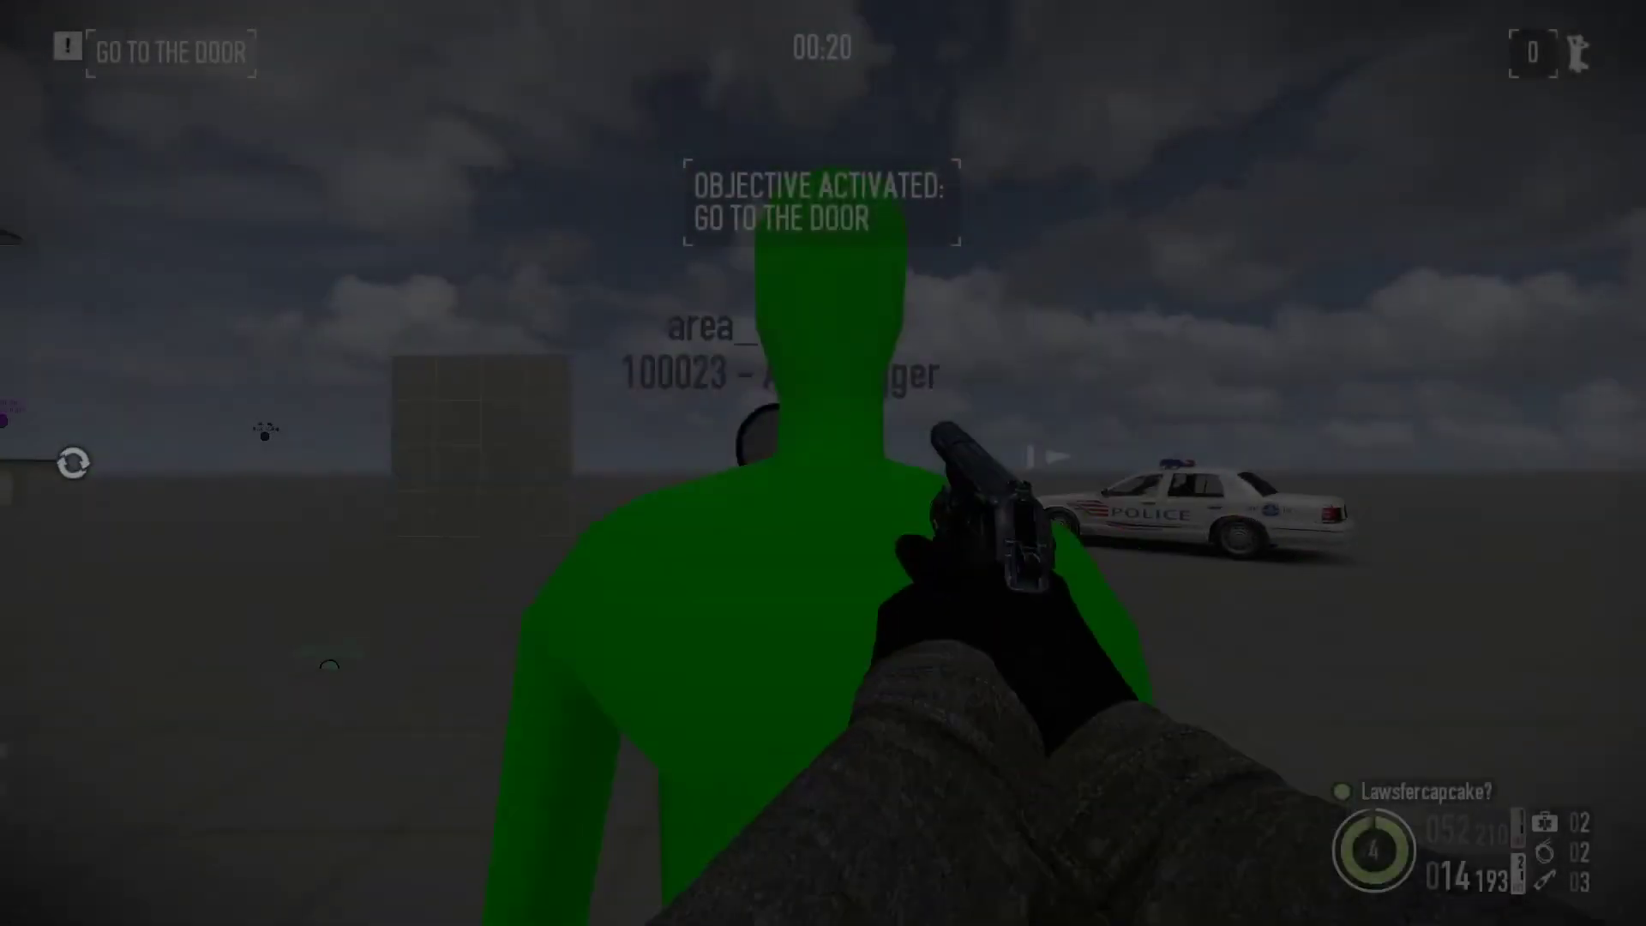
{"action": "key", "text": "Tab"}
{"action": "key", "text": "w"}
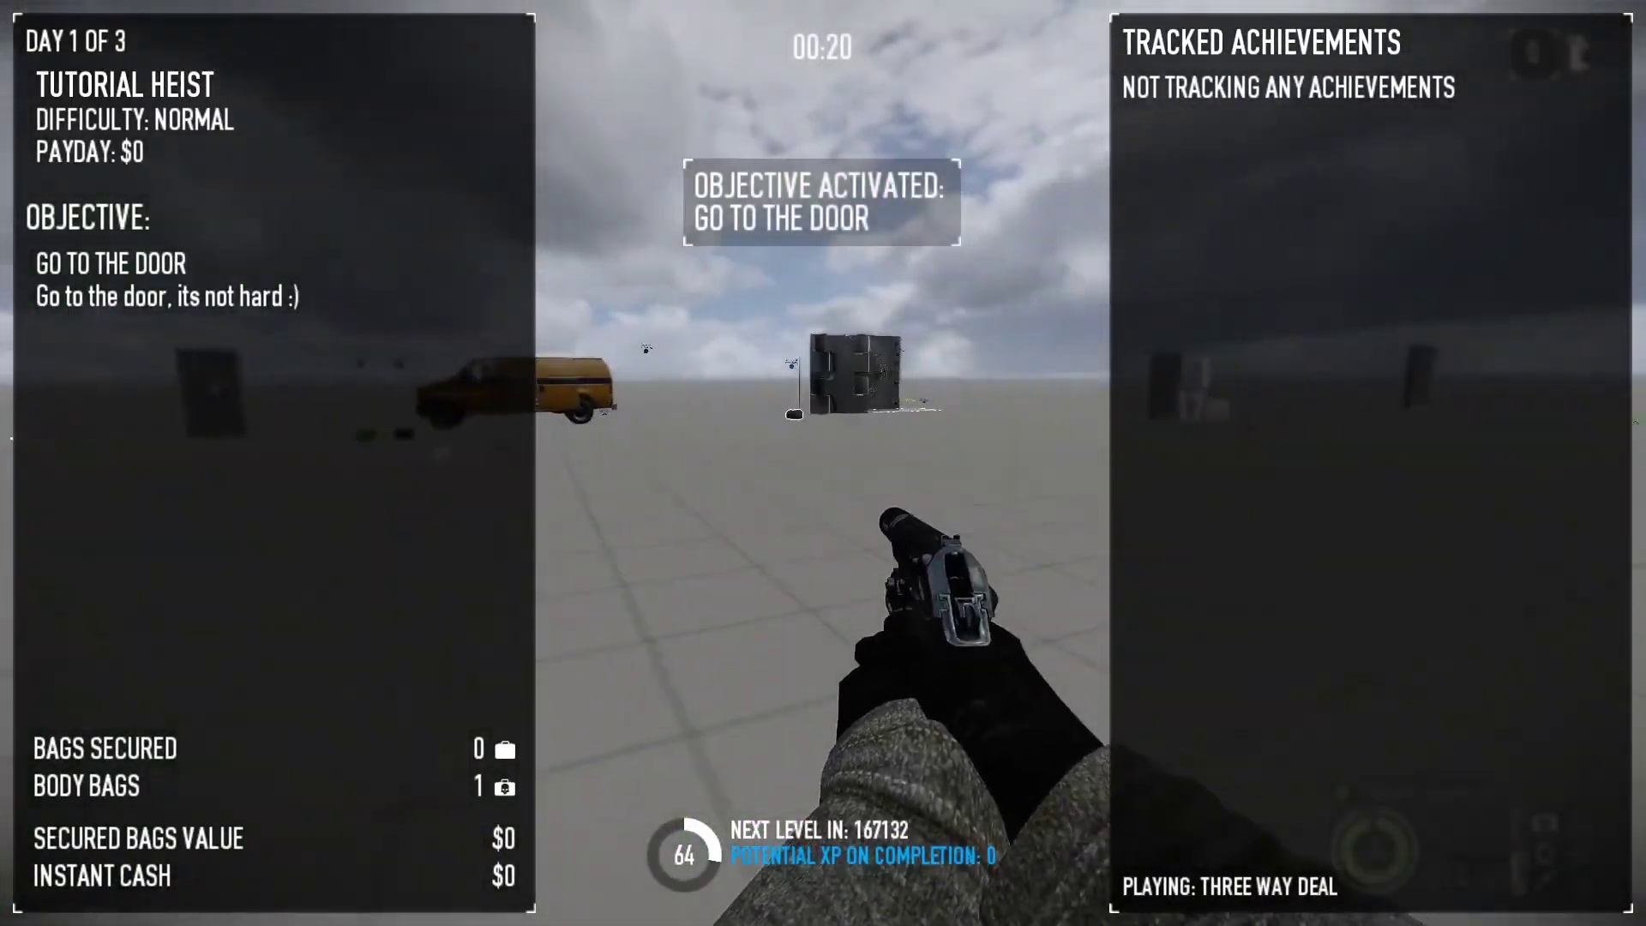
{"action": "key", "text": "w"}
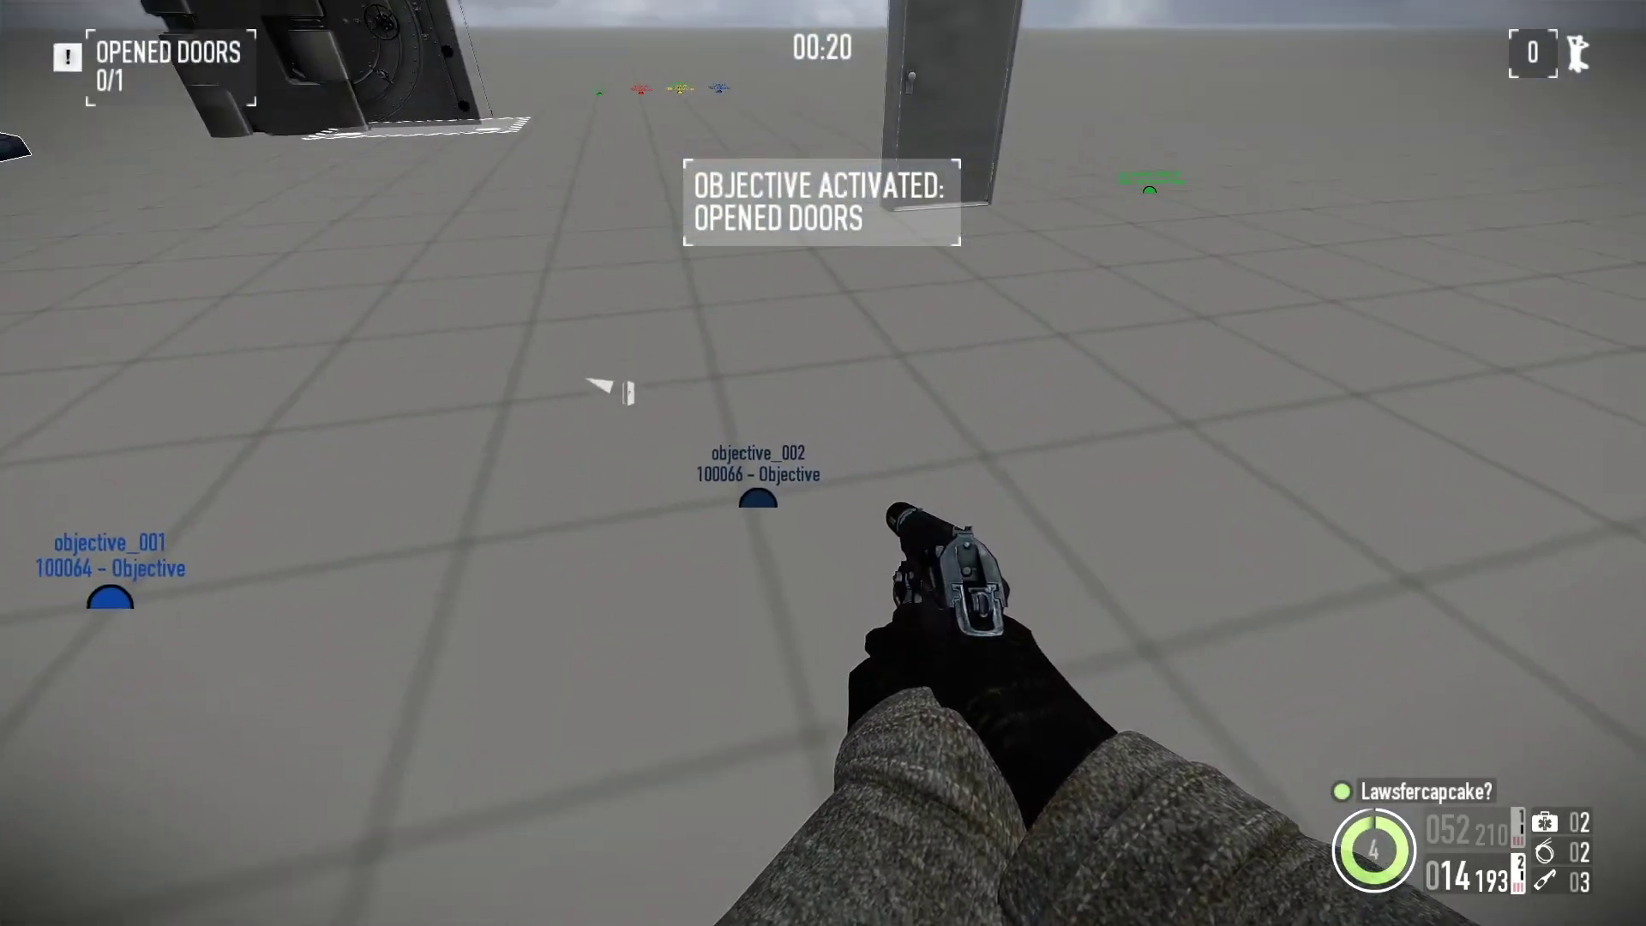
{"action": "key", "text": "Tab"}
{"action": "key", "text": "w"}
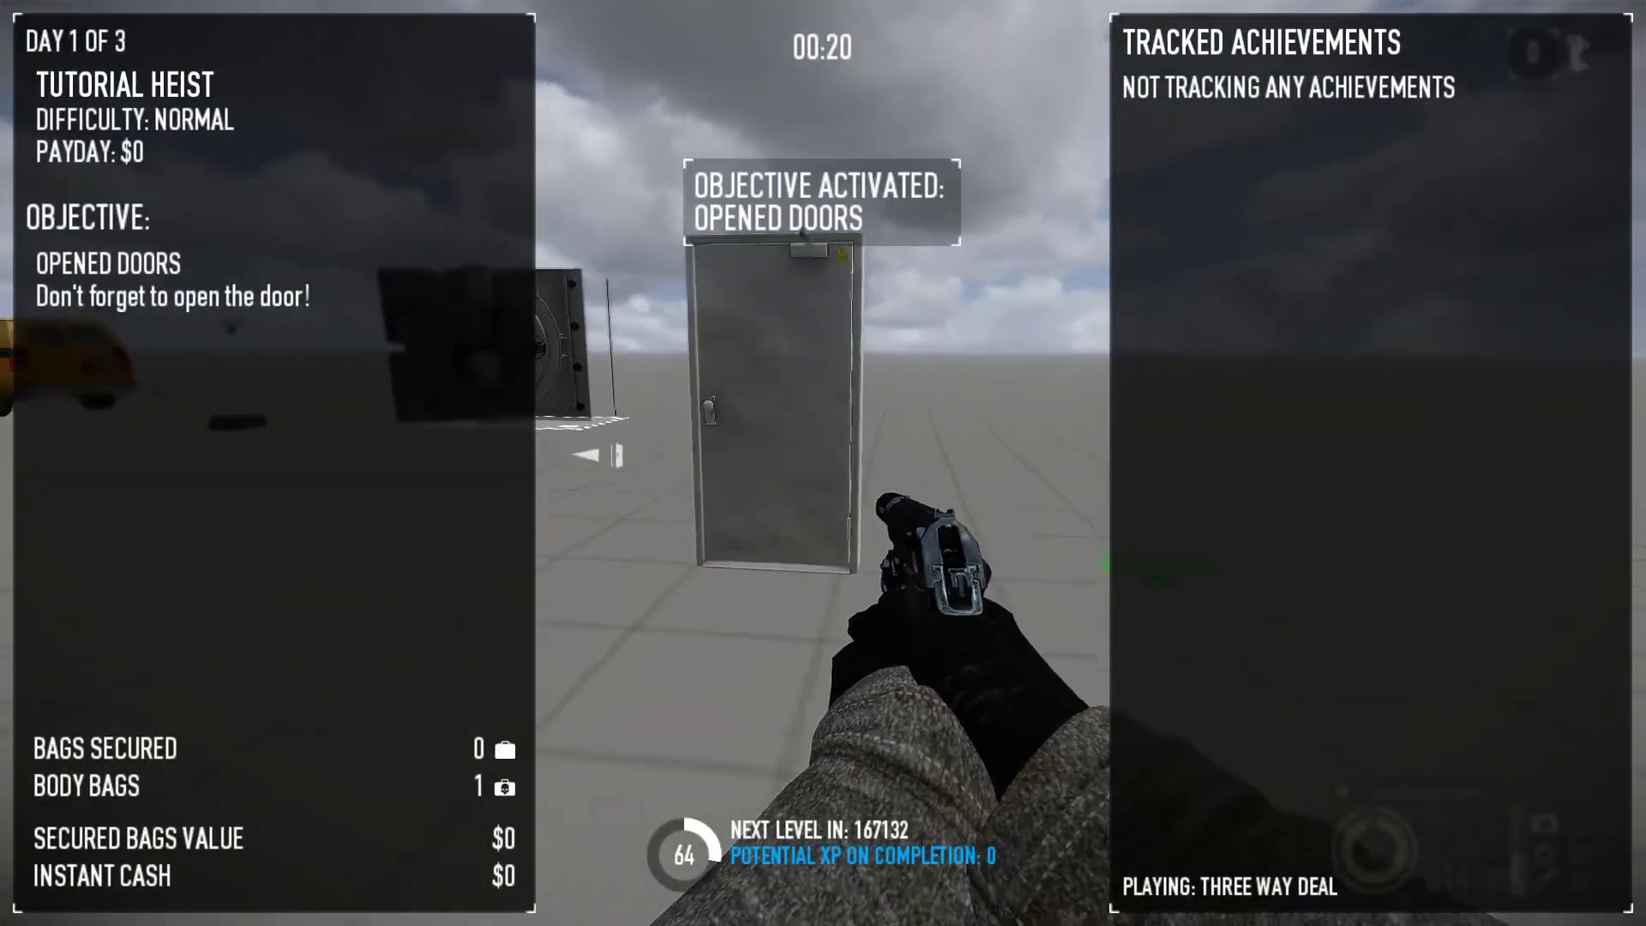
{"action": "key", "text": "Escape"}
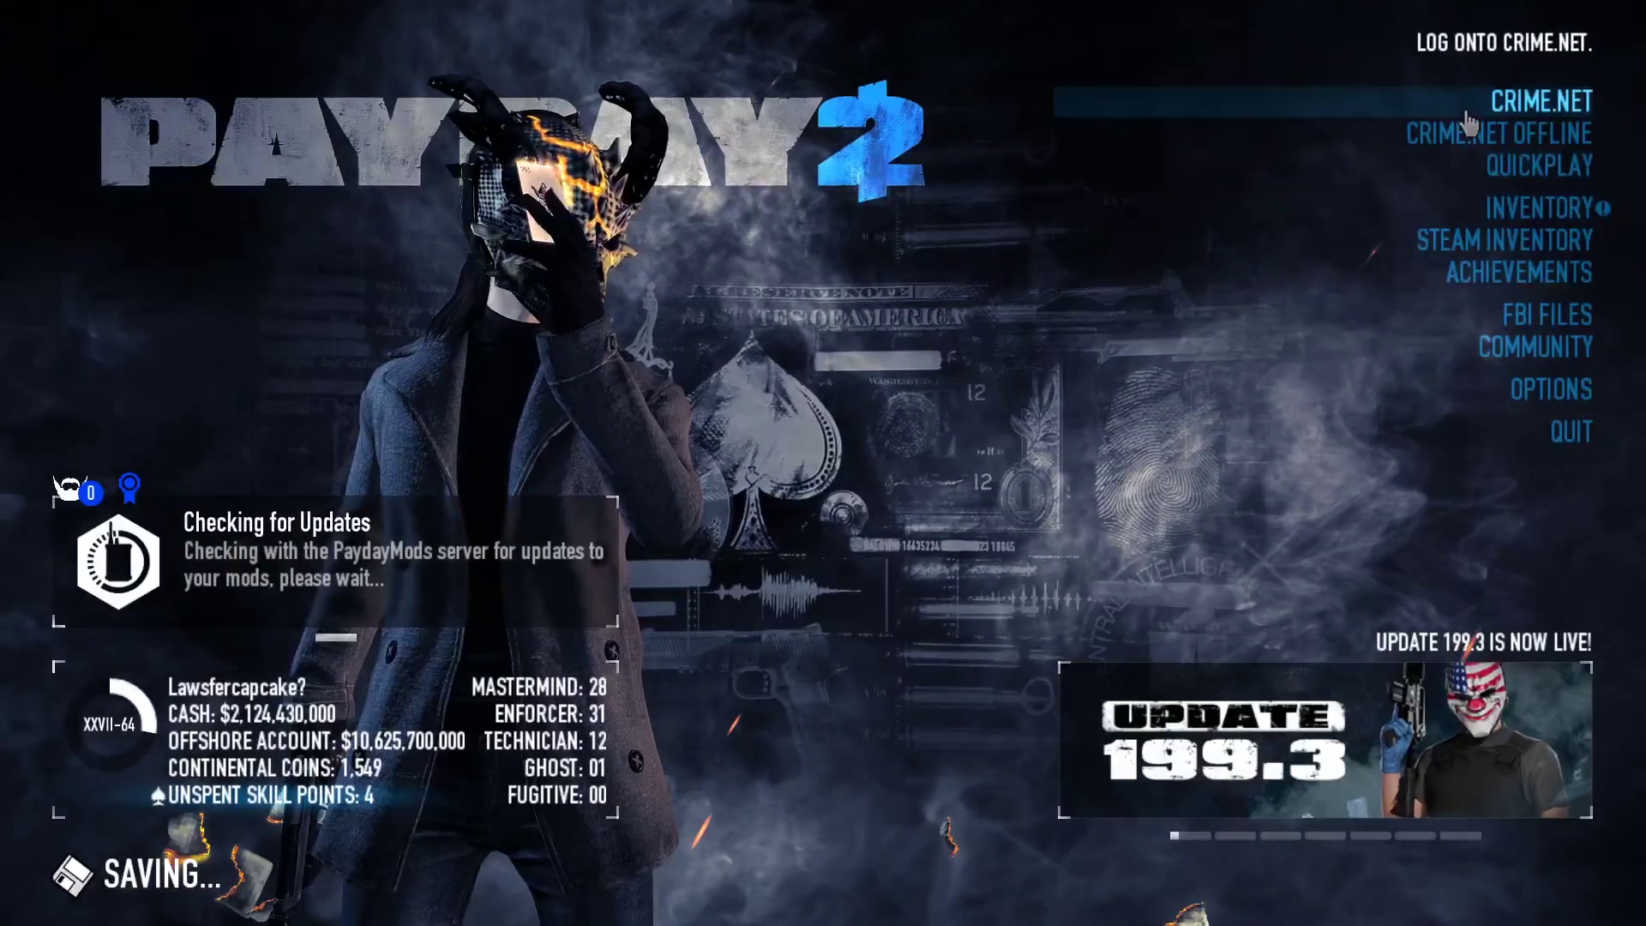
Open the Tutorial Heist contract from the CRIME.NET Contract Broker's Custom Heists list.
{"action": "left_click", "coordinate": [1543, 98]}
{"action": "left_click", "coordinate": [181, 239]}
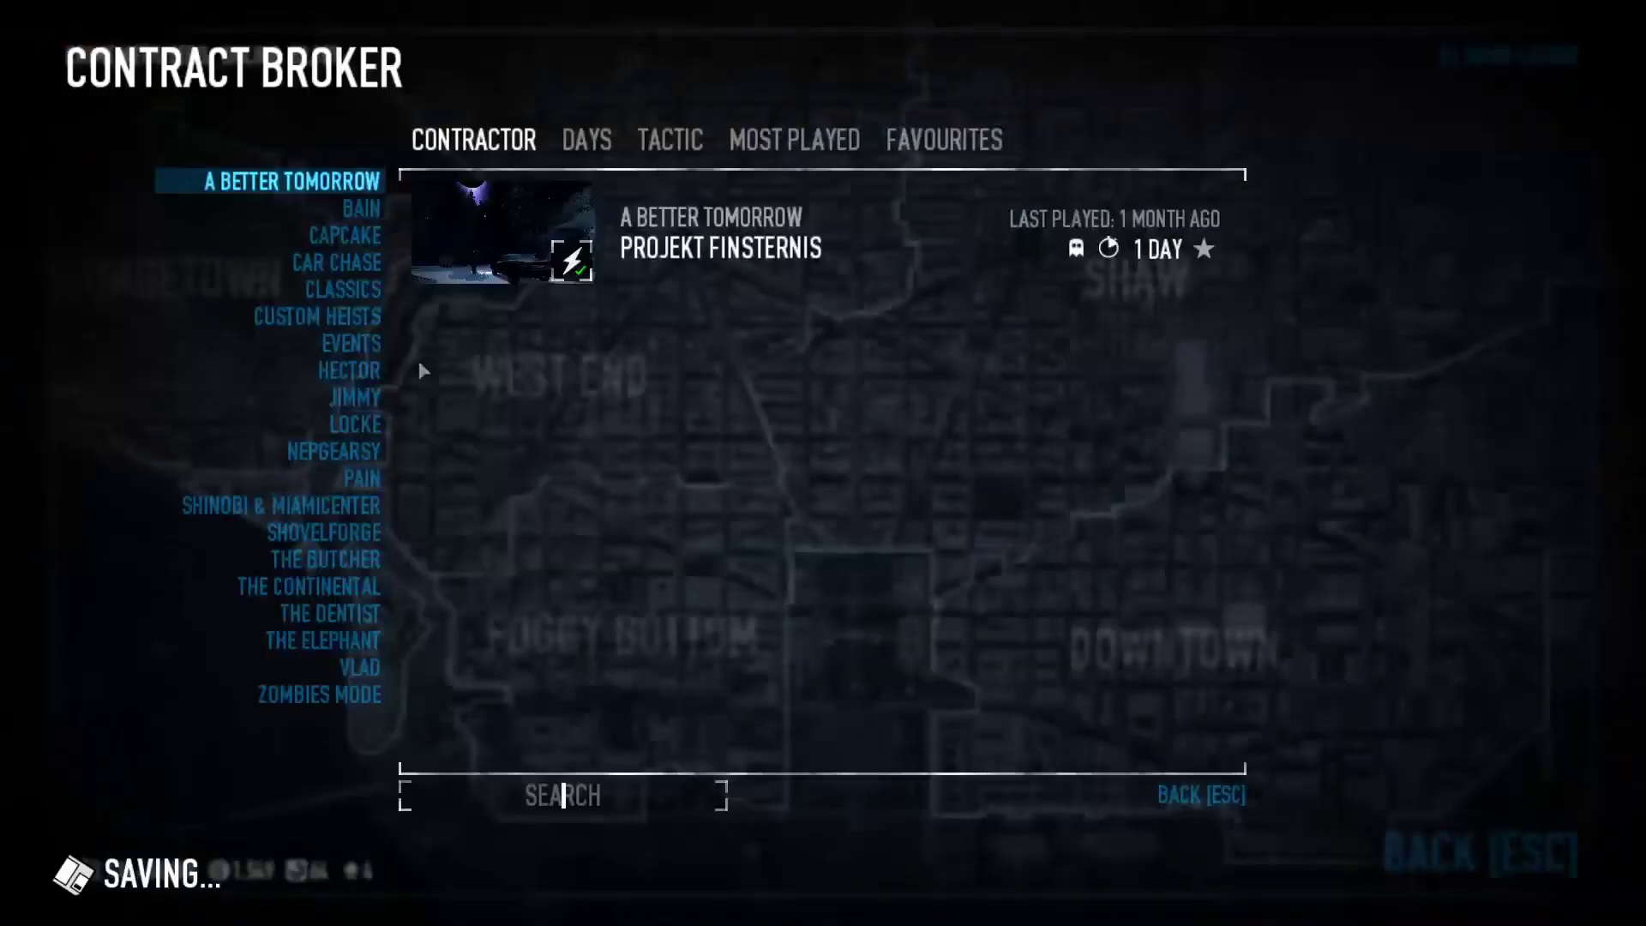
{"action": "left_click", "coordinate": [316, 316]}
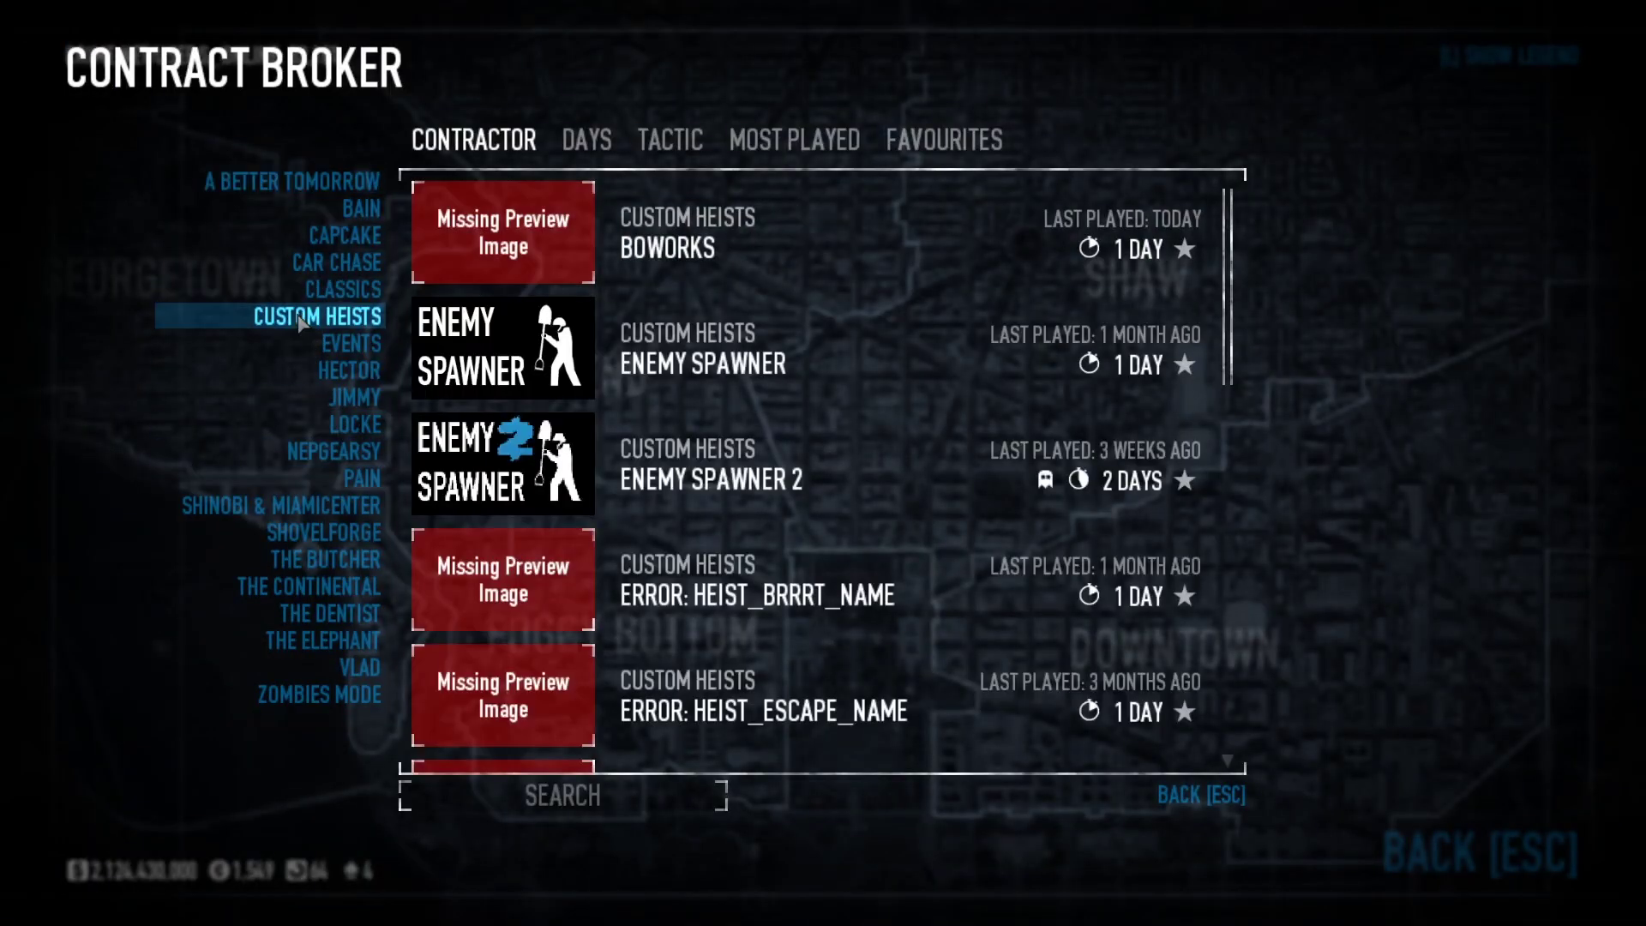
{"action": "scroll", "coordinate": [837, 514], "scroll_direction": "down", "scroll_amount": 3}
{"action": "scroll", "coordinate": [848, 496], "scroll_direction": "up", "scroll_amount": 2}
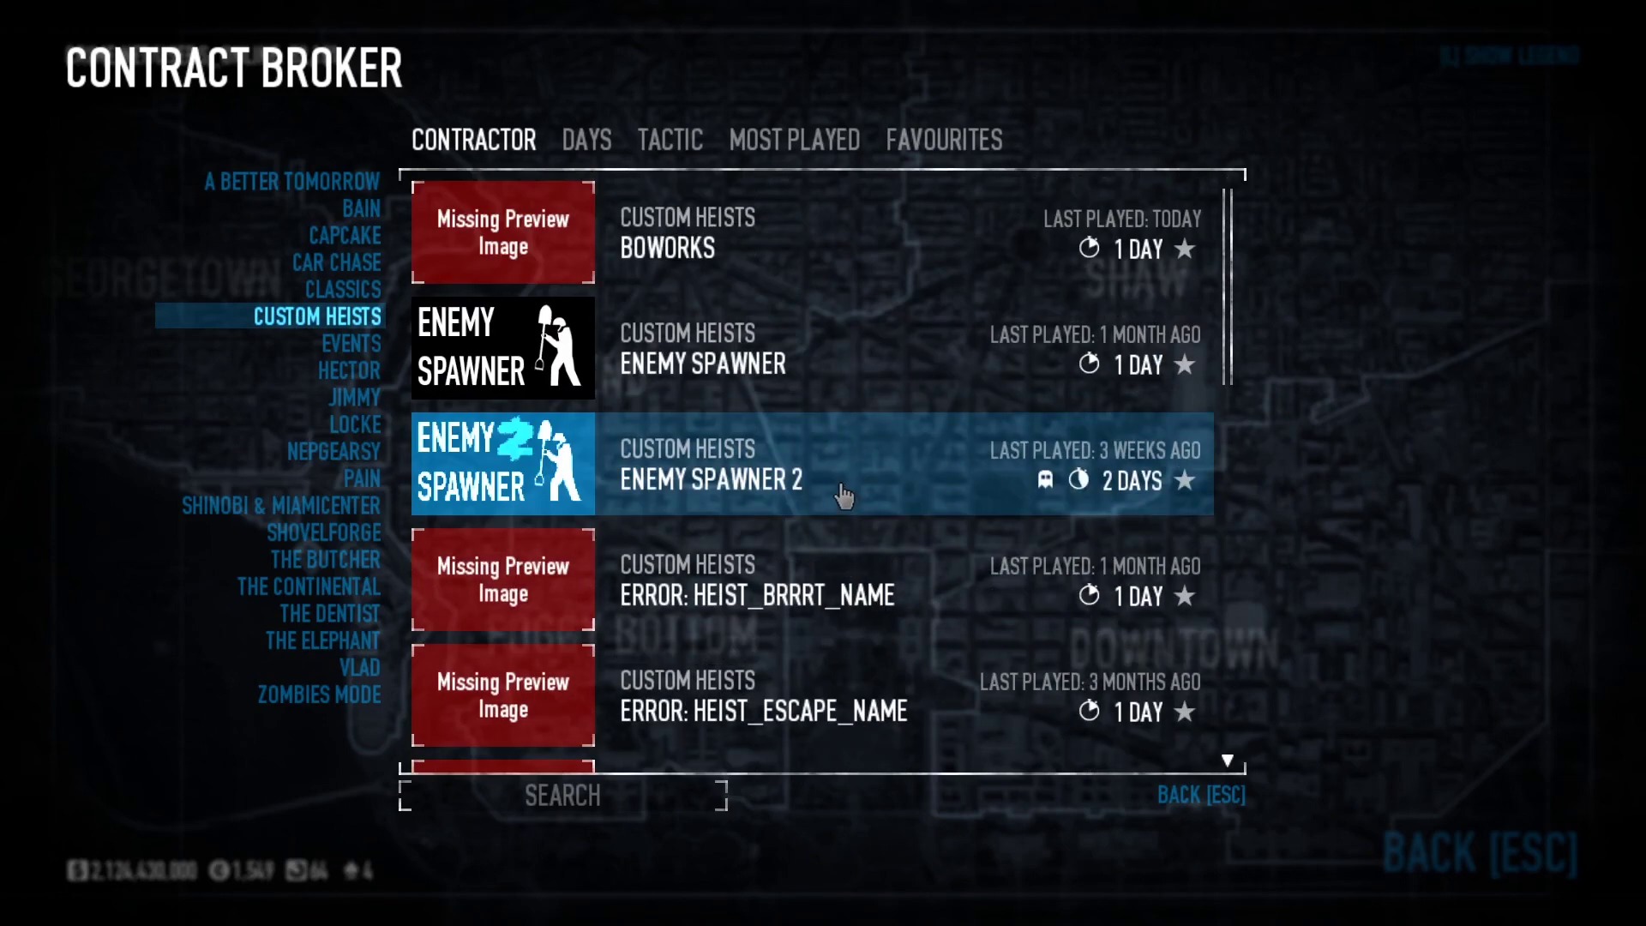
{"action": "scroll", "coordinate": [847, 496], "scroll_direction": "down", "scroll_amount": 5}
{"action": "scroll", "coordinate": [847, 497], "scroll_direction": "down", "scroll_amount": 3}
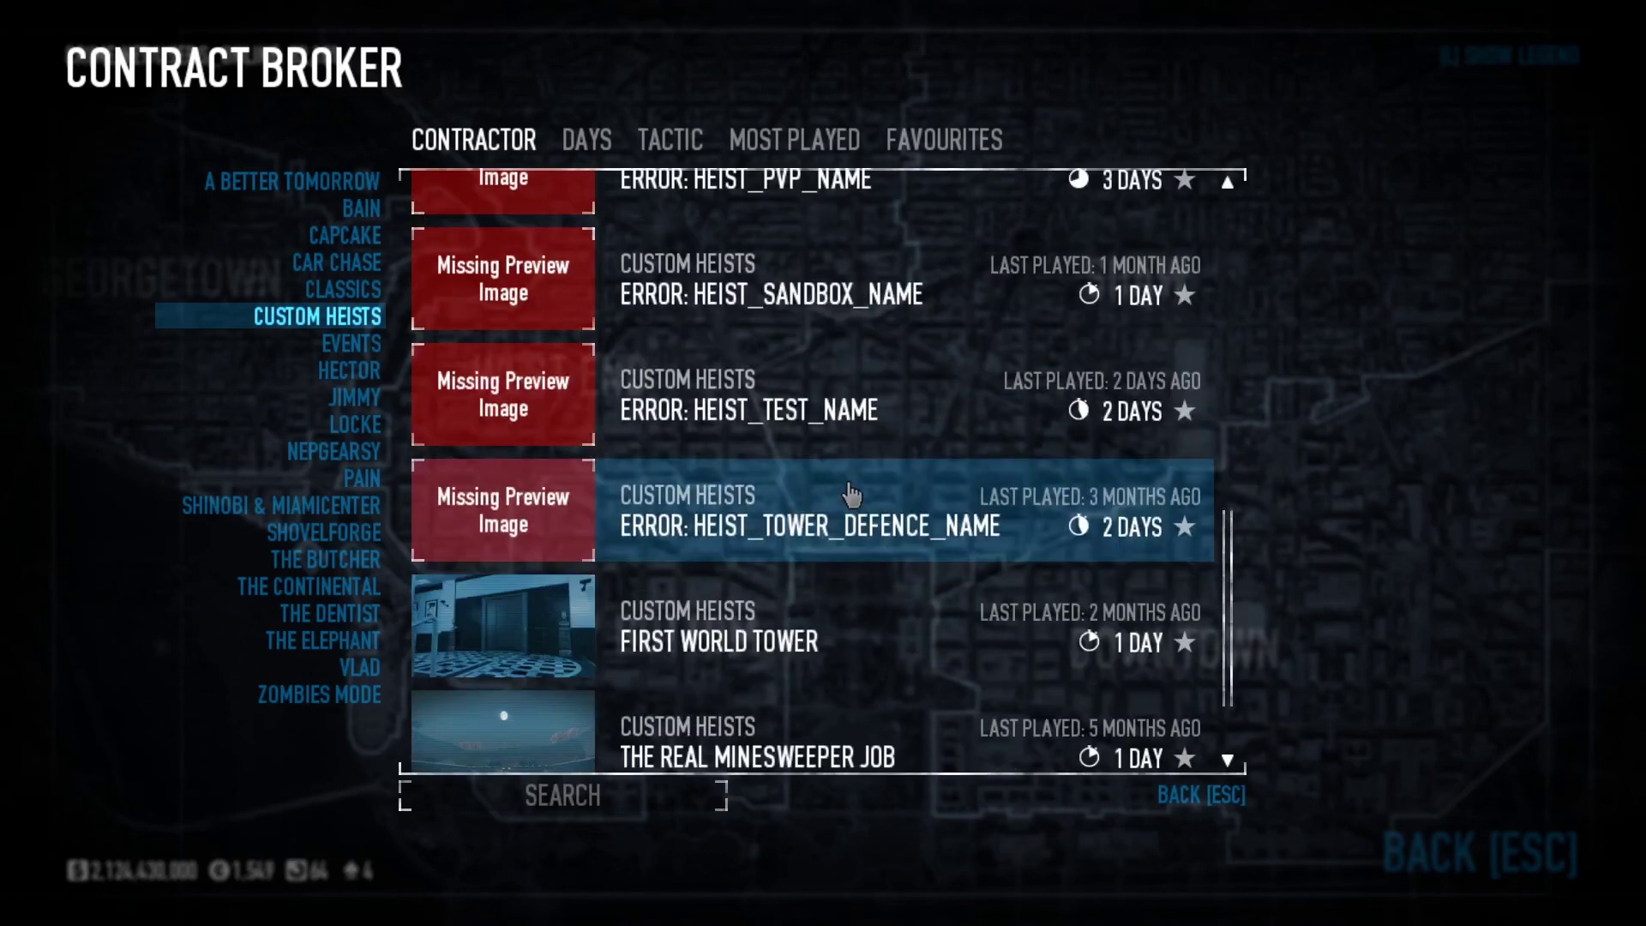
{"action": "scroll", "coordinate": [848, 496], "scroll_direction": "down", "scroll_amount": 2}
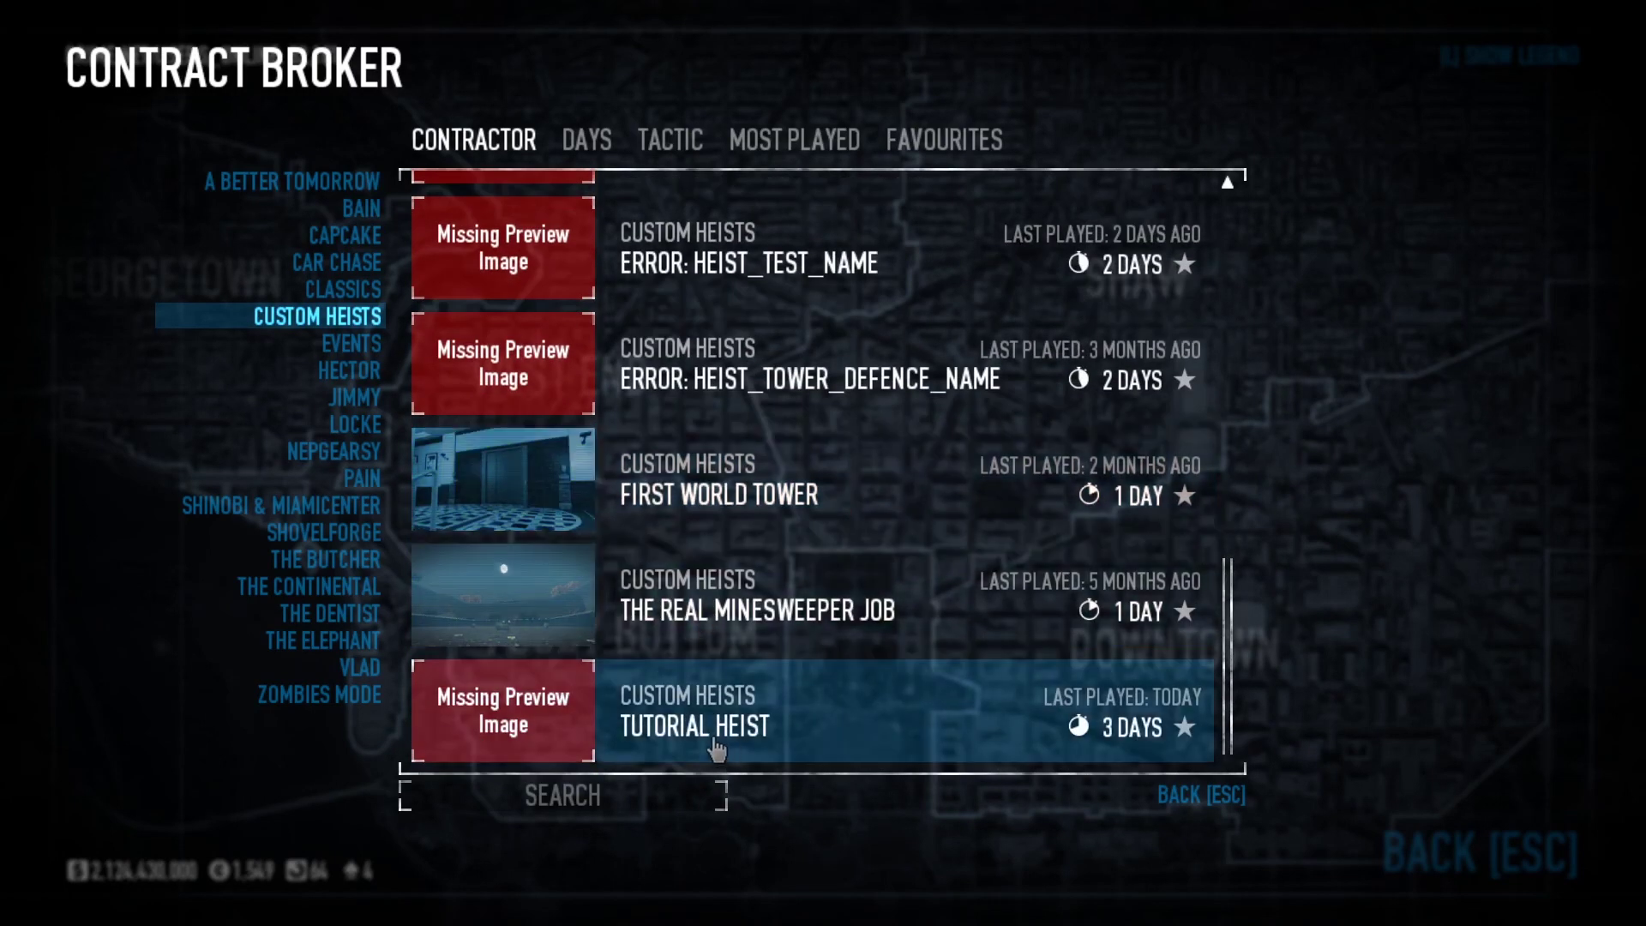
{"action": "left_click", "coordinate": [702, 732]}
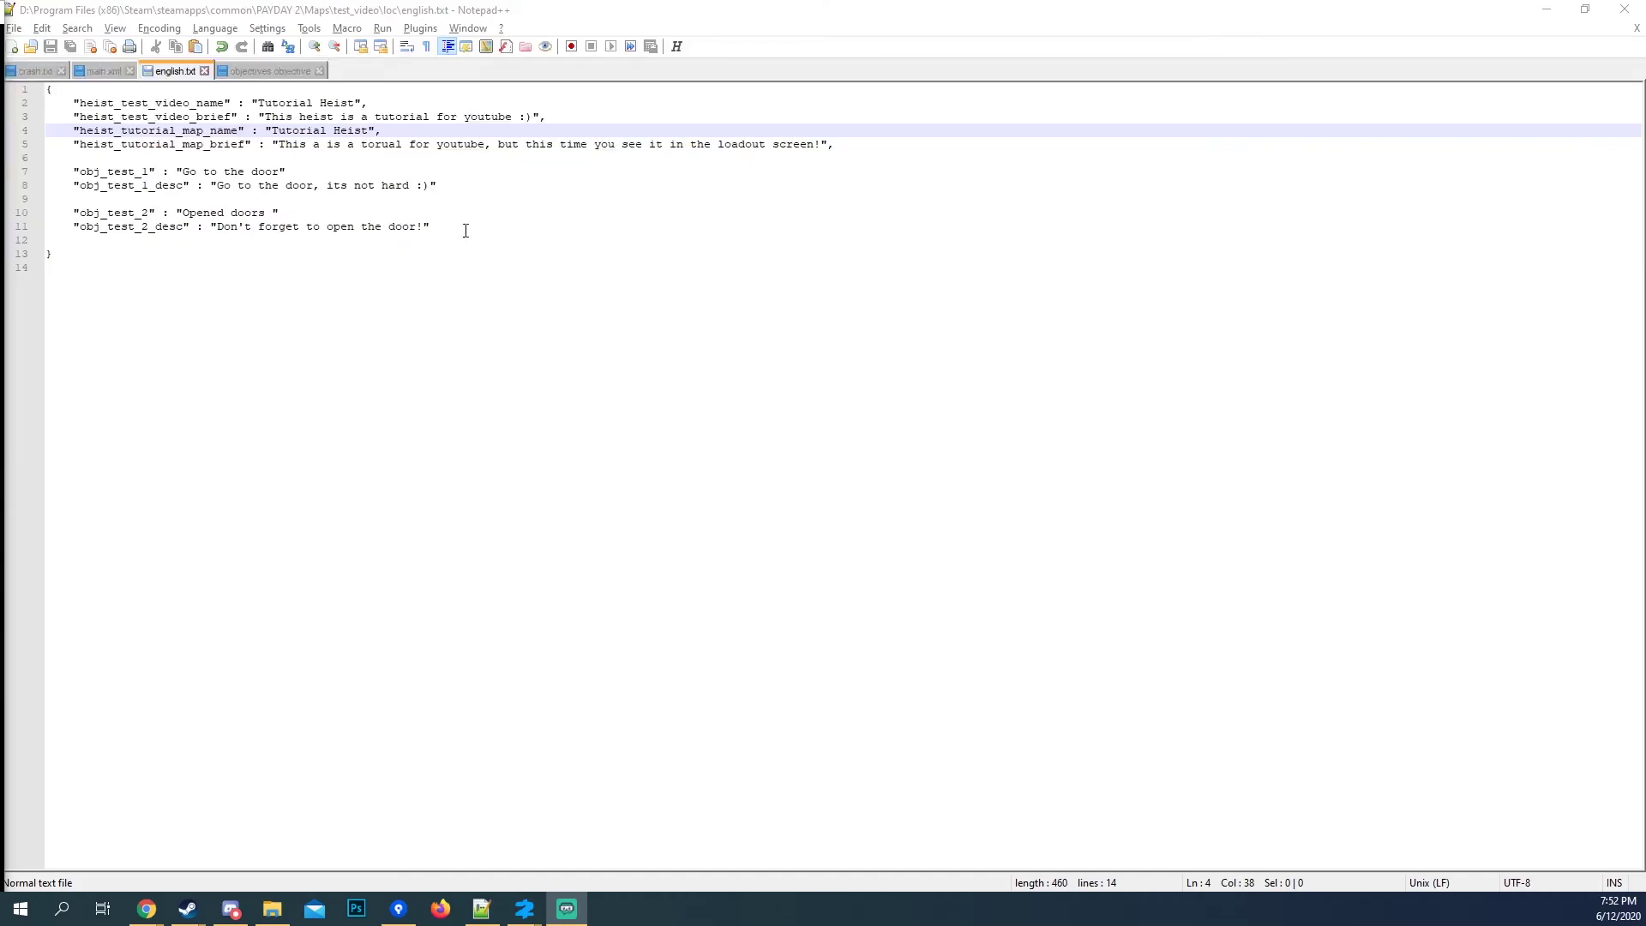
Add commas at the ends of the obj_test_1, obj_test_1_desc and obj_test_2 lines.
{"action": "left_click", "coordinate": [466, 230]}
{"action": "key", "text": "Up"}
{"action": "key", "text": "Up"}
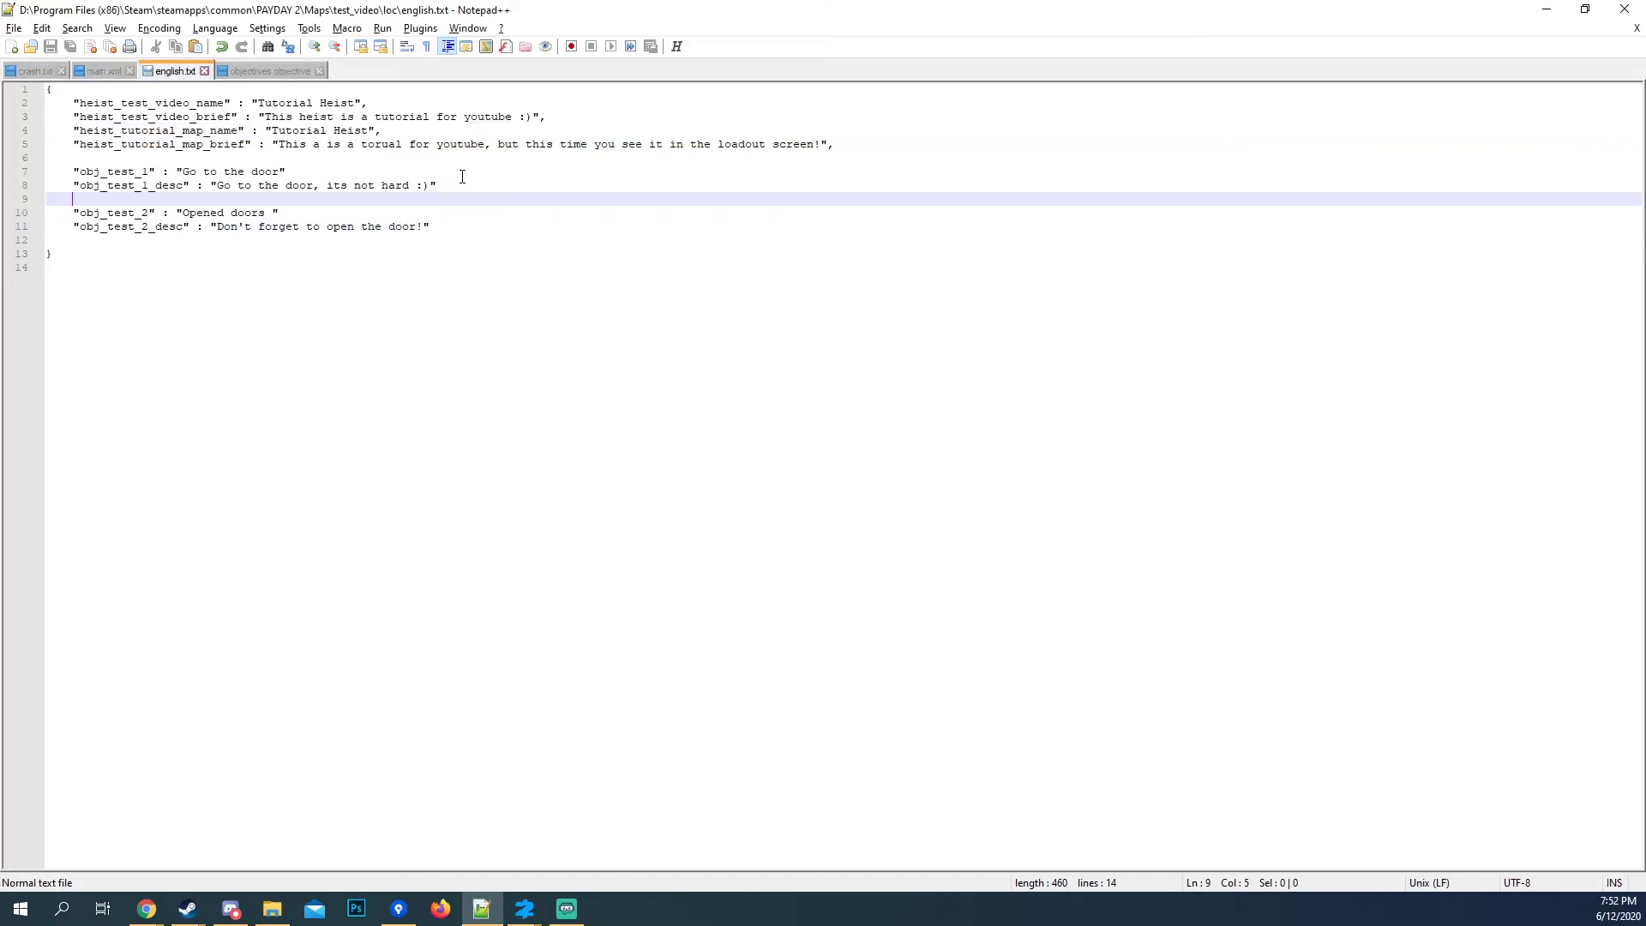
{"action": "key", "text": "Up"}
{"action": "key", "text": "Up"}
{"action": "key", "text": "End"}
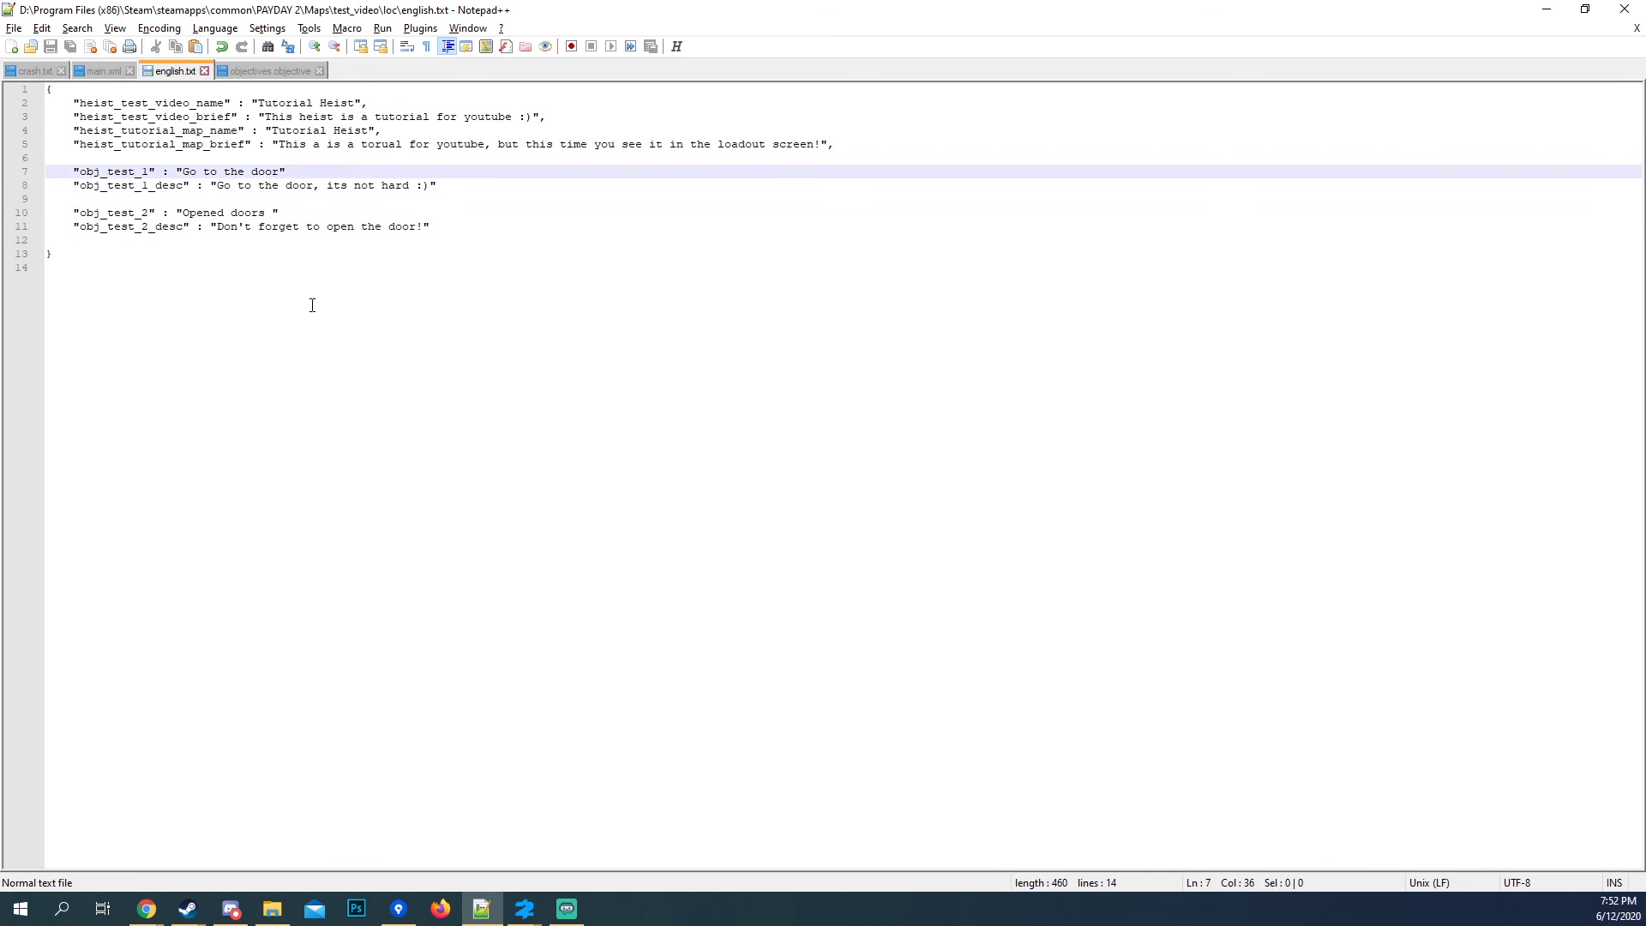
{"action": "left_click", "coordinate": [448, 188]}
{"action": "left_click", "coordinate": [322, 211]}
{"action": "type", "text": ","}
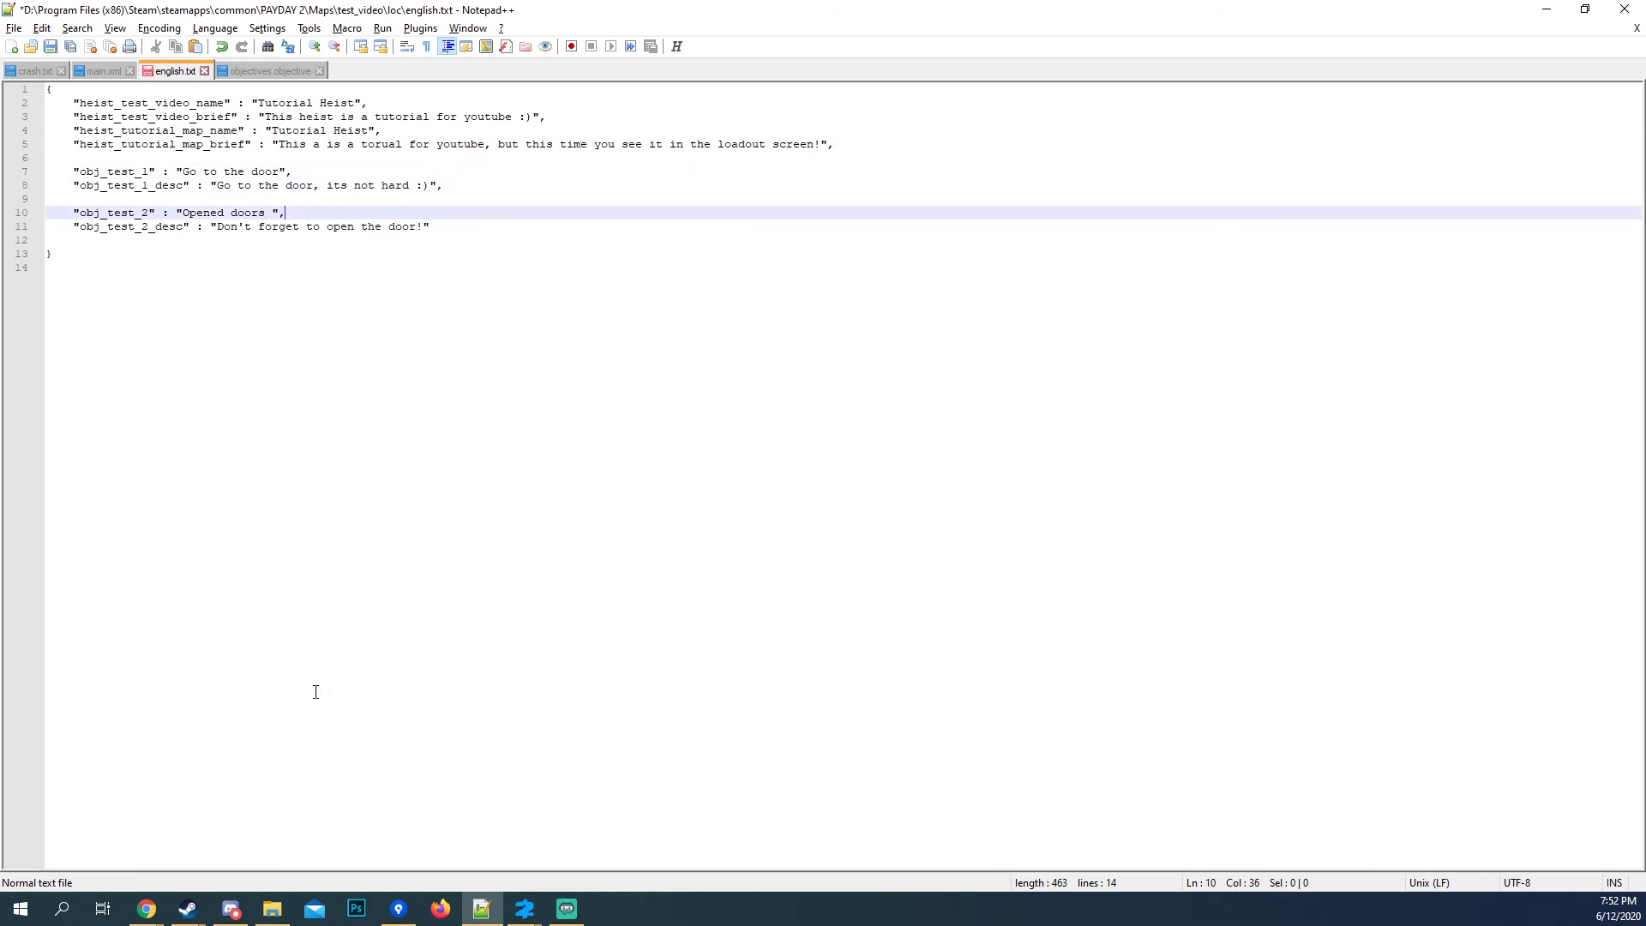
{"action": "left_click", "coordinate": [452, 290]}
{"action": "left_click", "coordinate": [434, 227]}
{"action": "key", "text": "Up"}
{"action": "key", "text": "Up"}
{"action": "key", "text": "Up"}
{"action": "key", "text": "Up"}
Delete blank line 9 between the objectives and check the obj_test_2_desc line.
{"action": "left_click", "coordinate": [838, 144]}
{"action": "key", "text": "Up"}
{"action": "key", "text": "Up"}
{"action": "key", "text": "Up"}
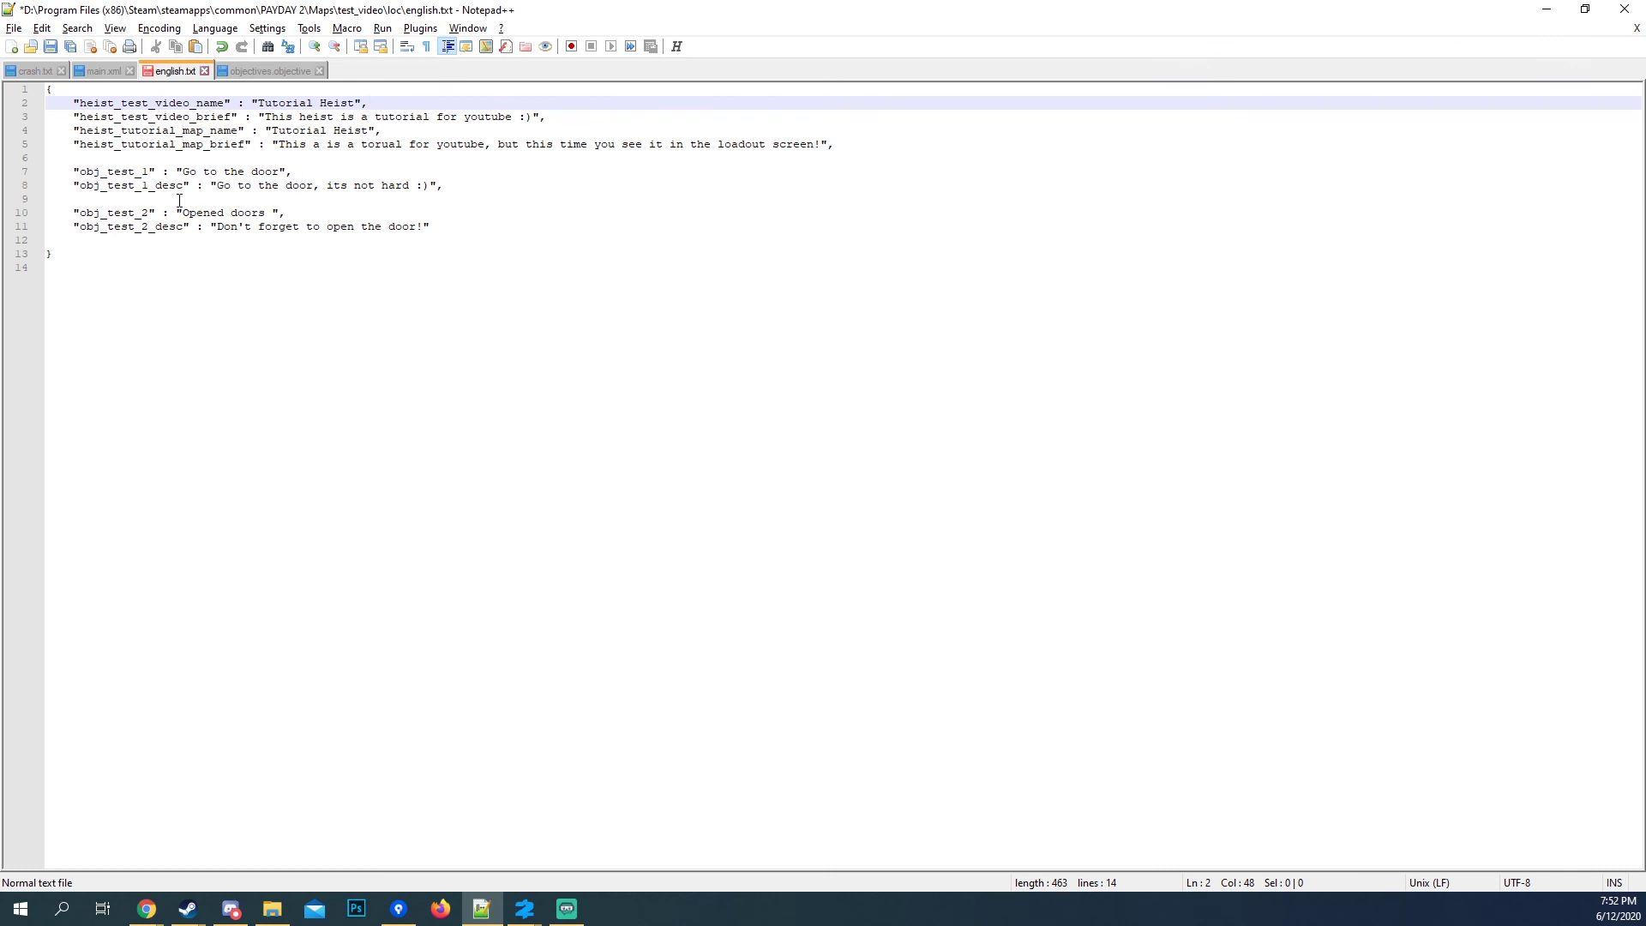
{"action": "left_click", "coordinate": [162, 196]}
{"action": "key", "text": "BackSpace"}
{"action": "key", "text": "BackSpace"}
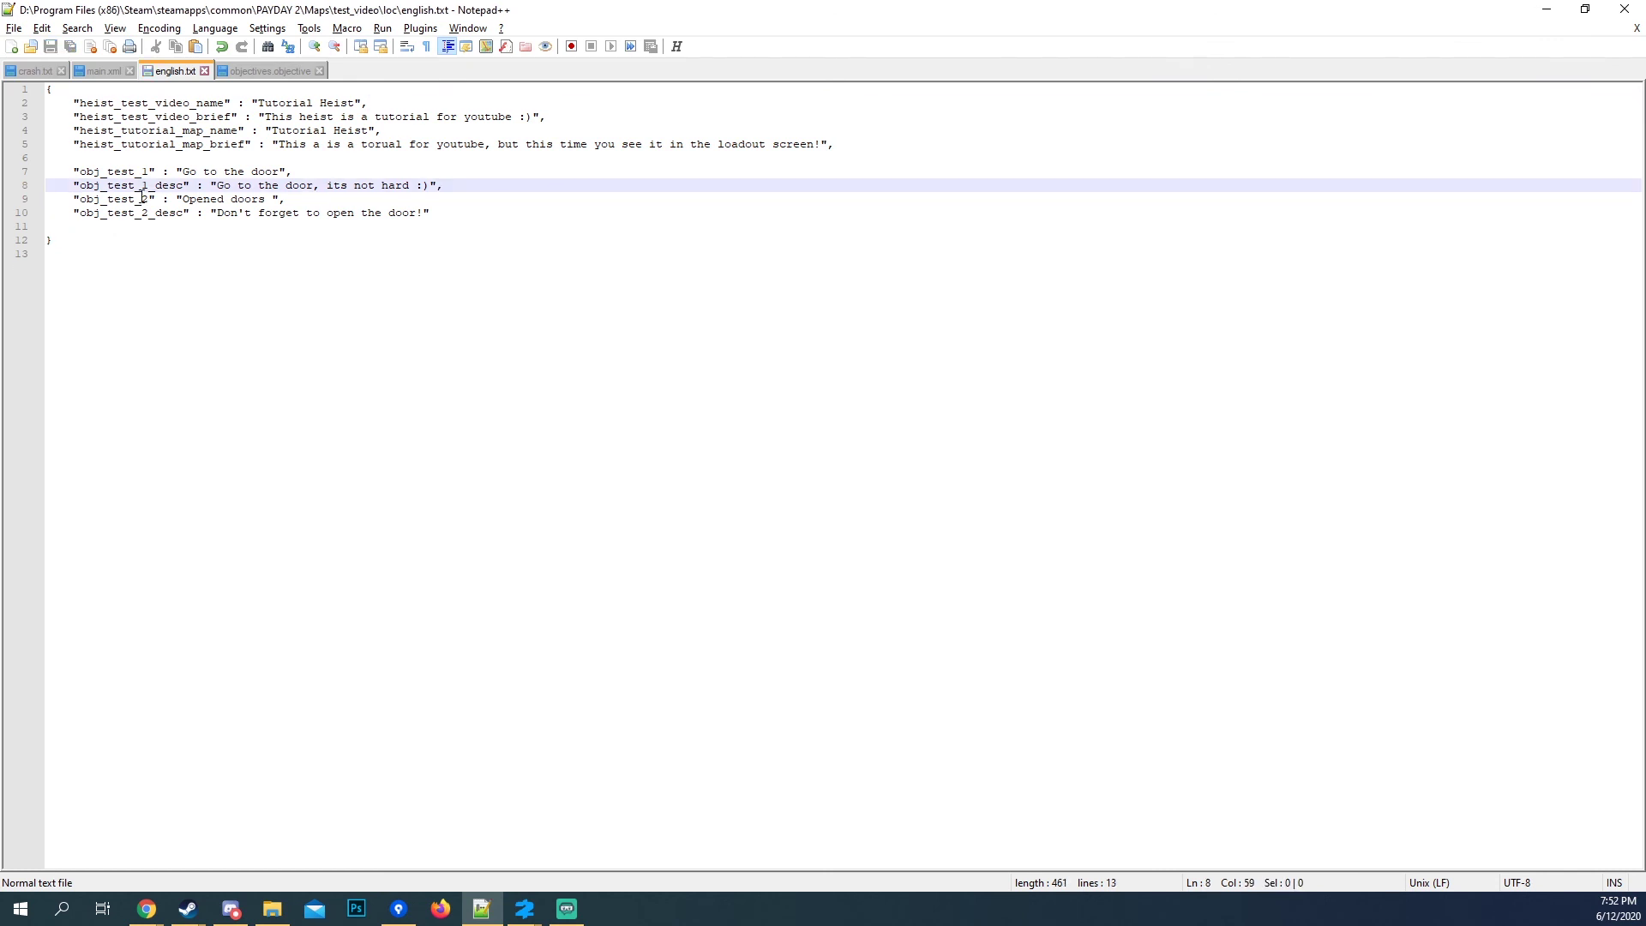
{"action": "left_click", "coordinate": [429, 212]}
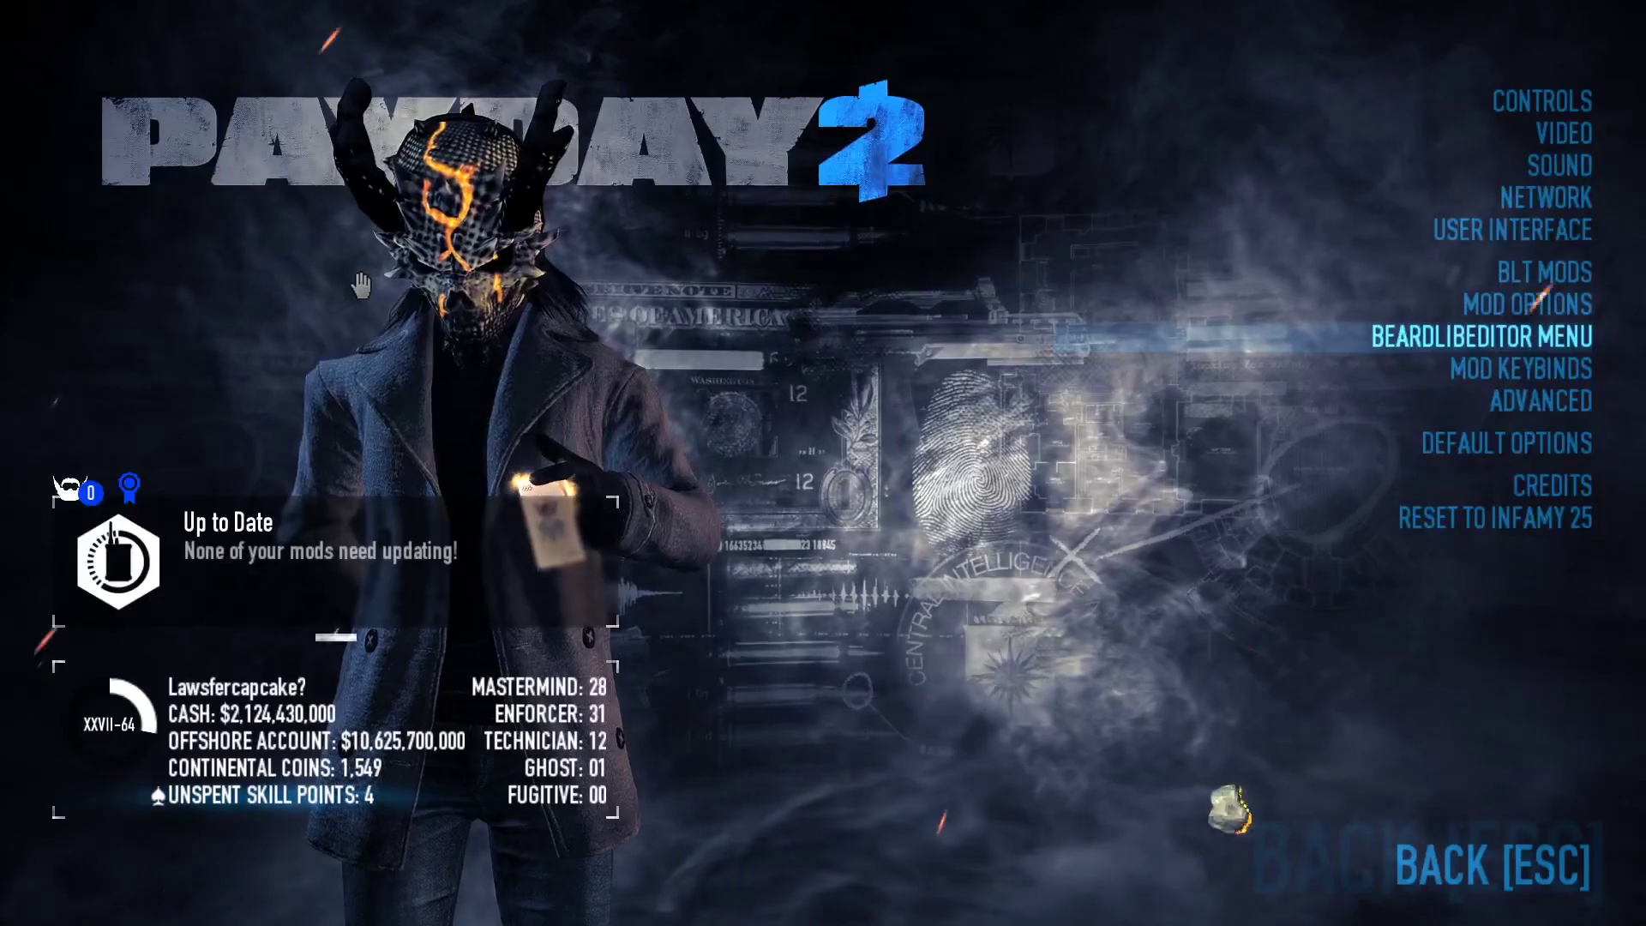